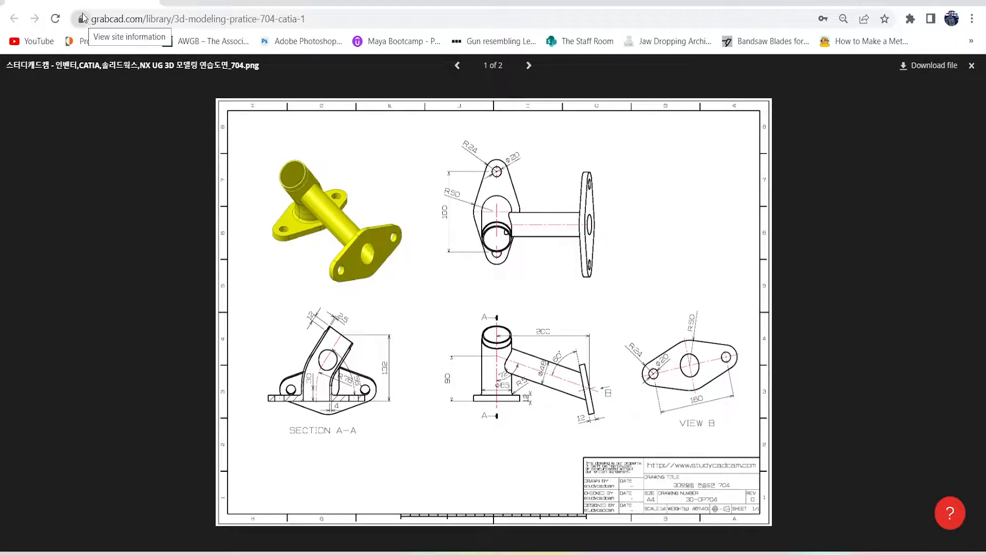
Study the branched pipe's dimensioned reference drawing in the browser and return to the empty Fusion 360 design.
left_click_drag(100, 2, 985, 11)
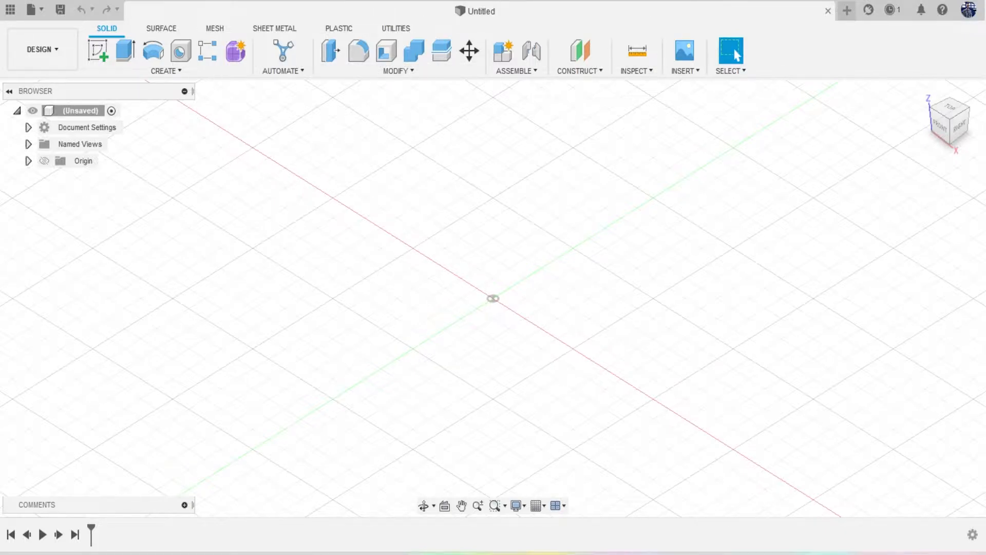
mouse_move(985, 221)
left_mouse_down()
mouse_move(276, 197)
mouse_move(352, 183)
left_mouse_up()
double_click(351, 183)
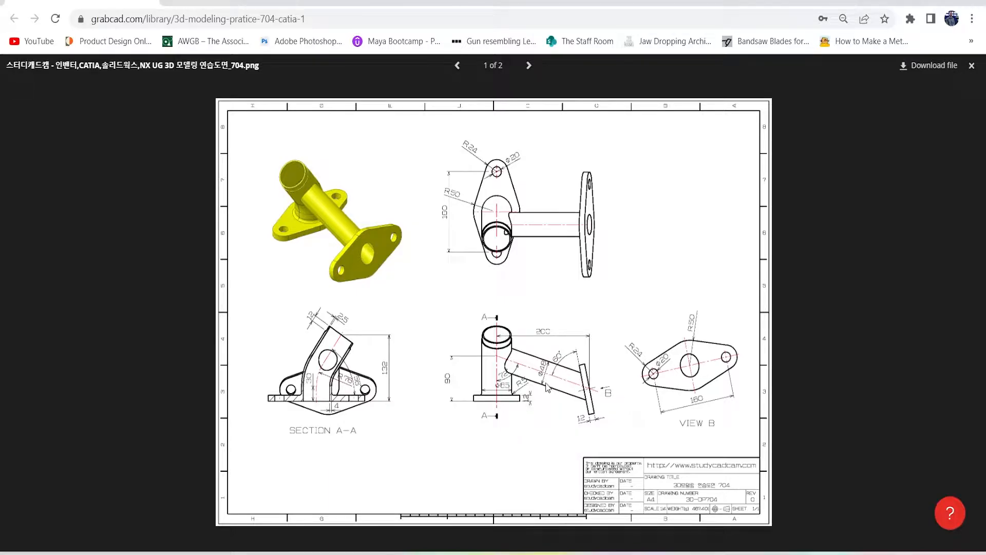
left_click_drag(103, 1, 985, 90)
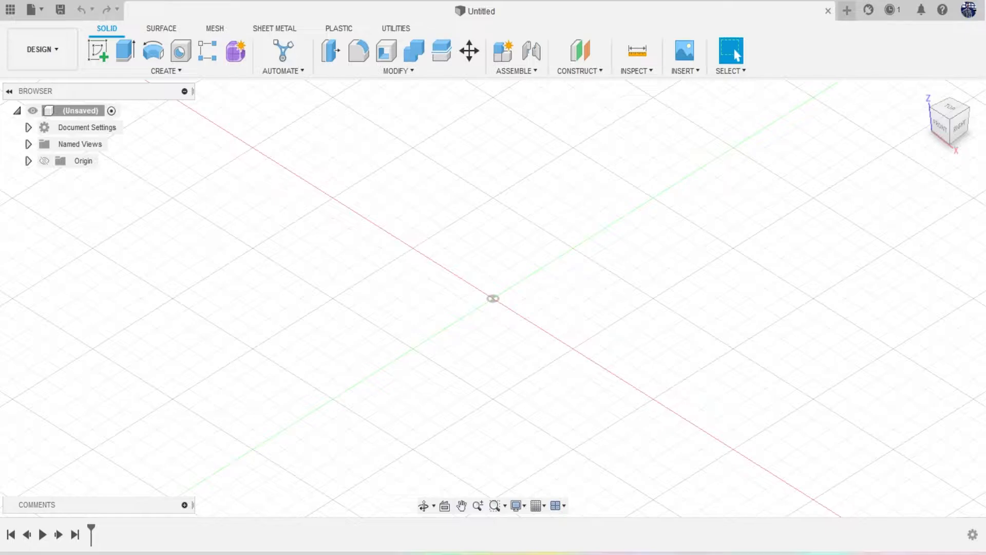
Start a sketch on the front (XZ) plane and draw a vertical line about 22 mm long up from the origin.
left_click(97, 51)
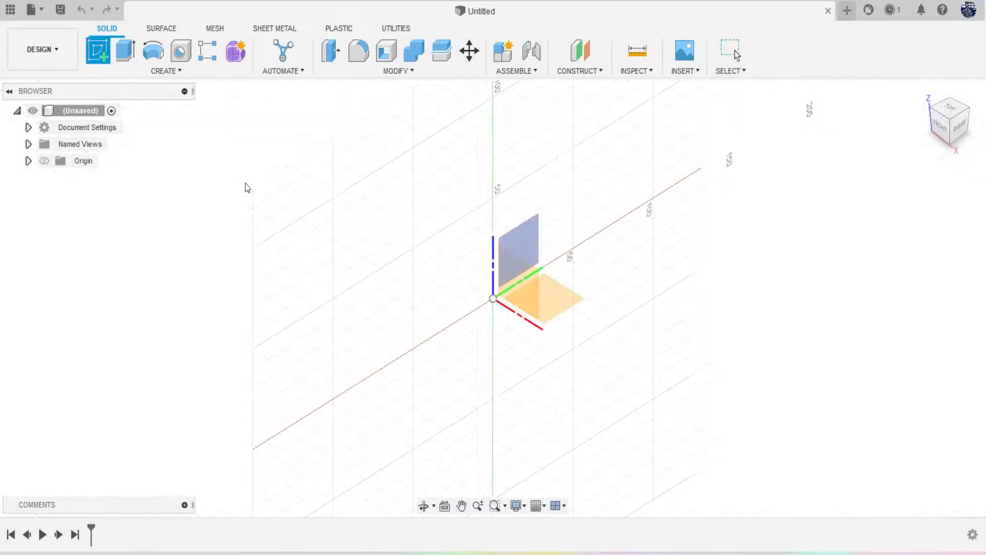
left_click(523, 267)
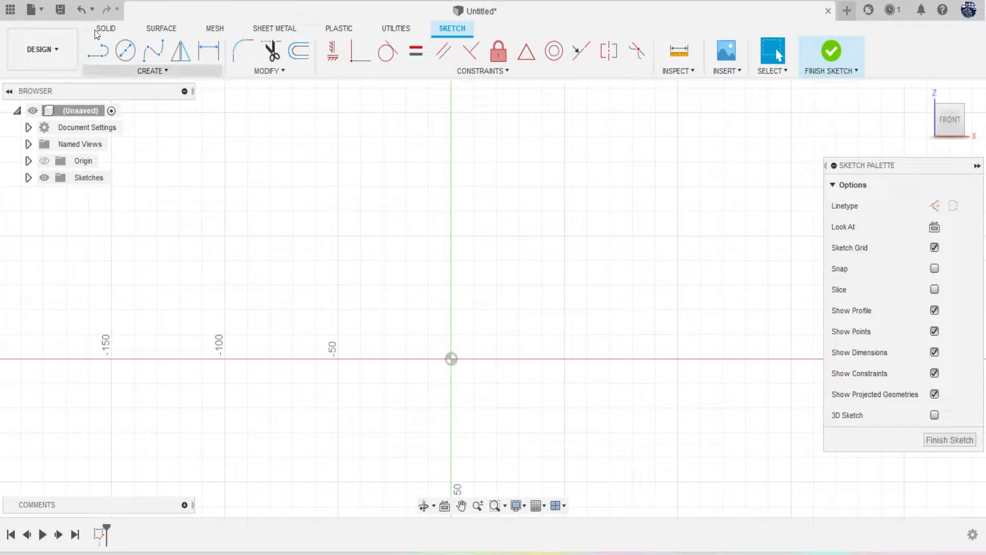
key("l")
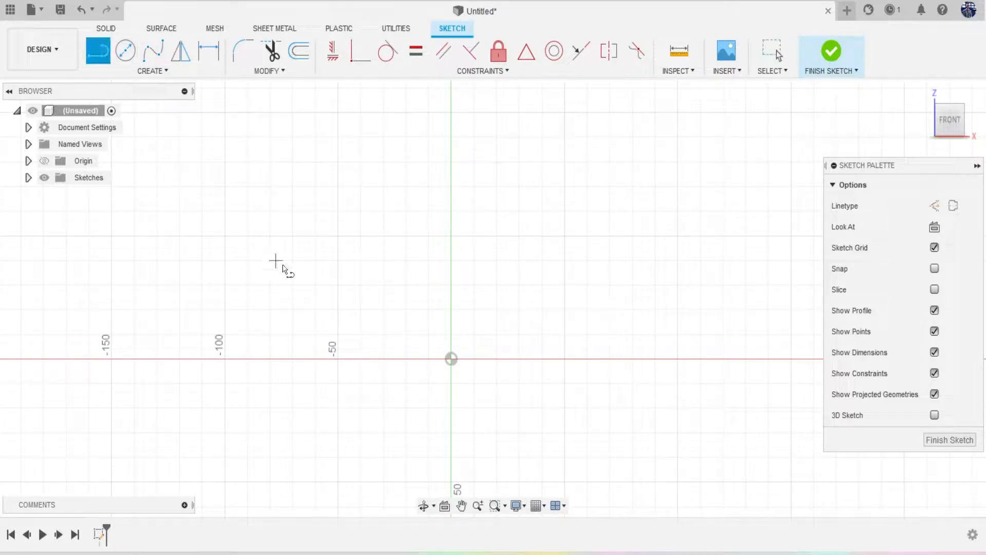
left_click(451, 359)
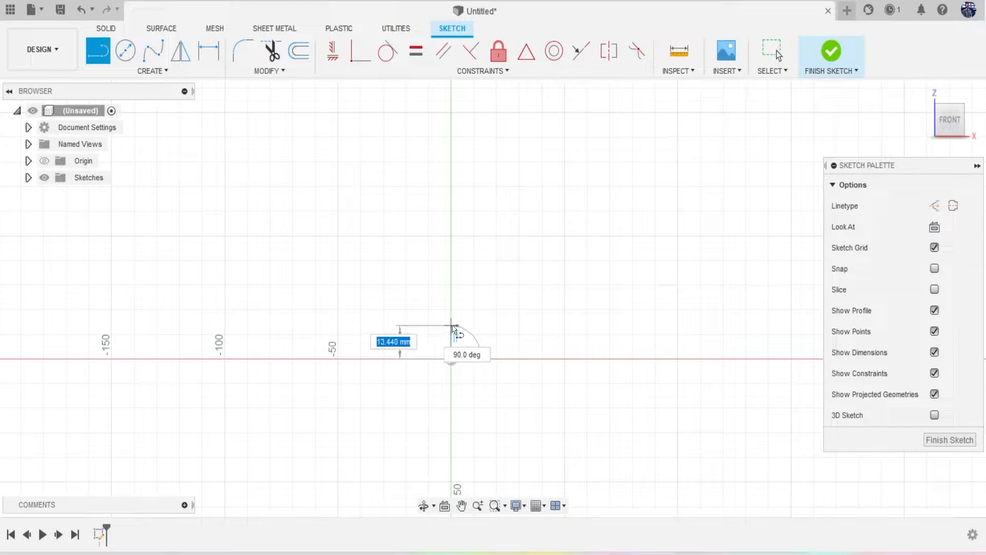
left_click(451, 304)
key("Escape")
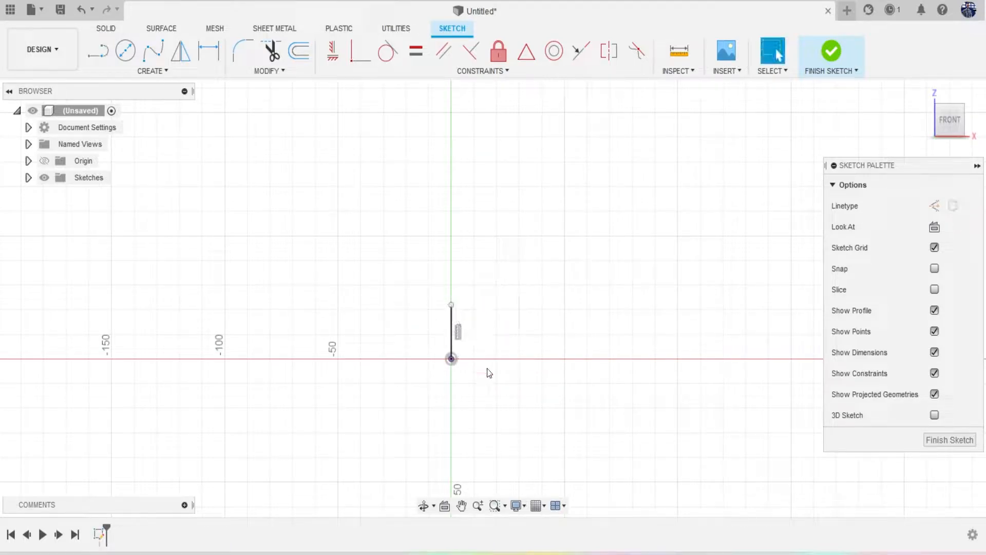
Dimension the vertical line's length to 30 mm.
key("d")
left_click(454, 319)
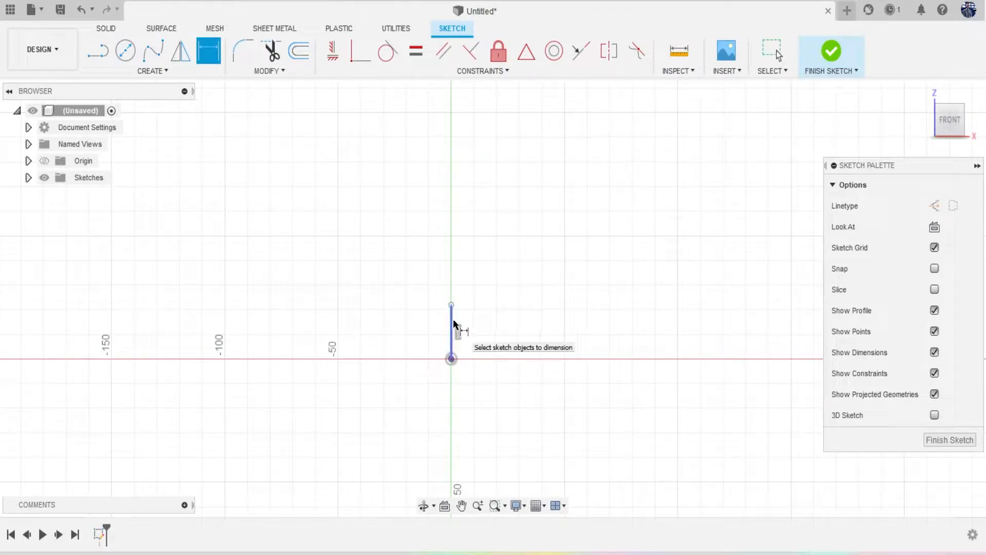
left_click(522, 332)
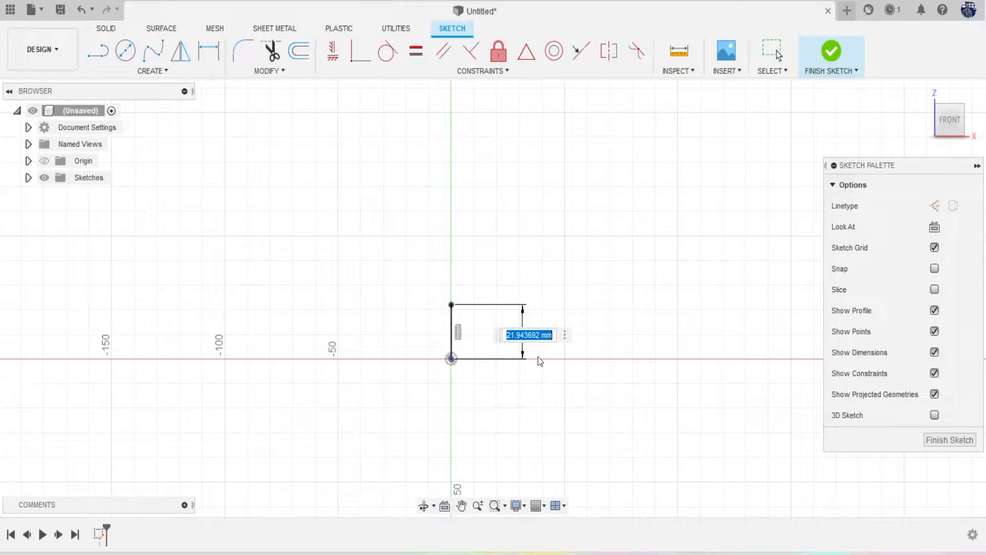
type("30")
key("Return")
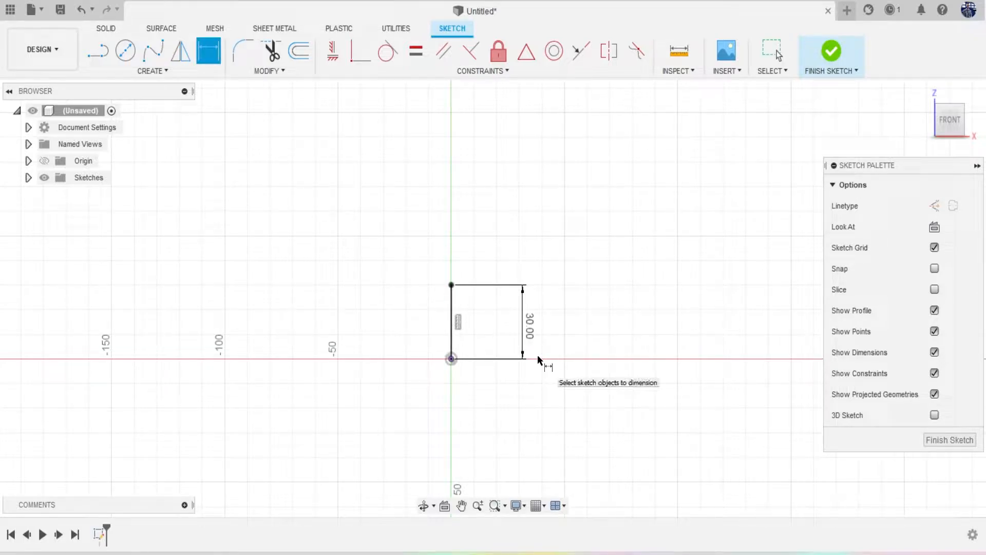
Draw a line from the vertical line's upper end slanting up to the right, ending about 88 mm above the origin.
key("l")
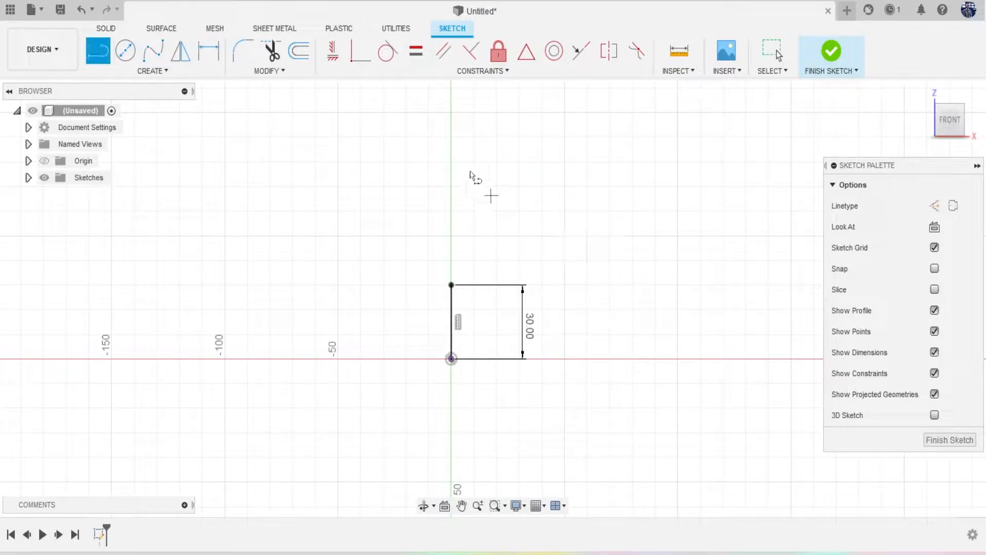
left_click(452, 285)
left_click(549, 142)
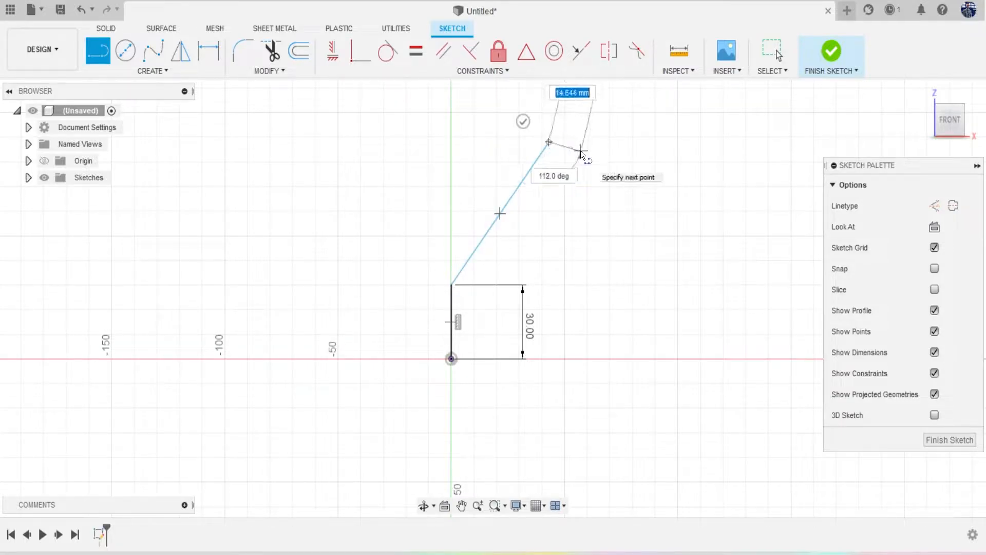
key("Escape")
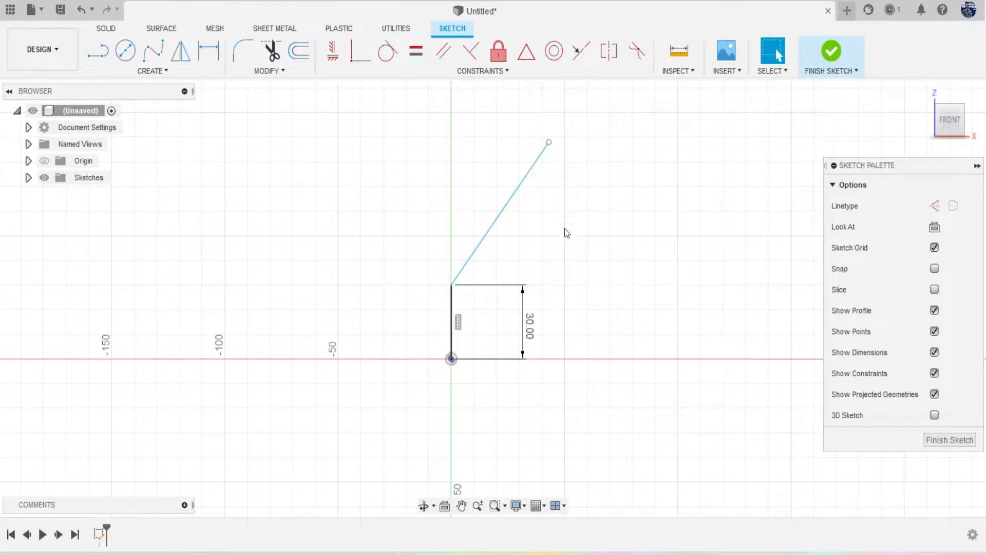
Dimension the vertical distance from the origin to the slanted line's upper end as 132 mm.
key("d")
left_click(449, 358)
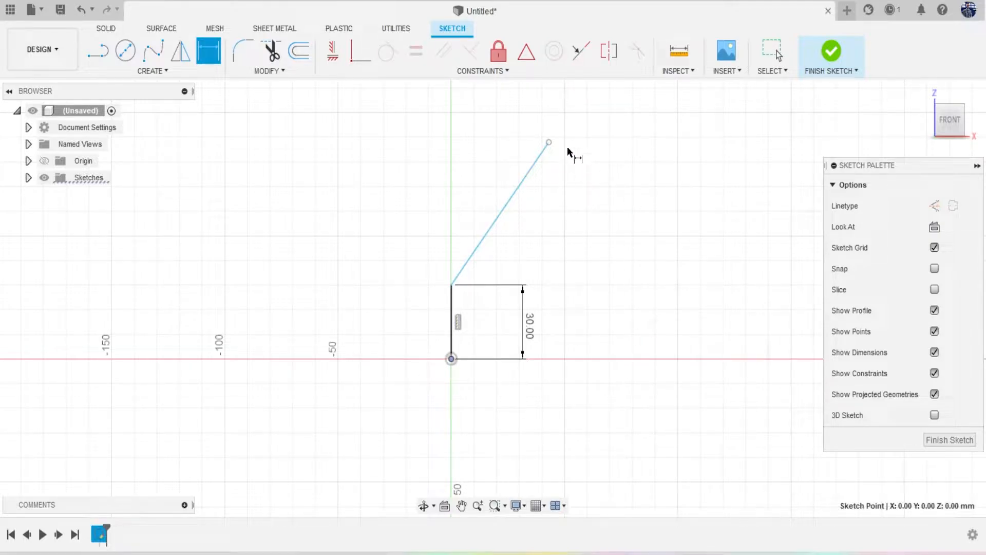
left_click(549, 142)
left_click(616, 244)
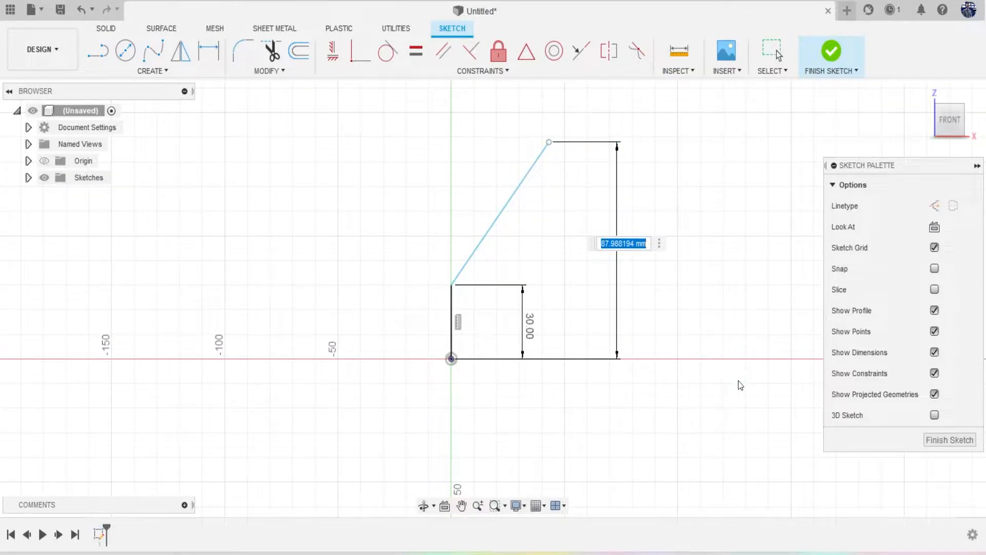
type("132")
key("Return")
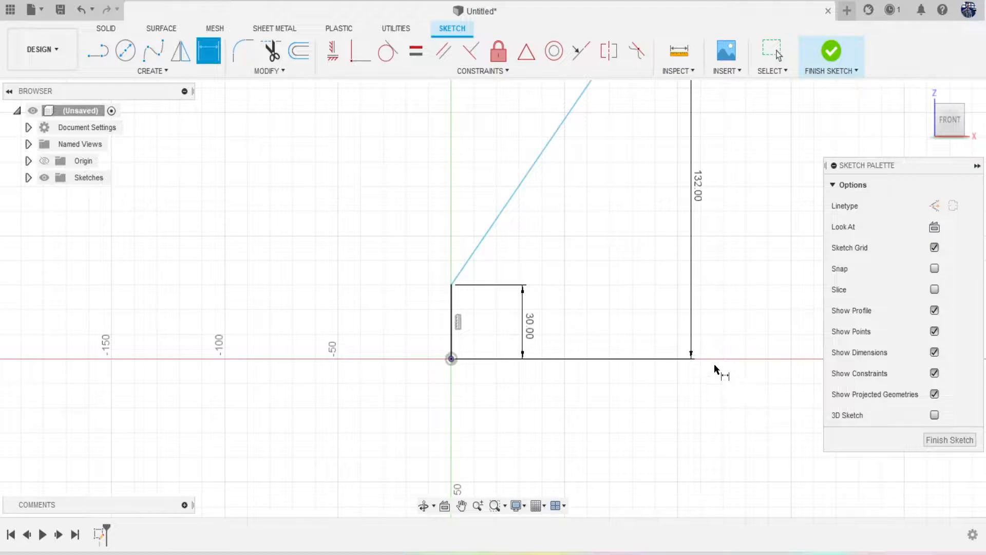
Try to round the corner between the slanted and vertical lines with a 75 mm sketch fillet.
scroll(714, 363, "down", 3)
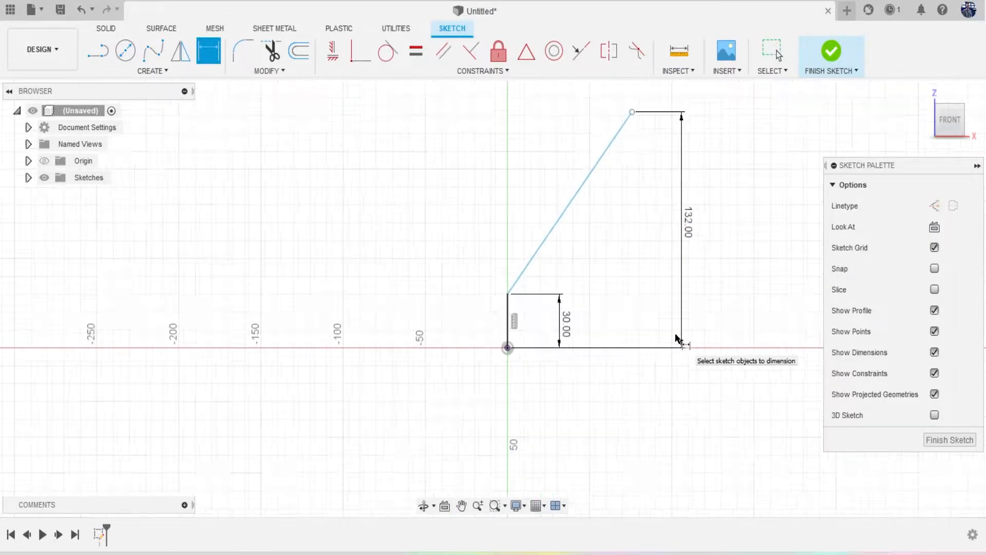
scroll(653, 314, "up", 2)
left_click(244, 52)
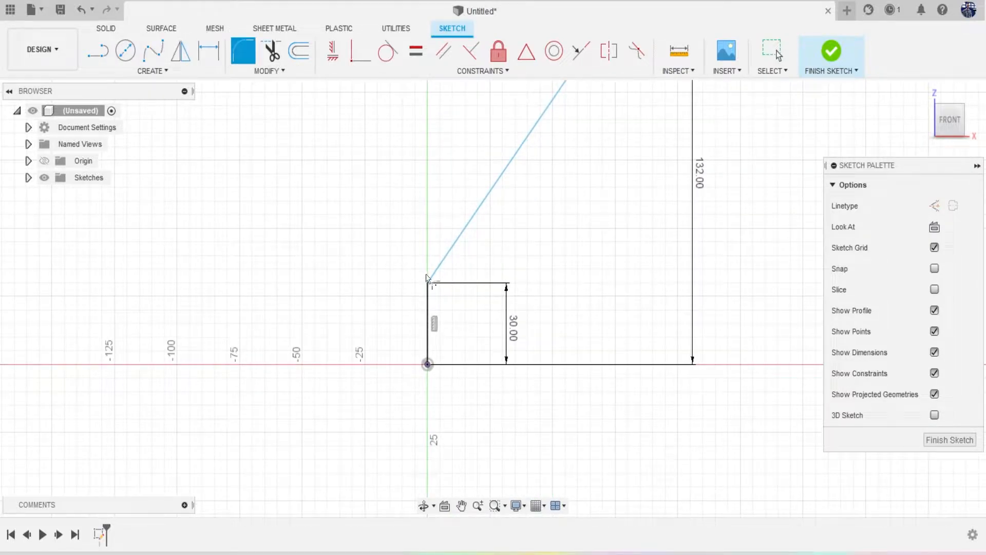
left_click(438, 270)
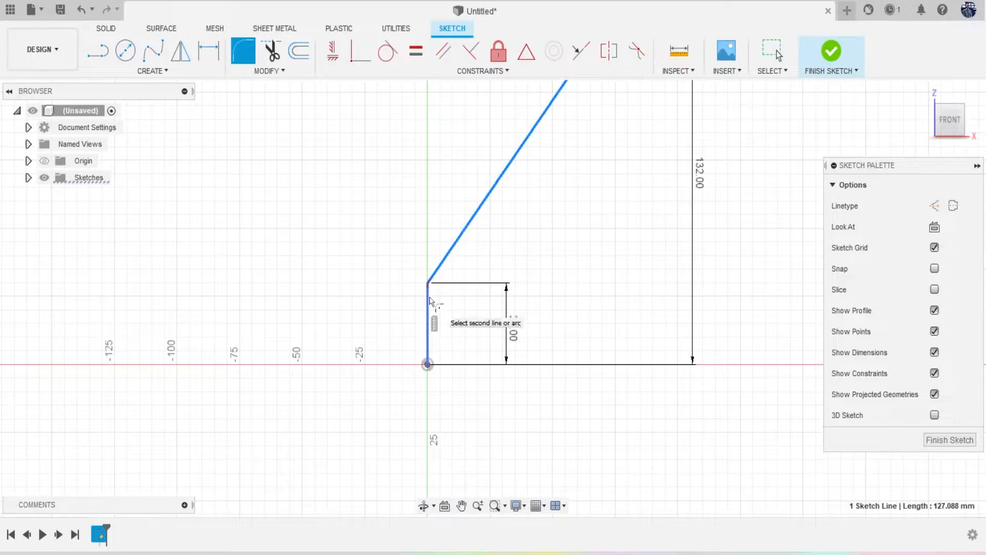
left_click(433, 297)
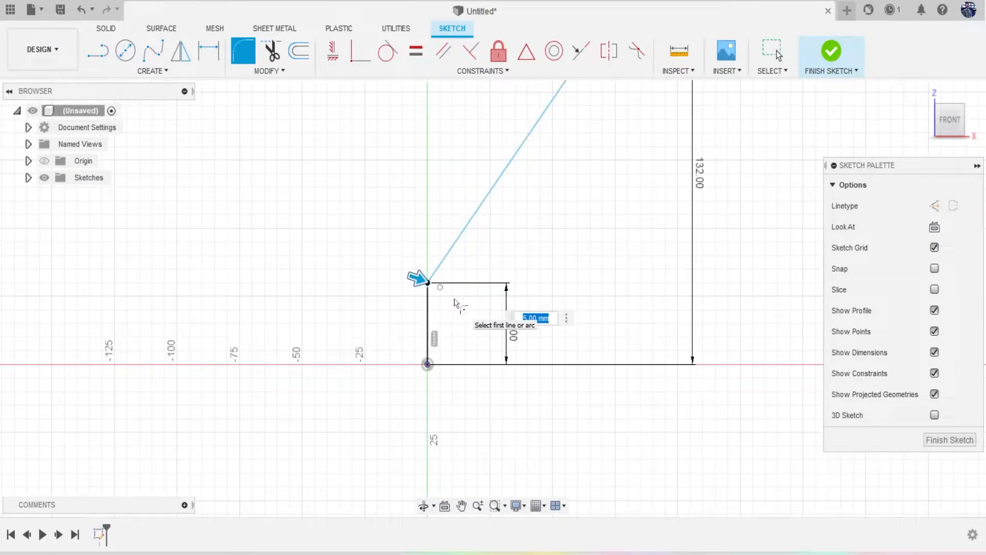
type("75")
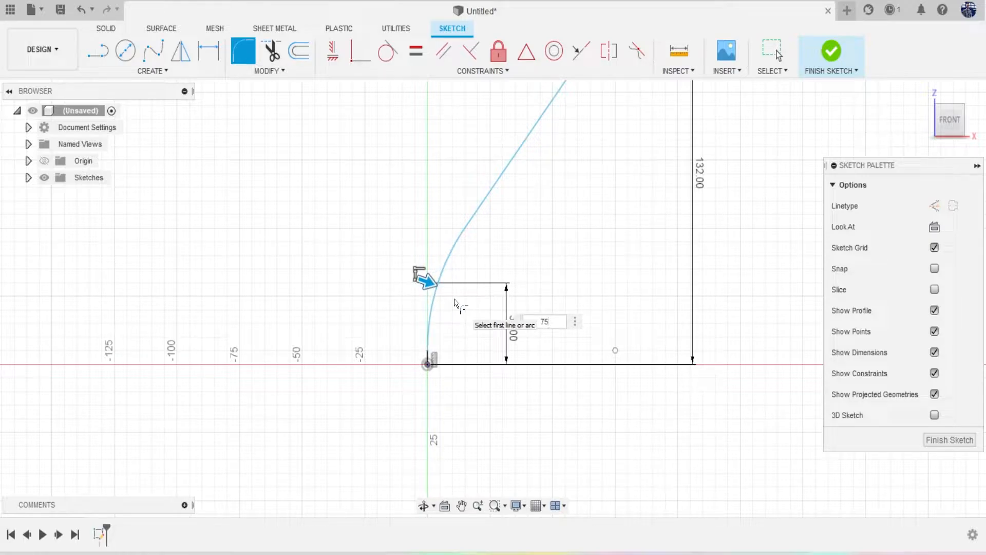
key("Return")
scroll(524, 286, "up", 2)
scroll(522, 284, "down", 3)
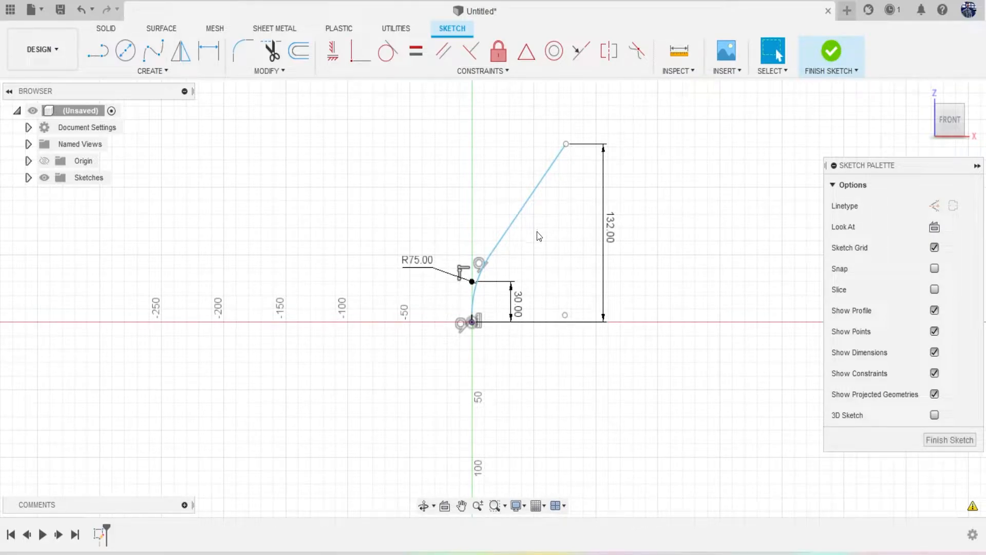
key("ctrl+z")
scroll(538, 293, "up", 1)
scroll(536, 301, "up", 1)
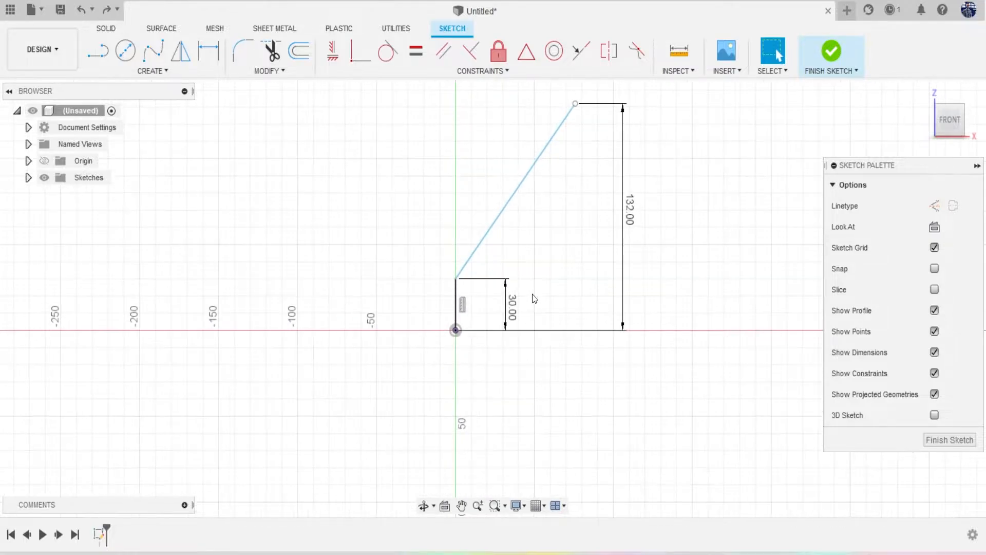
Draw a horizontal line about 170 mm long from the origin to the right and make it a construction line.
key("l")
left_click(456, 330)
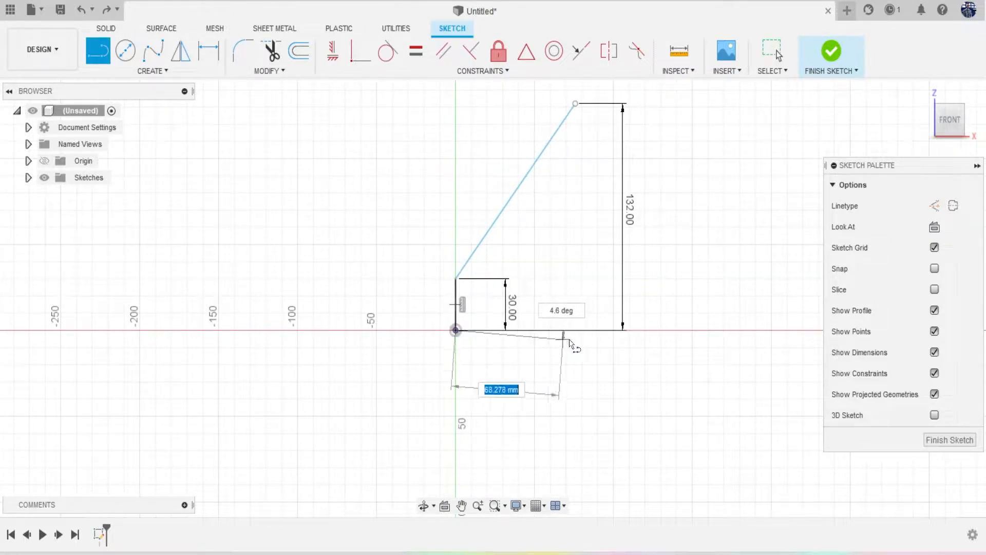
left_click(724, 329)
key("Escape")
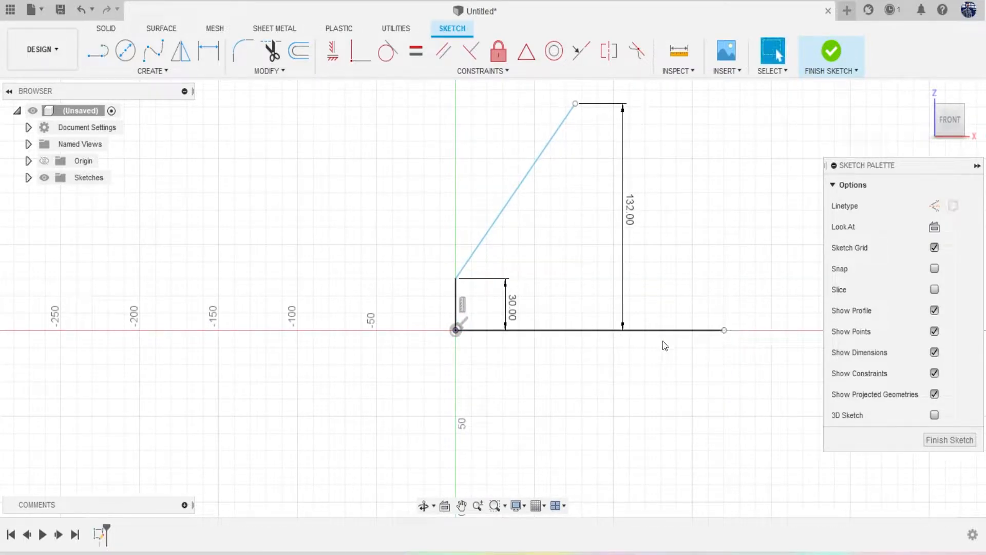
left_click(663, 330)
left_click(934, 206)
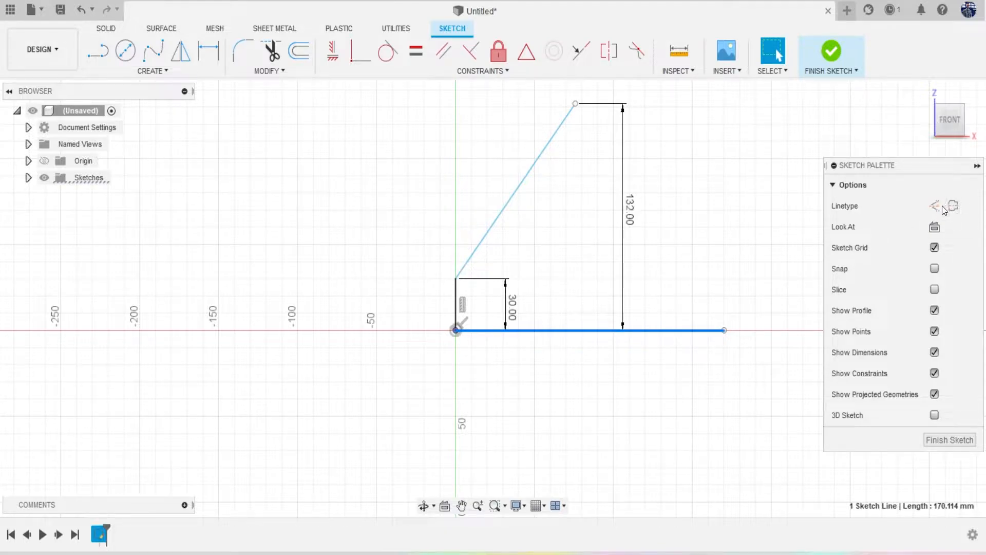
Dimension the angle between the slanted line and the horizontal construction line as 55 degrees.
key("d")
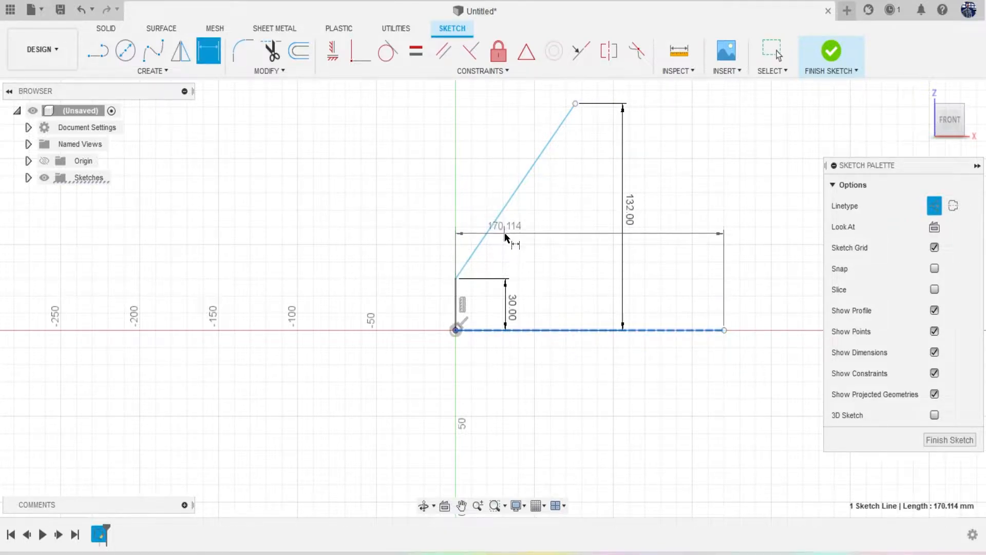
key("Escape")
key("d")
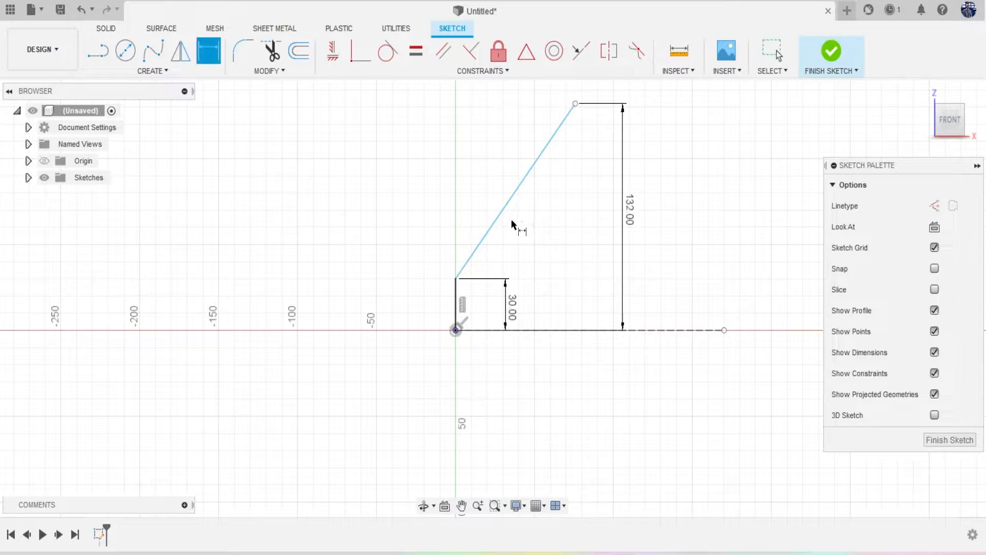
left_click(497, 219)
left_click(564, 331)
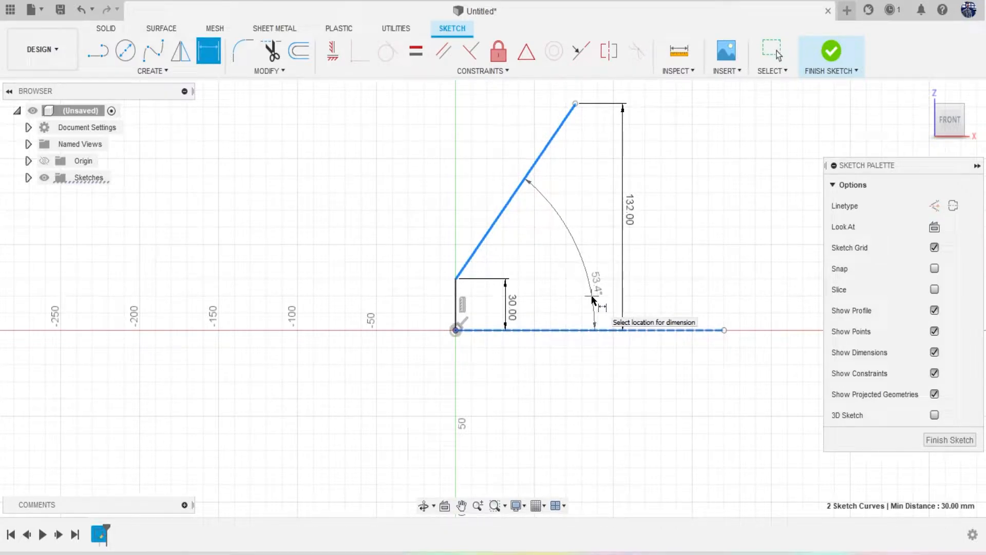
left_click(592, 299)
type("55")
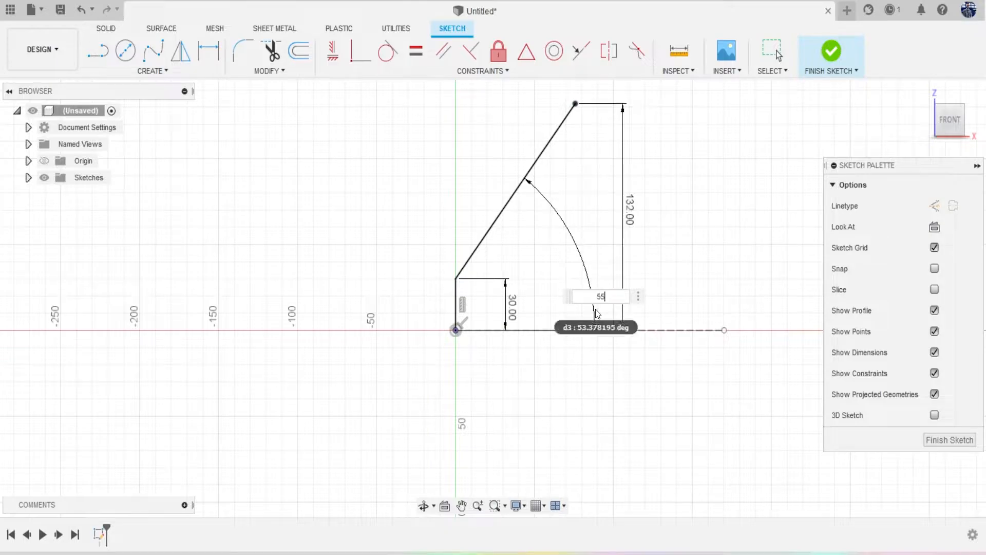
key("Return")
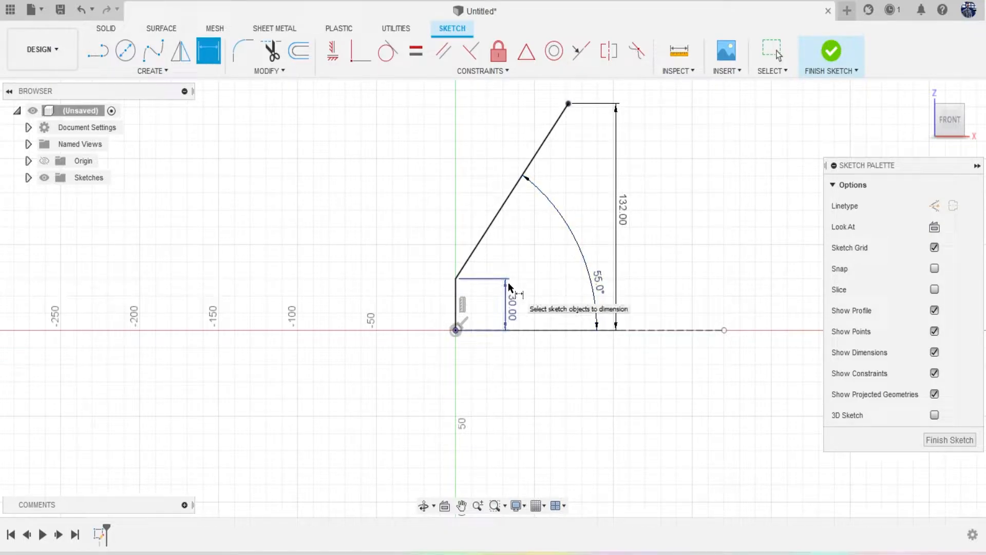
Fillet the corner between the slanted and vertical lines with a 75 mm radius.
left_click(243, 50)
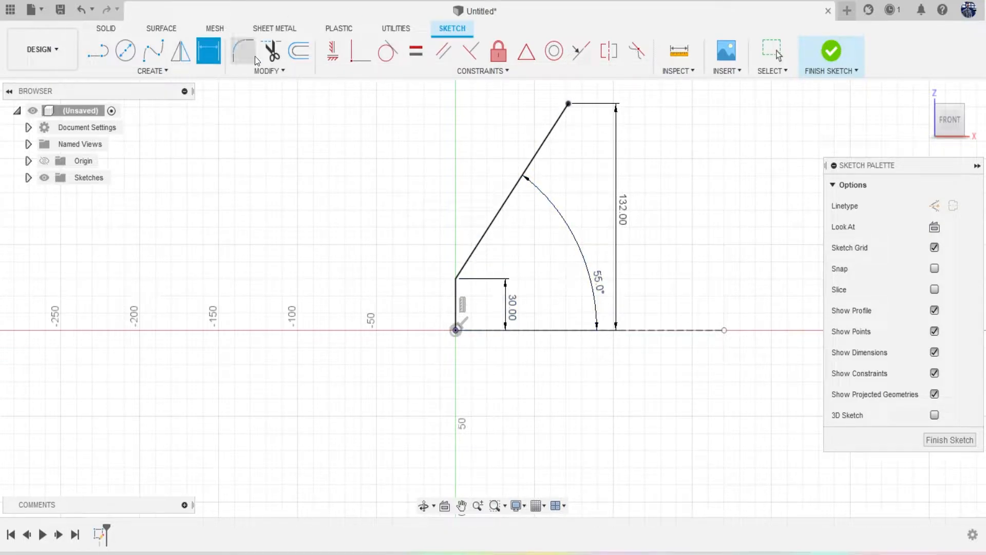
left_click(464, 265)
left_click(456, 292)
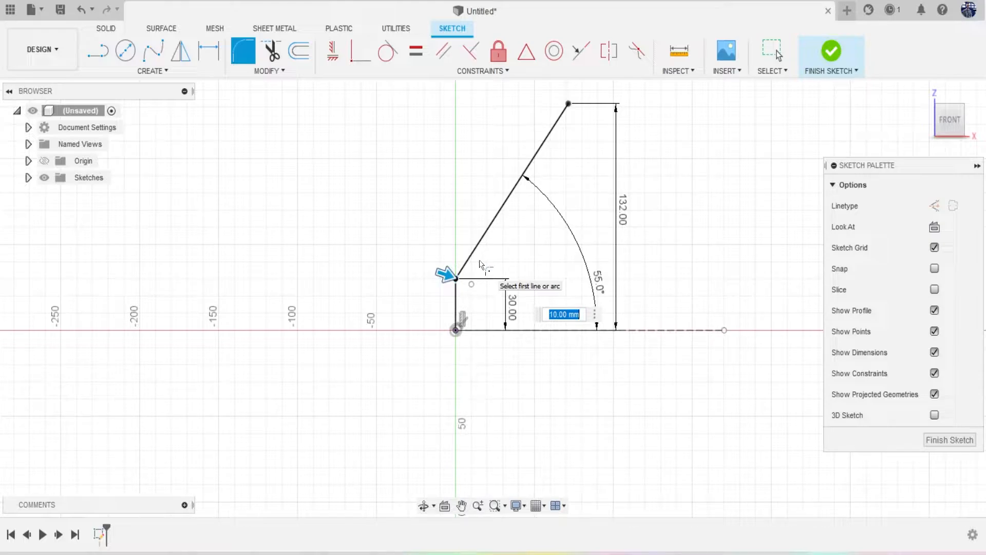
type("75")
key("Return")
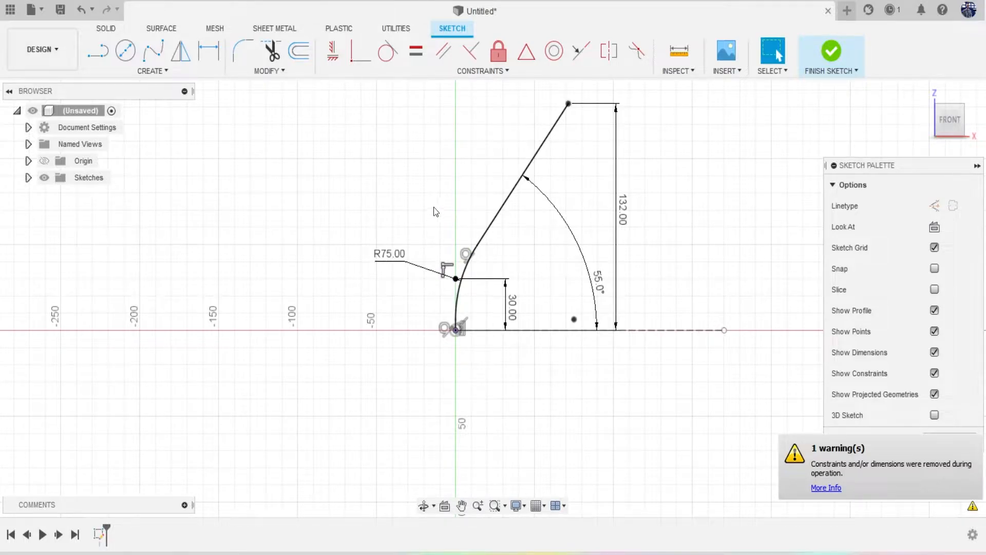
Finish the path sketch and start a circular pipe along the chained bent centreline.
left_click(156, 73)
left_click(829, 51)
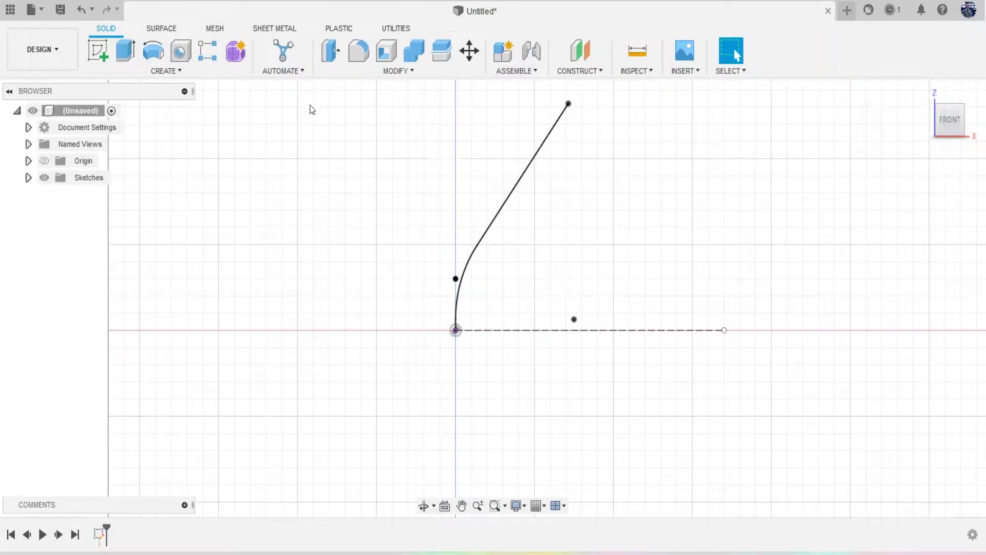
left_click(109, 74)
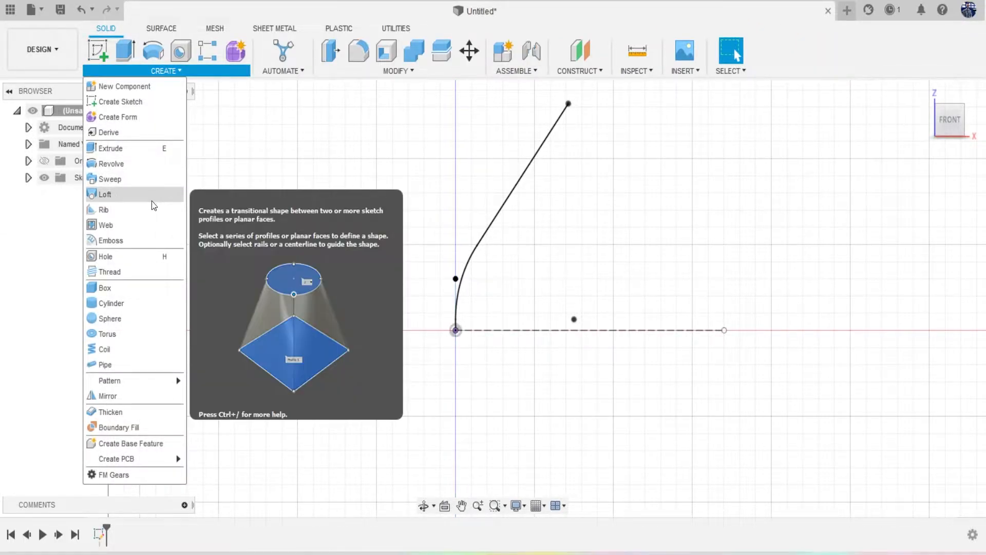
left_click(146, 363)
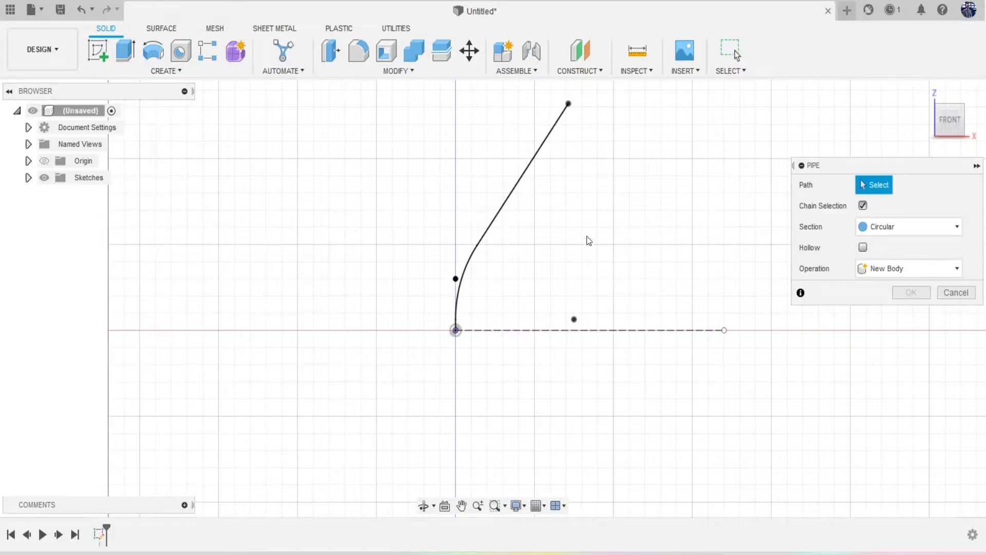
left_click(498, 217)
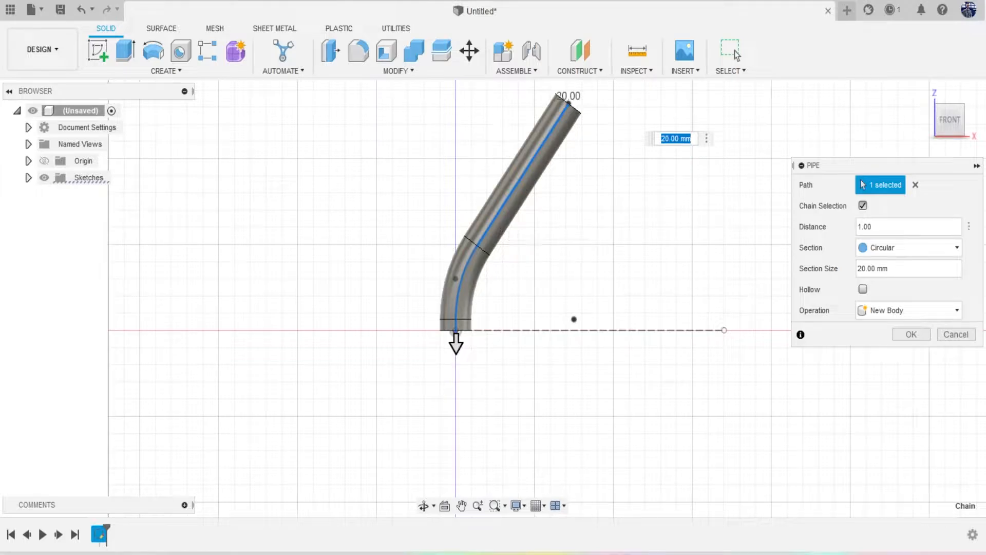
Consult the reference drawing and create the pipe as a new body with a 65 mm section size.
mouse_move(985, 21)
left_mouse_down()
mouse_move(592, 191)
mouse_move(361, 130)
mouse_move(289, 131)
left_mouse_up()
double_click(399, 116)
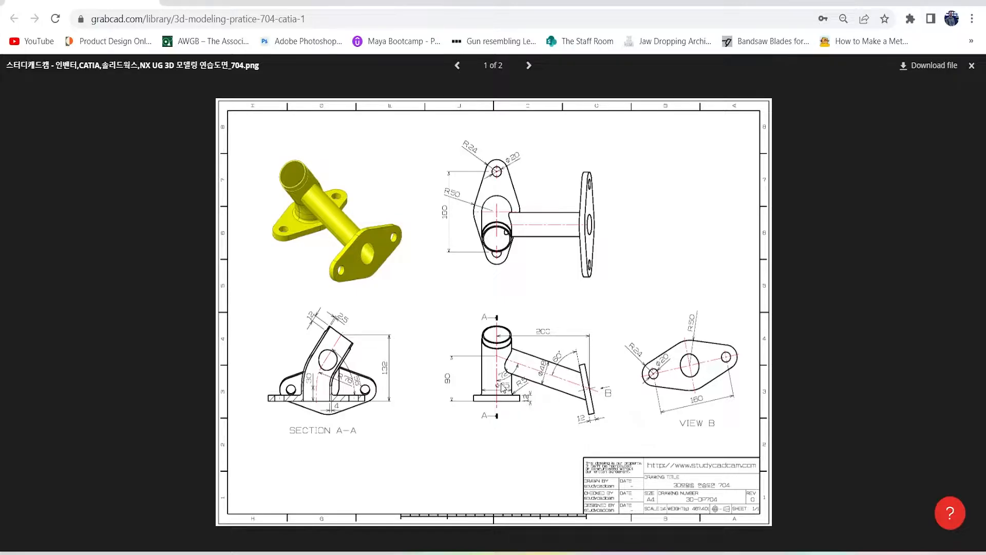
left_click_drag(113, 1, 985, 102)
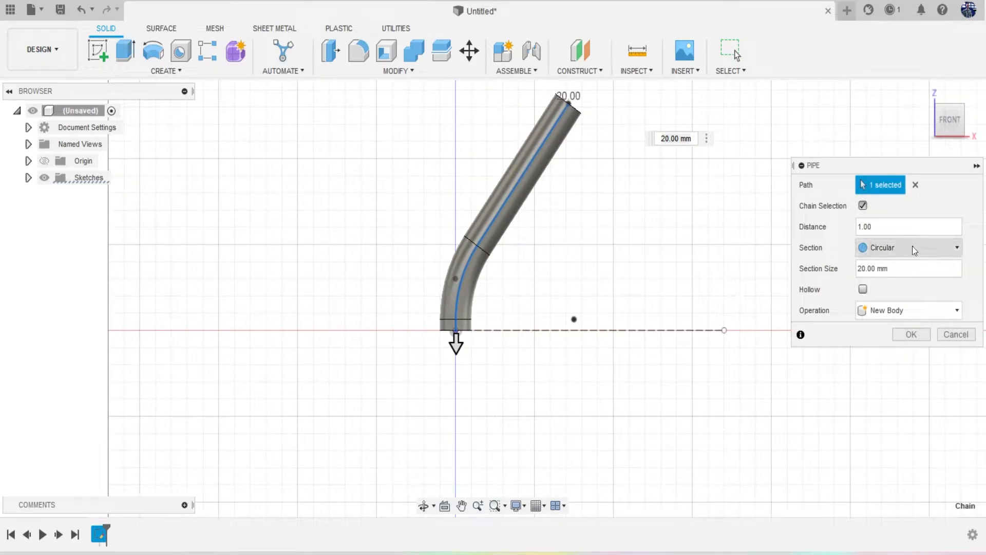
triple_click(903, 273)
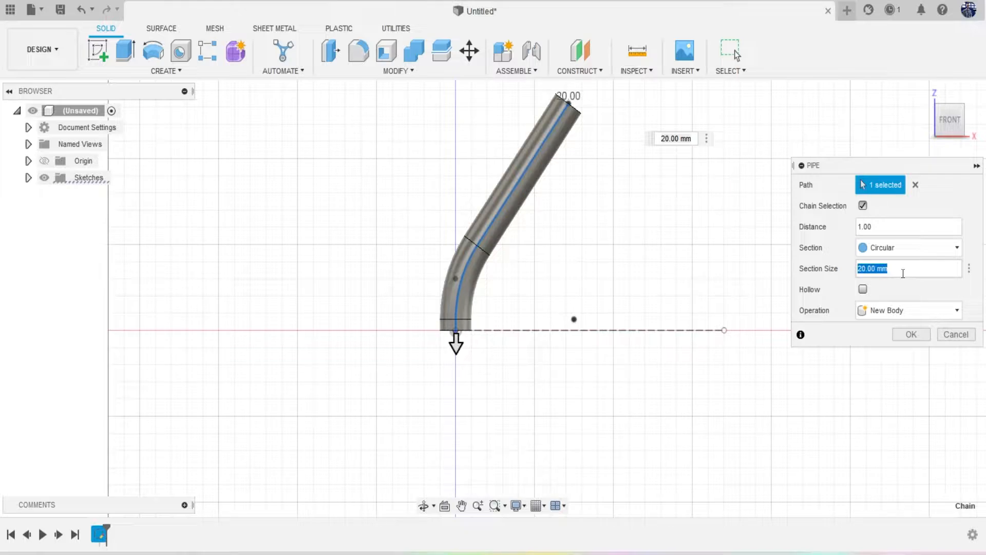
type("65")
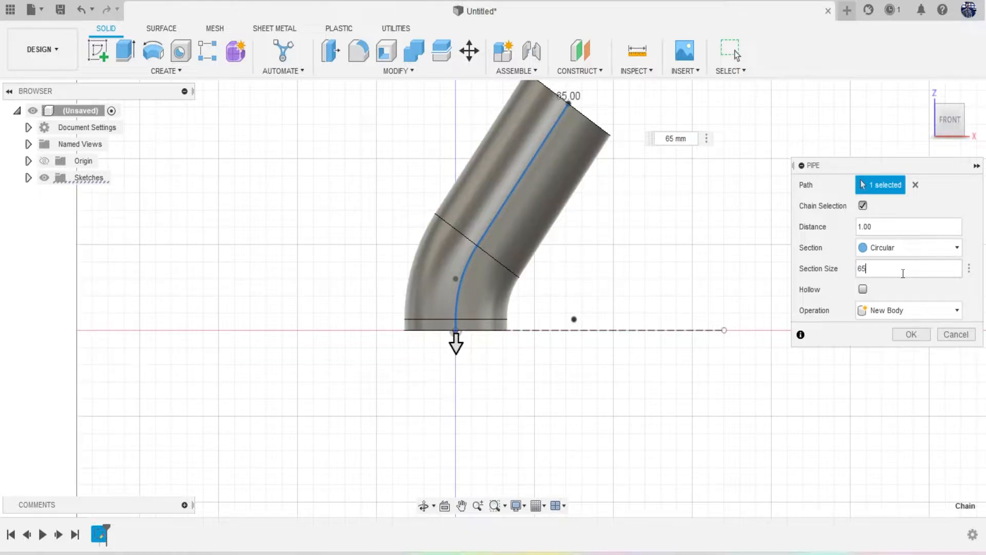
key("Return")
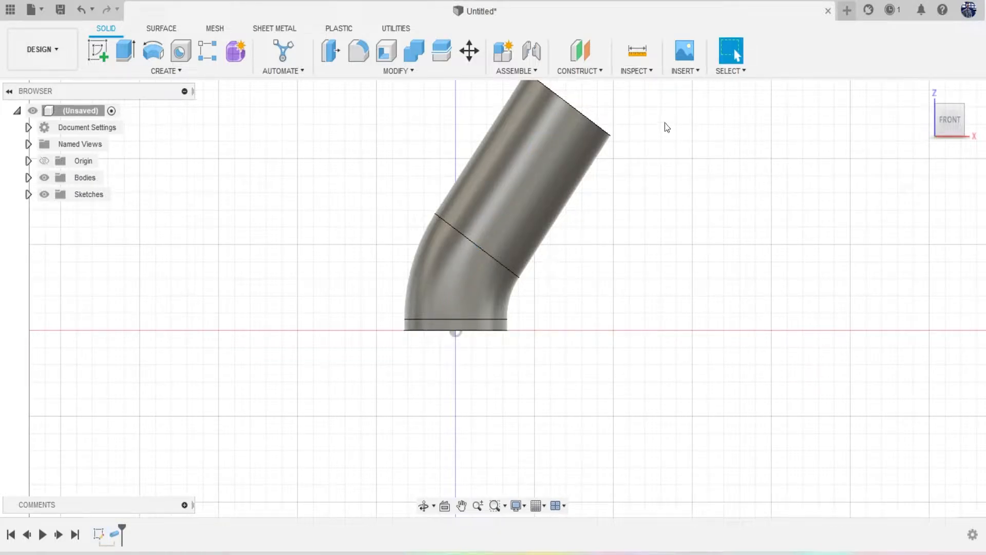
Shell the pipe to a 4 mm inside thickness with both its upper and lower end faces open.
mouse_move(953, 125)
left_mouse_down()
mouse_move(917, 163)
mouse_move(924, 148)
left_mouse_up()
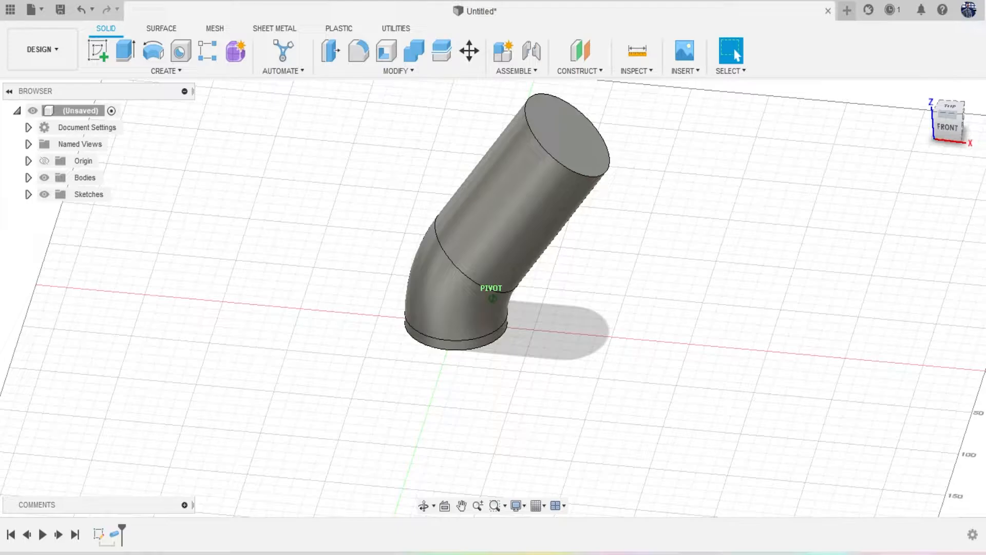
mouse_move(923, 148)
left_mouse_down()
mouse_move(926, 93)
mouse_move(921, 133)
left_mouse_up()
left_click(383, 55)
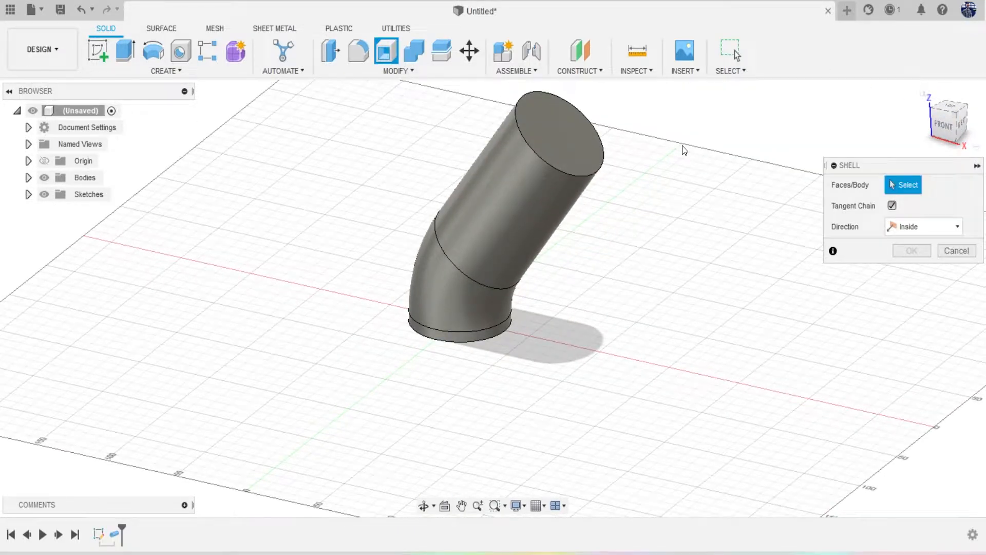
left_click(559, 135)
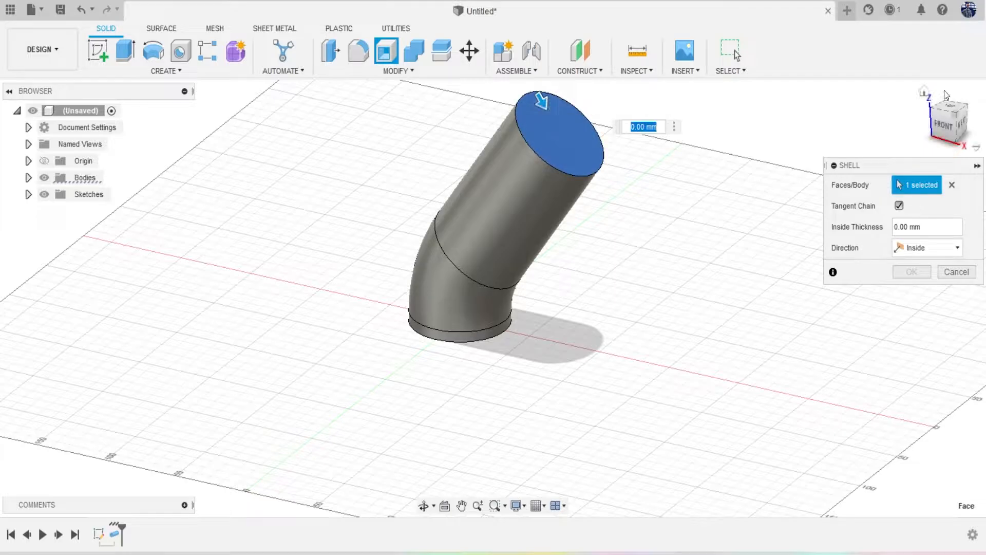
left_click_drag(945, 125, 944, 83)
left_click(468, 342)
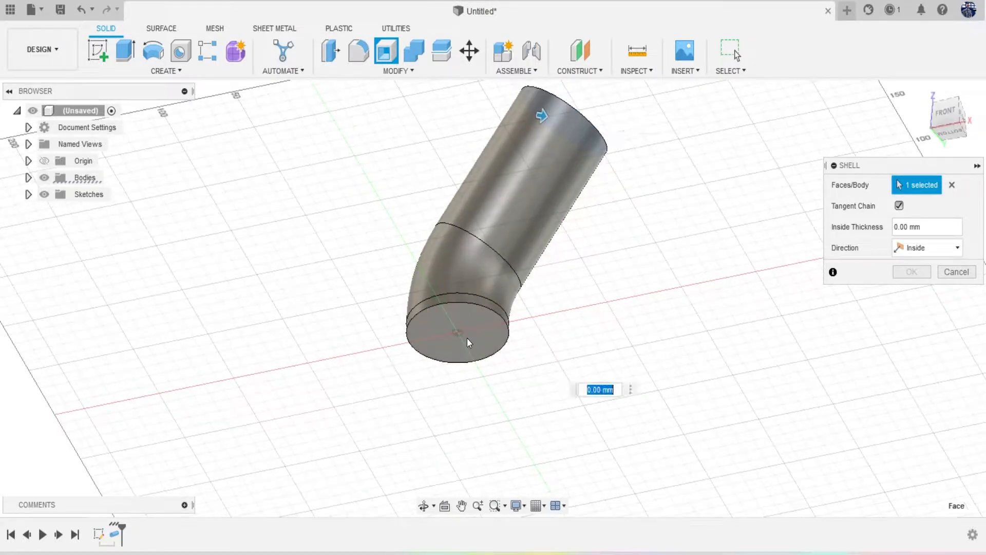
left_click_drag(487, 353, 480, 347)
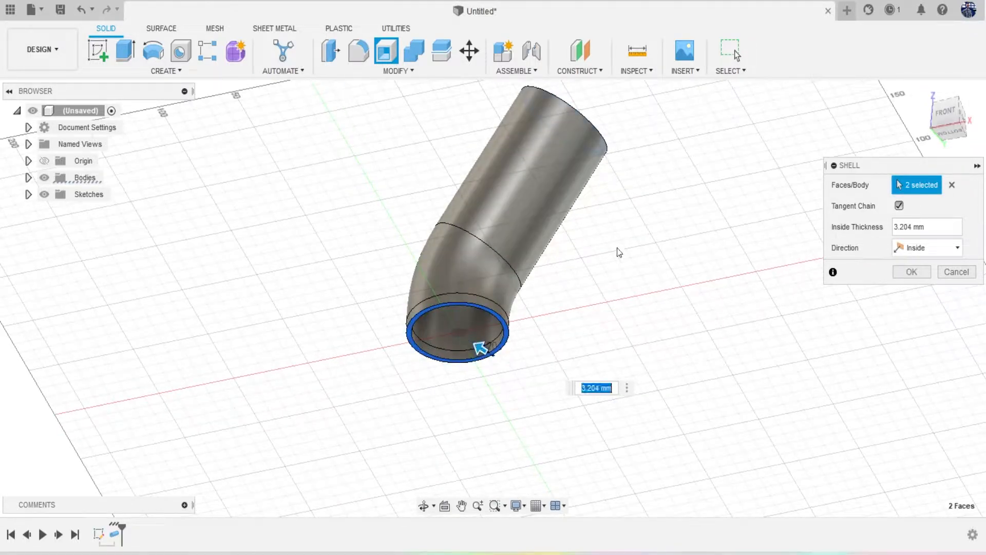
mouse_move(950, 134)
left_mouse_down()
mouse_move(965, 89)
mouse_move(944, 130)
mouse_move(952, 111)
left_mouse_up()
left_click(936, 128)
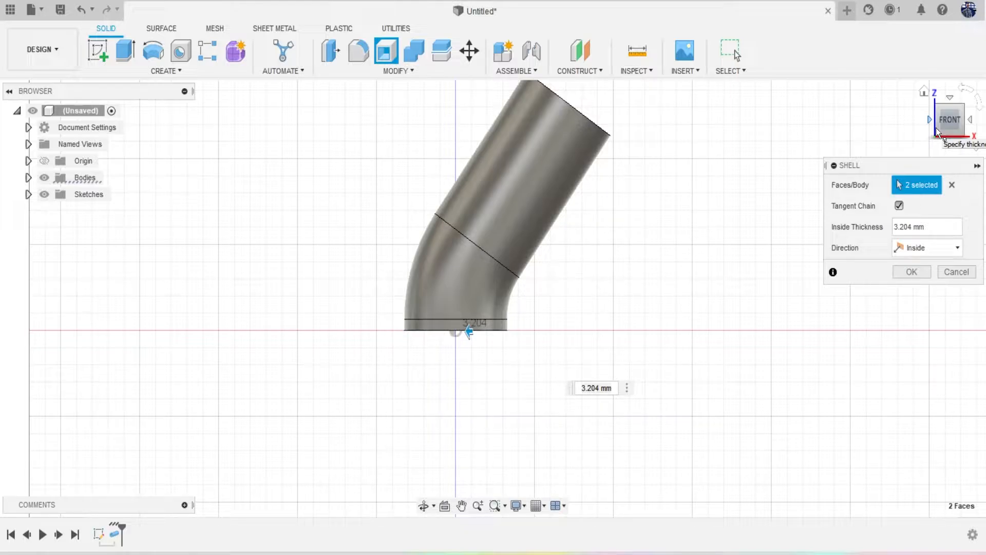
left_click(934, 228)
type("4")
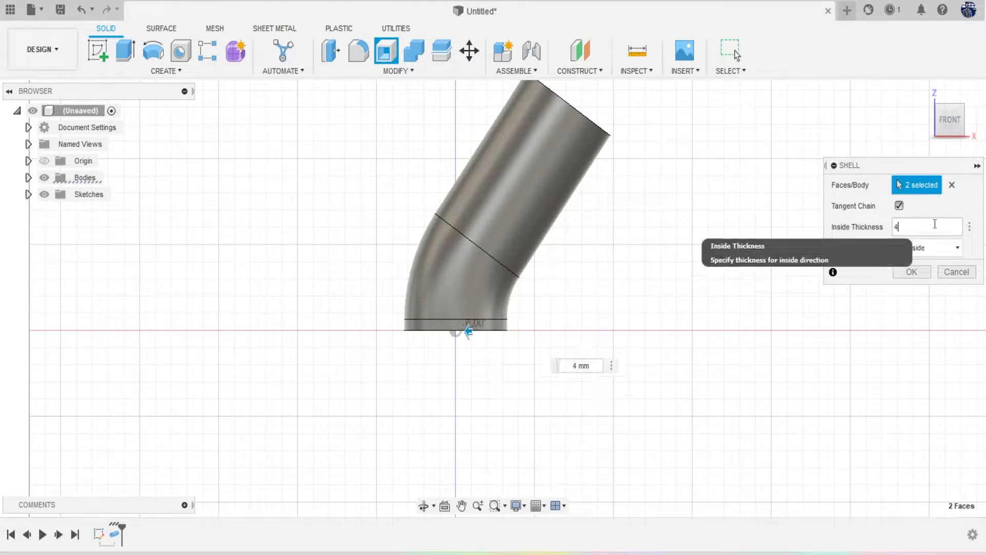
key("Return")
Add a section analysis through the pipe on the XZ plane, inspect the wall from the front, and hide the analysis.
left_click(933, 142)
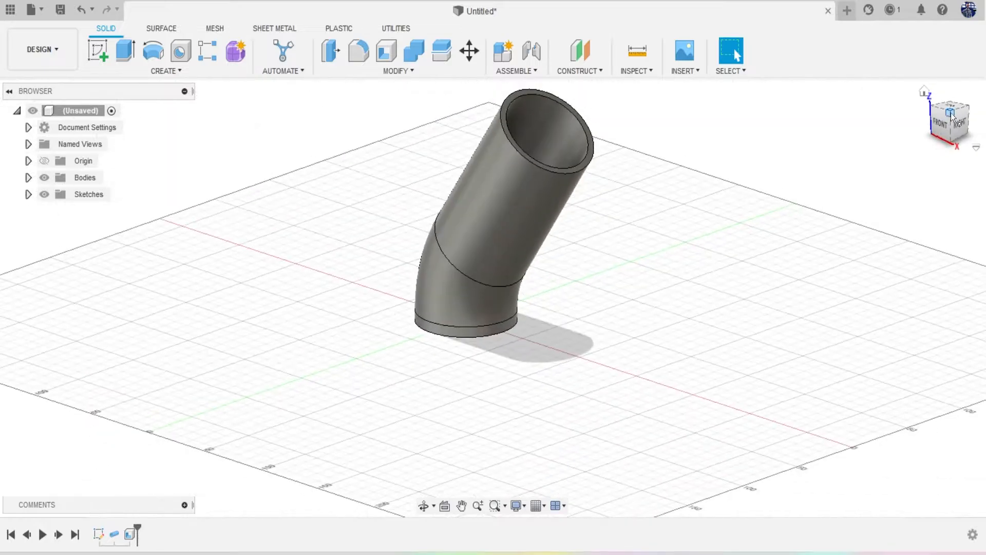
left_click(940, 126)
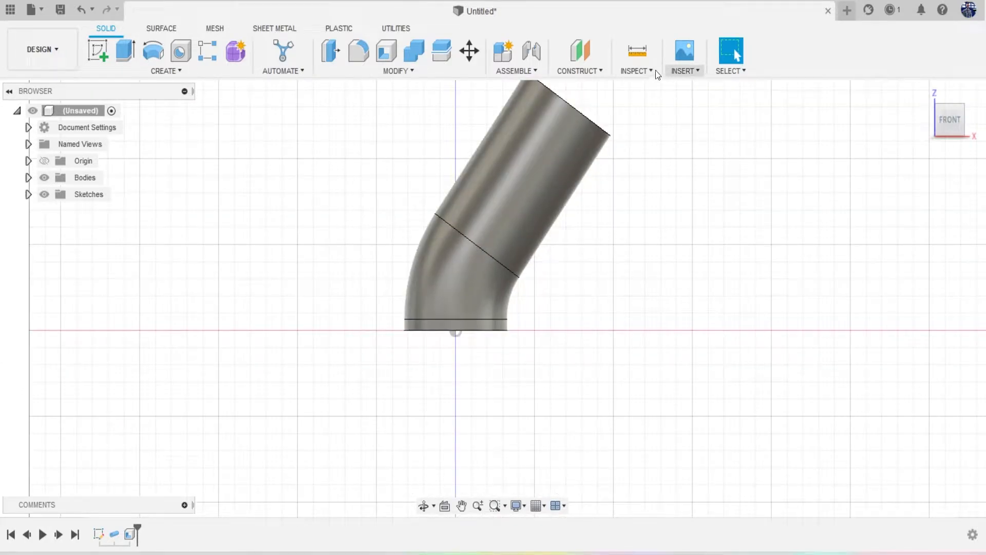
left_click(645, 70)
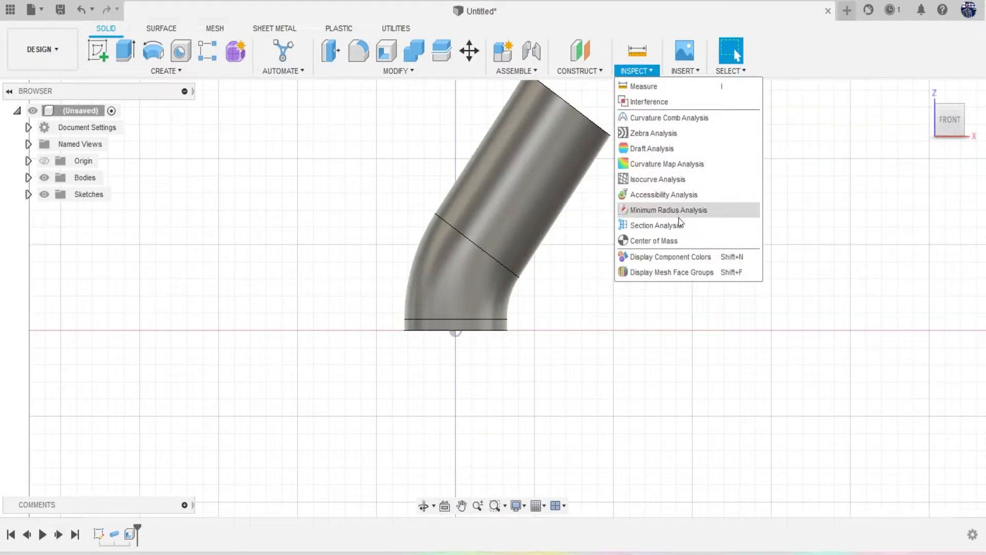
left_click(655, 225)
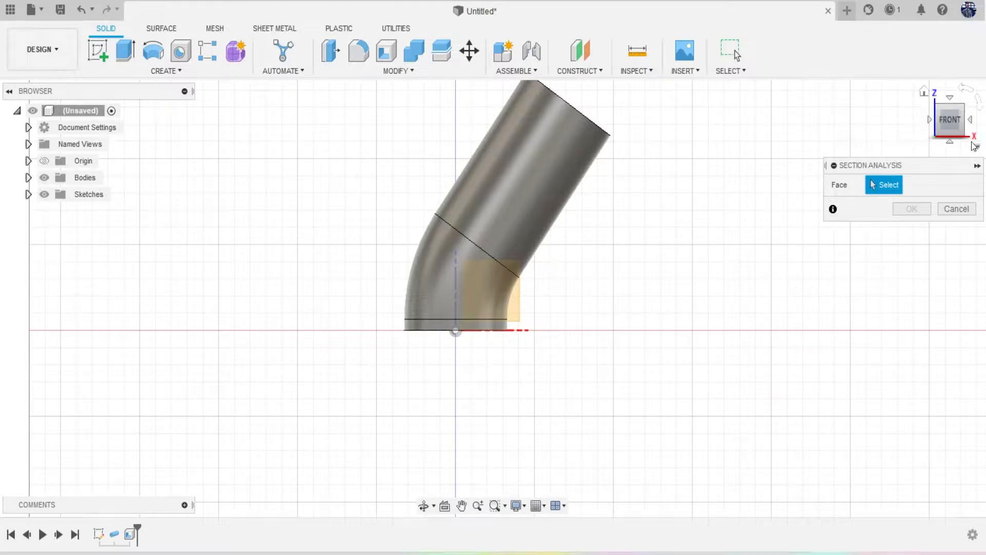
left_click_drag(957, 127, 970, 142)
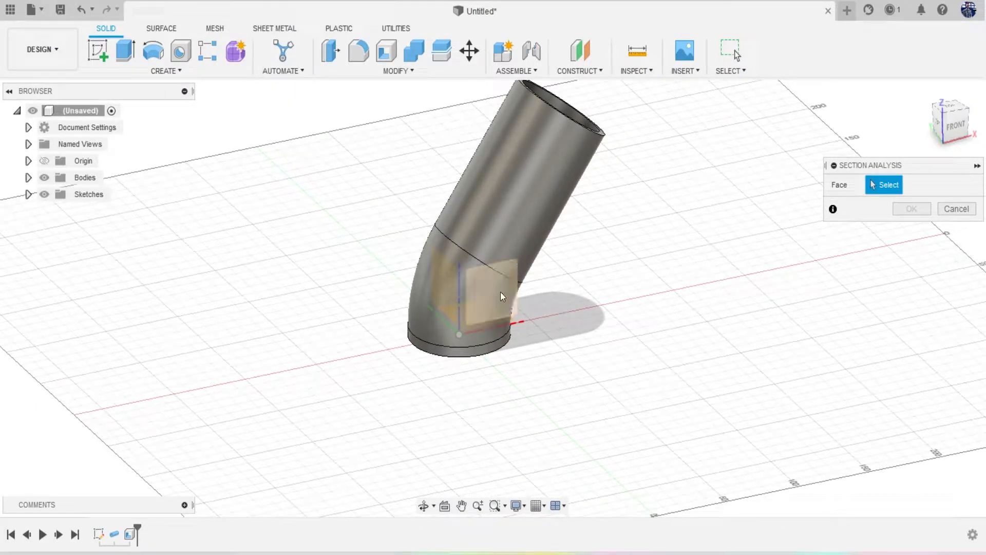
left_click(502, 298)
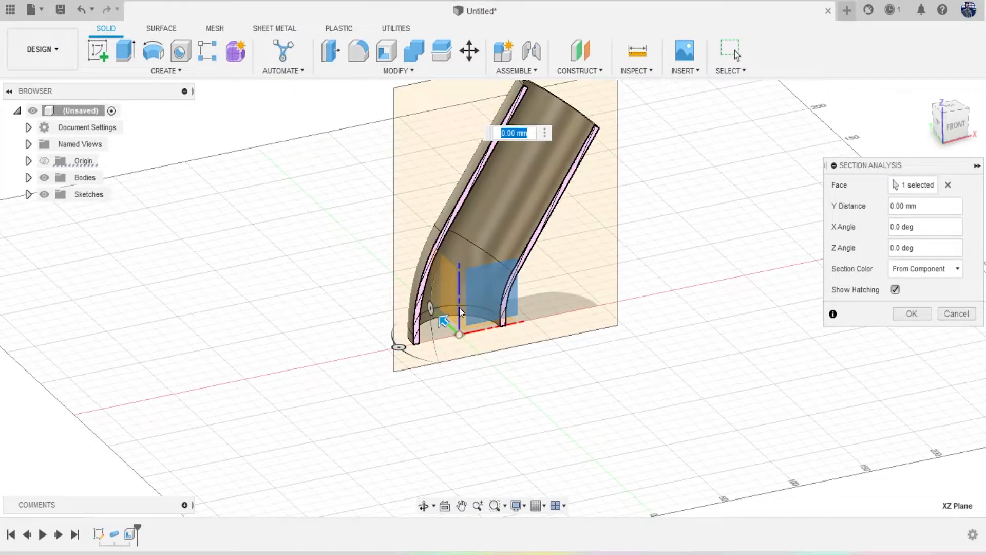
mouse_move(446, 315)
left_mouse_down()
mouse_move(488, 357)
mouse_move(445, 322)
left_mouse_up()
left_click(910, 313)
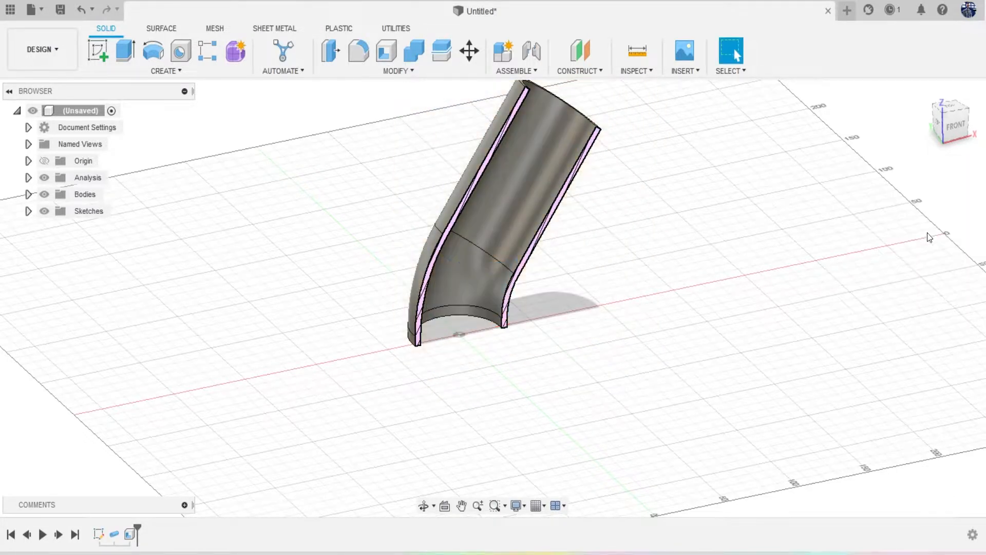
left_click(950, 129)
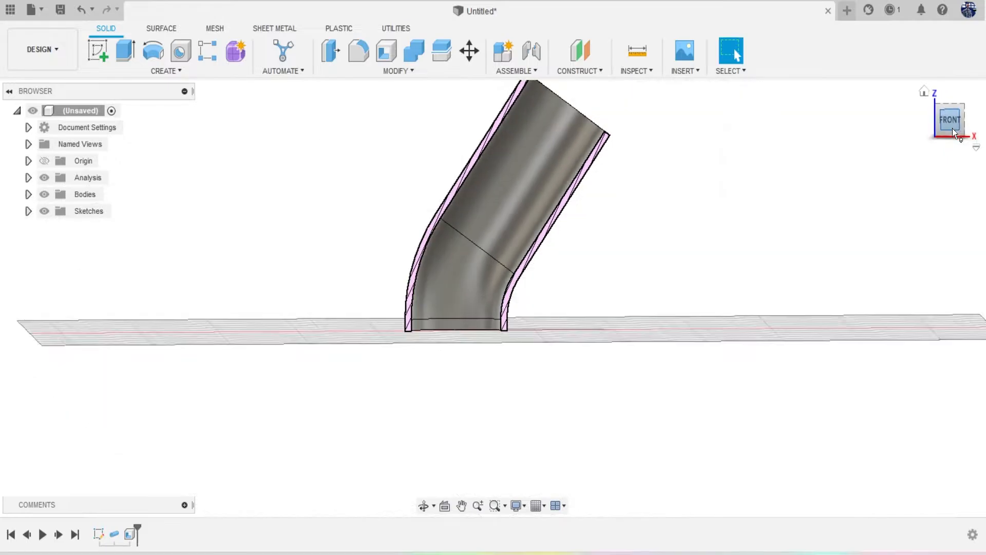
left_click(45, 178)
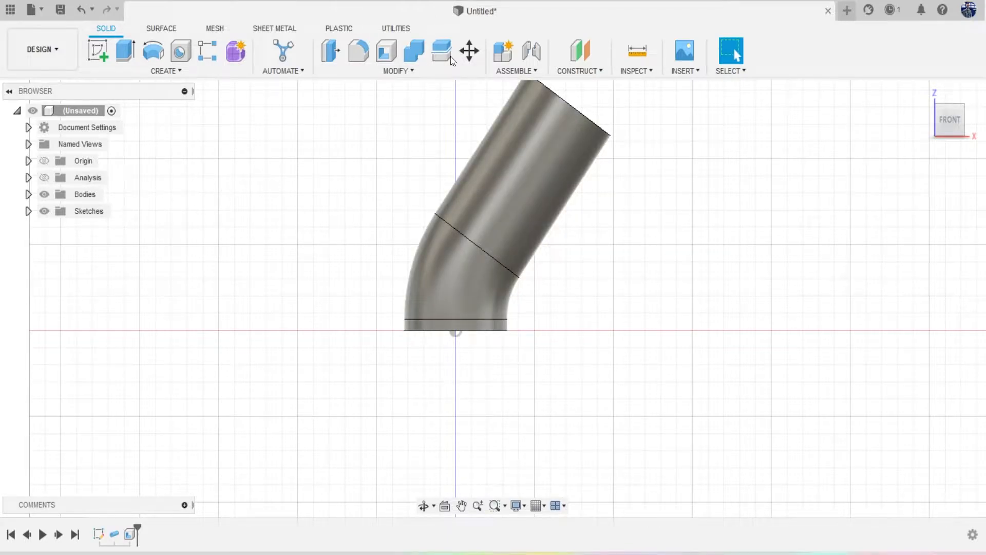
Check the reference drawing's pipe end details and start a sketch on the slanted upper end face of the pipe.
mouse_move(683, 260)
middle_mouse_down()
mouse_move(672, 308)
mouse_move(700, 254)
middle_mouse_up()
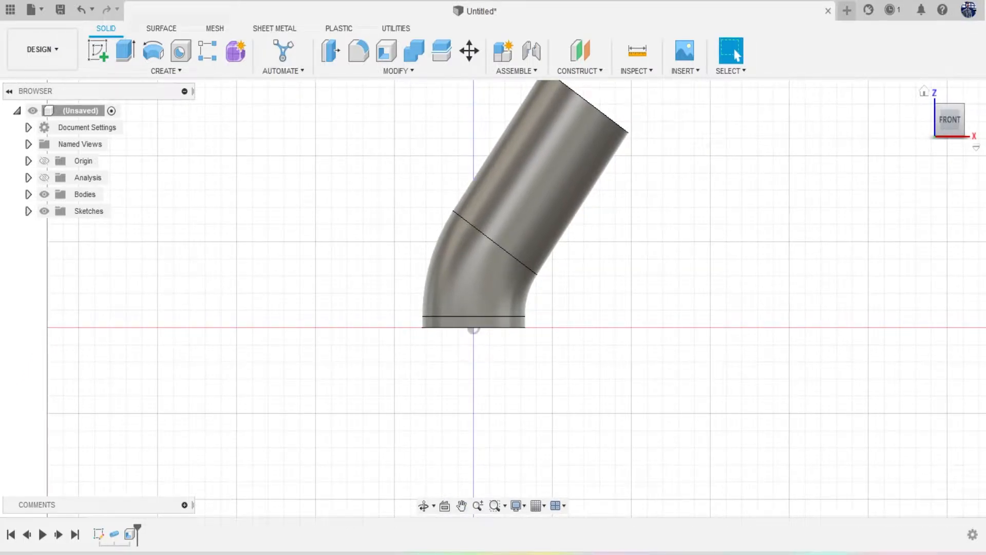
left_click_drag(985, 54, 389, 134)
double_click(492, 134)
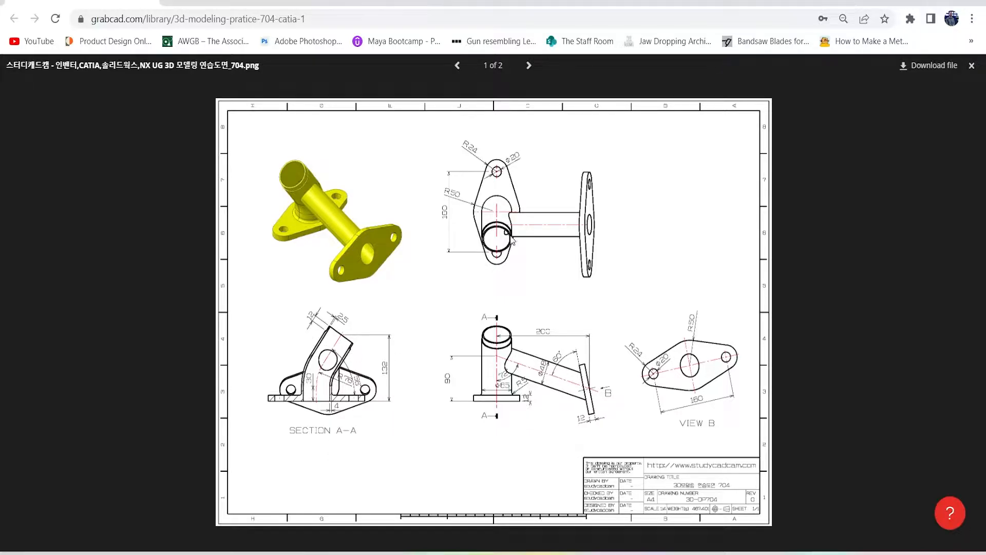
left_click_drag(104, 2, 985, 157)
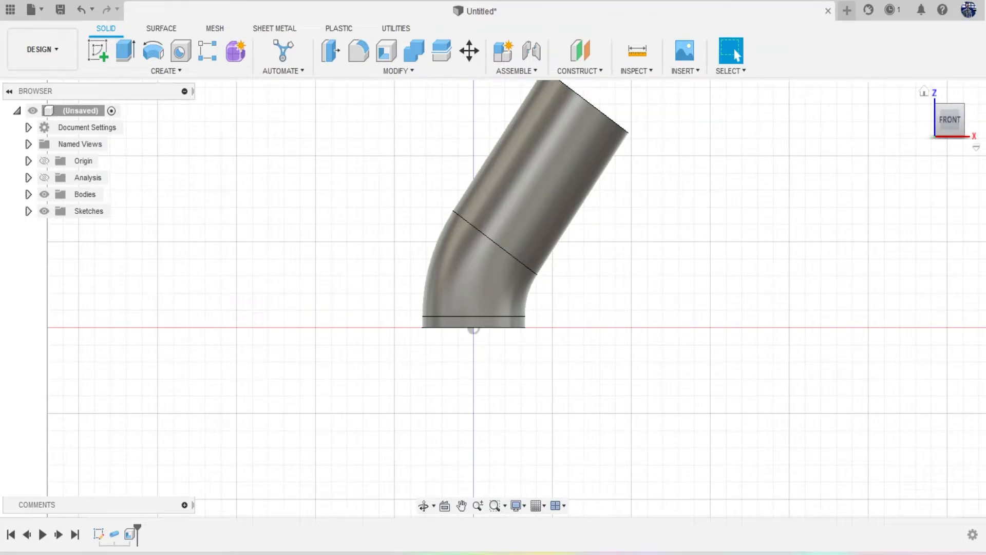
left_click(925, 92)
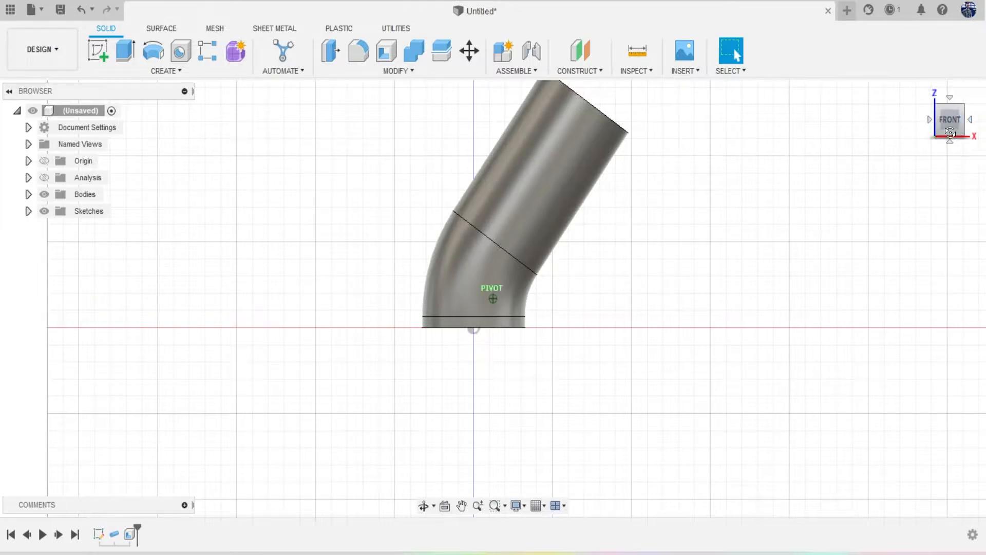
left_click(97, 50)
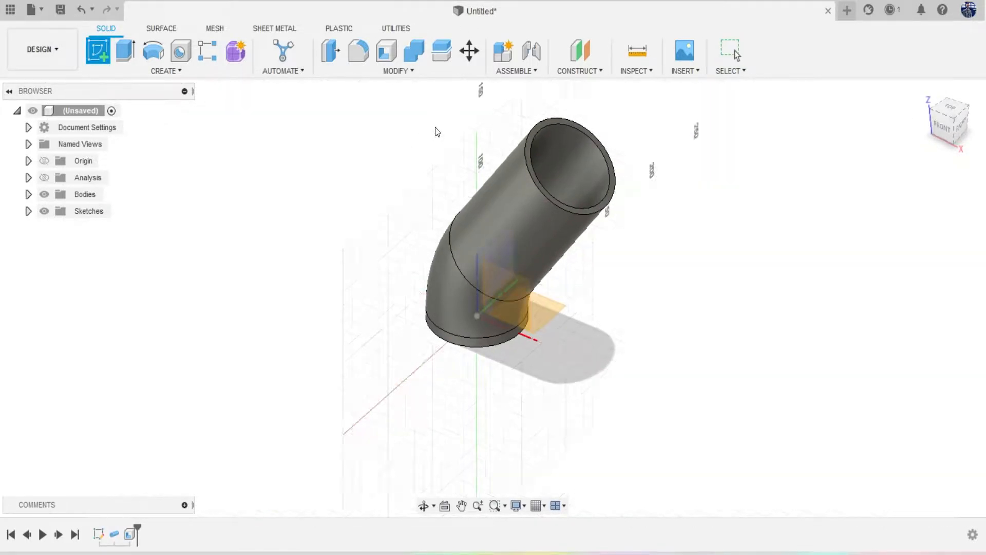
left_click(580, 213)
left_click(532, 235)
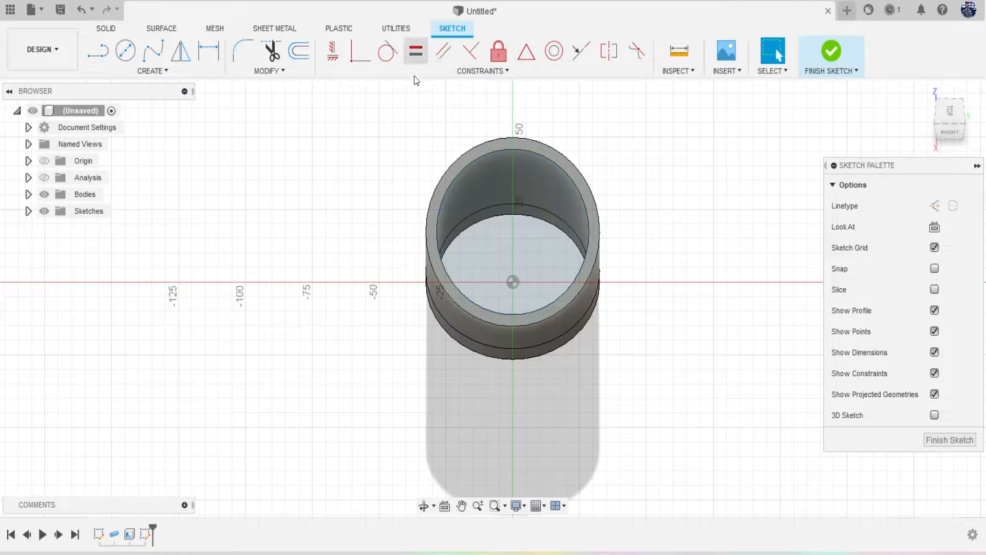
Offset the outer edge of the pipe's slanted upper end face inward by 2.5 mm.
left_click(290, 60)
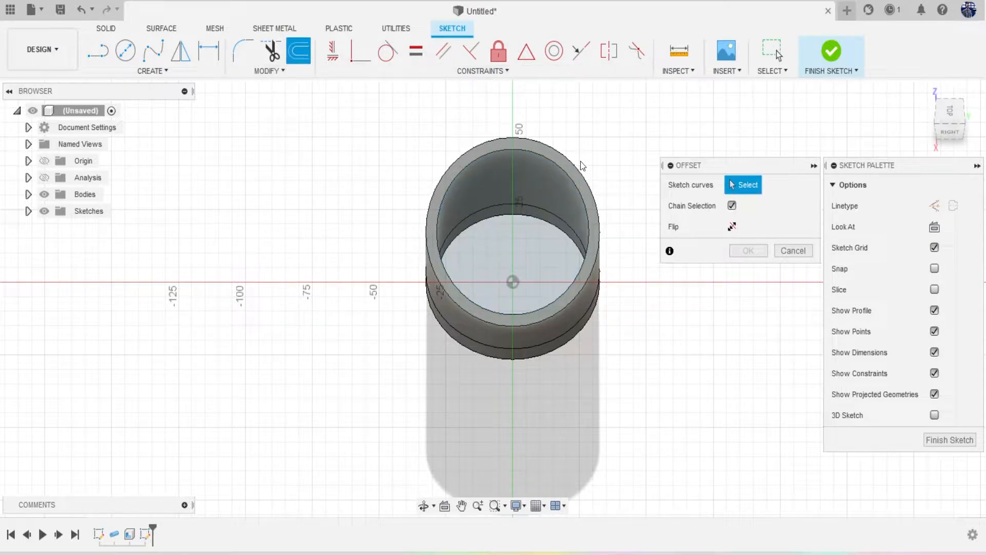
left_click(525, 140)
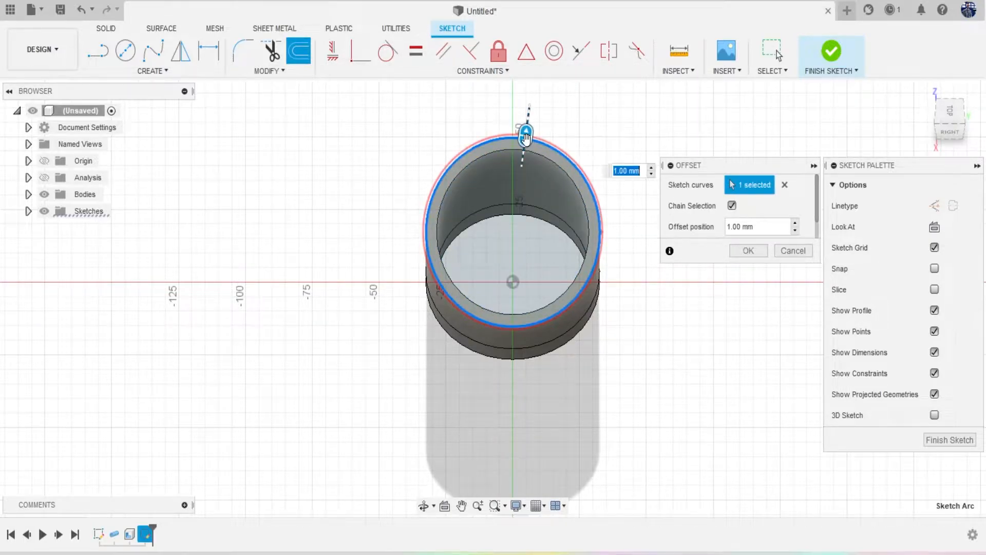
left_click_drag(525, 144, 526, 146)
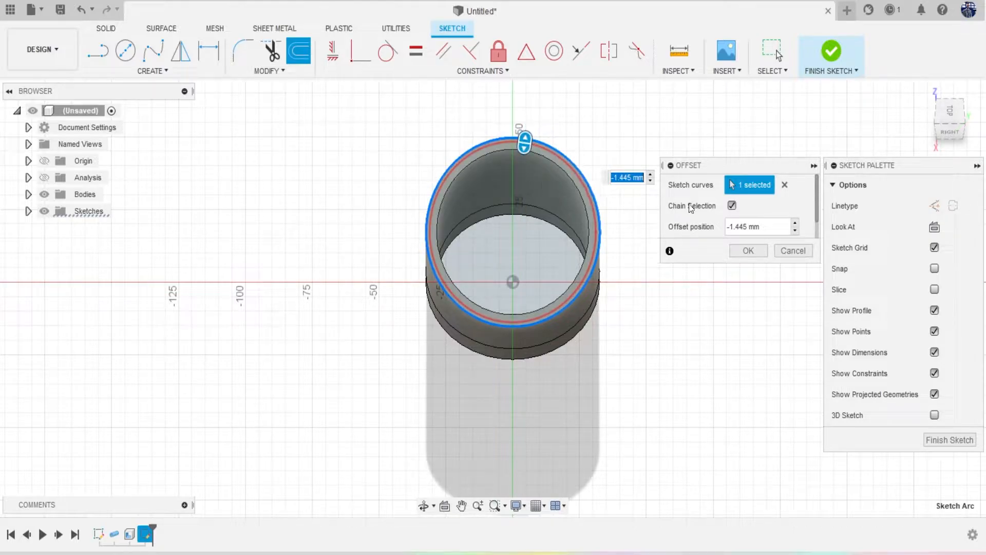
type("-2")
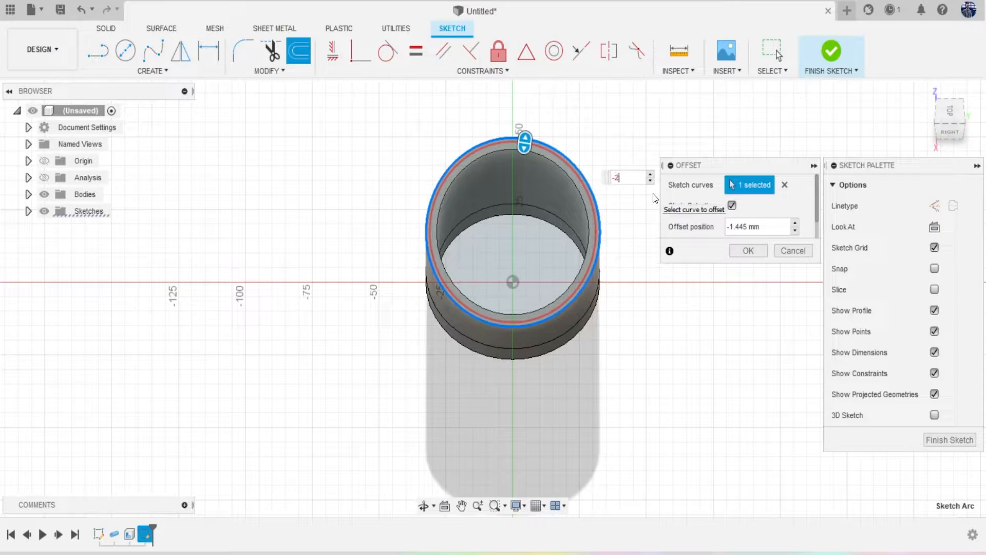
key("Return")
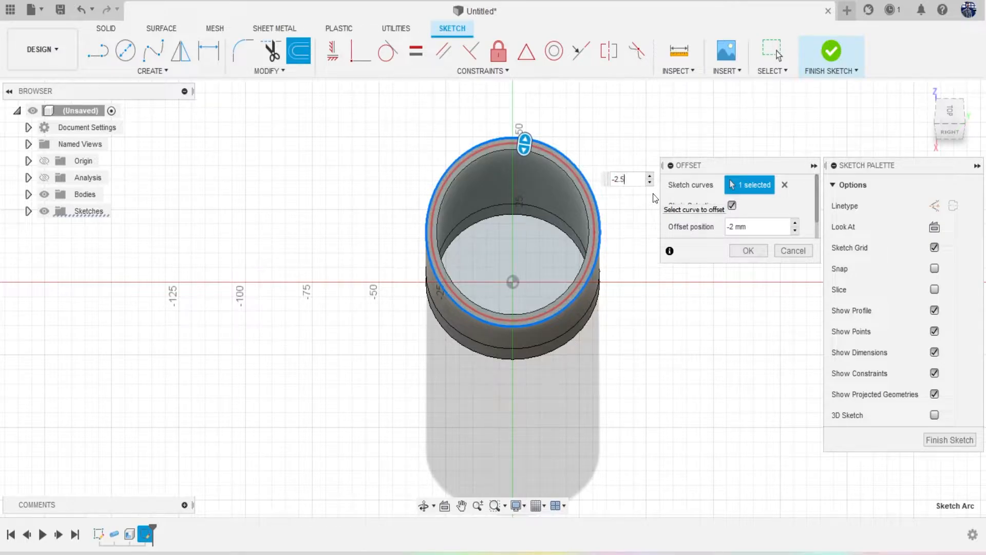
key("Return")
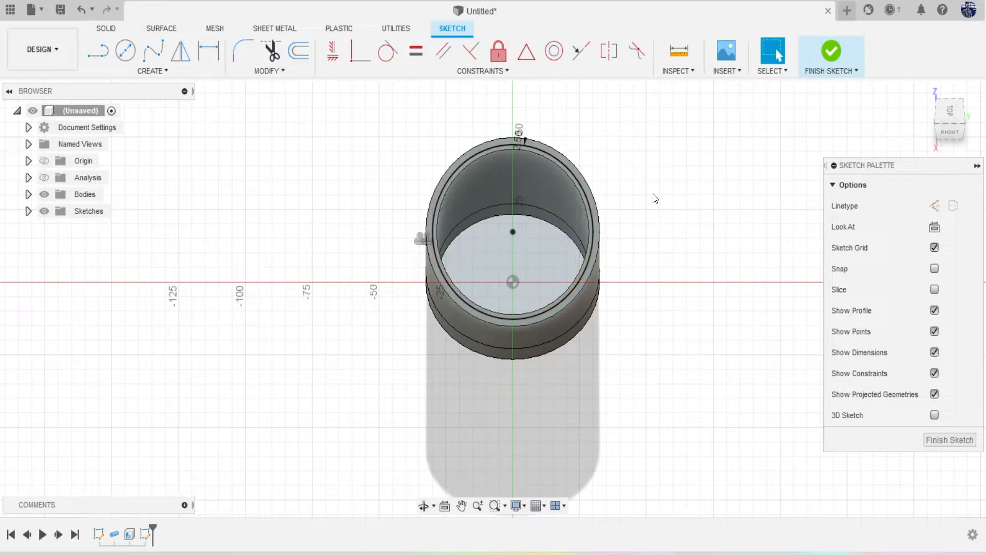
Extrude the outer ring profile at the upper end as a 12 mm deep cut back along the pipe.
left_click_drag(948, 132, 888, 124)
scroll(146, 286, "up", 1)
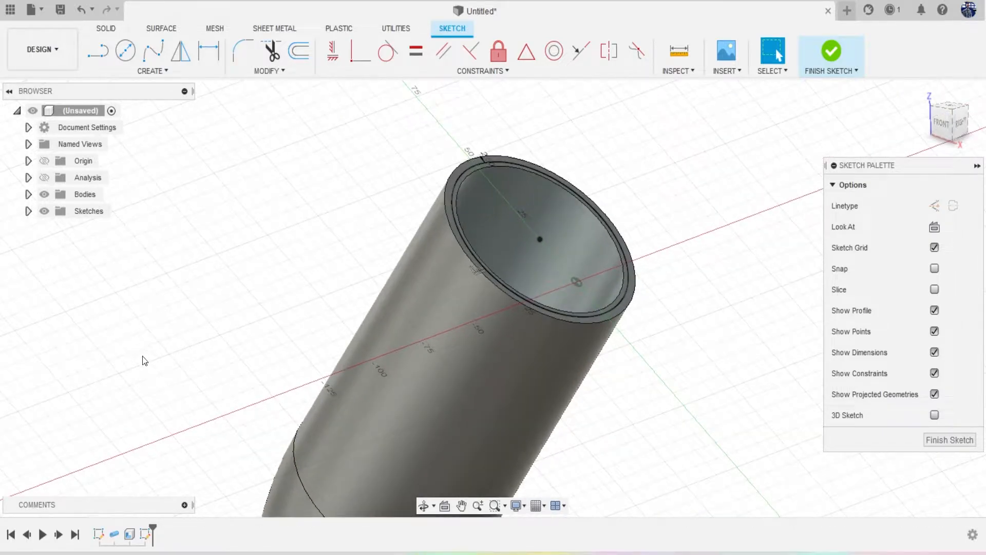
key("e")
left_click(446, 205)
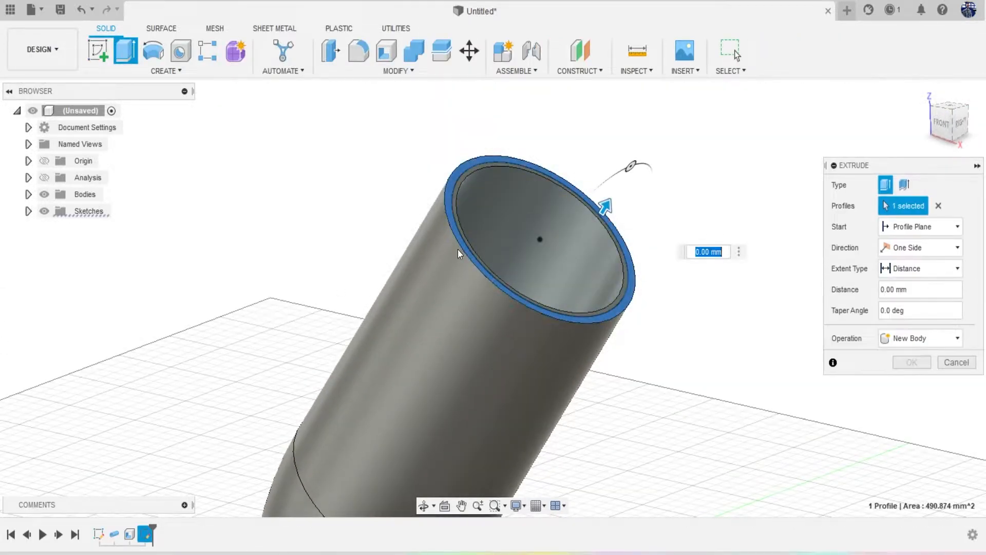
left_click(939, 124)
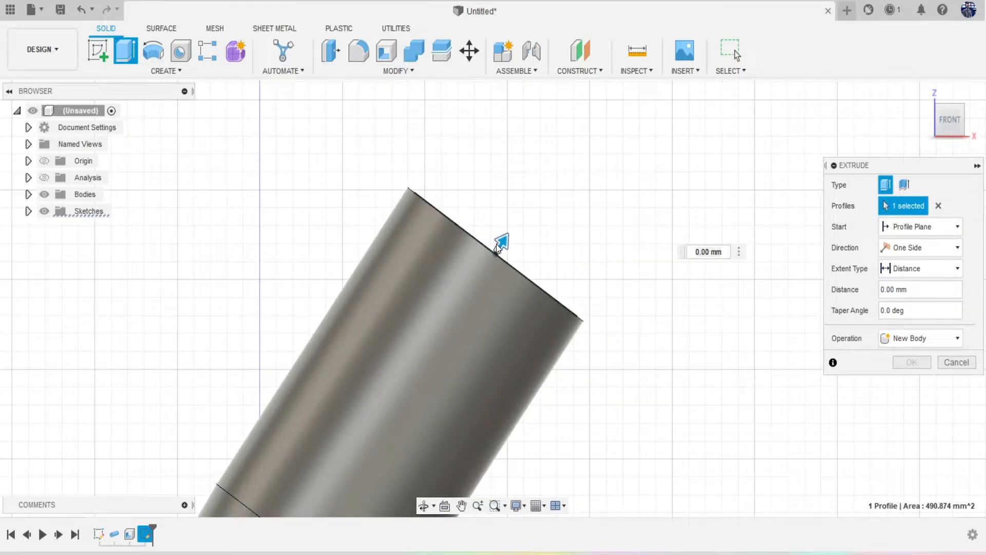
left_click_drag(498, 248, 467, 301)
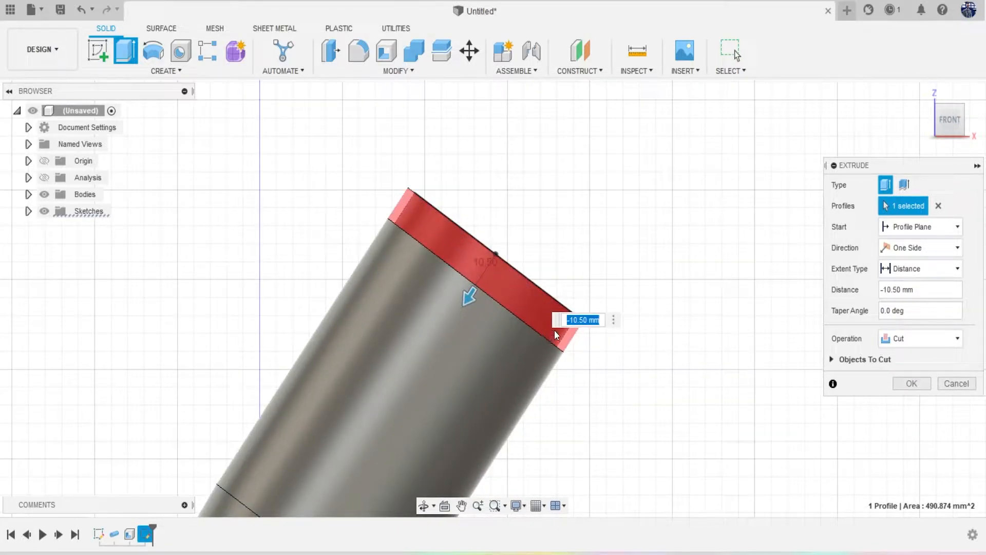
type("-12")
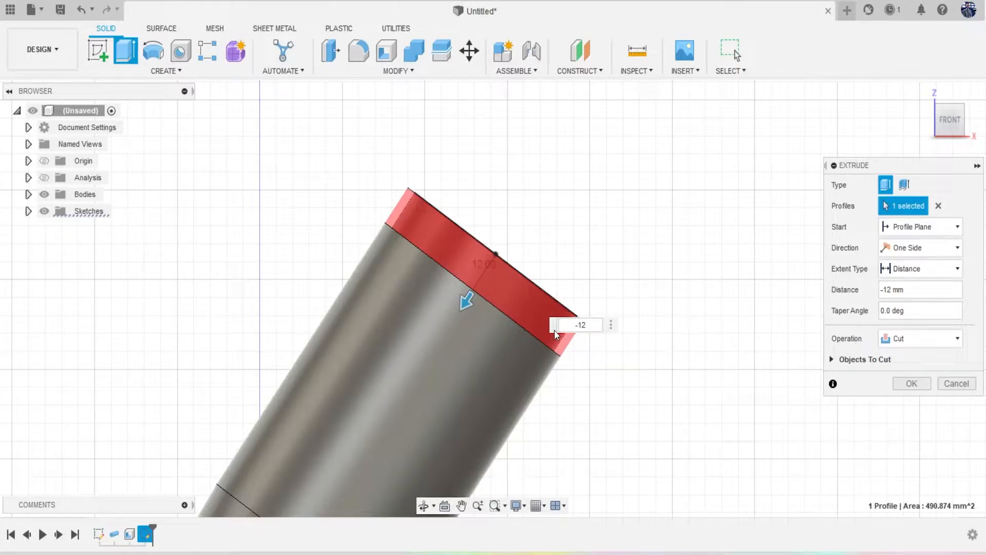
key("Return")
scroll(573, 335, "down", 2)
middle_click_drag(603, 384, 608, 318)
mouse_move(950, 123)
left_mouse_down()
mouse_move(878, 156)
mouse_move(909, 134)
left_mouse_up()
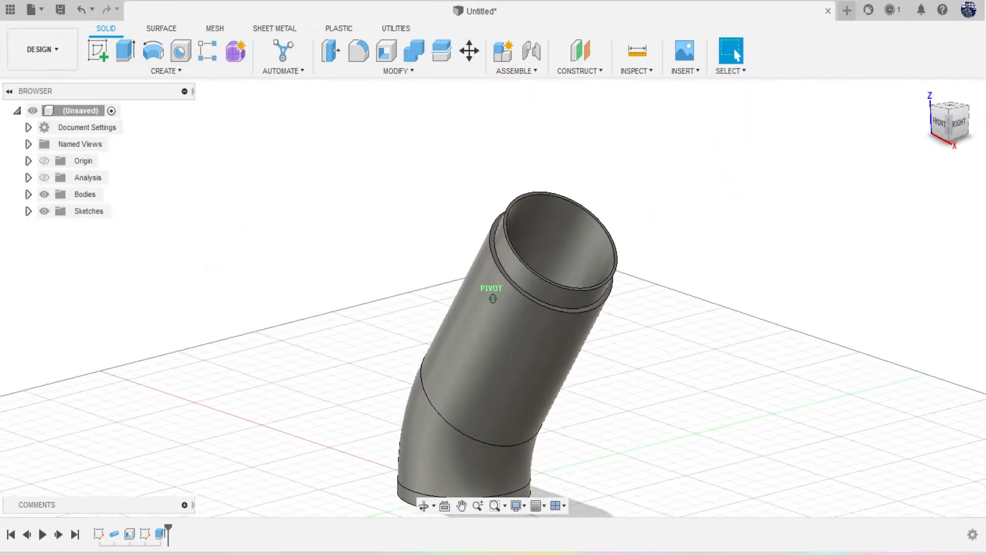
Start a new sketch on the ring-shaped lower end face of the pipe.
left_click(939, 124)
middle_click_drag(663, 360, 690, 272)
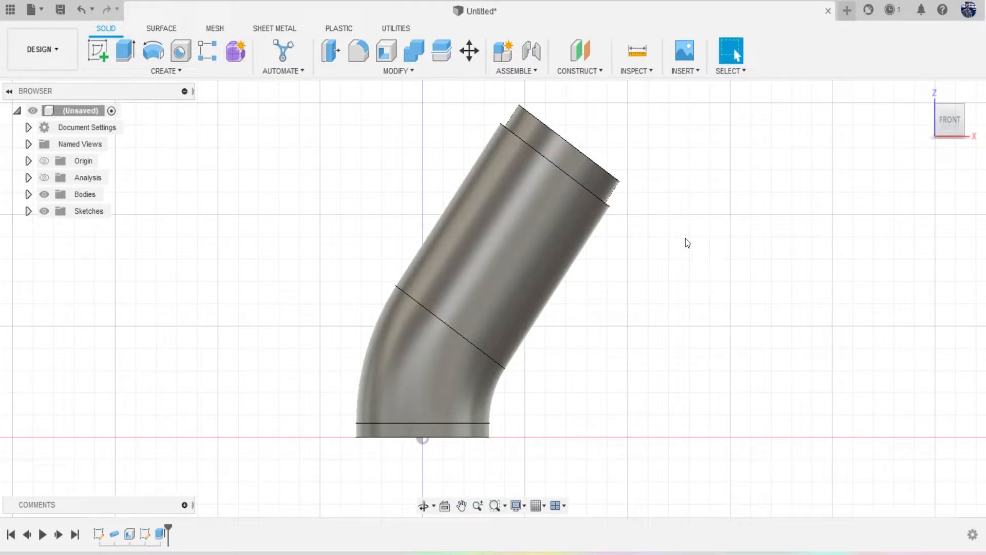
left_click(104, 49)
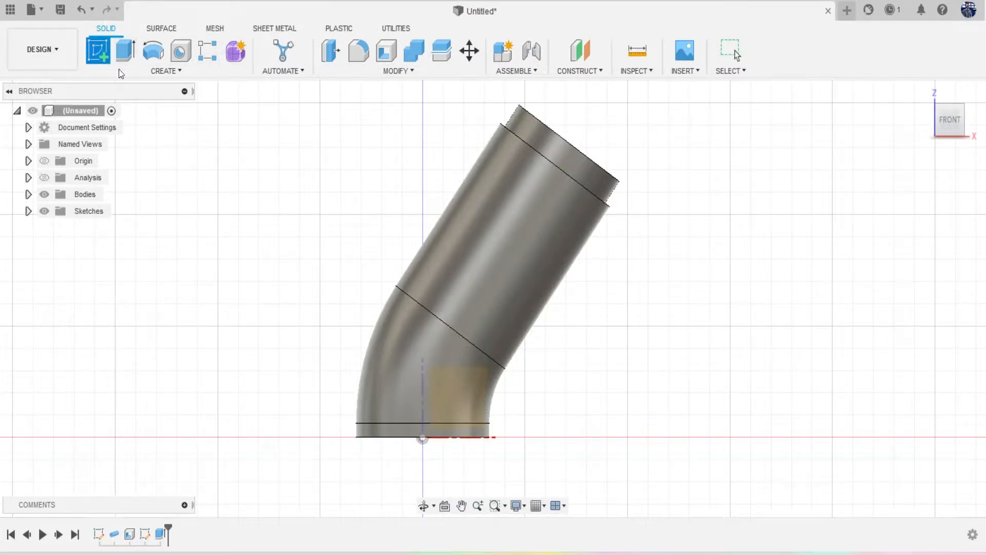
left_click_drag(947, 130, 945, 106)
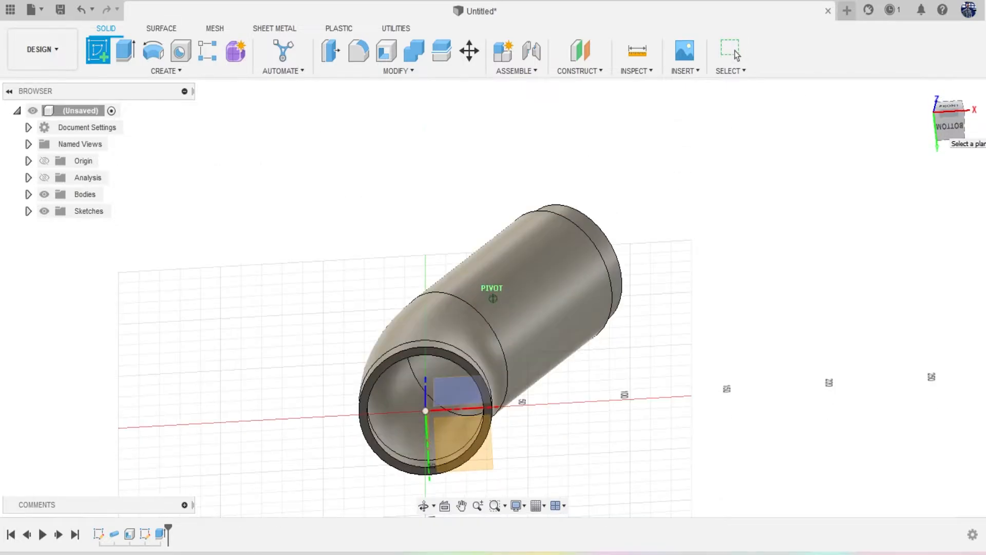
left_click(410, 343)
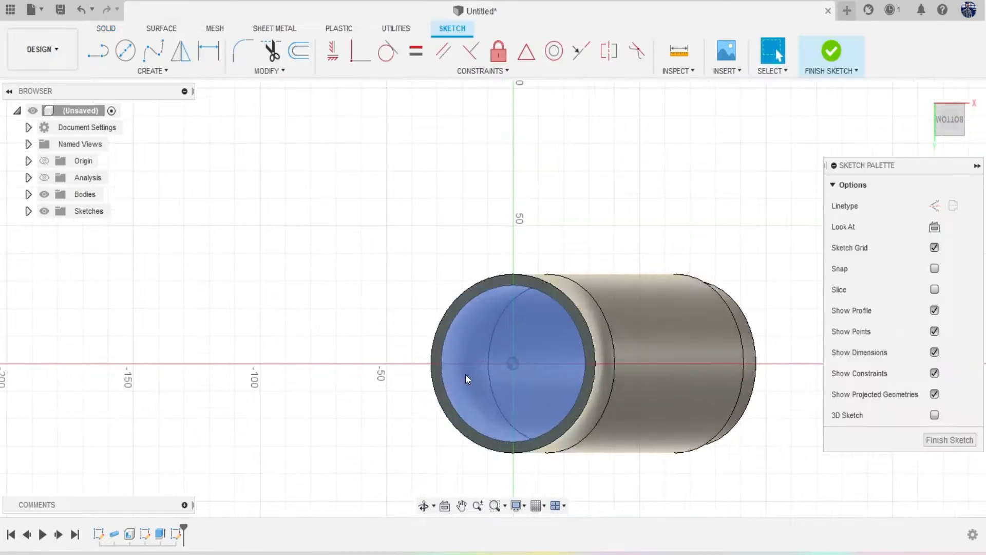
scroll(466, 374, "up", 2)
middle_click_drag(606, 386, 571, 292)
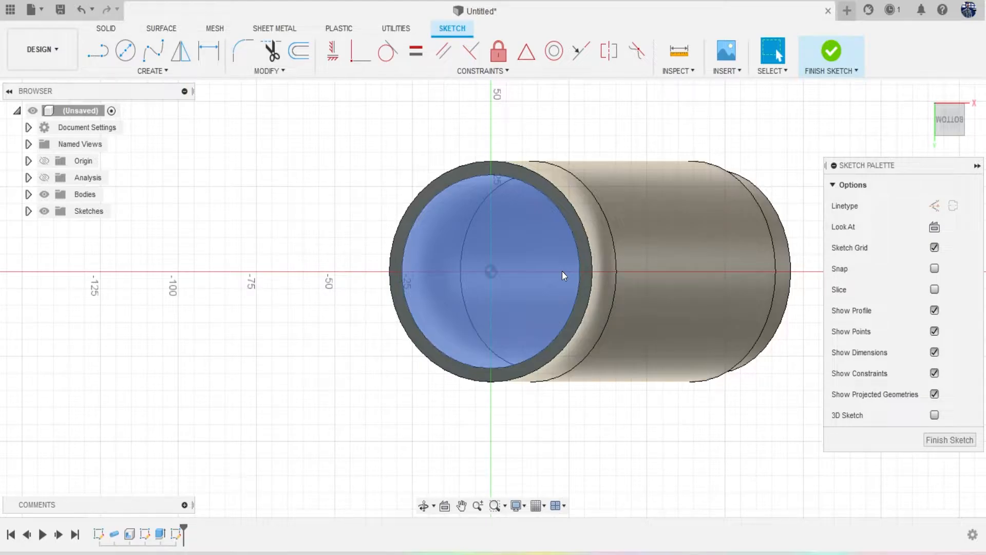
Sketch a circle centred on the origin at the pipe's lower end and dimension it with a 50 mm radius.
left_click(126, 50)
left_click(491, 274)
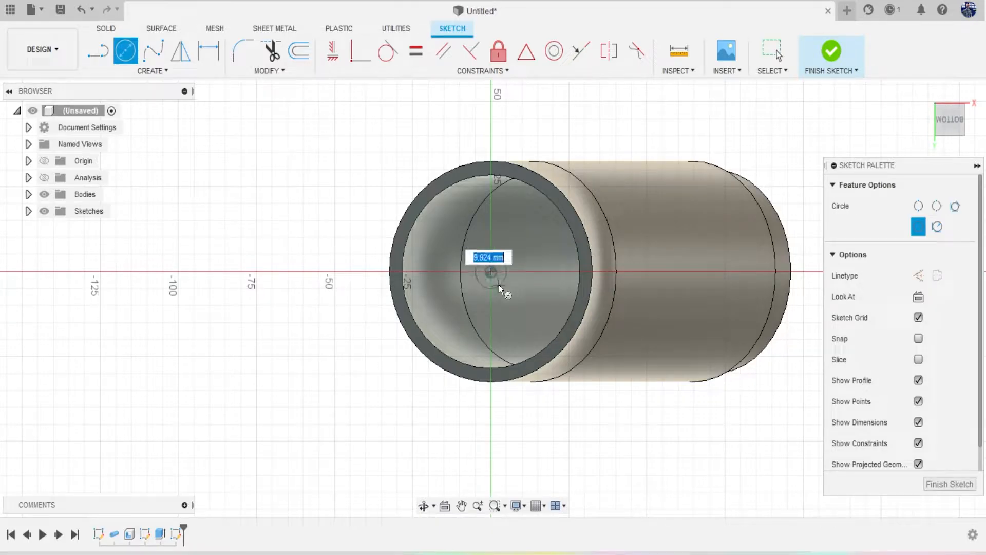
left_click(552, 300)
key("d")
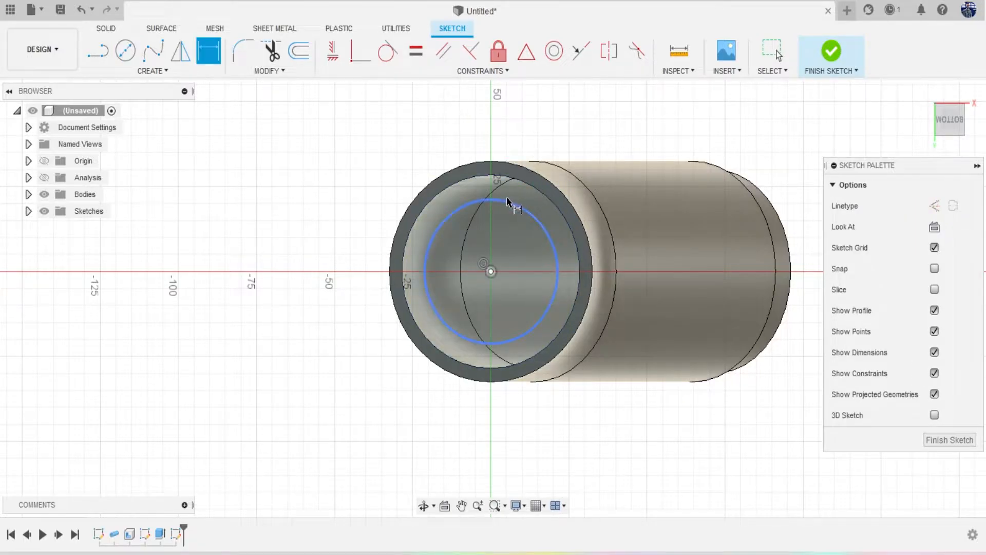
left_click(508, 202)
right_click(334, 172)
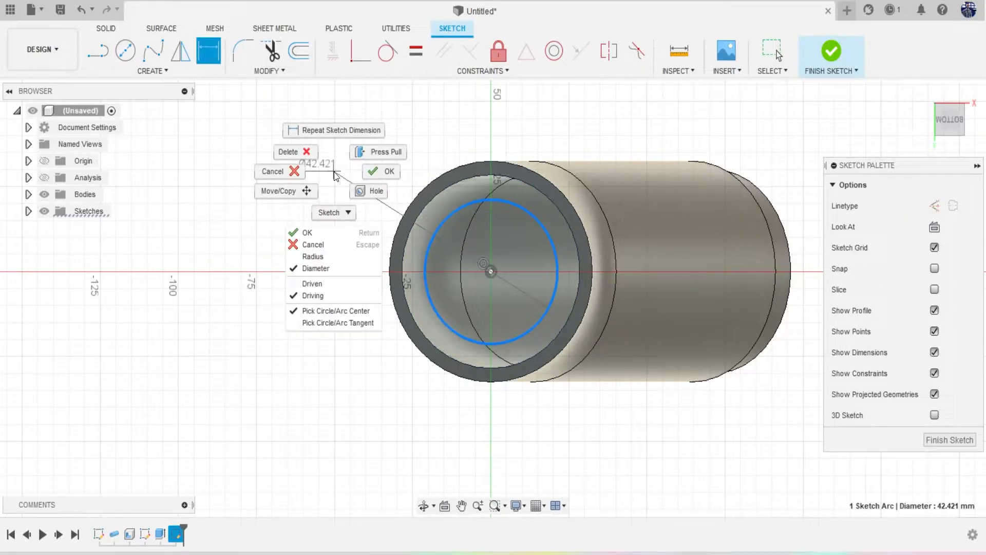
left_click(339, 253)
left_click(303, 206)
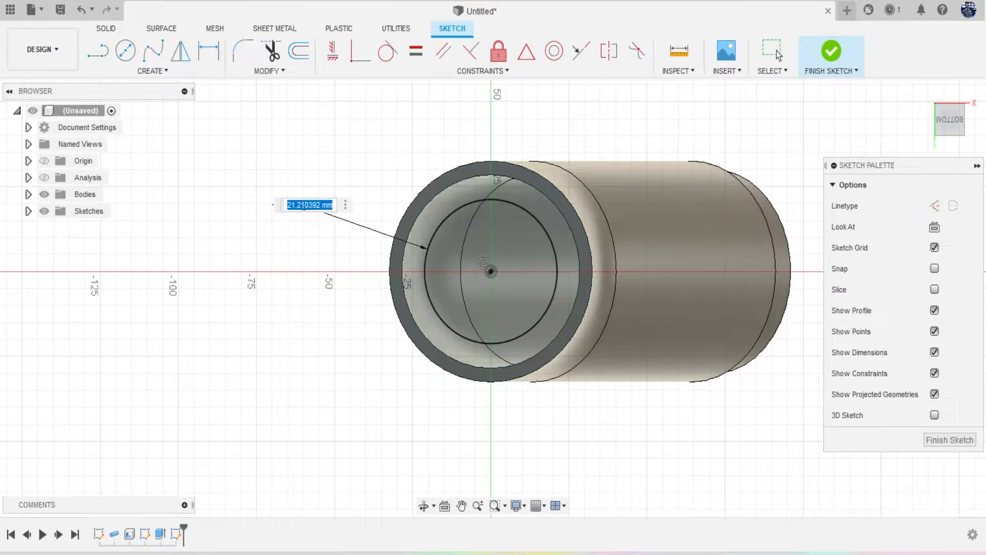
type("50")
key("Return")
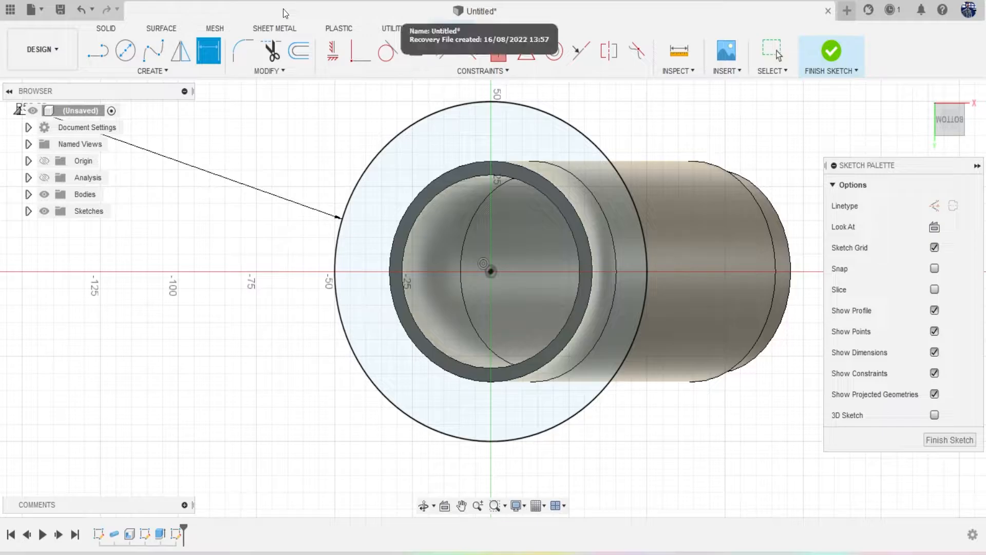
Inspect the large flange circle around the pipe's lower end from the front and from below.
left_click(951, 131)
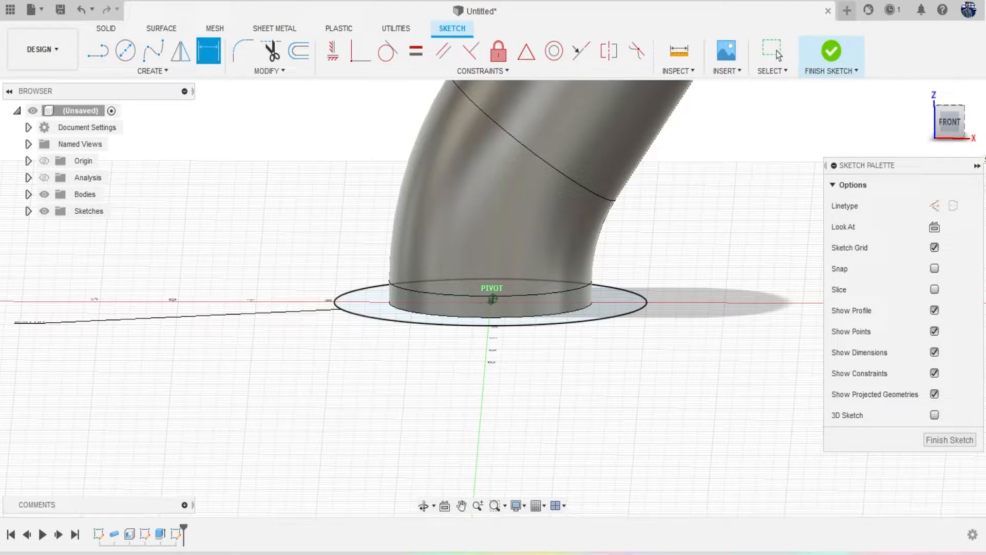
mouse_move(494, 299)
middle_mouse_down("shift")
mouse_move(494, 320)
mouse_move(493, 260)
middle_mouse_up("shift")
mouse_move(950, 142)
left_mouse_down()
mouse_move(953, 156)
mouse_move(951, 127)
left_mouse_up()
left_click(951, 127)
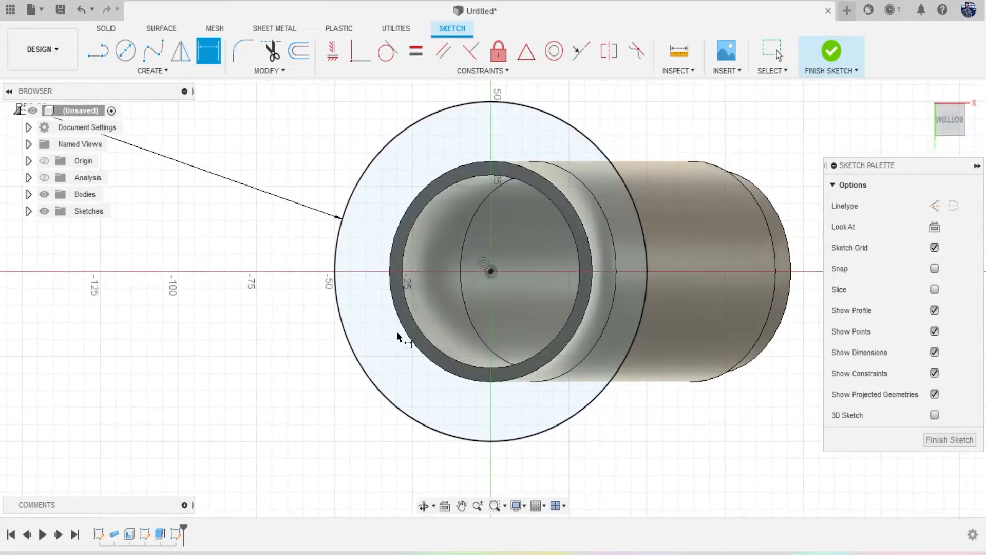
scroll(396, 331, "up", 3)
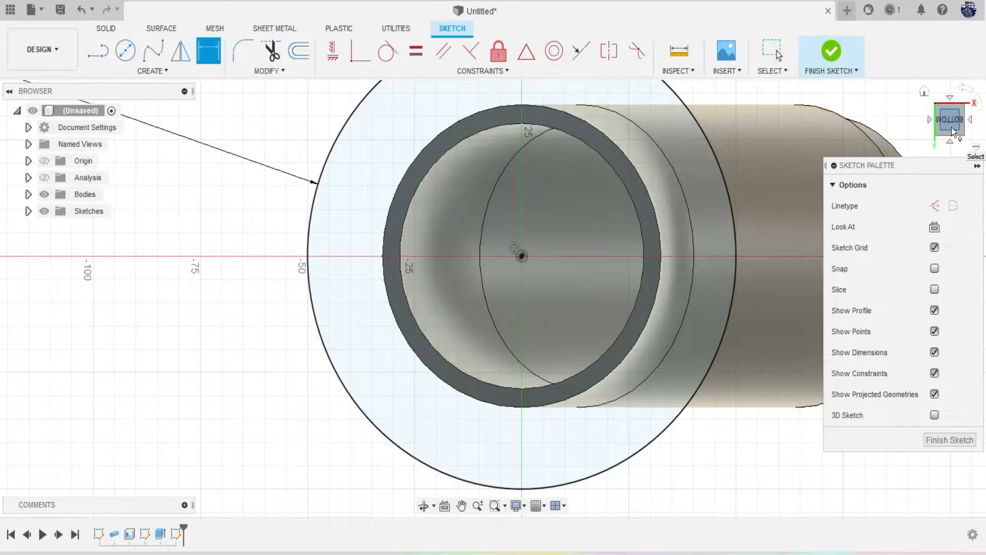
left_click_drag(950, 128, 954, 173)
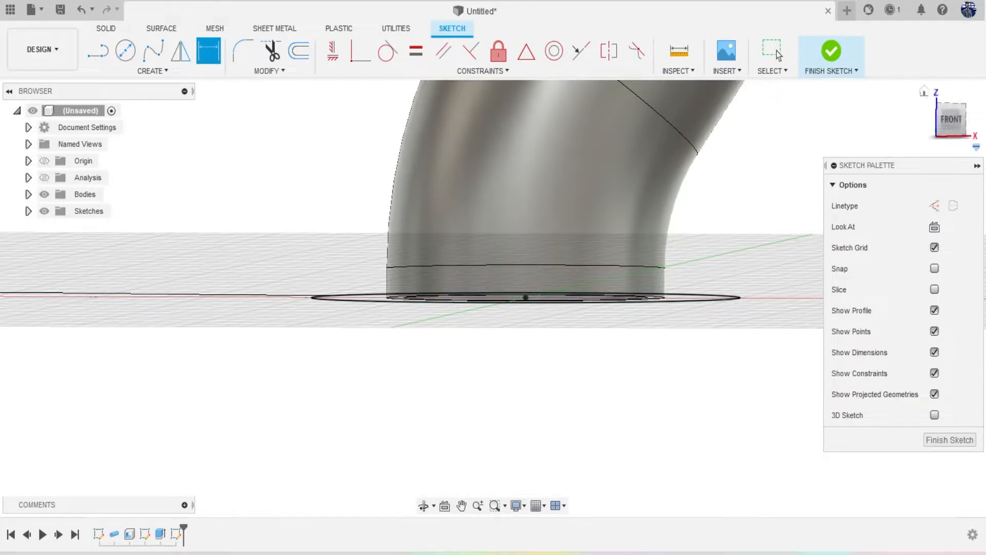
left_click_drag(934, 125, 953, 158)
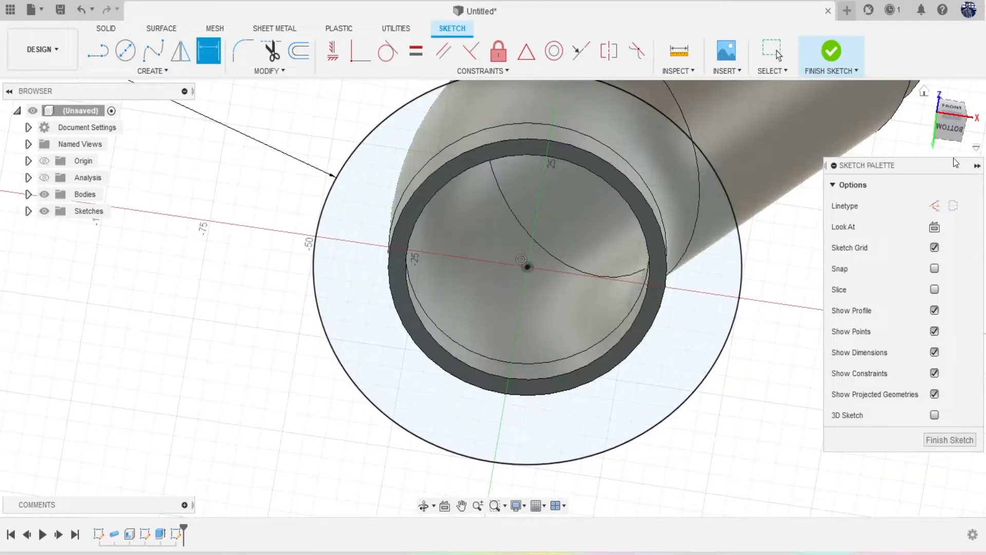
left_click(950, 132)
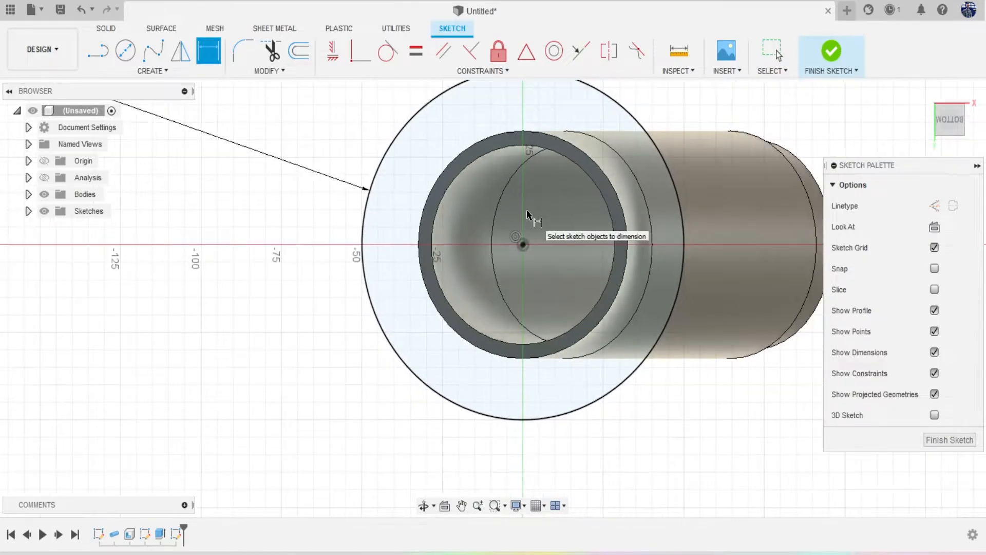
scroll(527, 214, "down", 2)
scroll(307, 193, "down", 1)
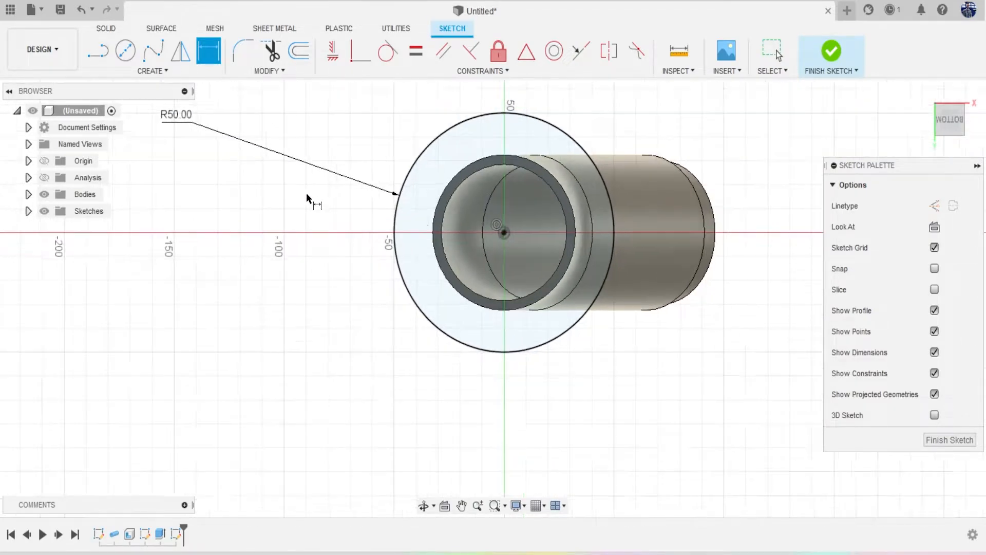
Sketch a separate circle on the horizontal axis beside the flange circle and set its diameter to 20 mm.
key("c")
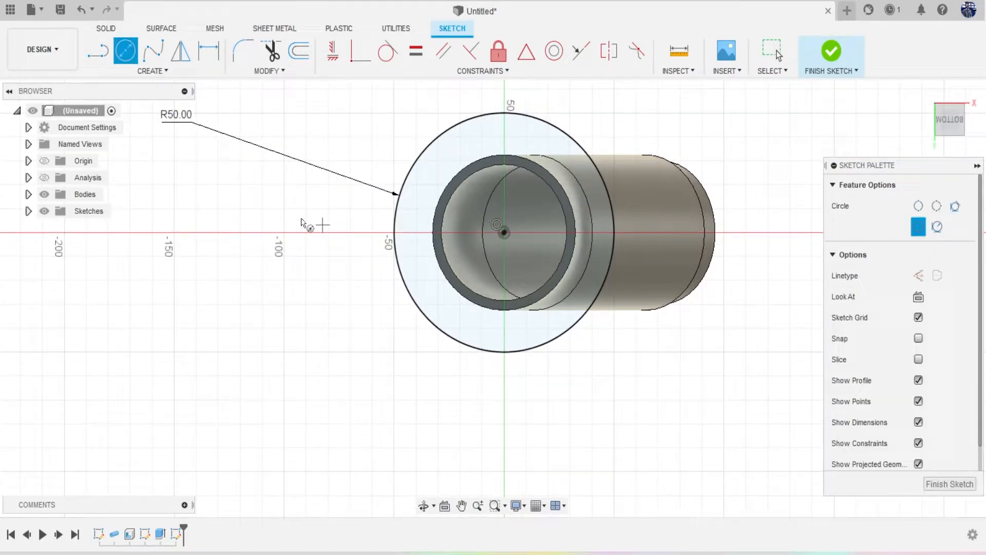
left_click(234, 233)
left_click(266, 253)
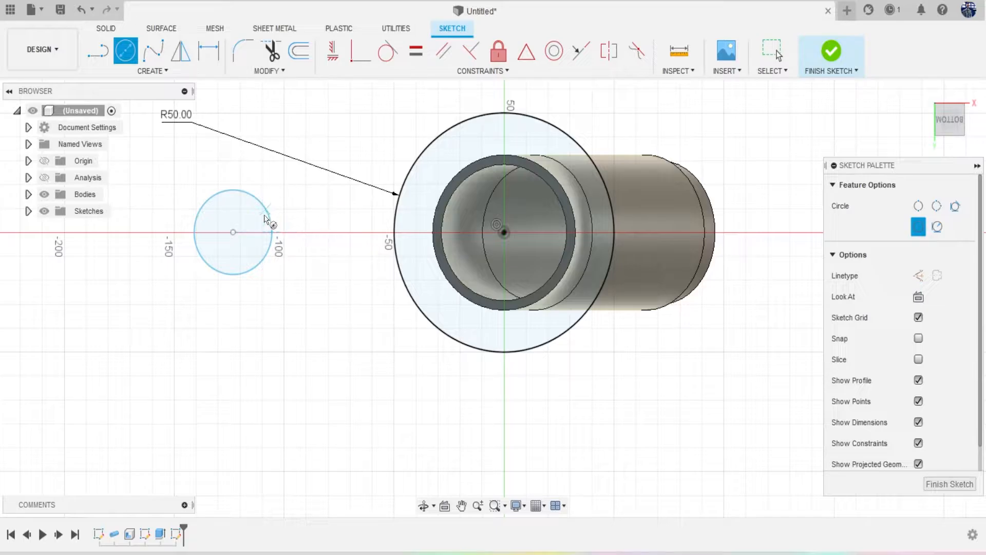
key("d")
left_click(268, 248)
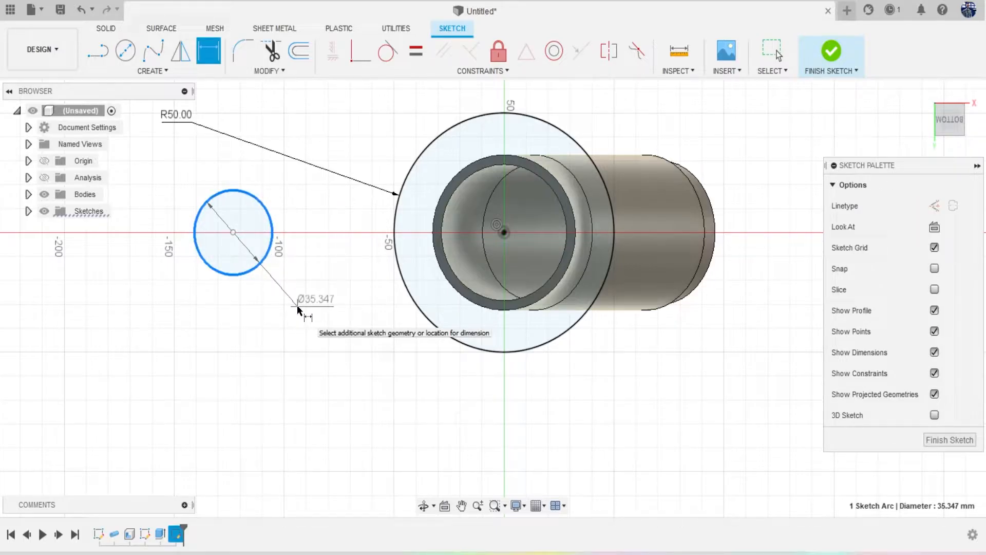
left_click(296, 305)
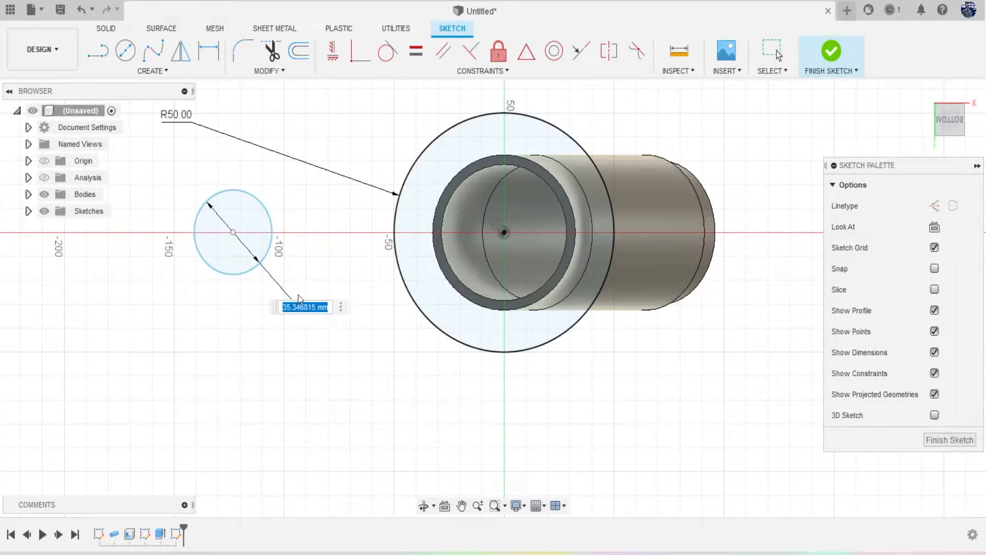
type("20")
key("Return")
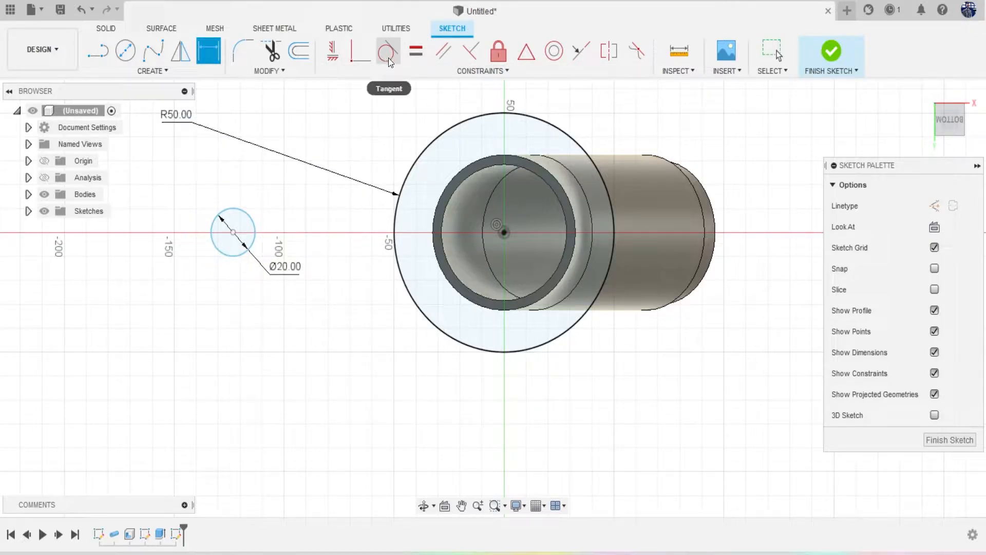
Constrain the centre of the 20 mm circle horizontally to the origin with a Horizontal/Vertical constraint.
left_click(332, 51)
left_click(233, 232)
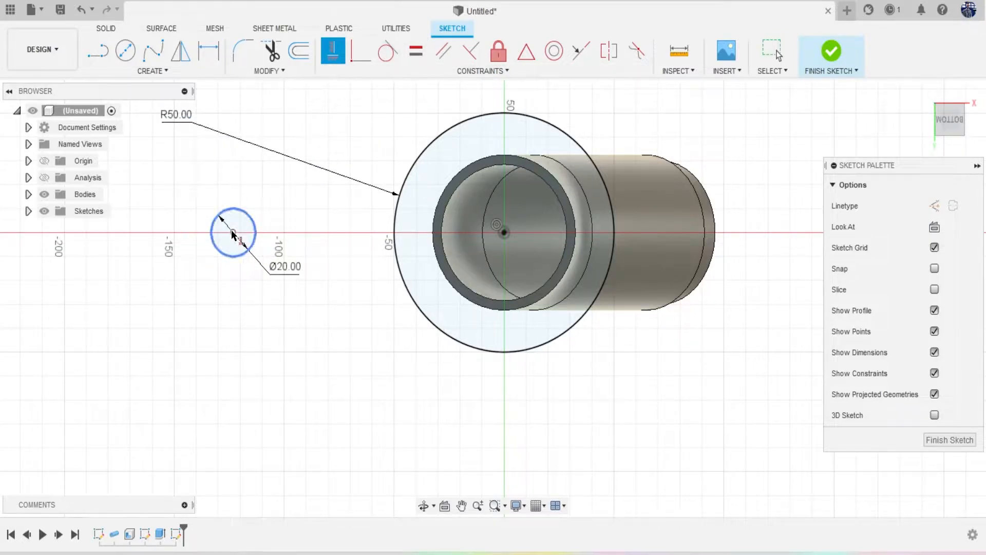
left_click(503, 234)
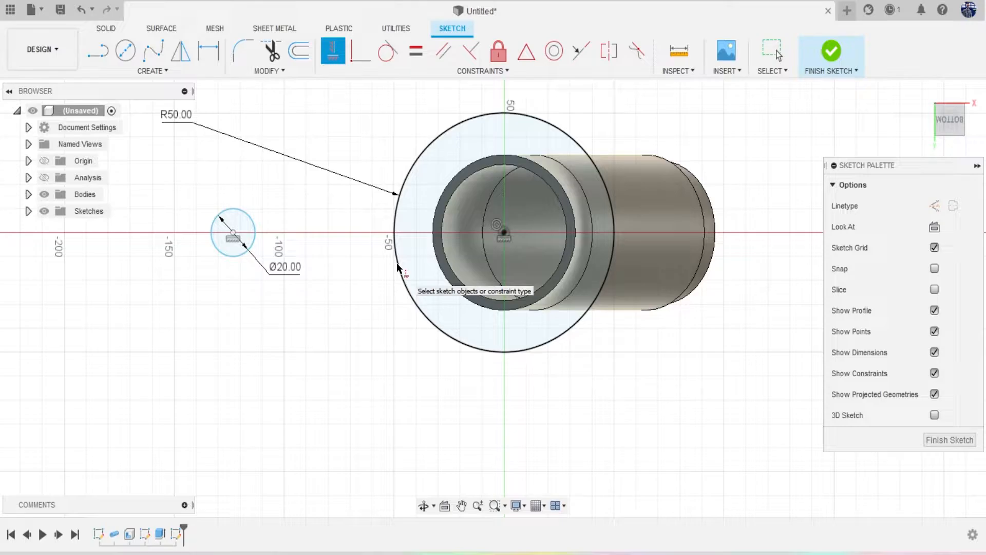
Dimension the distance between the small circle's centre and the origin as 160/2 mm.
key("d")
left_click(233, 232)
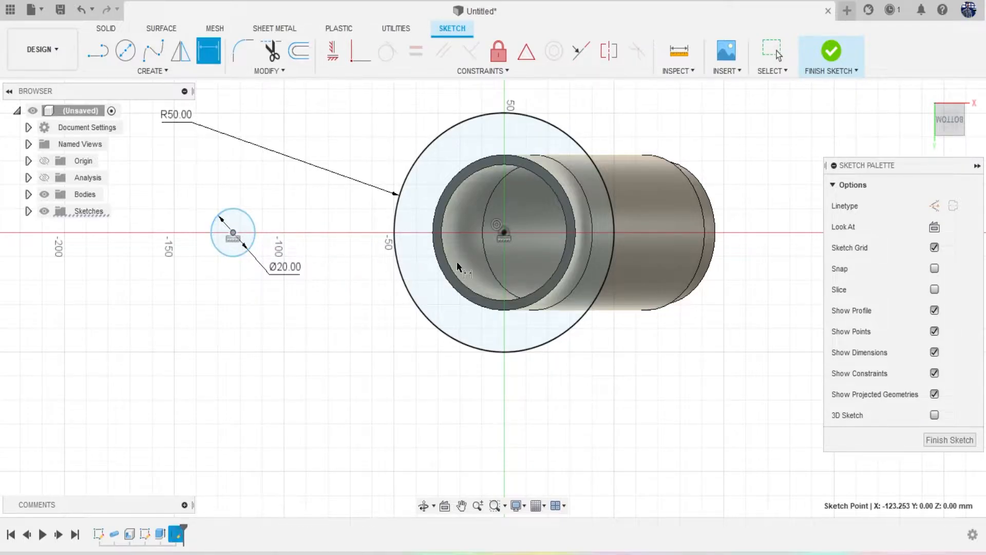
left_click(504, 232)
left_click(362, 393)
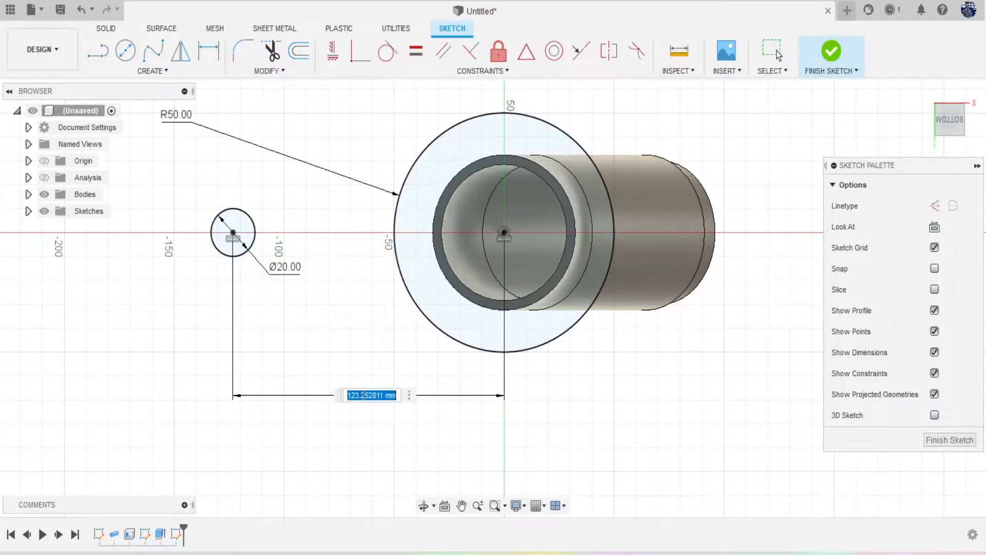
type("160")
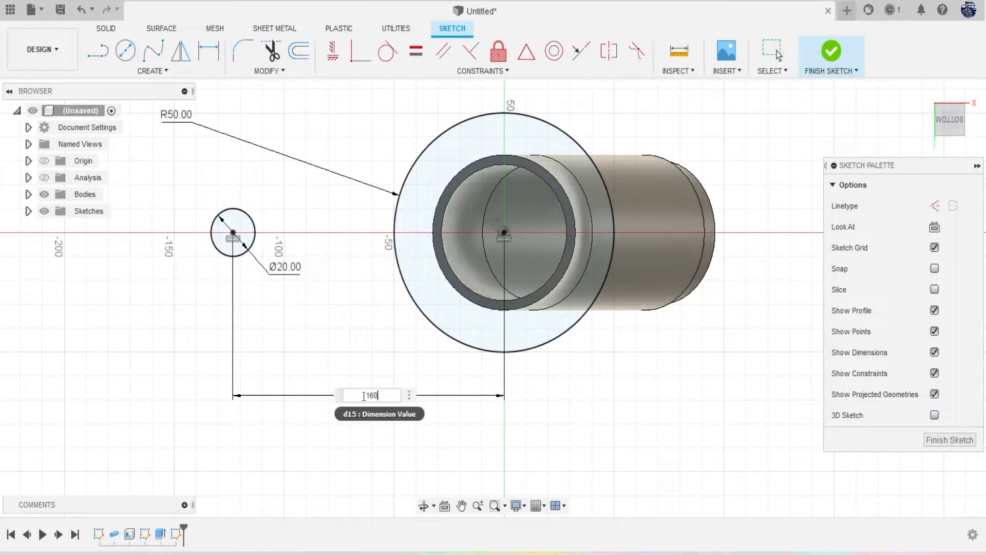
type("/2")
key("Return")
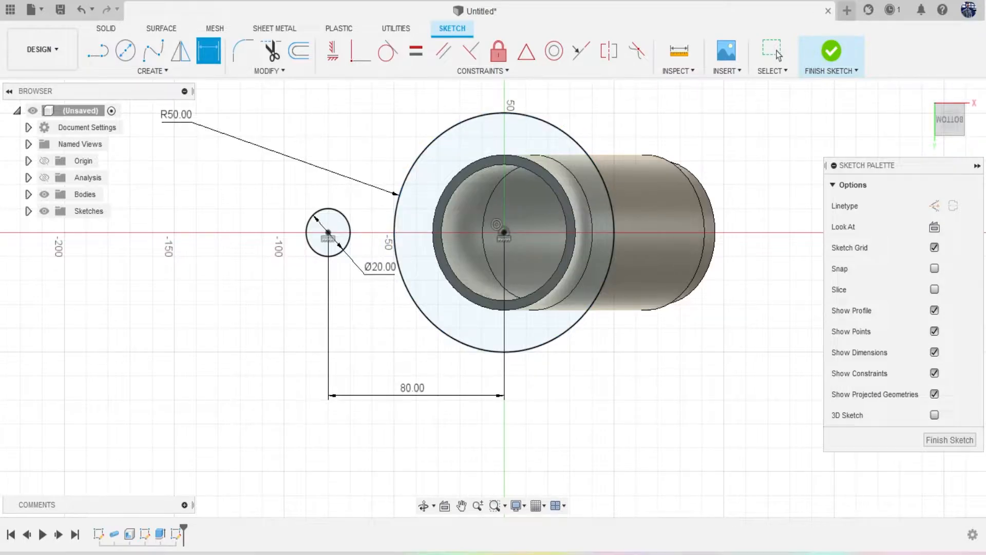
Switch to the reference drawing in the browser, examine the flange dimensions, and return to the sketch.
mouse_move(985, 64)
left_mouse_down()
mouse_move(461, 126)
mouse_move(332, 85)
left_mouse_up()
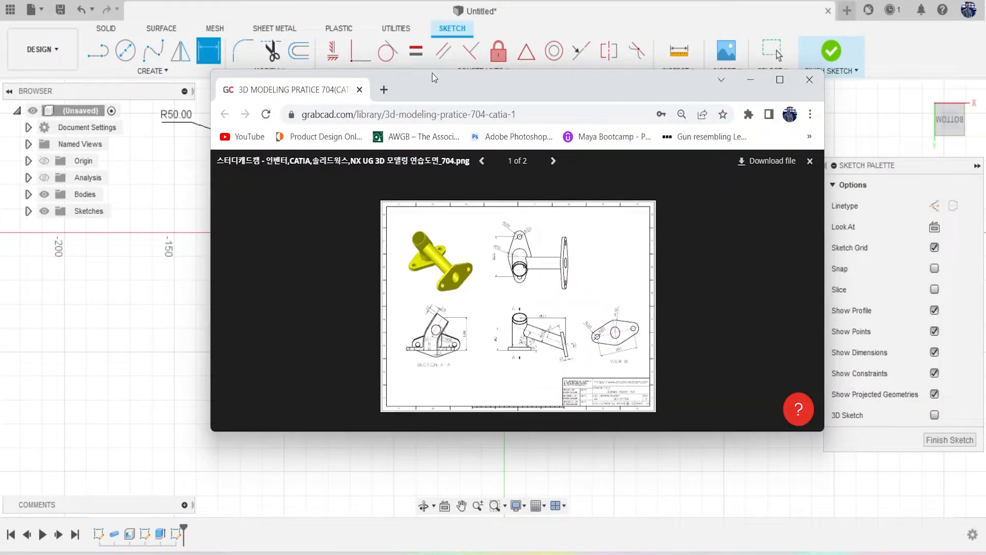
double_click(421, 78)
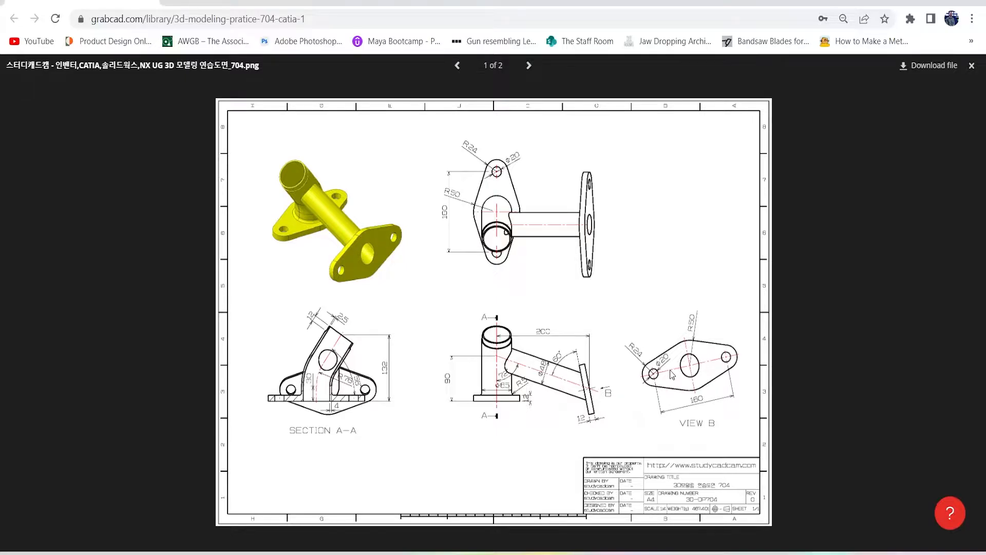
left_click_drag(112, 4, 985, 124)
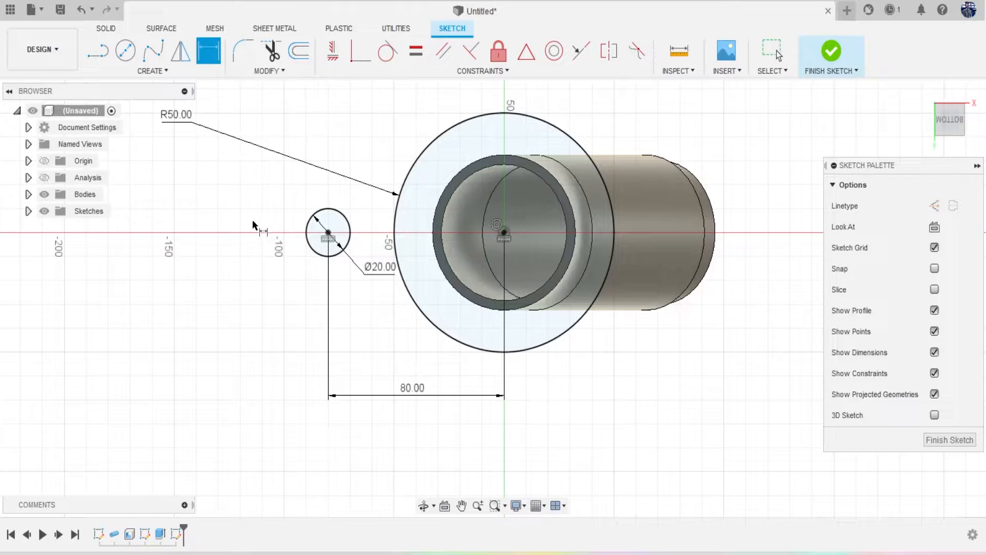
key("Escape")
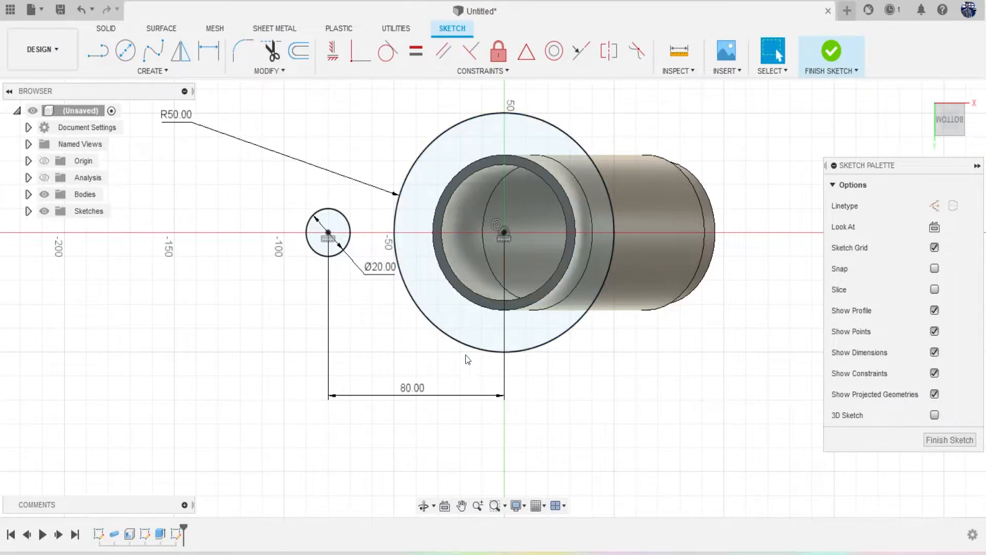
Sketch a circle about 47 mm in diameter, concentric with the 20 mm hole circle.
key("c")
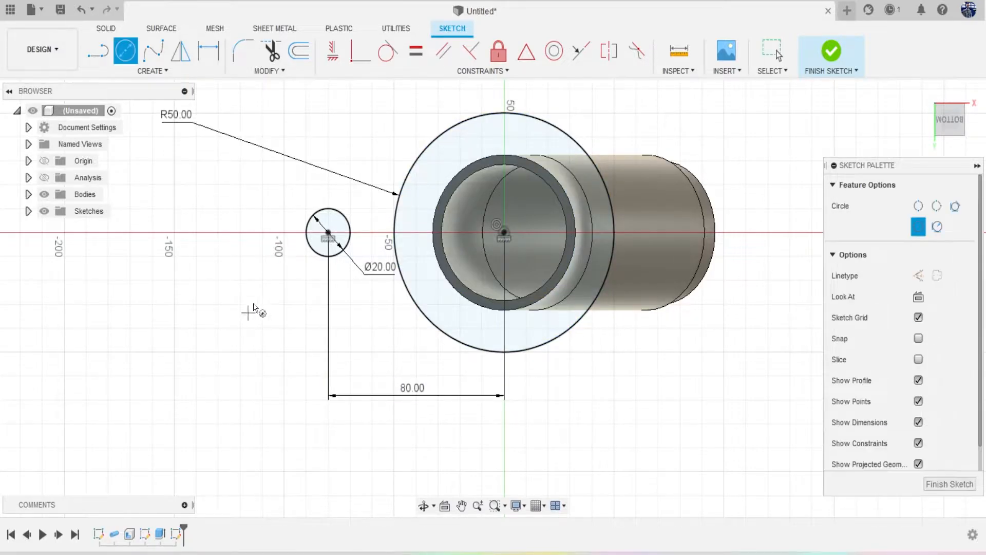
left_click(329, 233)
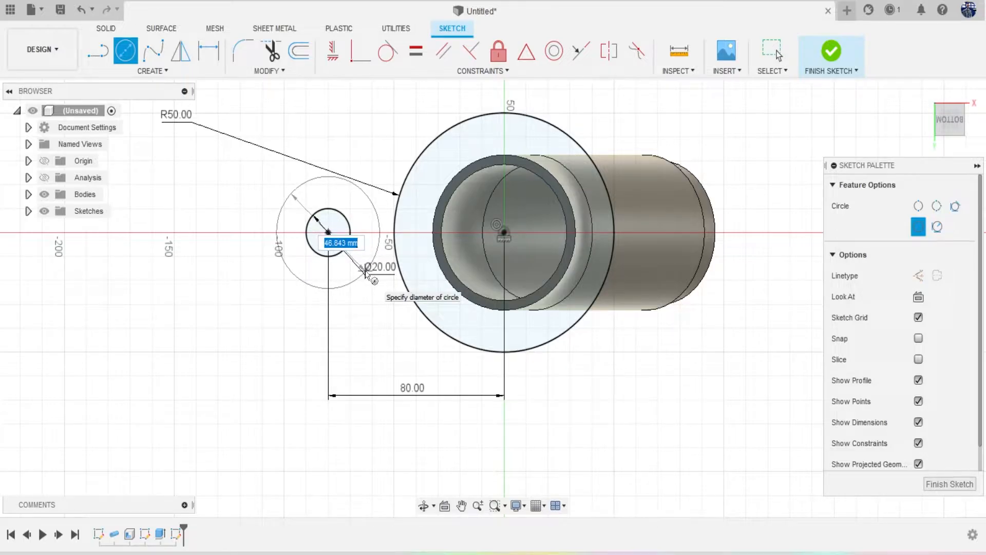
left_click(364, 272)
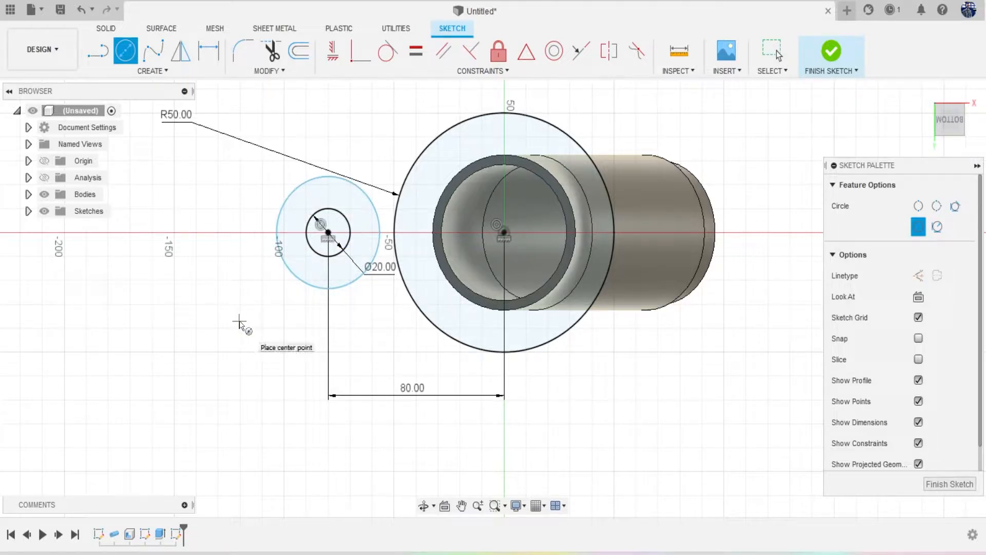
key("Escape")
key("d")
left_click(314, 286)
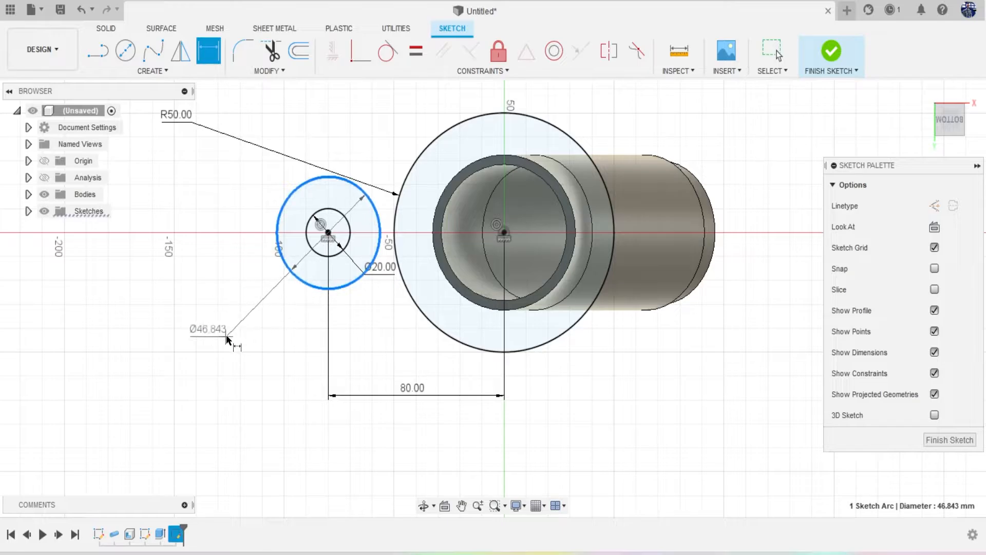
left_click(226, 335)
key("Return")
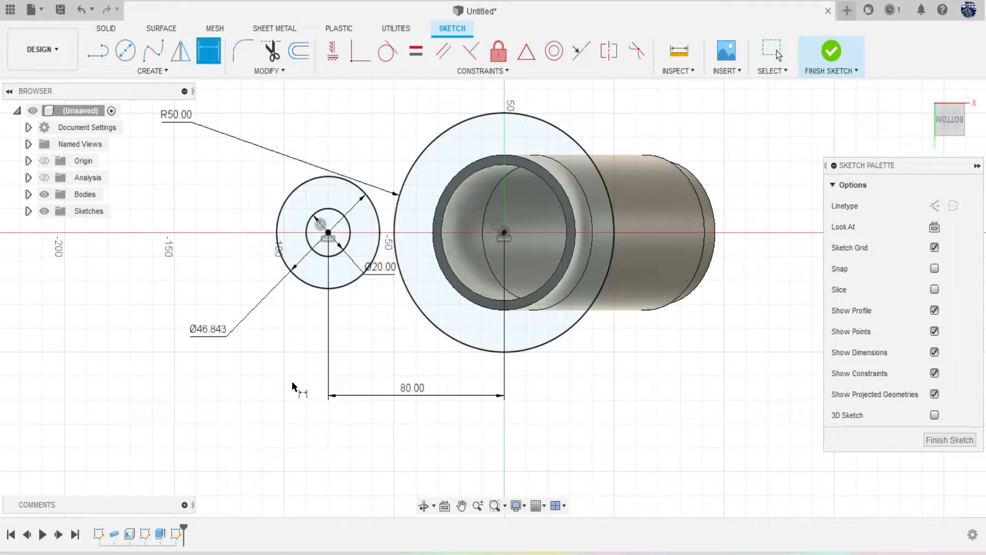
left_click(205, 334)
key("Delete")
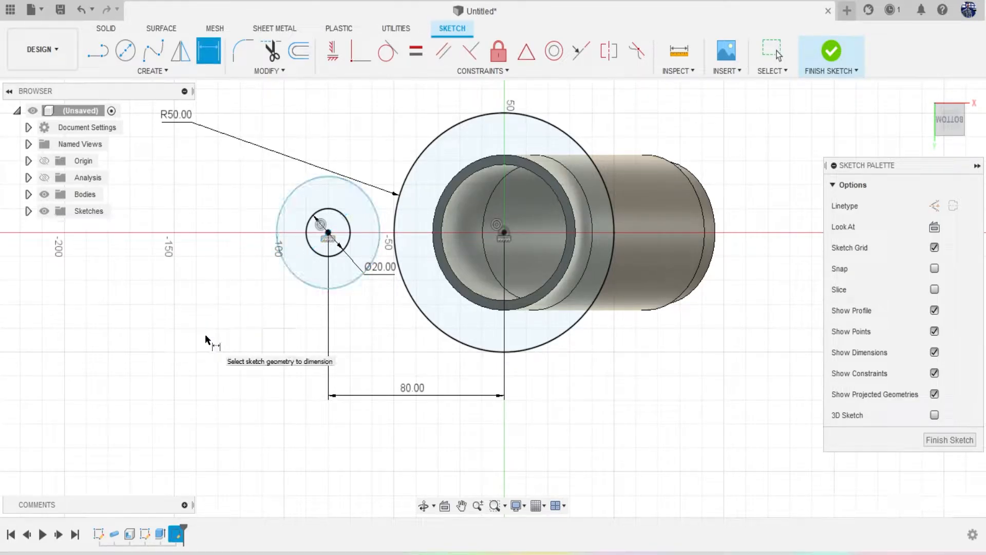
Dimension the outer circle around the 20 mm hole as a radius of 24 mm.
left_click(288, 271)
right_click(165, 317)
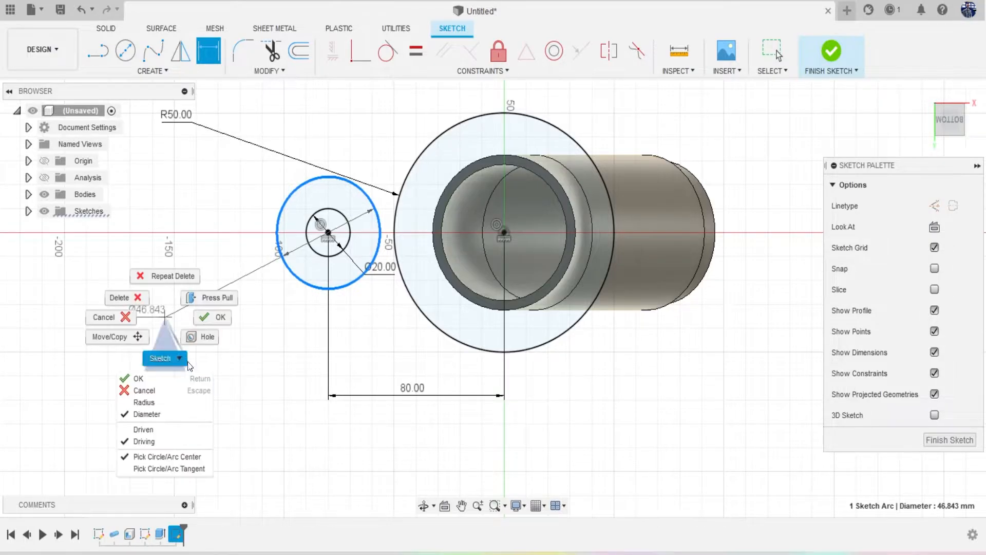
left_click(144, 403)
left_click(205, 359)
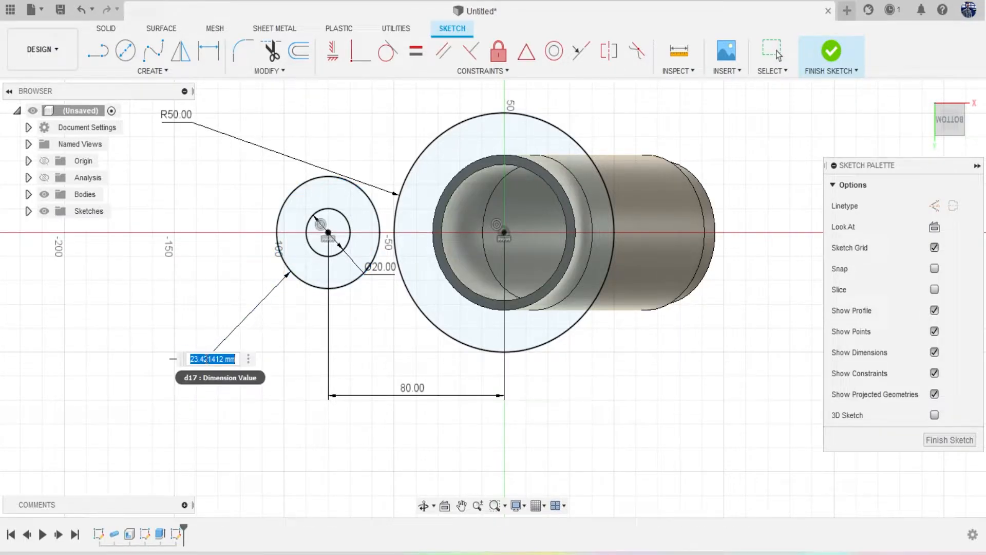
type("24")
key("Return")
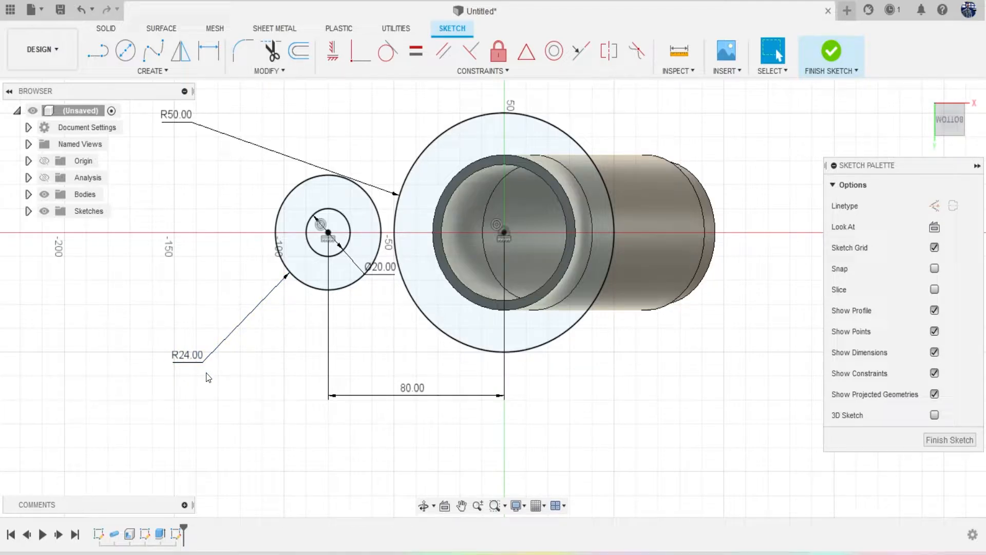
Draw a line about 88 mm long from the top of the R24 circle to the top of the R50 circle.
left_click(97, 51)
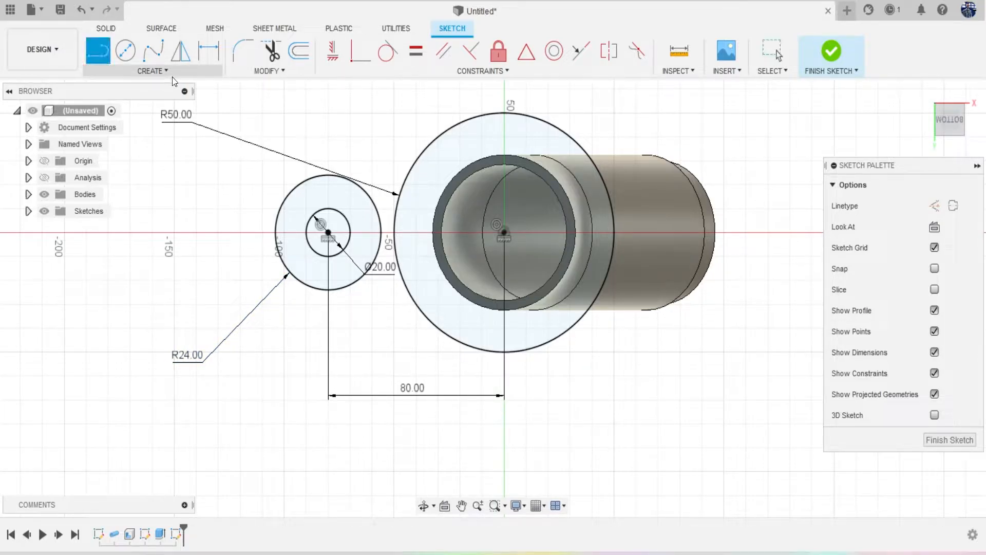
left_click(309, 178)
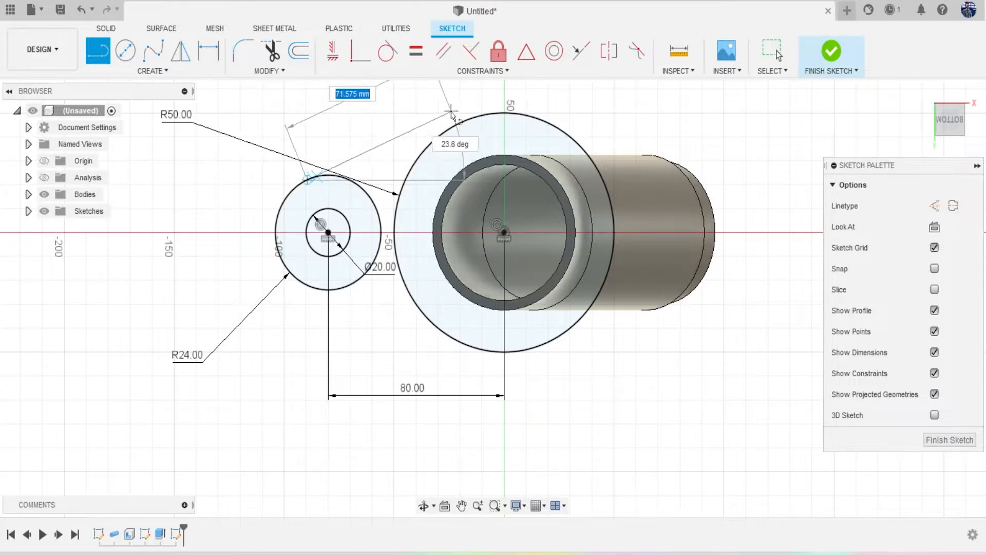
left_click(496, 112)
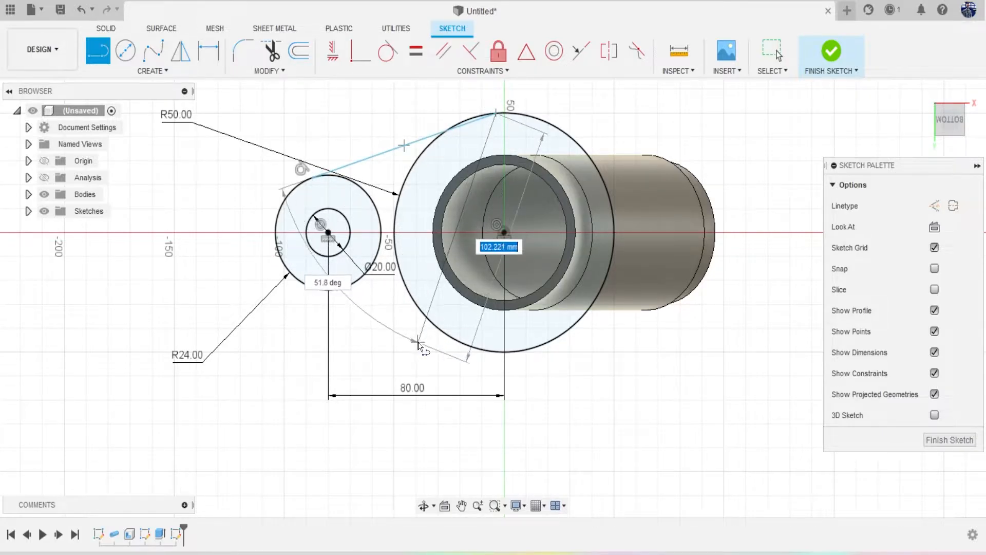
key("Escape")
Apply a Tangent constraint between the upper connecting line and the R50 circle.
left_click(387, 52)
left_click(366, 154)
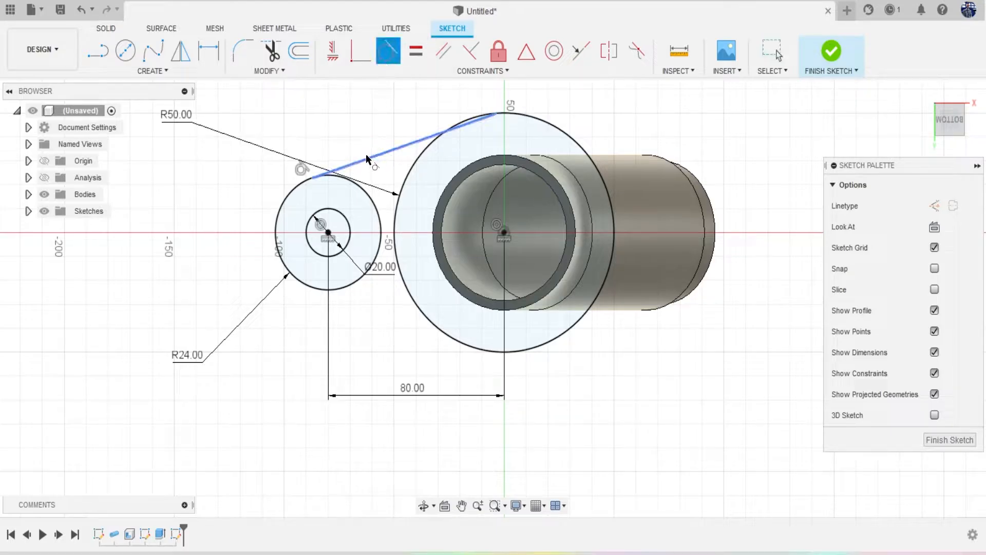
left_click(296, 185)
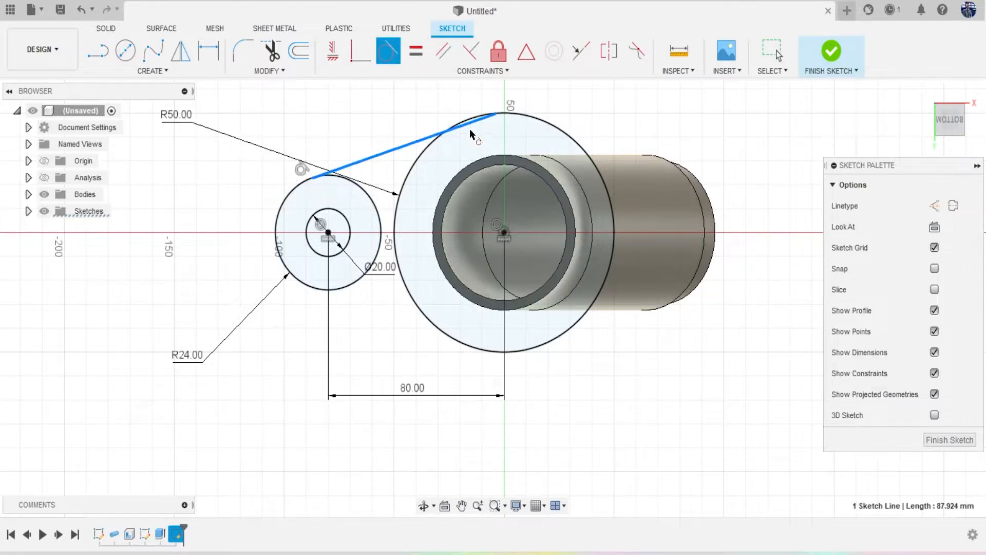
left_click(413, 144)
left_click(421, 154)
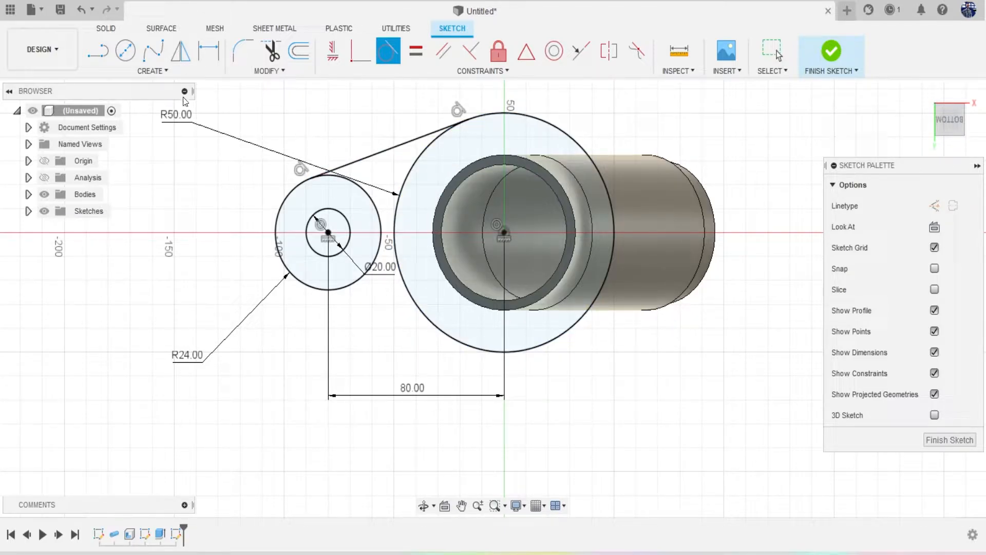
Draw a line about 80 mm long from the underside of the R24 circle to the underside of the R50 circle.
key("l")
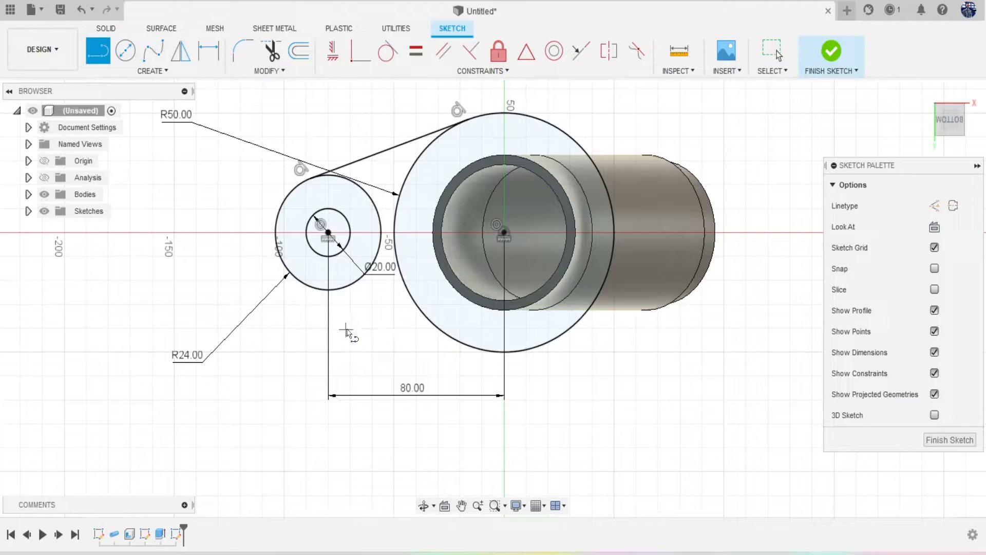
left_click(328, 290)
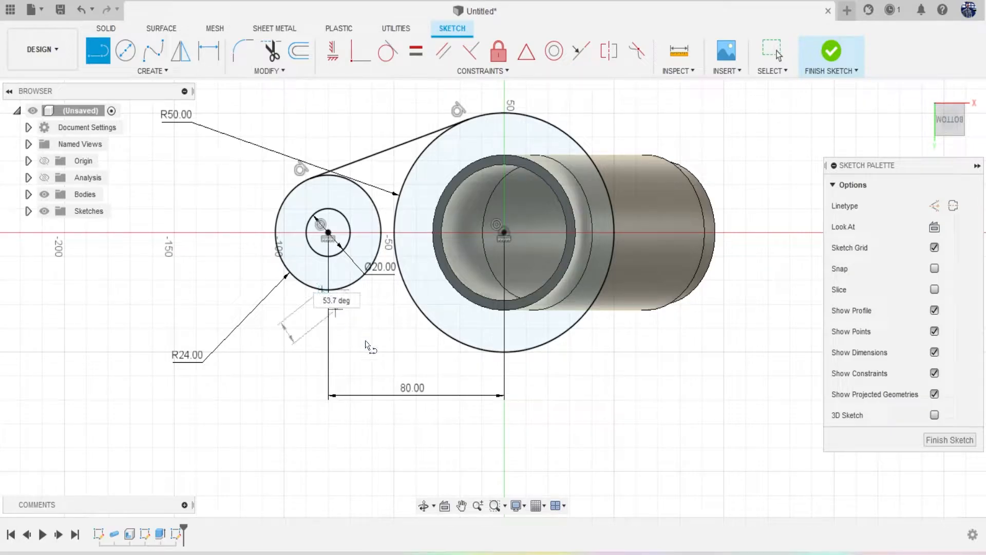
double_click(479, 353)
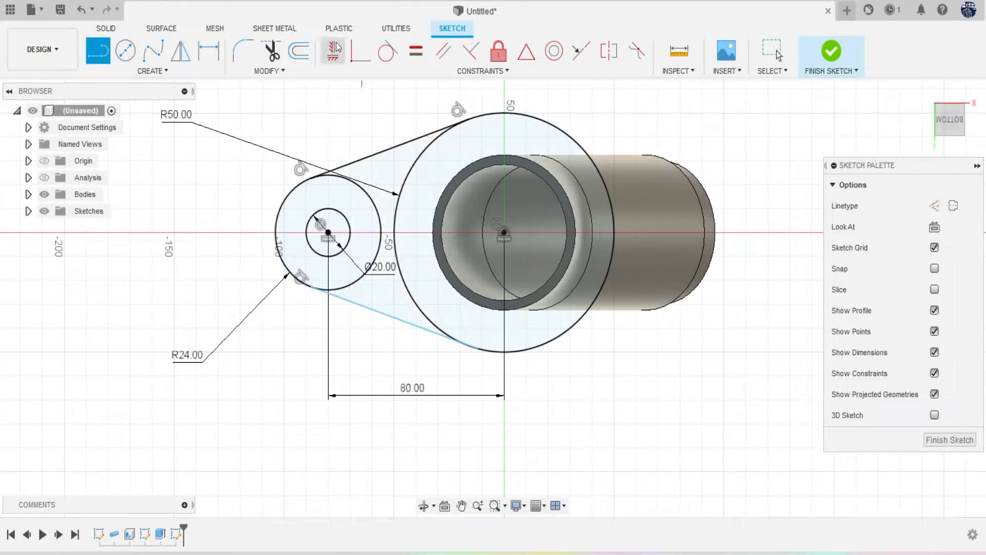
Apply a Tangent constraint between the lower connecting line and the R50 circle.
left_click(388, 52)
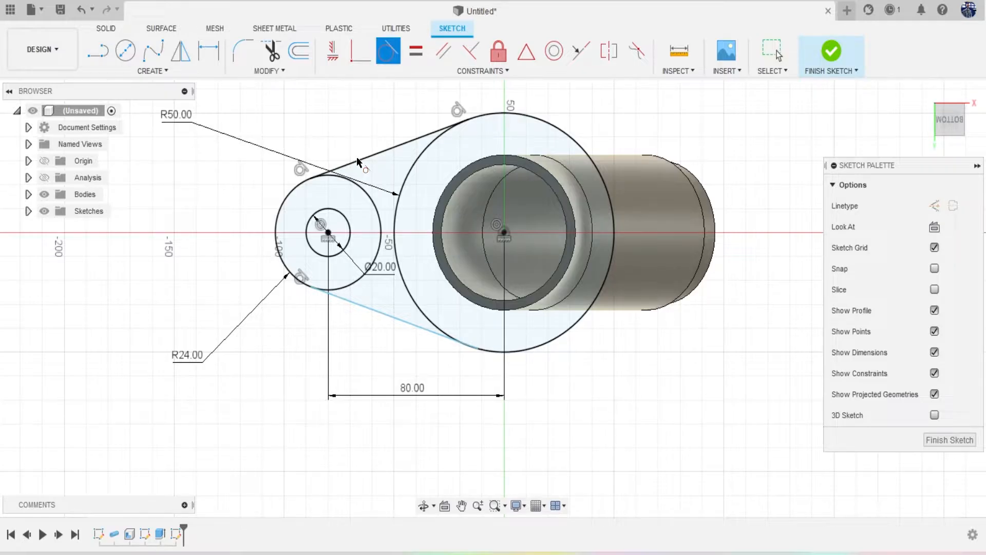
left_click(360, 291)
left_click(359, 288)
left_click(408, 322)
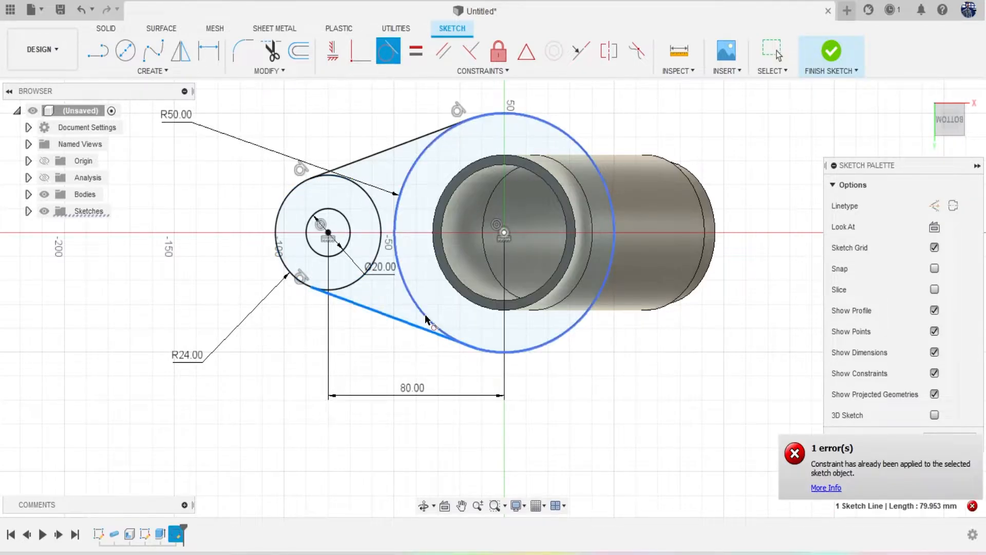
left_click(422, 315)
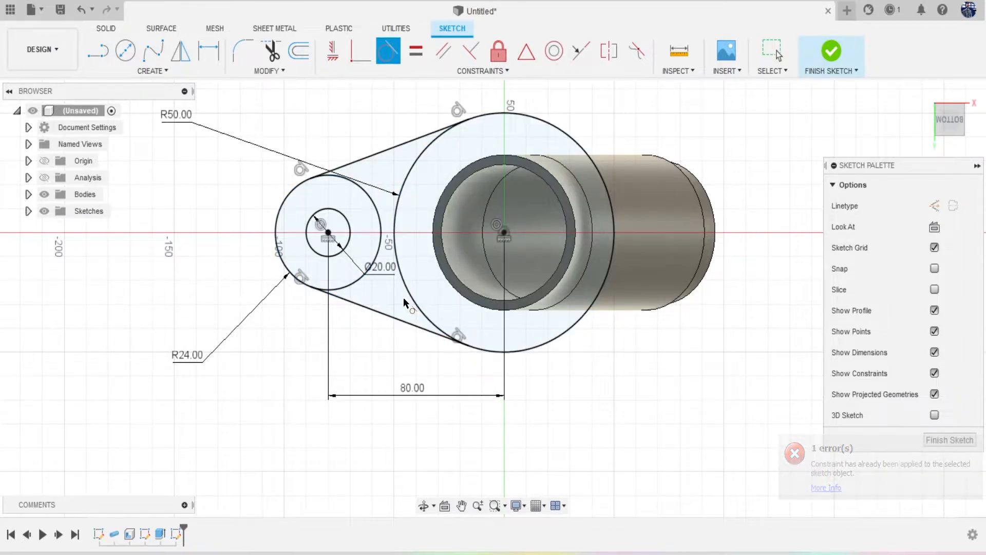
Draw a vertical line from the origin down past the lower edge of the R50 circle.
mouse_move(426, 367)
middle_mouse_down("shift")
mouse_move(417, 377)
mouse_move(425, 380)
middle_mouse_up("shift")
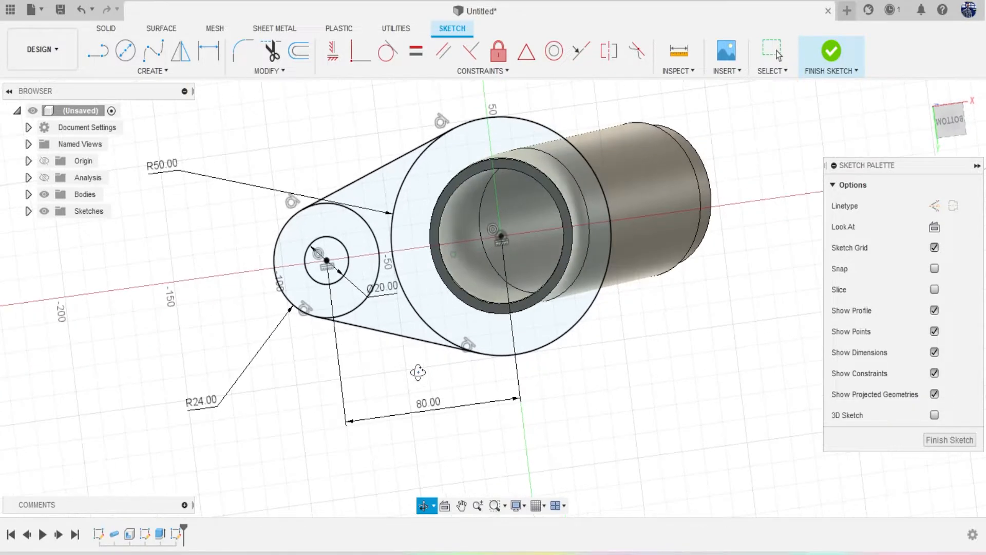
left_click(942, 125)
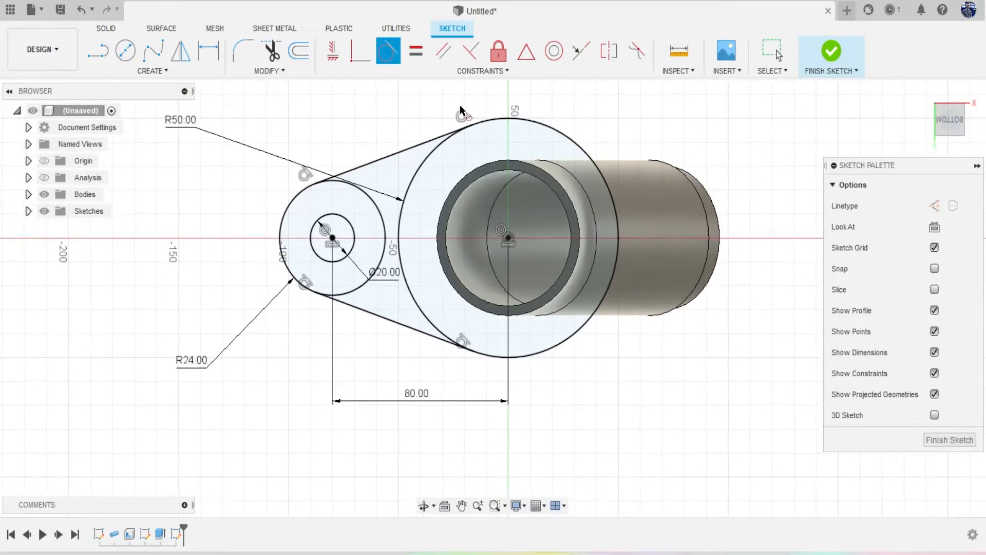
key("l")
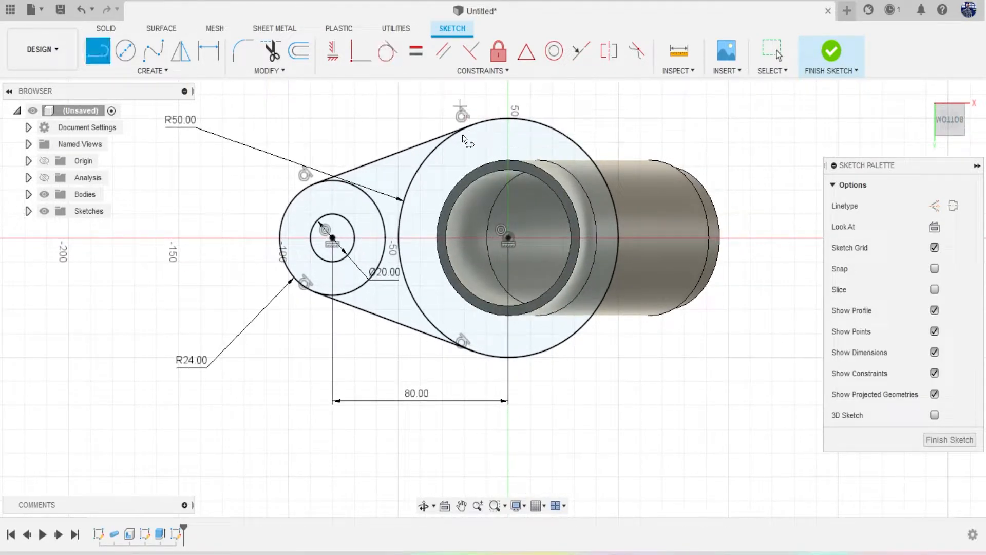
left_click(509, 239)
left_click(508, 408)
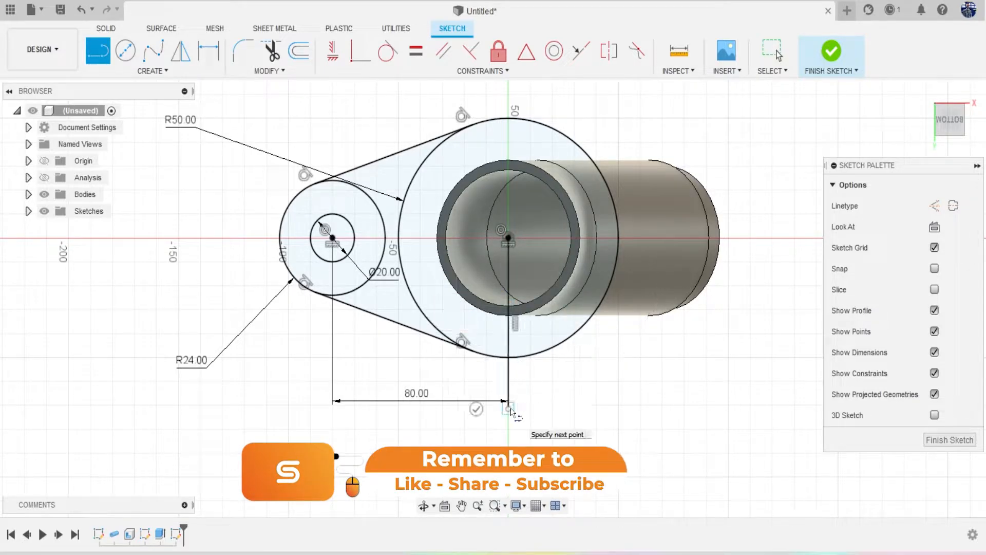
End the vertical line below the R50 circle and convert it to a construction line.
key("Escape")
left_click(512, 337)
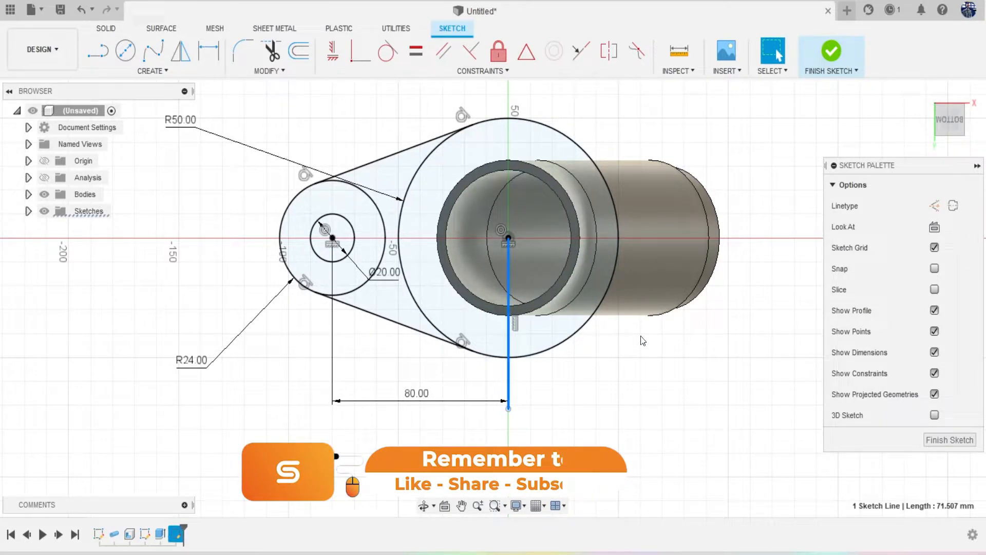
left_click(934, 205)
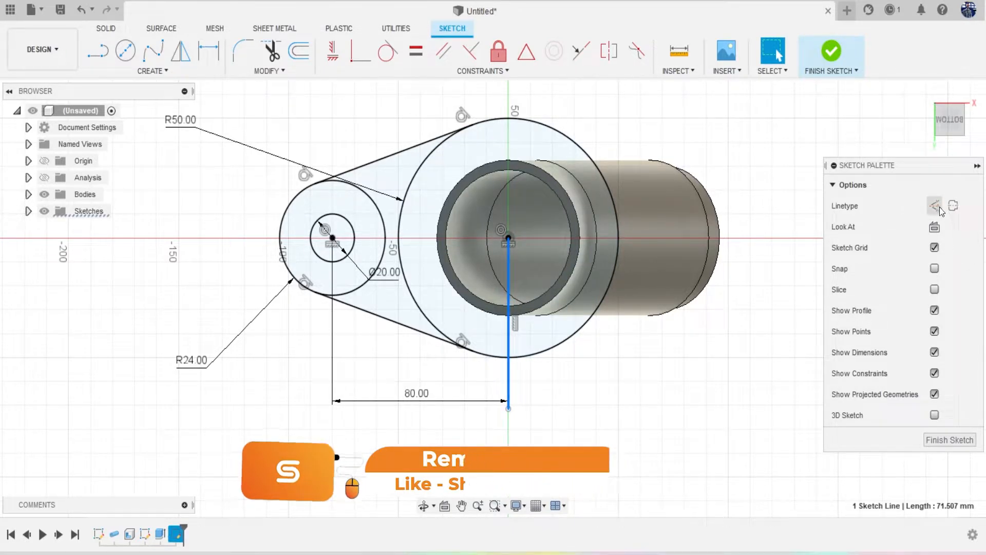
left_click(534, 424)
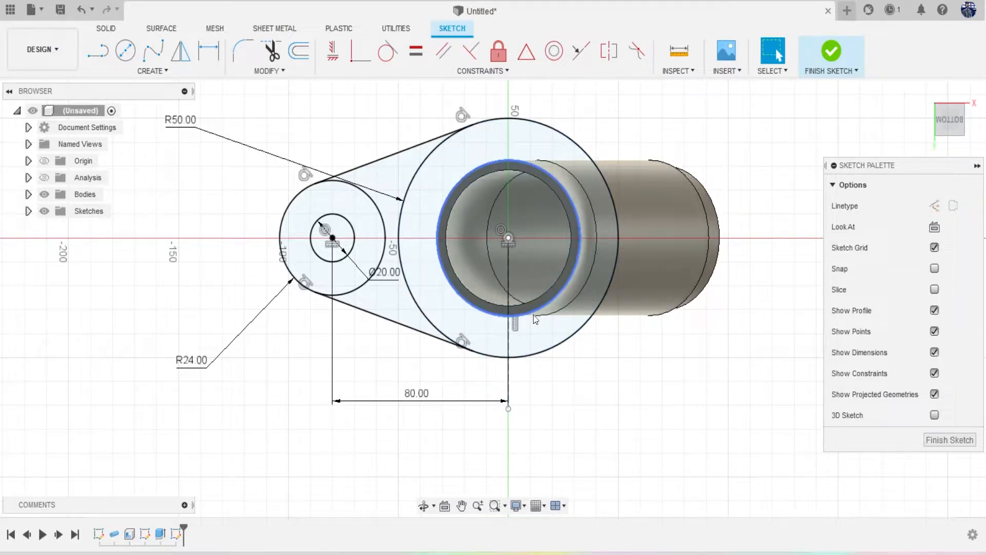
Mirror the R24 circle, the 20 mm hole circle and both tangent lines across the vertical construction line, and finish the sketch.
left_click(152, 71)
left_click(173, 254)
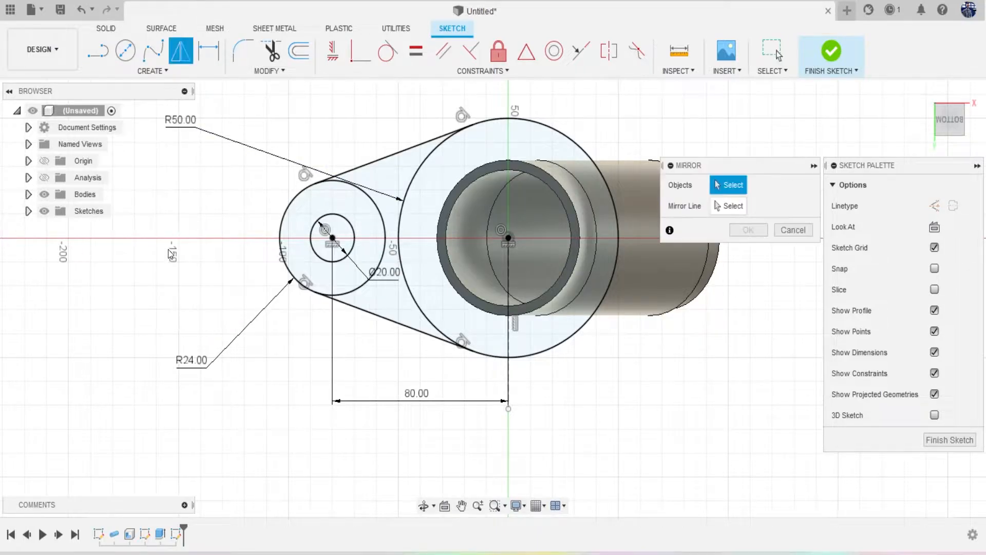
left_click(372, 200)
left_click(348, 223)
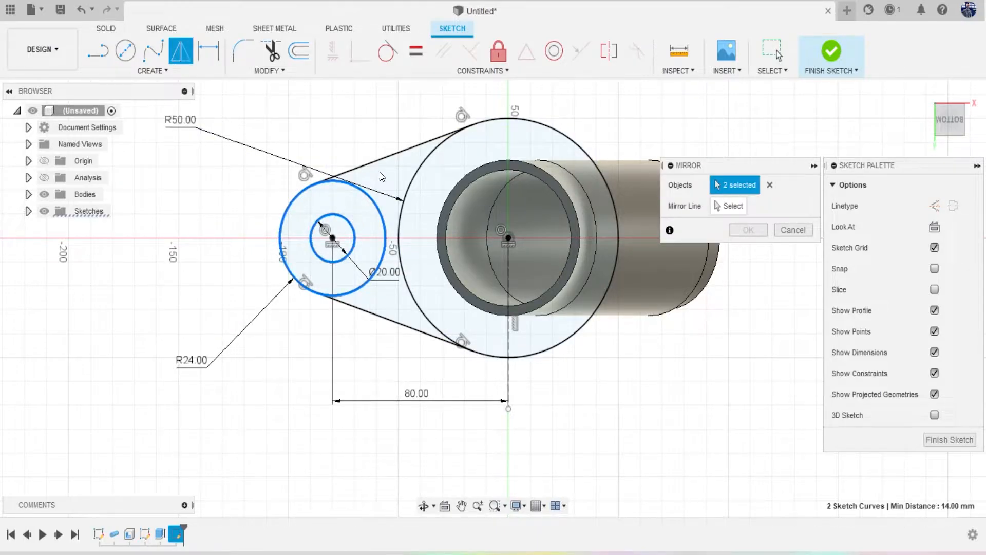
left_click(380, 166)
left_click(413, 327)
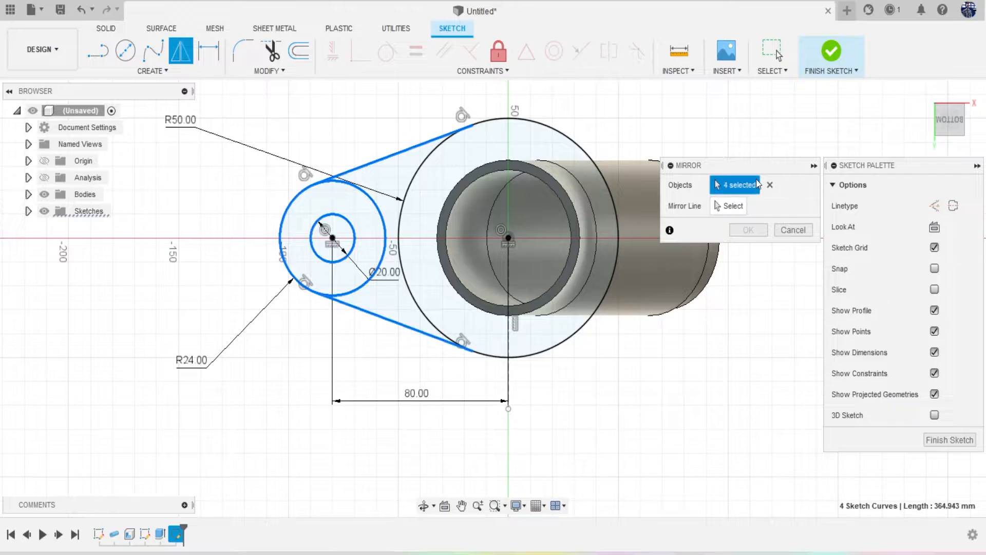
left_click(734, 207)
left_click(509, 261)
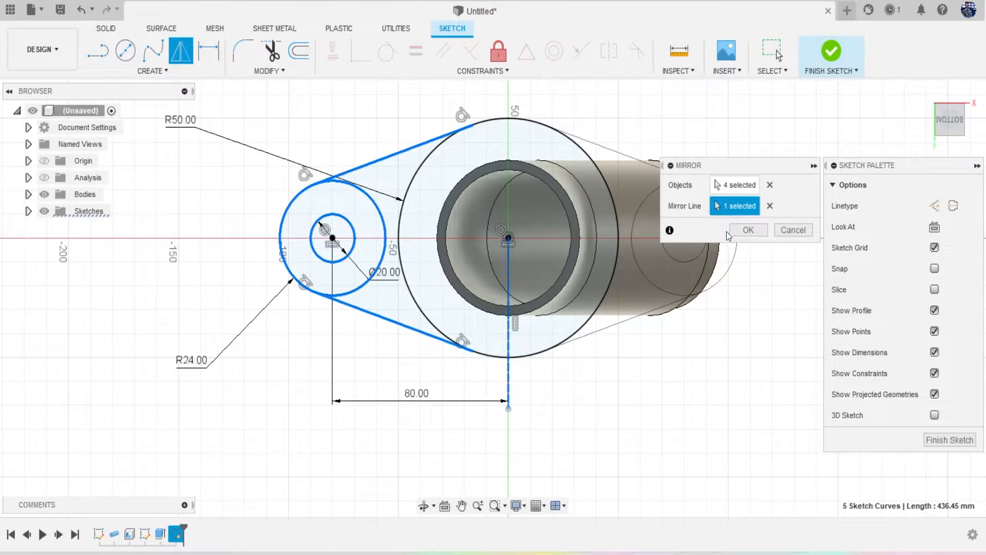
left_click(748, 230)
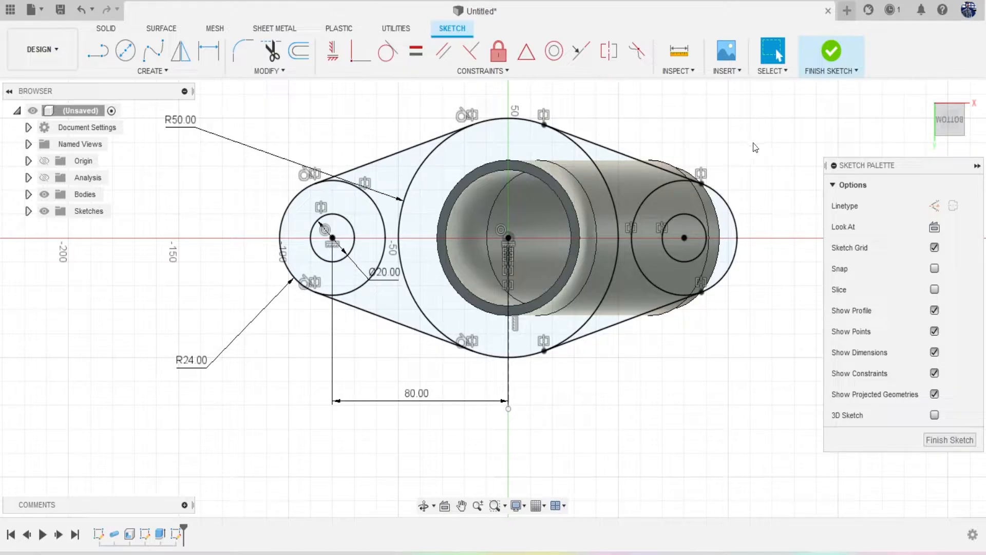
mouse_move(975, 113)
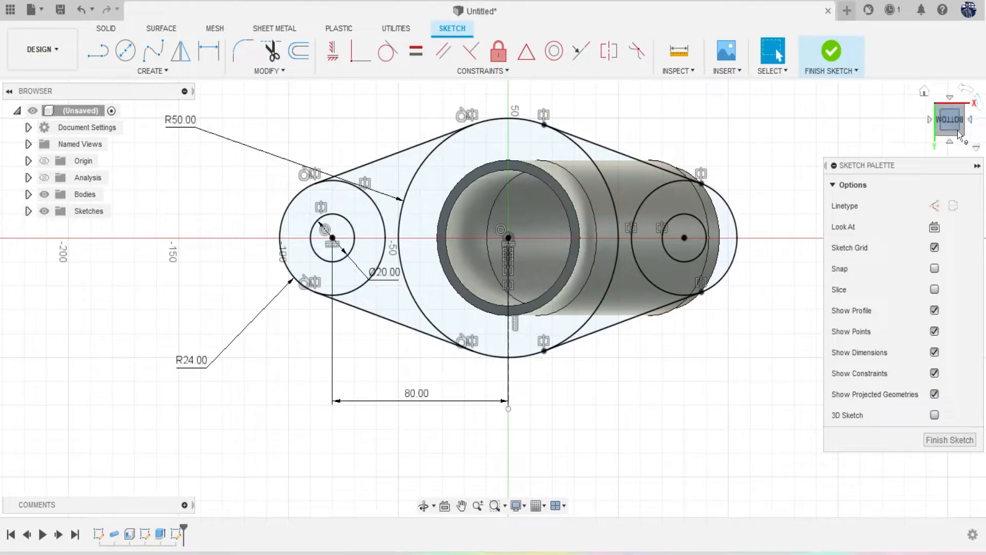
mouse_move(944, 114)
left_mouse_down()
mouse_move(951, 204)
mouse_move(941, 209)
left_mouse_up()
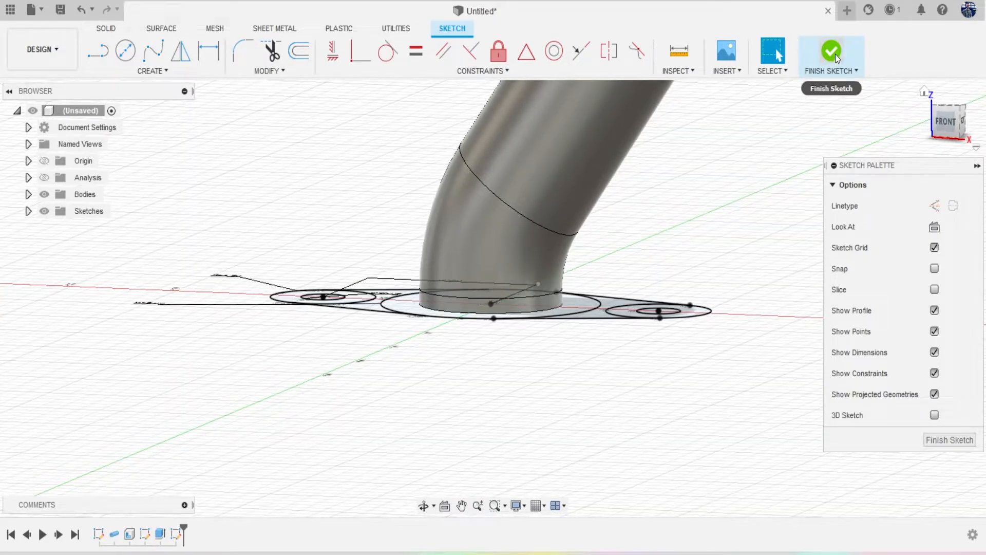
left_click(832, 51)
Start an extrusion with the five flange profiles selected, leaving out the two 20 mm hole circles.
left_click_drag(944, 126, 979, 143)
key("e")
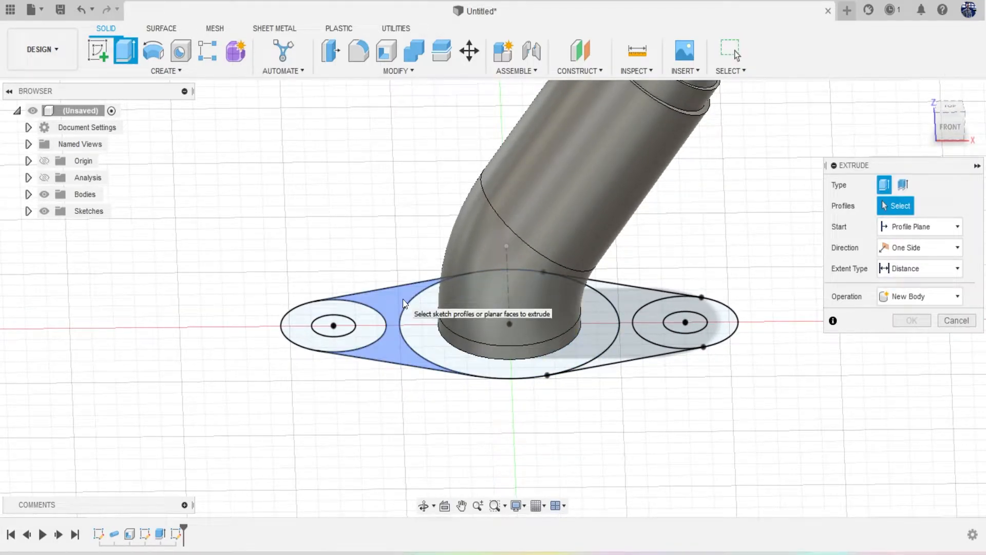
left_click(403, 299)
left_click(427, 321)
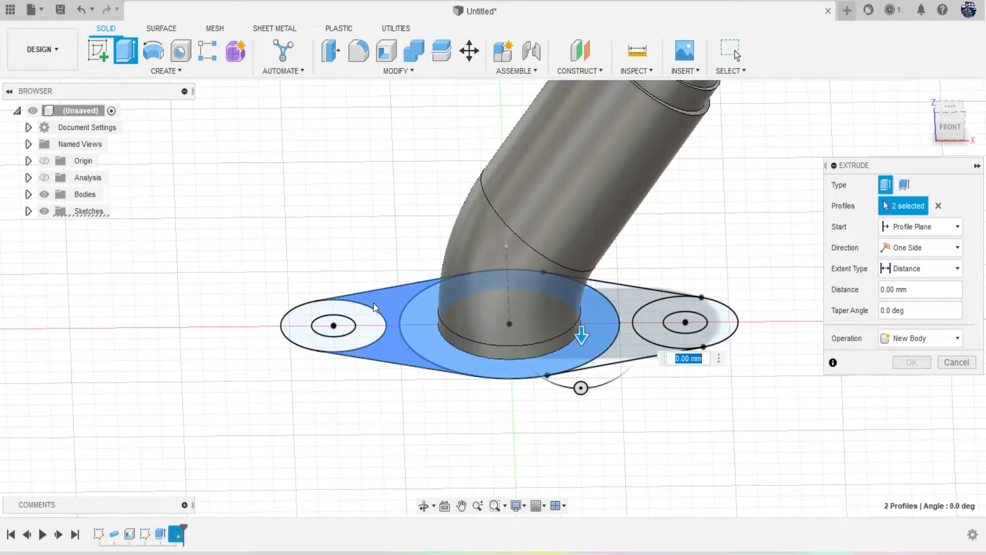
left_click(371, 321)
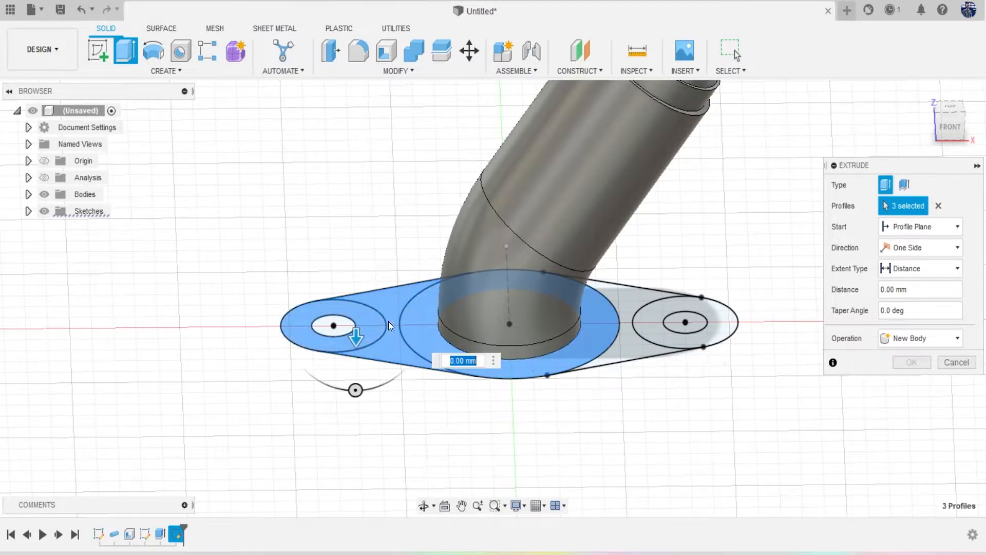
left_click(643, 350)
left_click(658, 334)
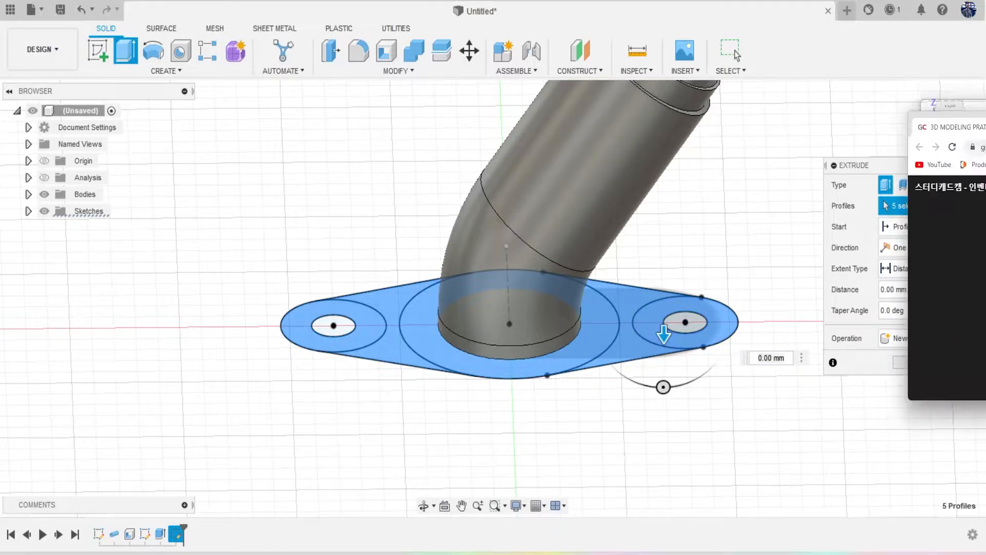
Check the flange thickness in the browser's reference drawing and extrude the selected profiles by -12 mm, joined to the tube.
left_click_drag(985, 126, 333, 129)
double_click(451, 127)
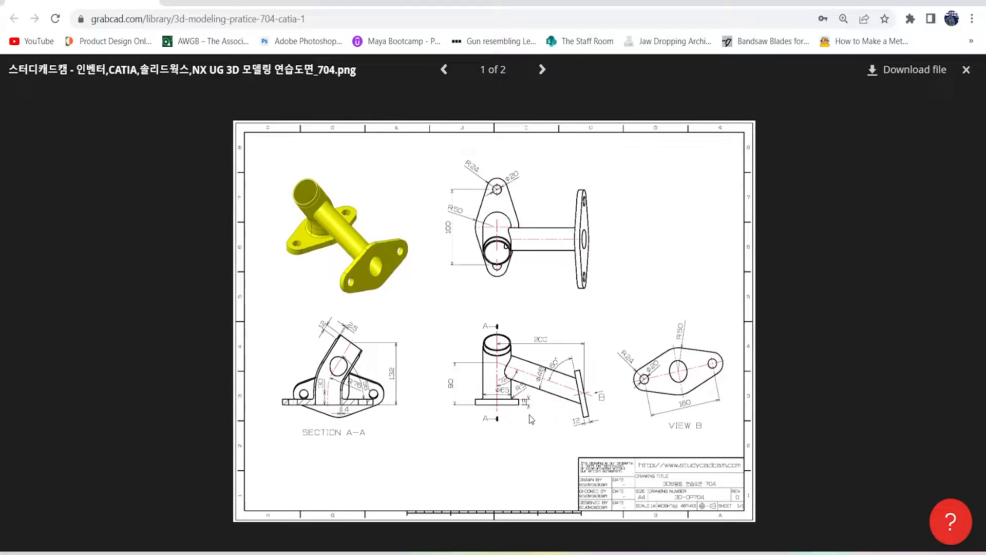
left_click_drag(491, 2, 985, 4)
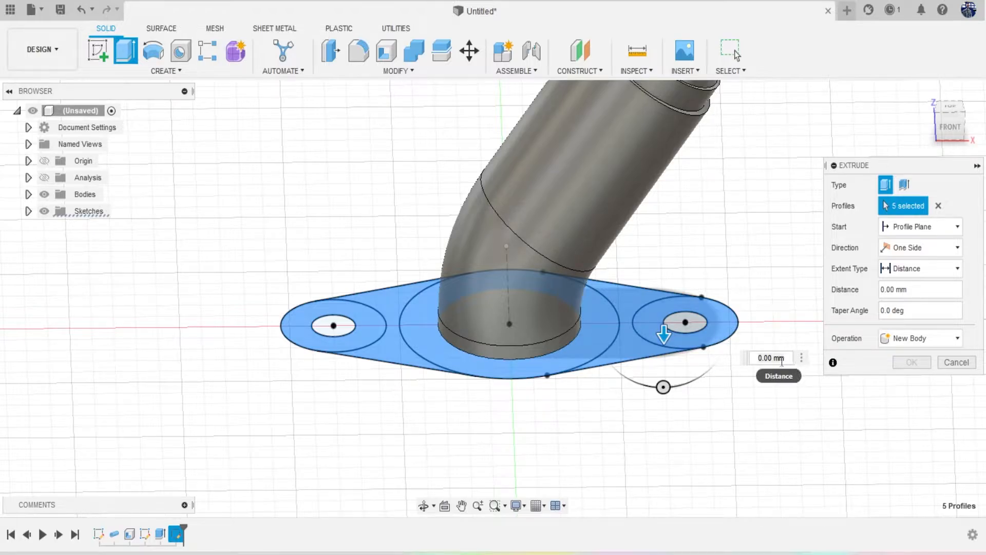
left_click_drag(664, 327, 663, 297)
type("-12")
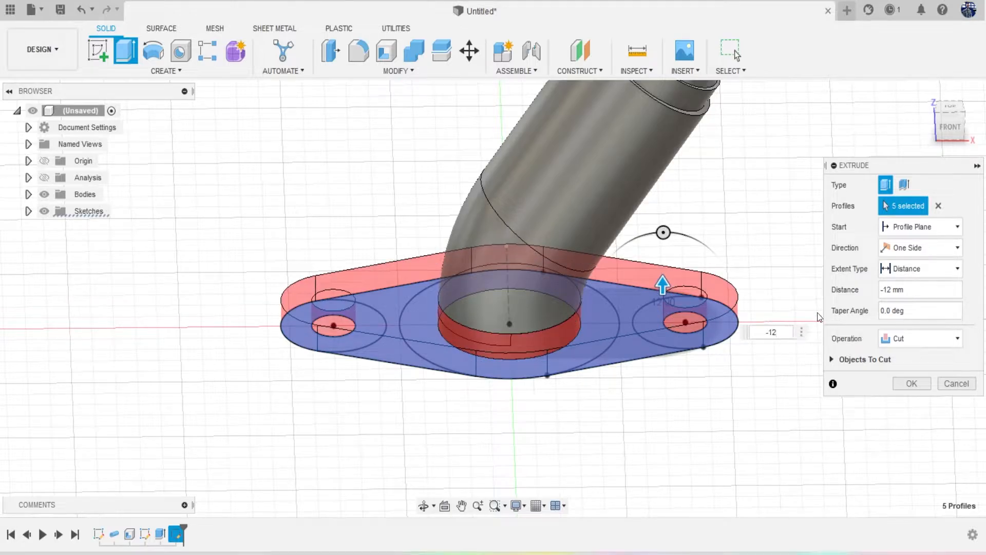
left_click(943, 338)
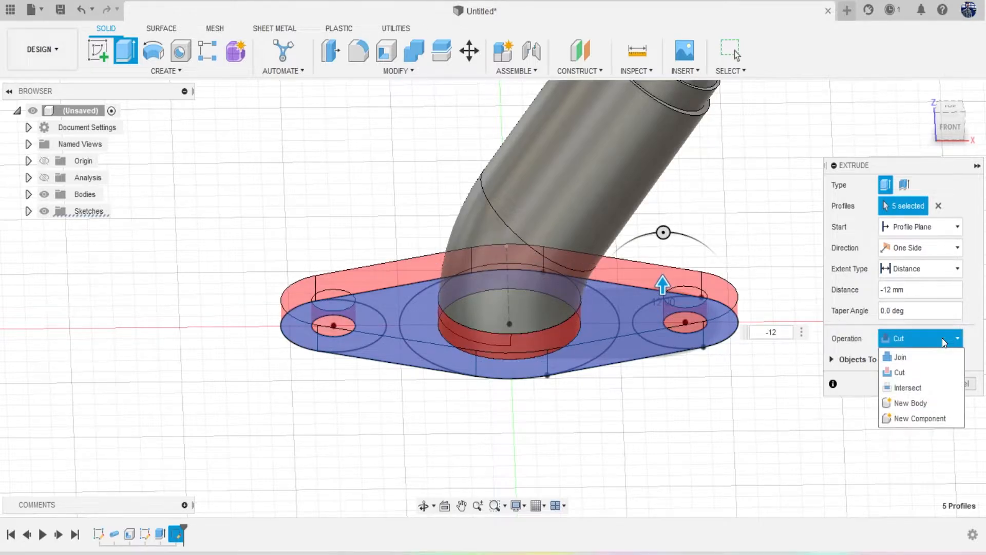
left_click(922, 357)
left_click(912, 362)
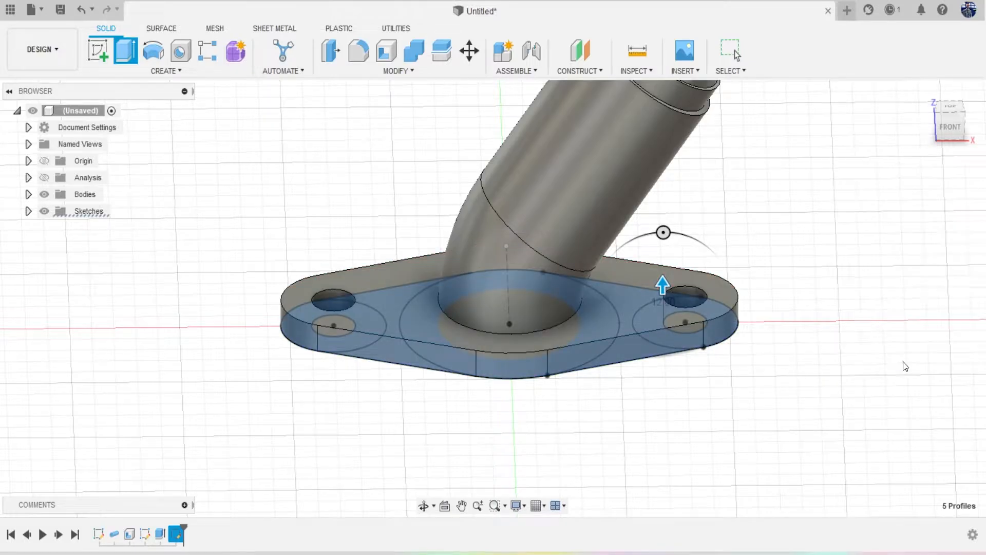
Examine the flanged tube from several sides and consult the reference drawing in the browser for the side branch's position and angle.
left_click(945, 122)
mouse_move(493, 298)
middle_mouse_down("shift")
mouse_move(493, 164)
mouse_move(494, 308)
mouse_move(674, 244)
middle_mouse_up("shift")
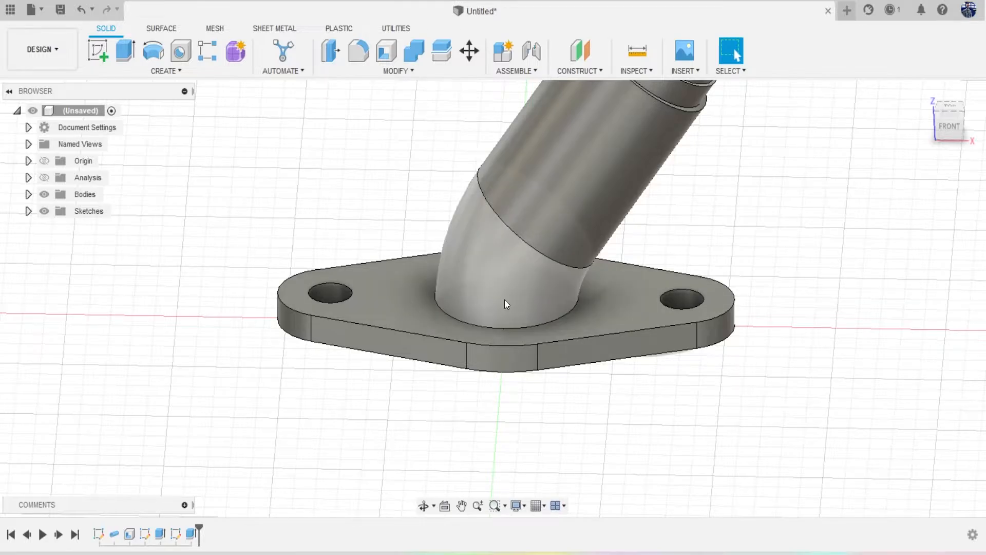
scroll(505, 303, "down", 3)
middle_click_drag(628, 292, 614, 309, "shift")
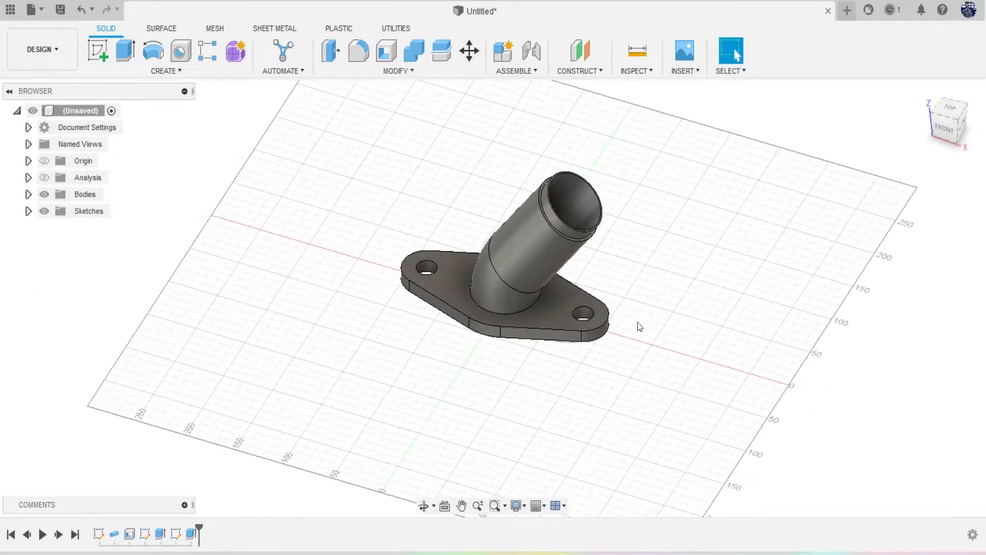
left_click(945, 130)
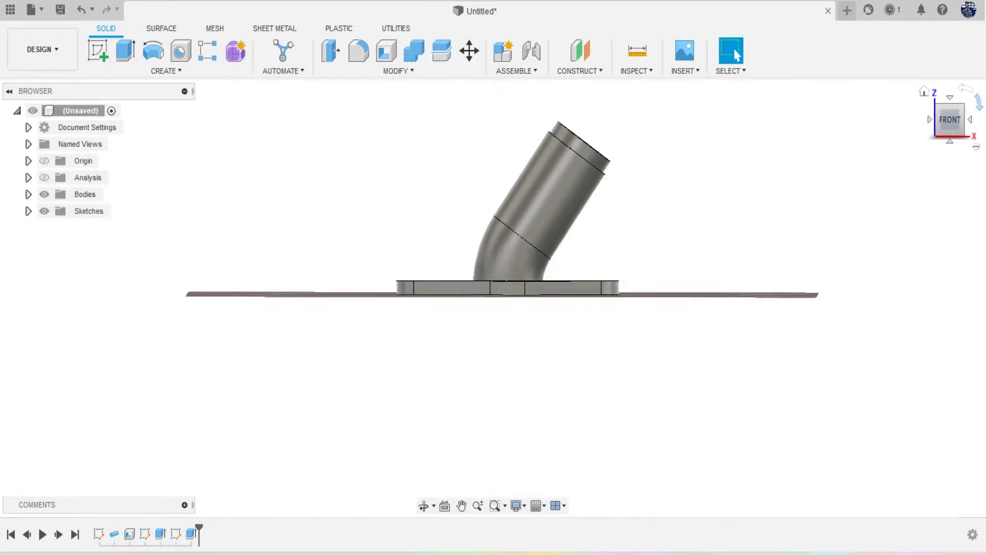
left_click_drag(946, 125, 931, 152)
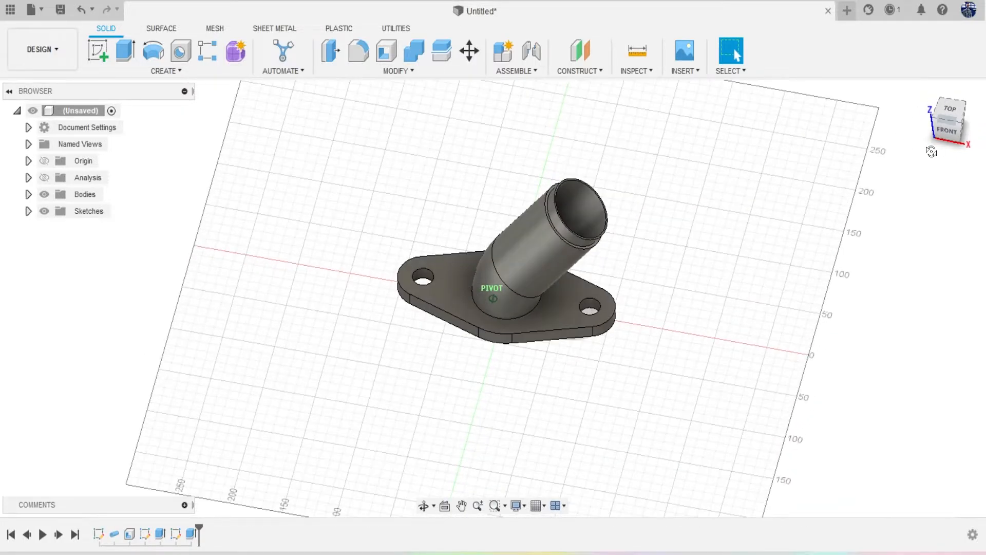
mouse_move(984, 195)
left_mouse_down()
mouse_move(682, 186)
mouse_move(603, 146)
mouse_move(261, 48)
left_mouse_up()
double_click(400, 37)
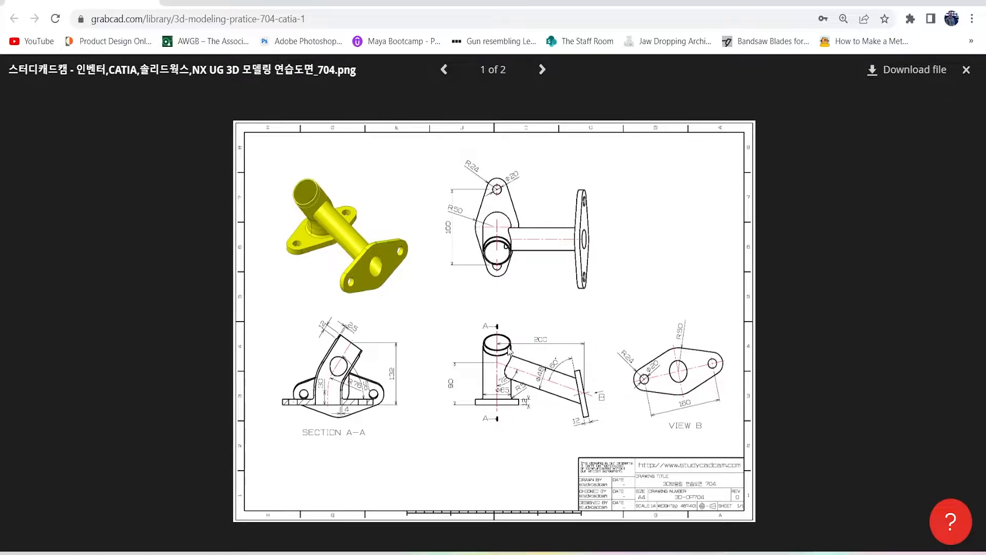
left_click_drag(74, 3, 985, 208)
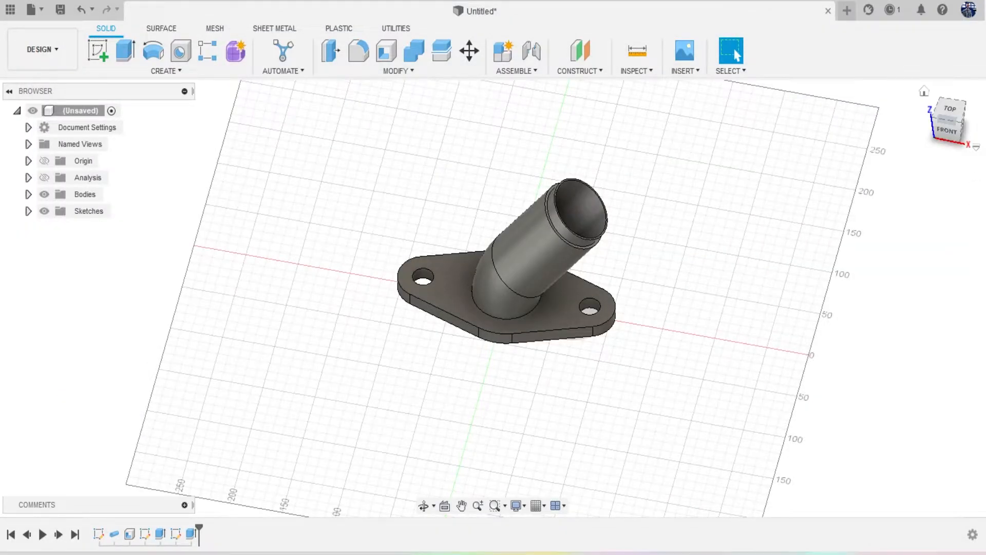
left_click(962, 125)
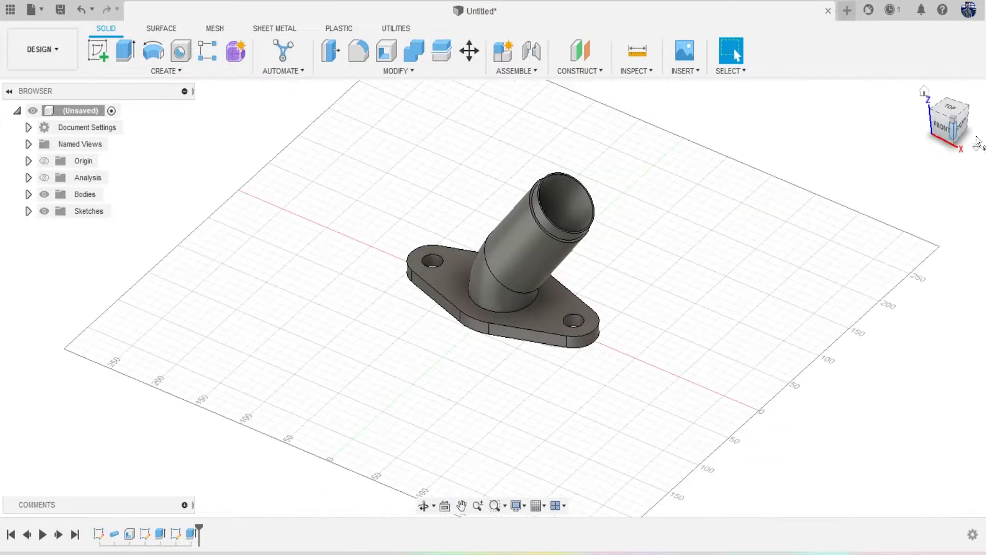
left_click(964, 128)
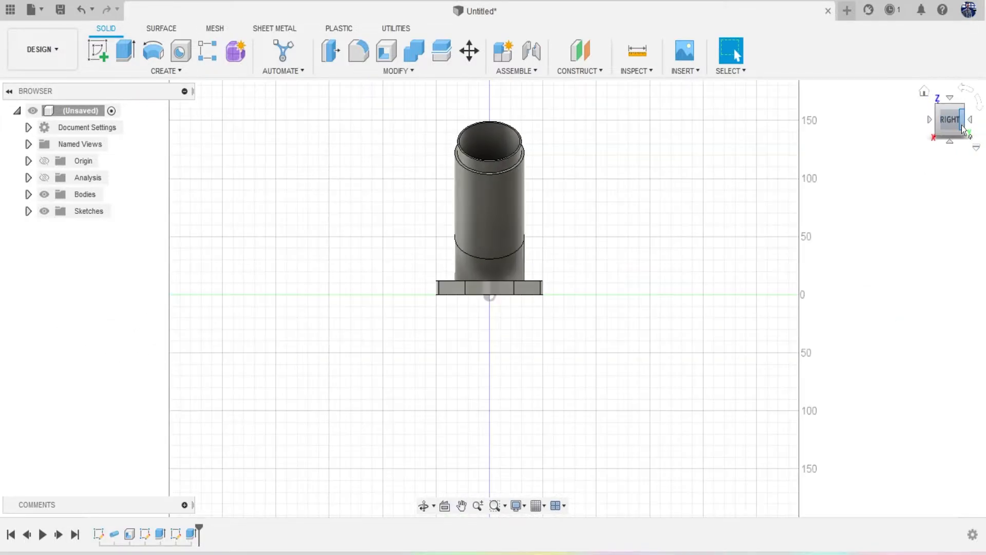
middle_click_drag(638, 334, 655, 403)
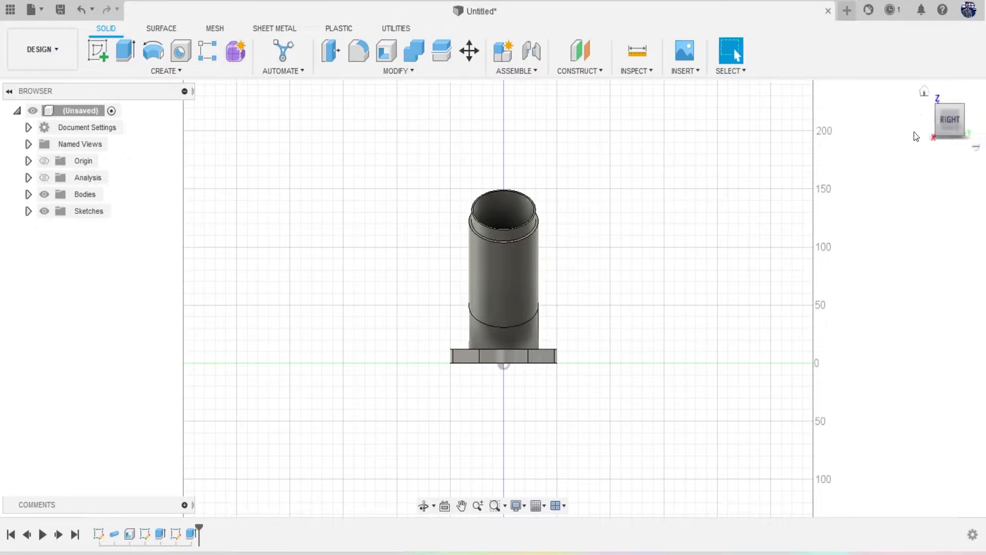
mouse_move(950, 122)
left_mouse_down()
mouse_move(914, 154)
mouse_move(886, 129)
left_mouse_up()
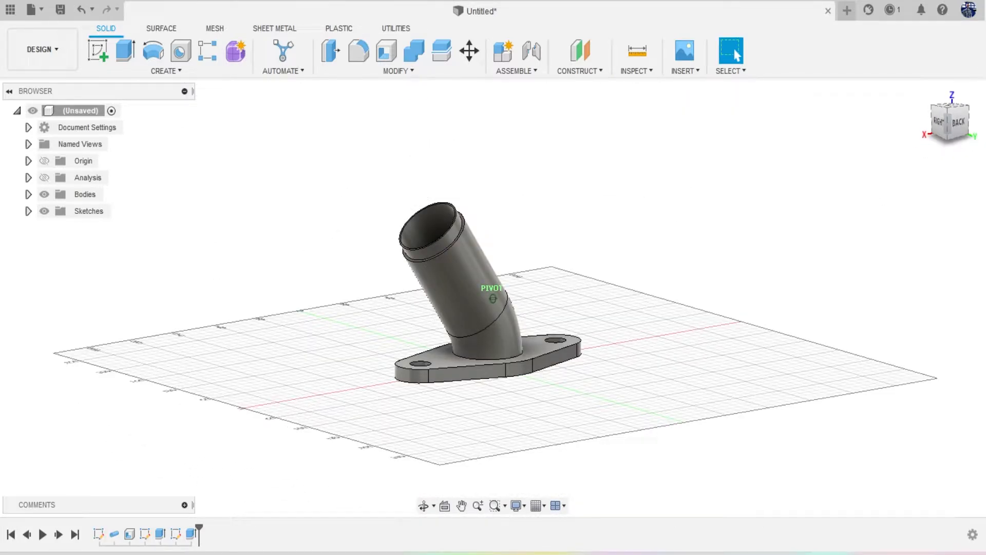
left_click_drag(886, 129, 955, 120)
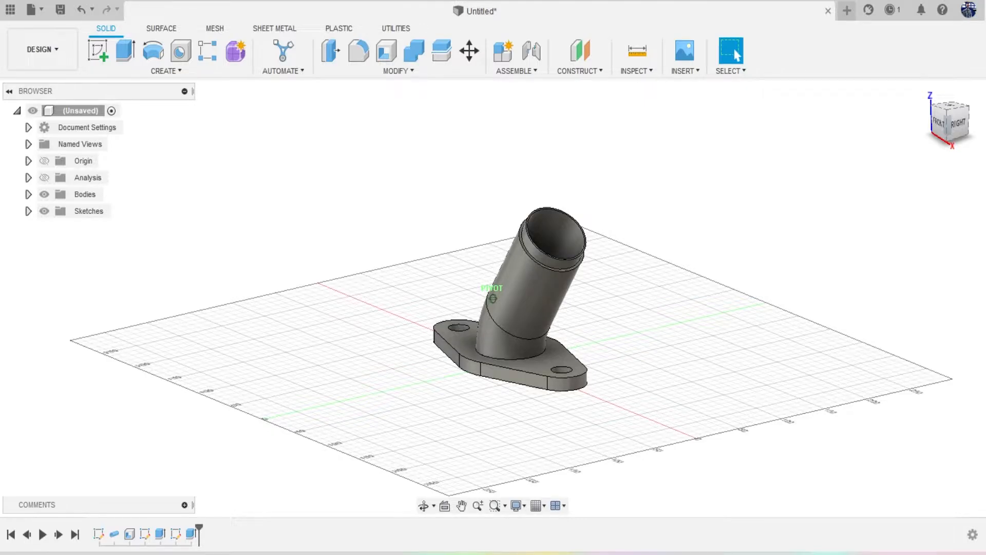
mouse_move(955, 119)
left_mouse_down()
mouse_move(945, 139)
mouse_move(915, 122)
mouse_move(936, 137)
left_mouse_up()
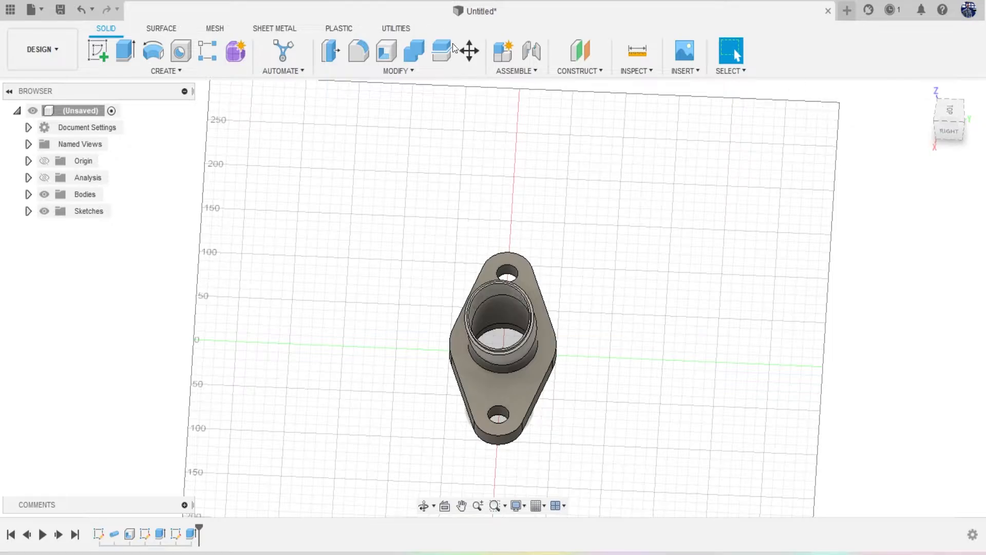
Create a tangent plane at 0° on the side of the tube's straight cylindrical face and hide it.
left_click(593, 70)
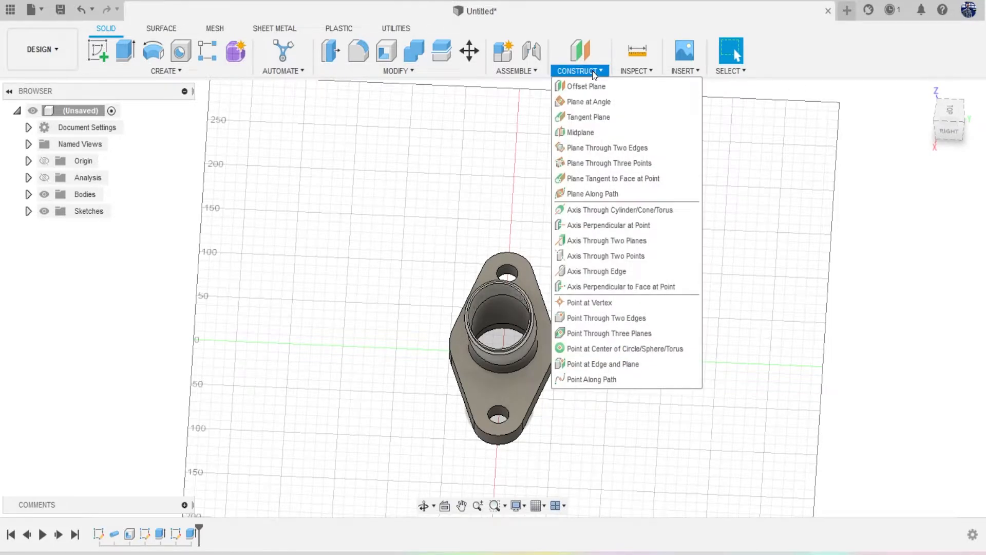
left_click(622, 122)
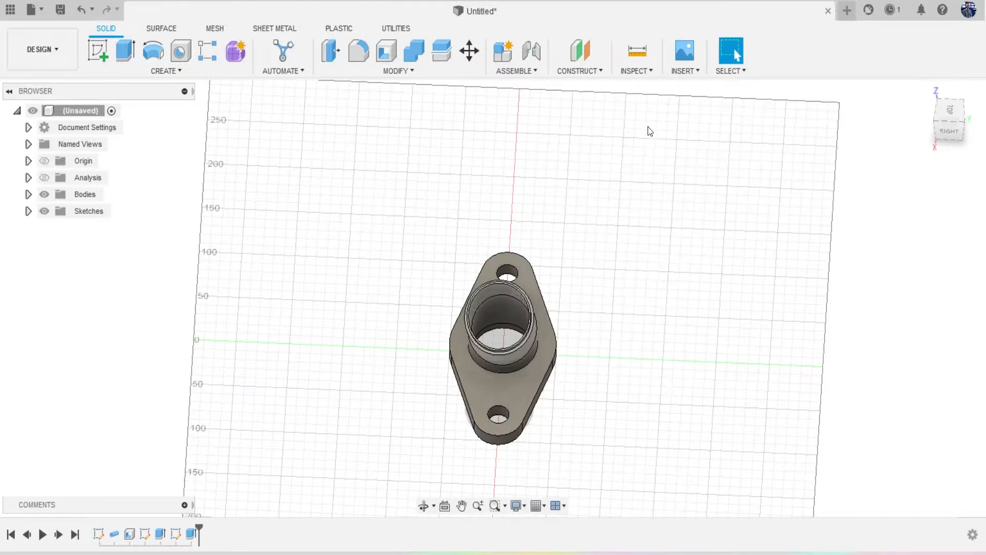
left_click(954, 122)
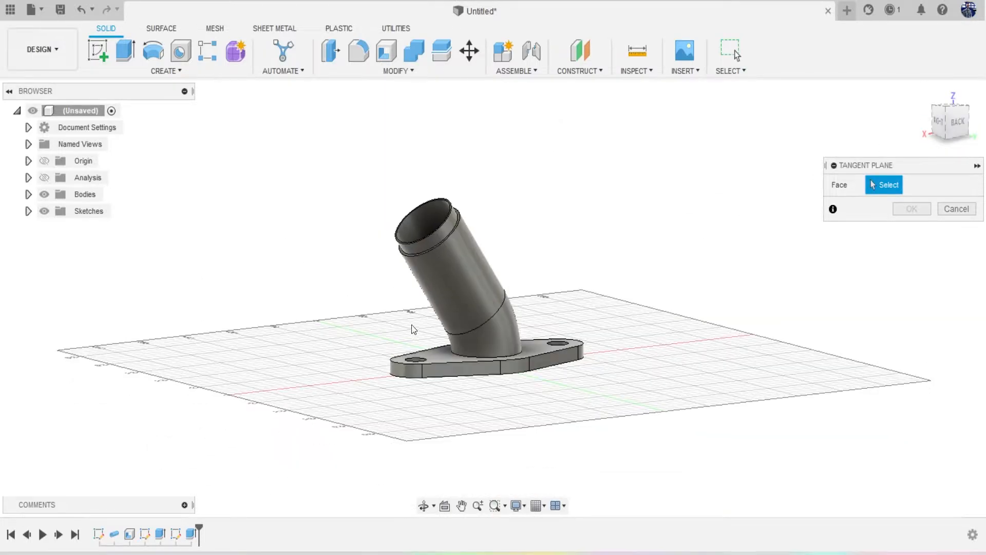
left_click(479, 293)
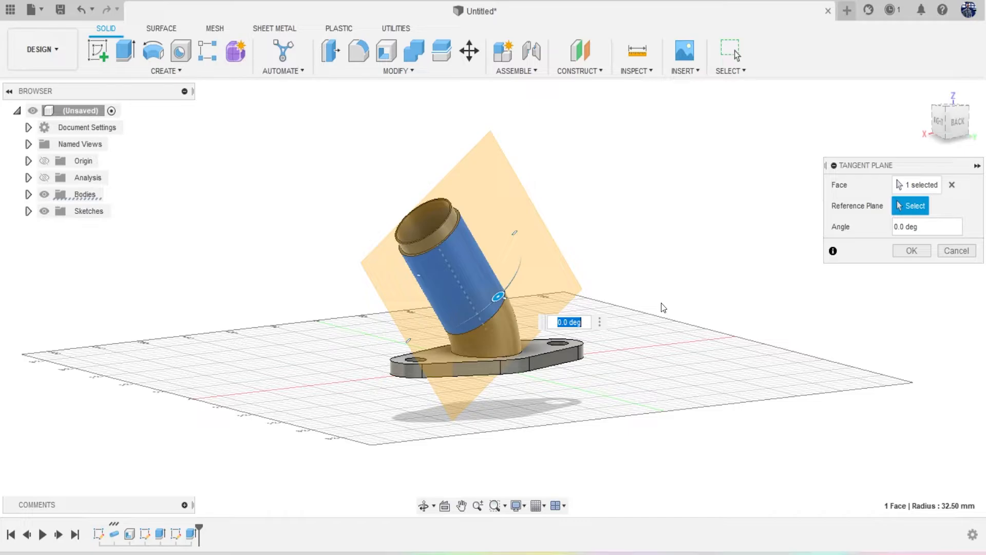
left_click(912, 251)
left_click(956, 129)
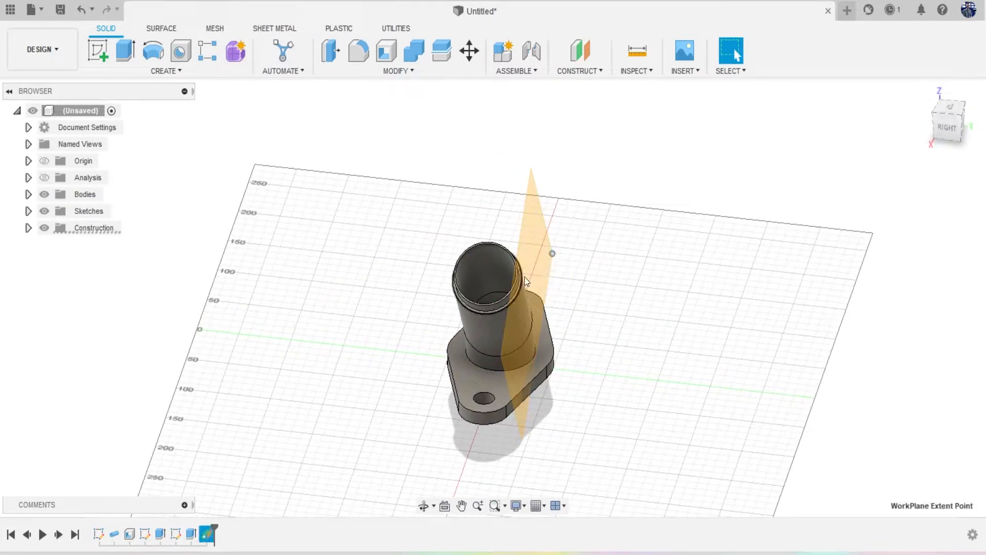
left_click(536, 247)
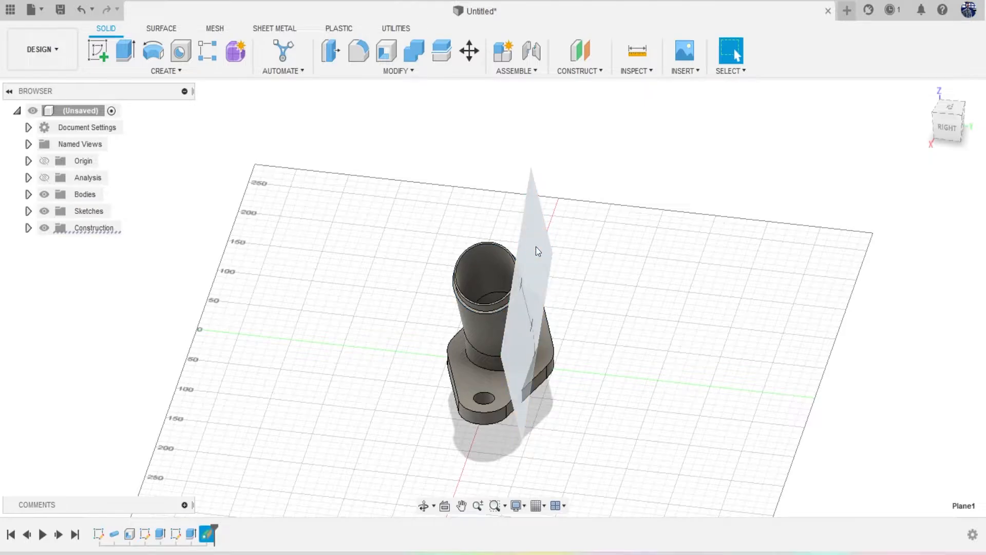
key("v")
left_click(438, 367)
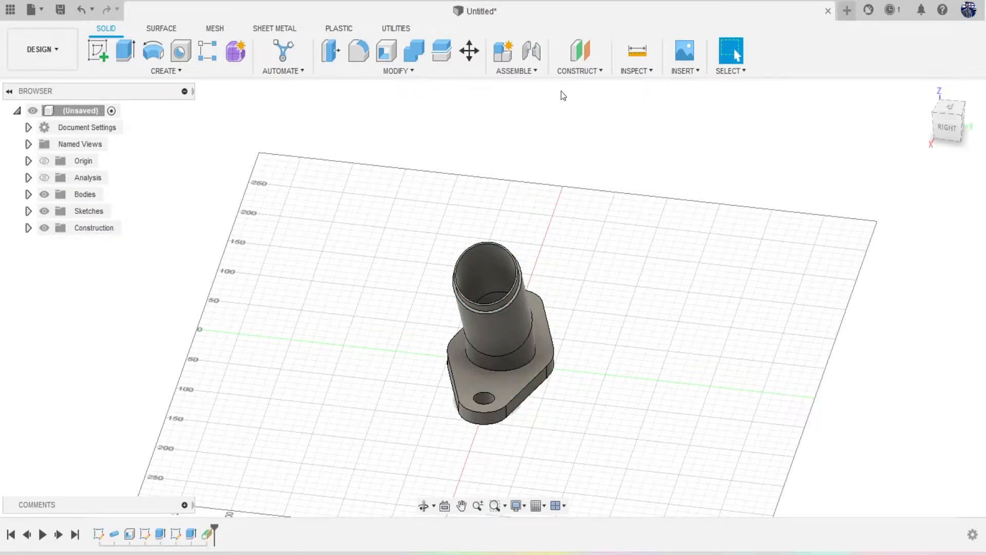
Create a tangent plane on the straight tube face's underside, facing the direction in which the tube leans.
left_click(568, 72)
left_click(578, 114)
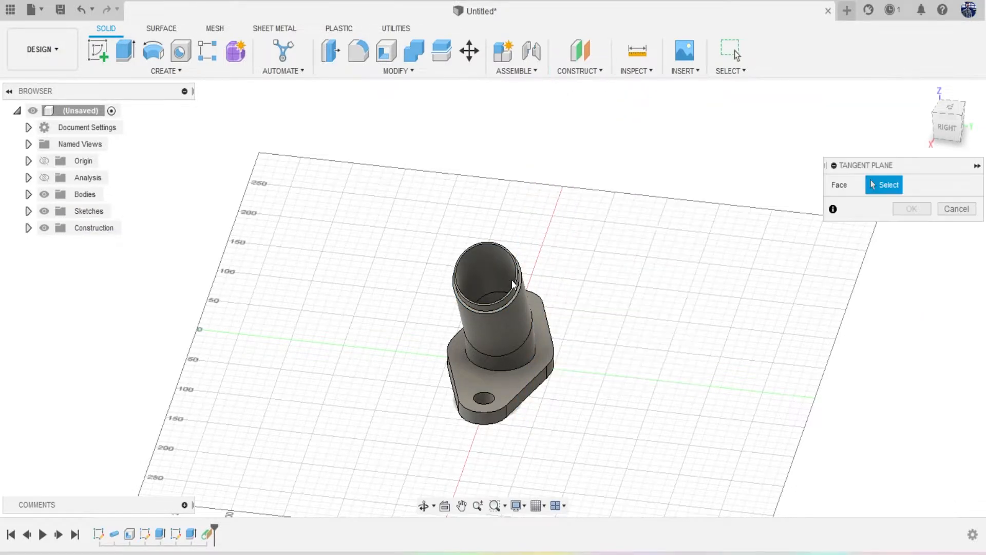
left_click(489, 336)
left_click(905, 257)
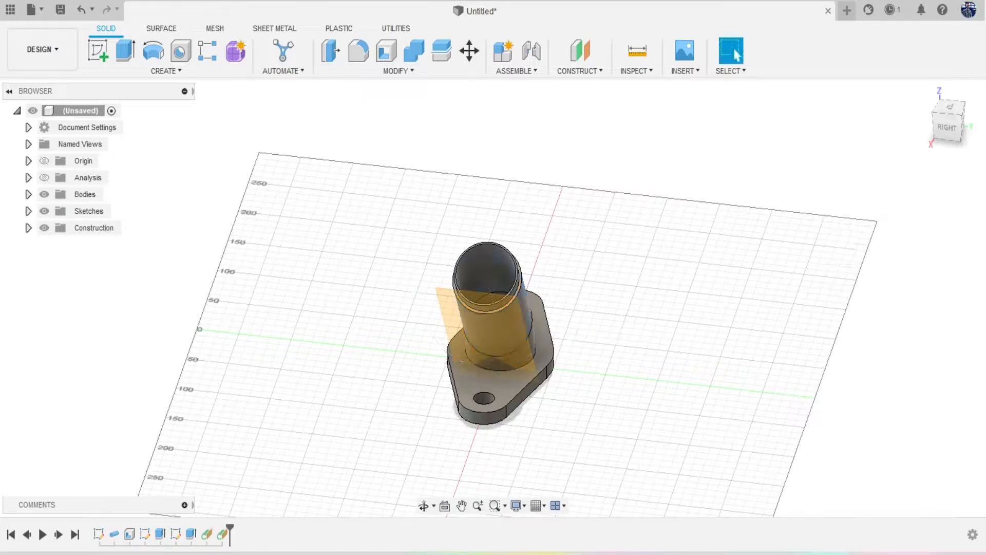
left_click_drag(948, 124, 950, 166)
Create another tangent plane at 0° on the upper side of the straight tube face, opposite the underside plane.
left_click(581, 71)
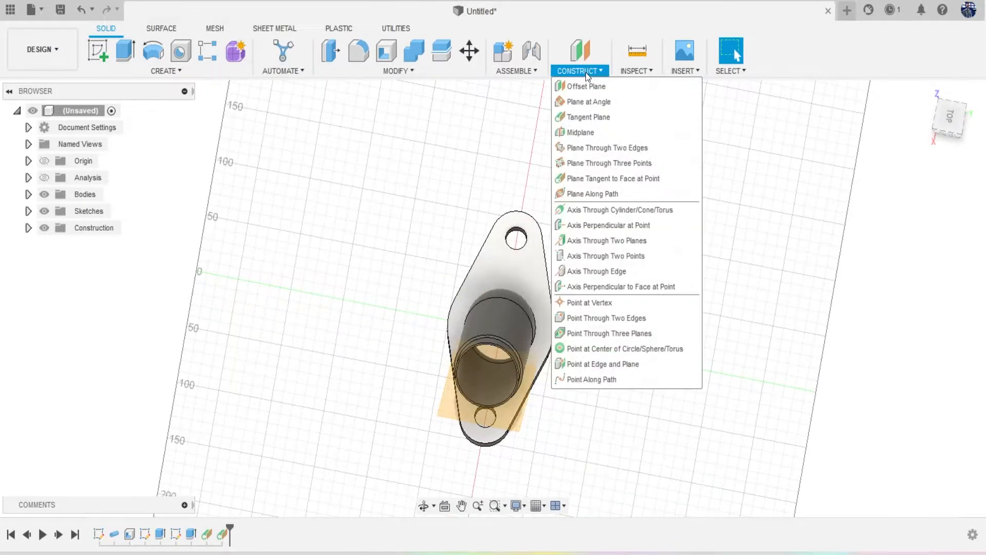
left_click(597, 112)
left_click(509, 313)
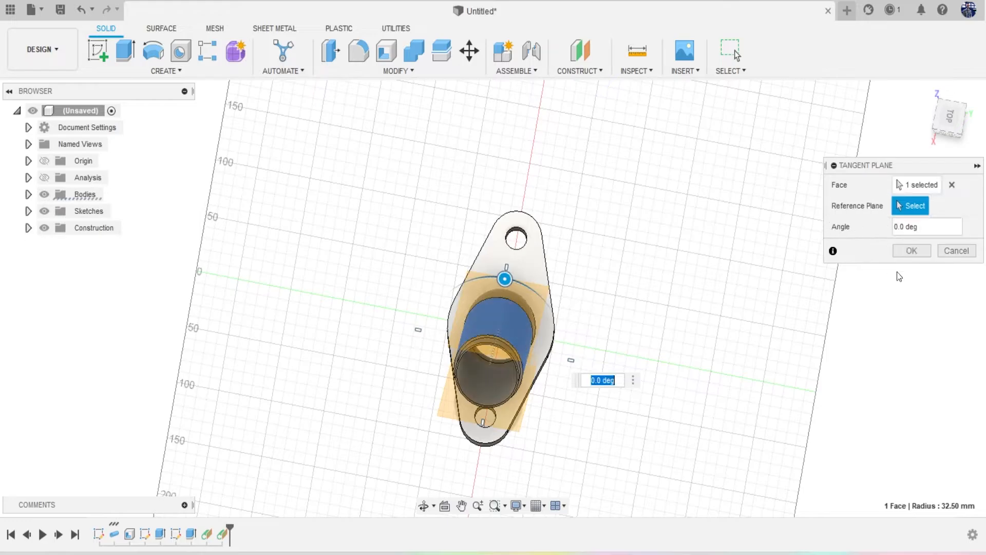
left_click(904, 257)
left_click(947, 125)
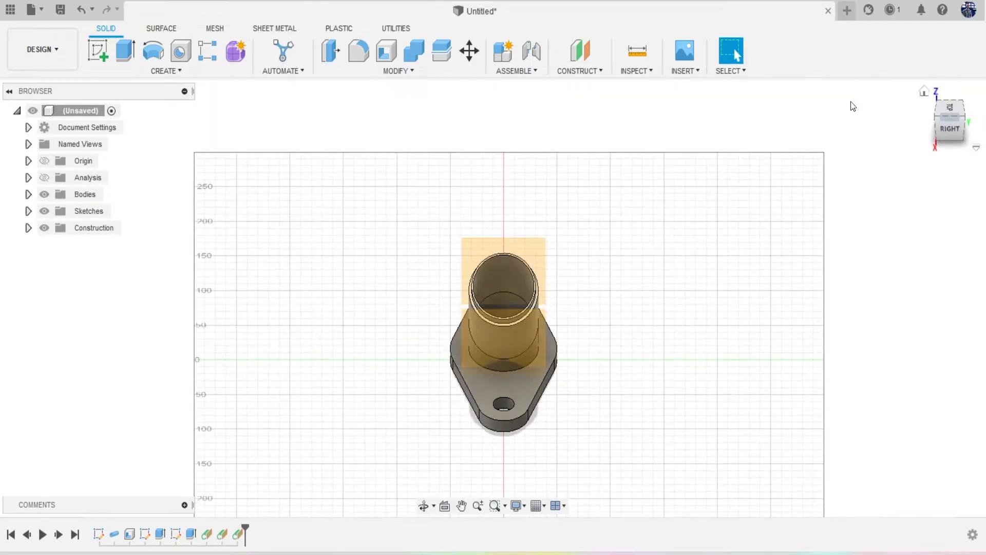
Create a midplane between the two opposite tangent planes of the tube and hide both tangent planes.
left_click(580, 71)
left_click(580, 132)
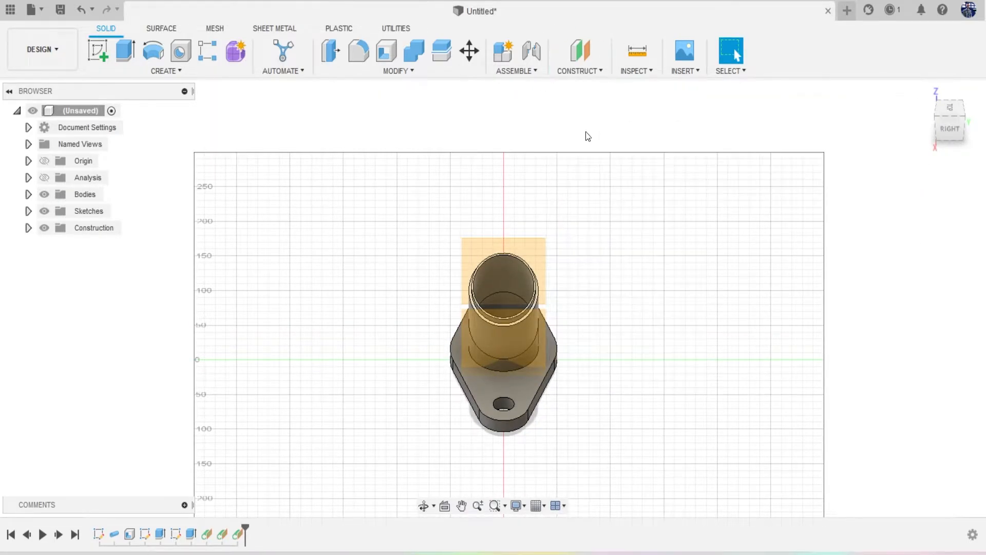
left_click(542, 259)
left_click(470, 334)
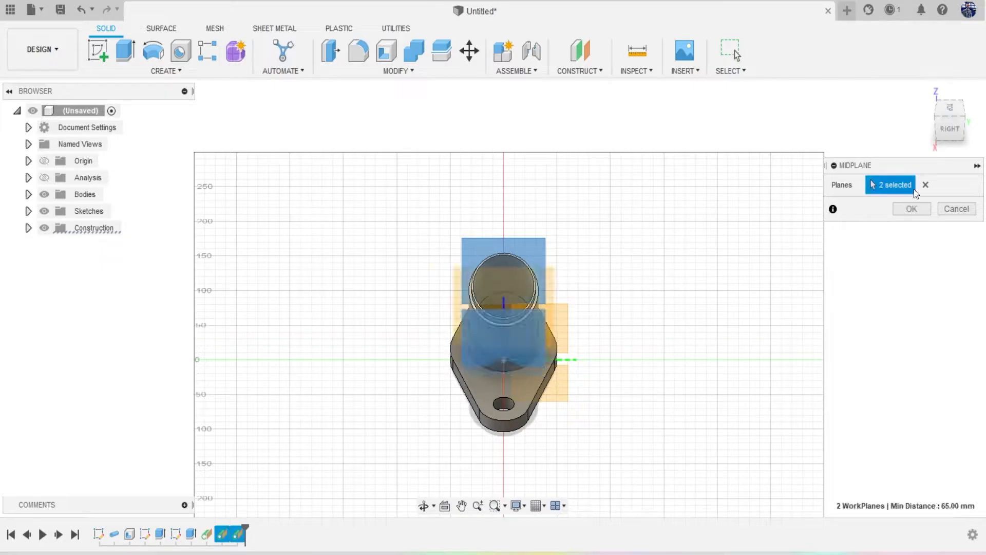
left_click(912, 209)
left_click(525, 251)
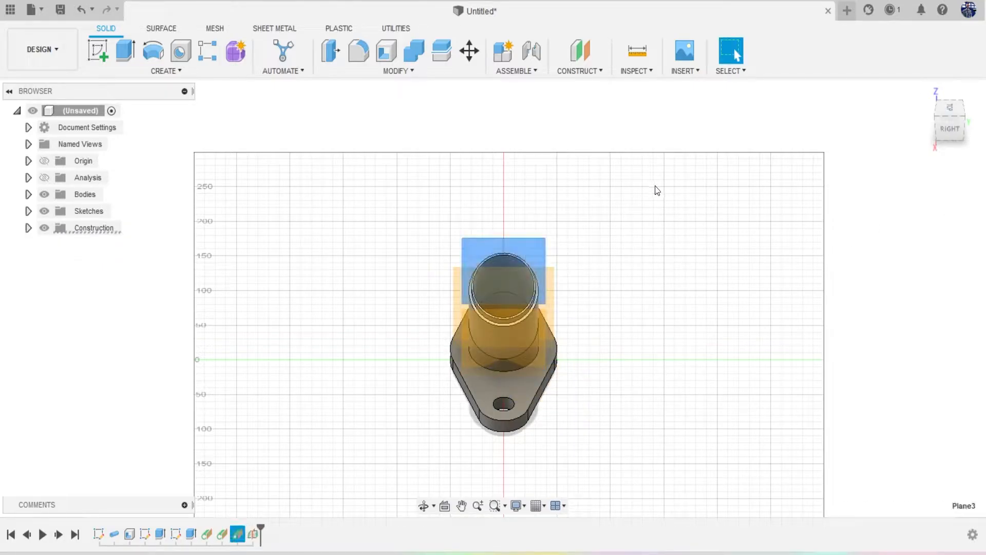
key("v")
left_click(538, 366)
key("v")
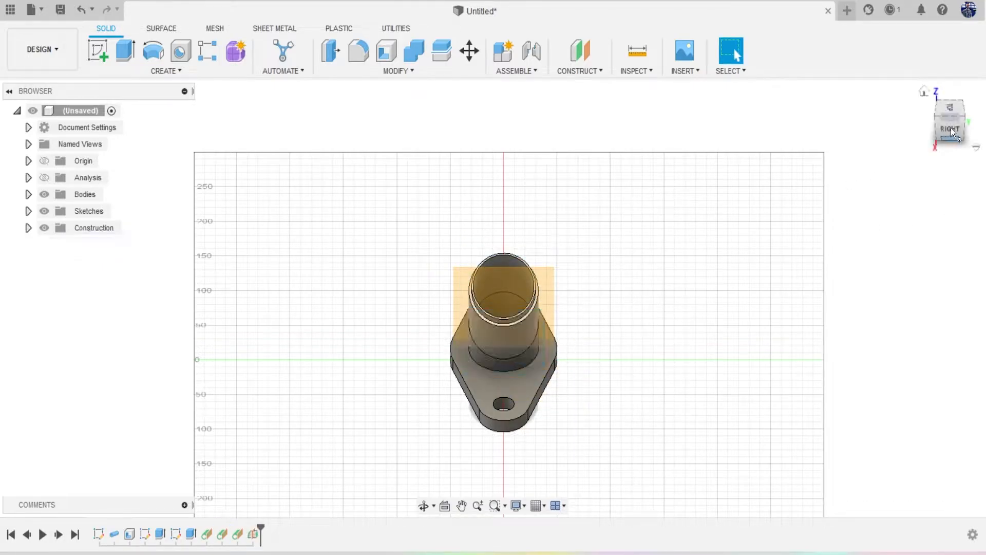
Start a sketch on the midplane and draw a vertical line about 160 mm long from the origin along the tube's centre.
left_click(948, 126)
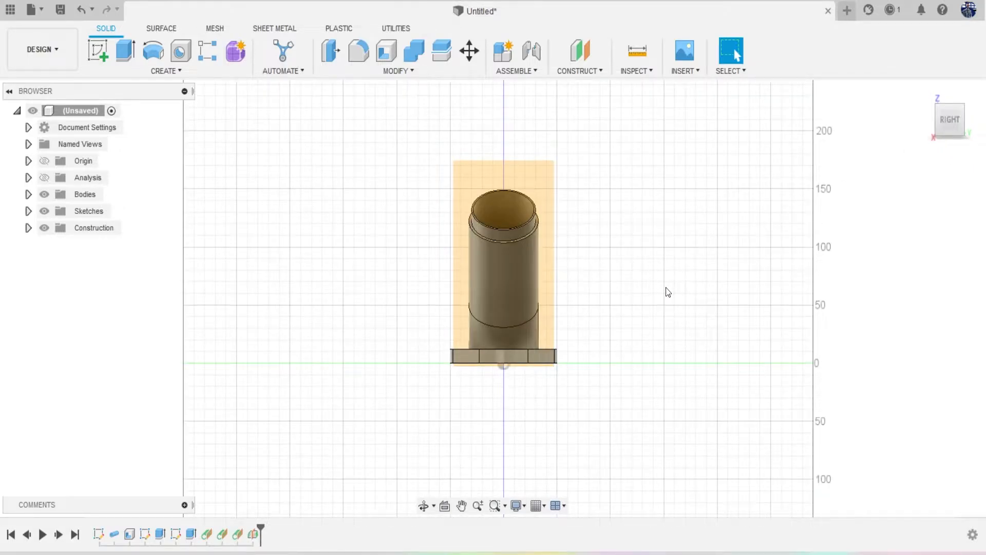
scroll(576, 353, "up", 2)
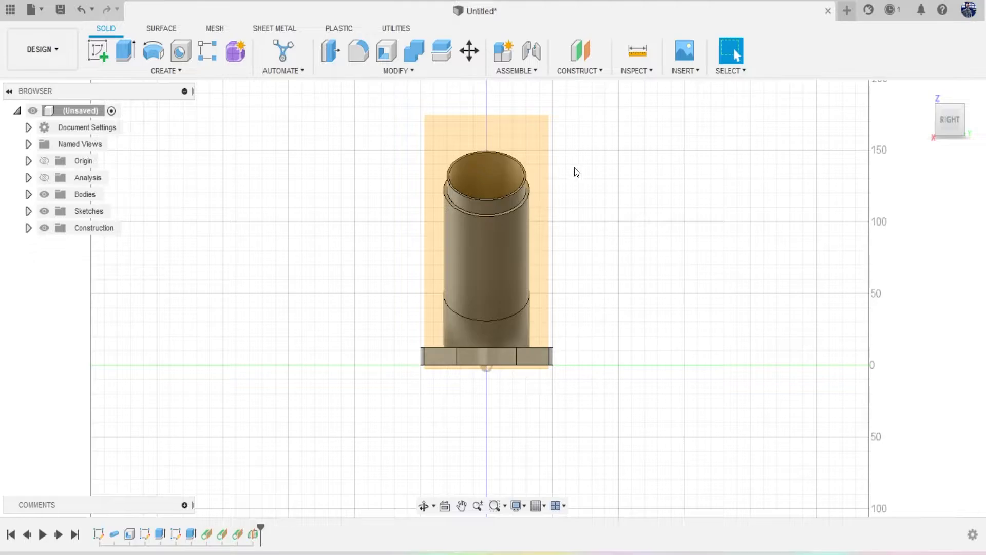
mouse_move(948, 122)
left_mouse_down()
mouse_move(970, 124)
mouse_move(952, 128)
left_mouse_up()
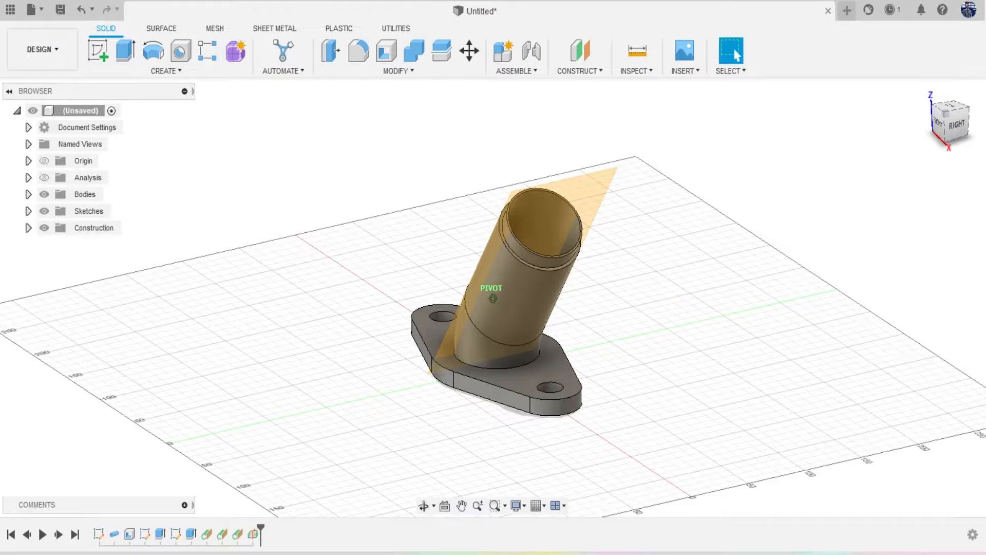
left_click_drag(953, 128, 945, 125)
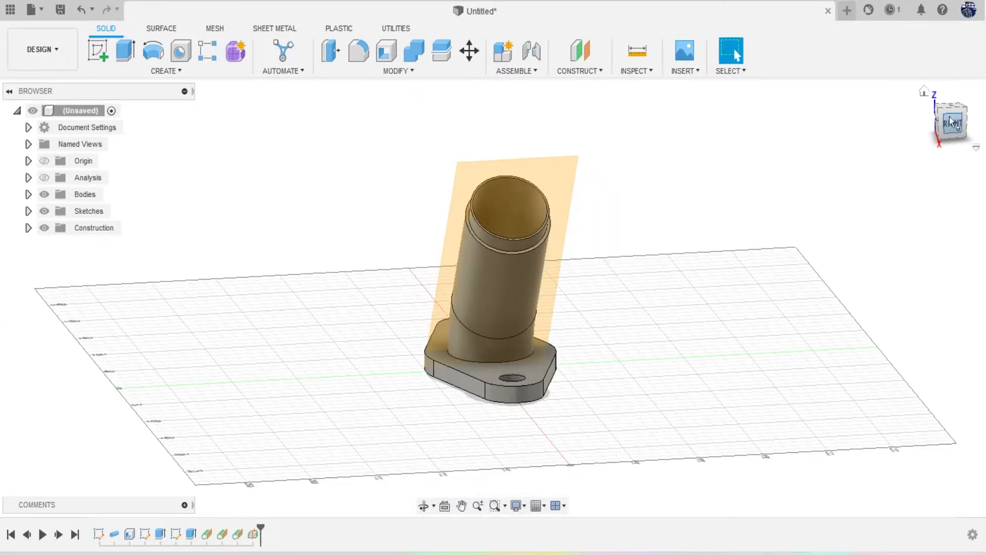
left_click(950, 118)
left_click(97, 50)
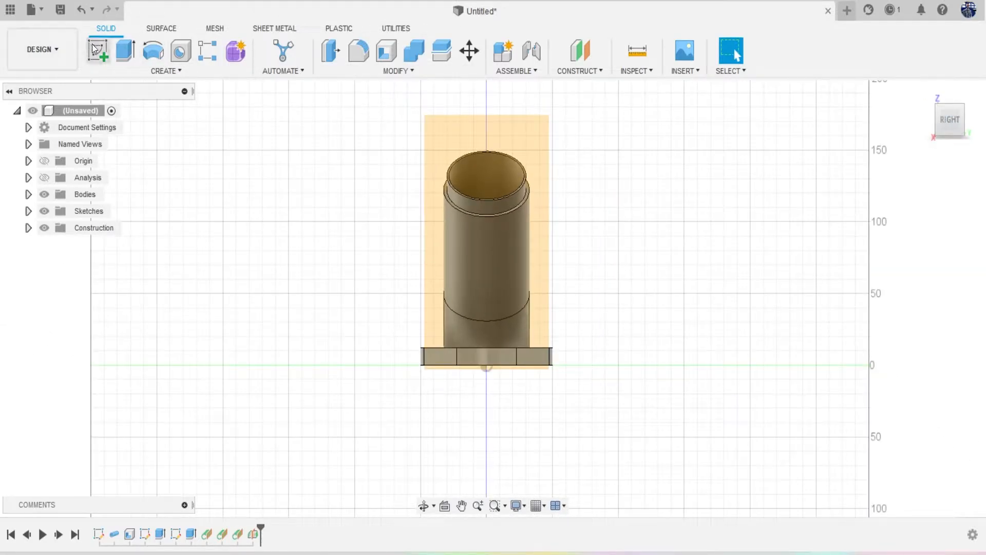
left_click(545, 326)
key("l")
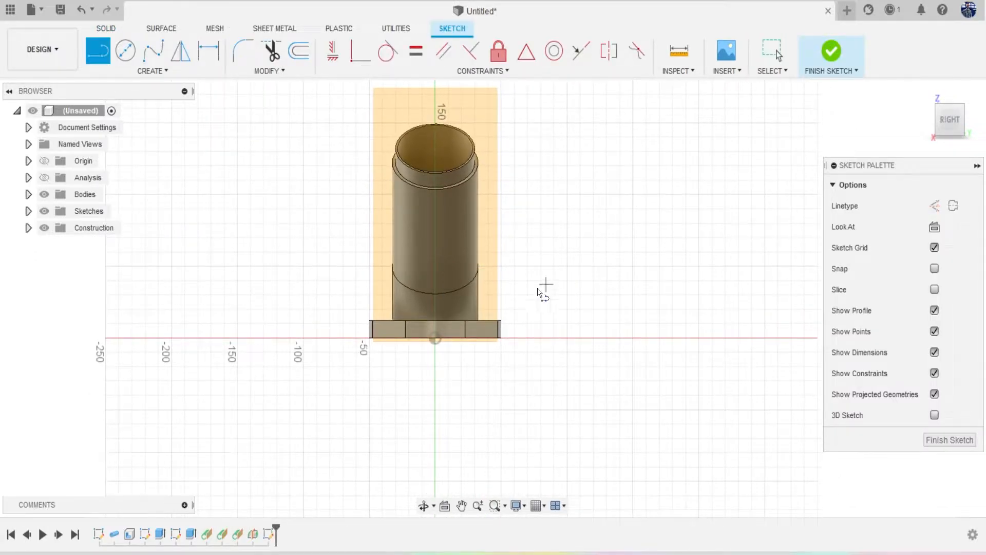
left_click(434, 338)
left_click(434, 109)
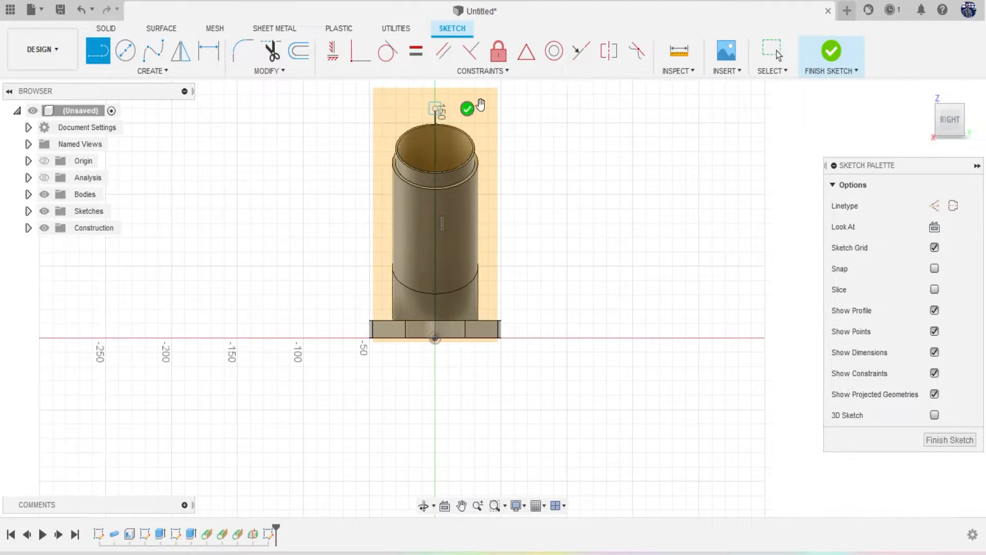
key("Escape")
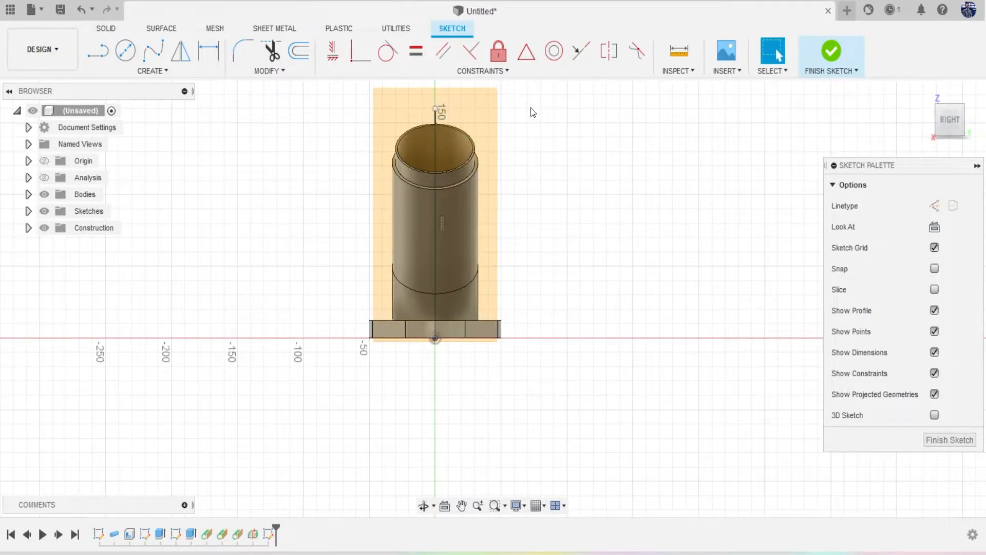
Draw a slanted line from the middle of the vertical line downward and outward past the tube, reaching about 150 mm sideways.
key("l")
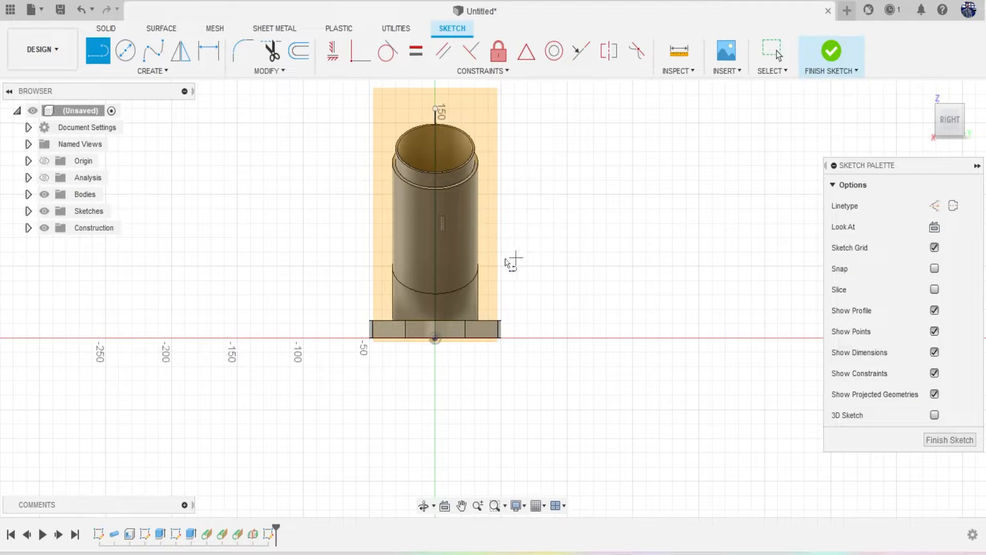
left_click(437, 218)
left_click(635, 295)
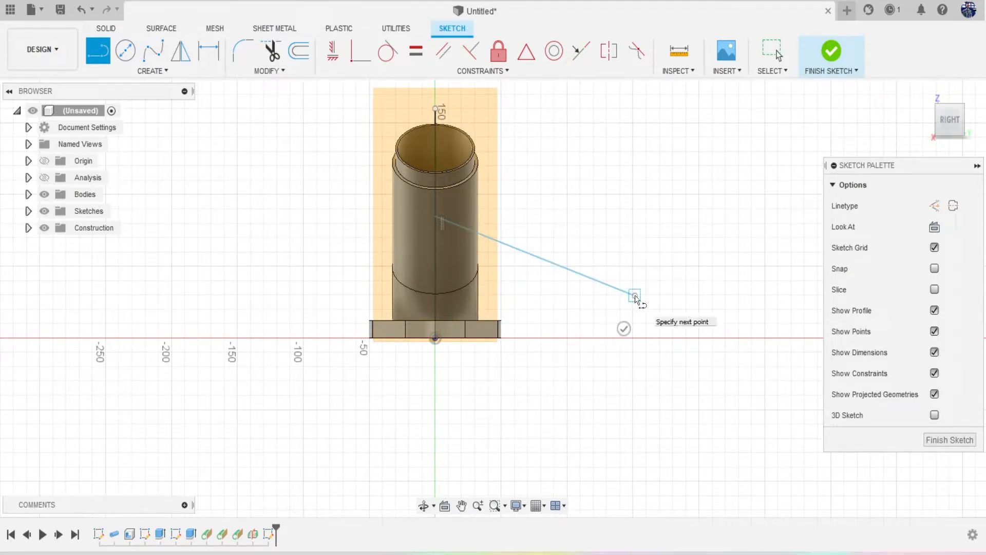
key("Escape")
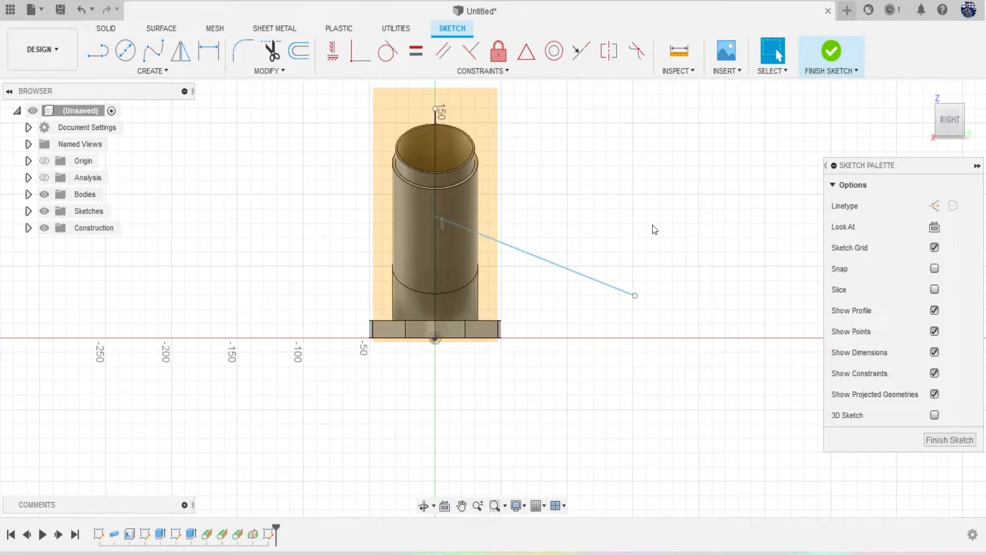
Dimension the angle between the slanted line and the lower part of the vertical line as 72°.
key("d")
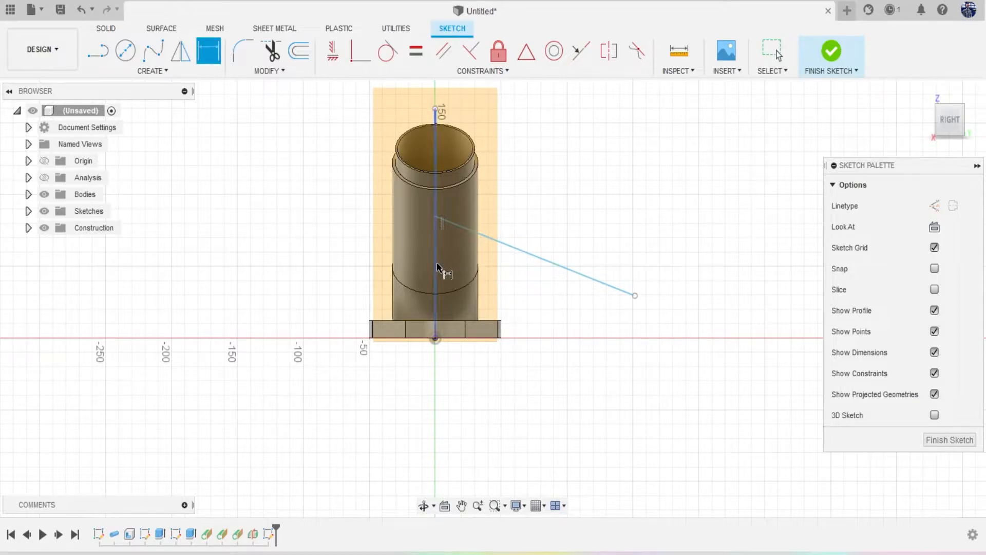
left_click(436, 270)
left_click(495, 241)
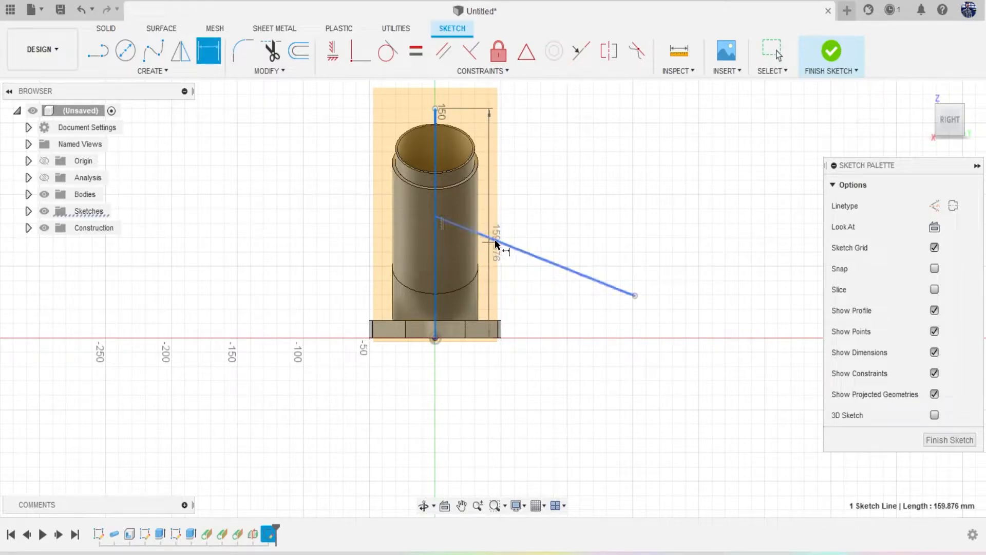
left_click(502, 273)
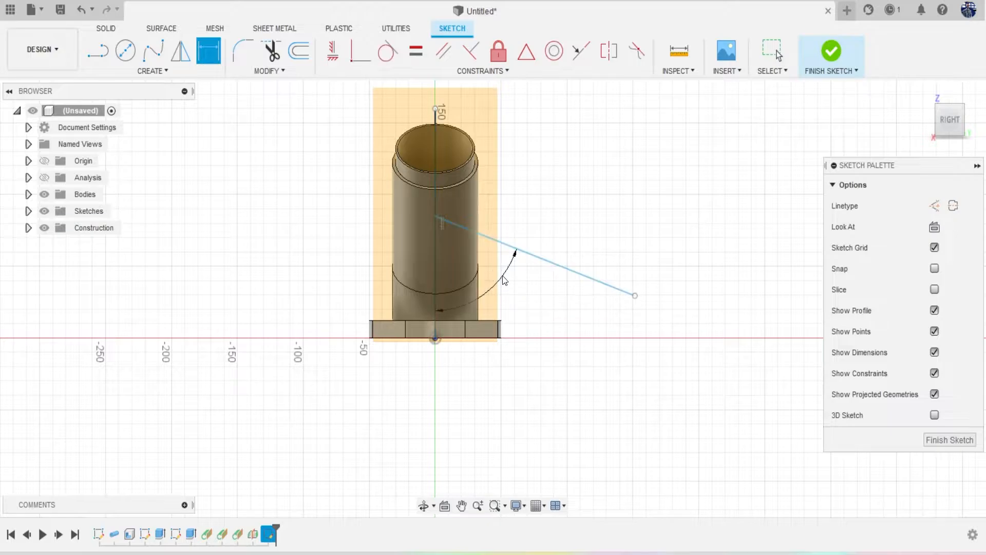
type("72")
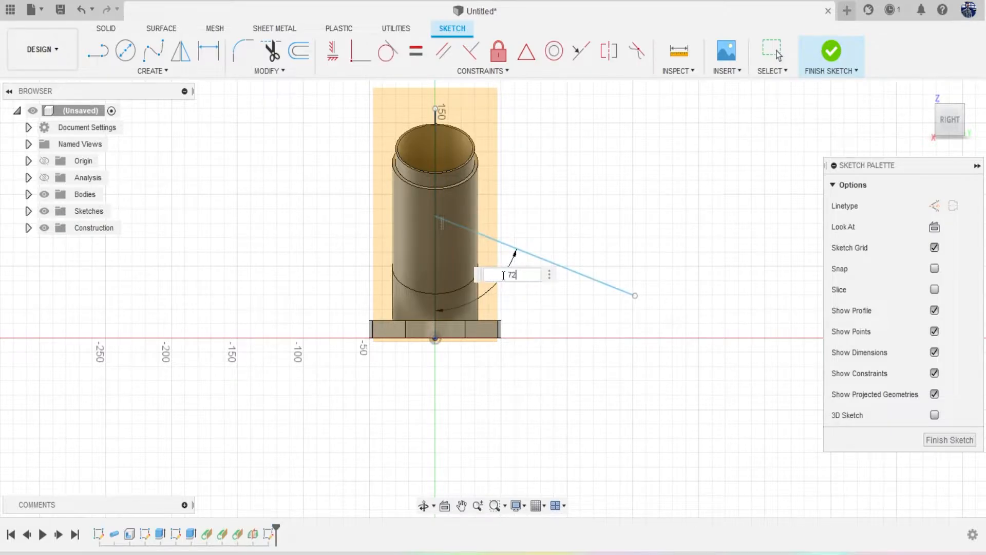
key("Return")
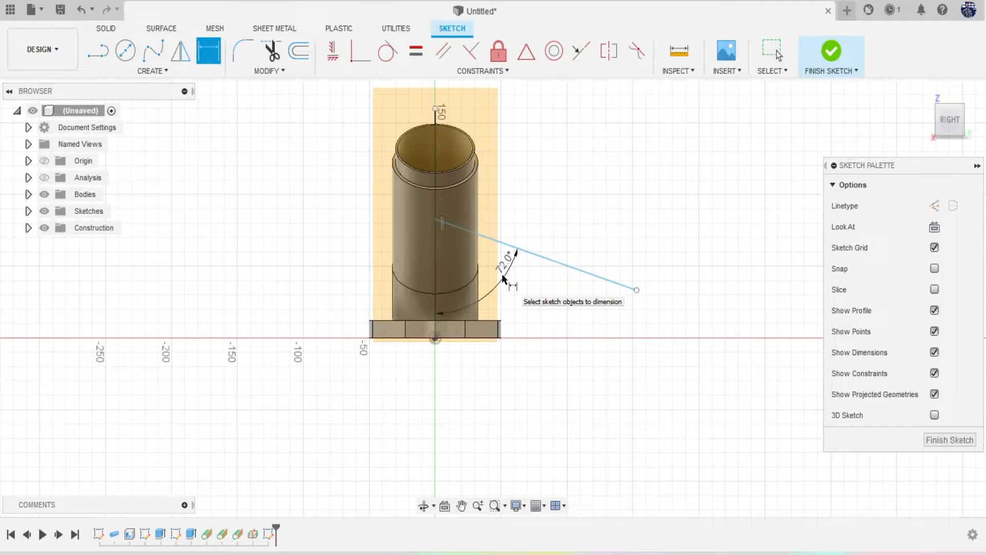
Dimension the horizontal distance between the slanted line's outer end and the vertical line's top endpoint as 200 mm.
left_click(637, 290)
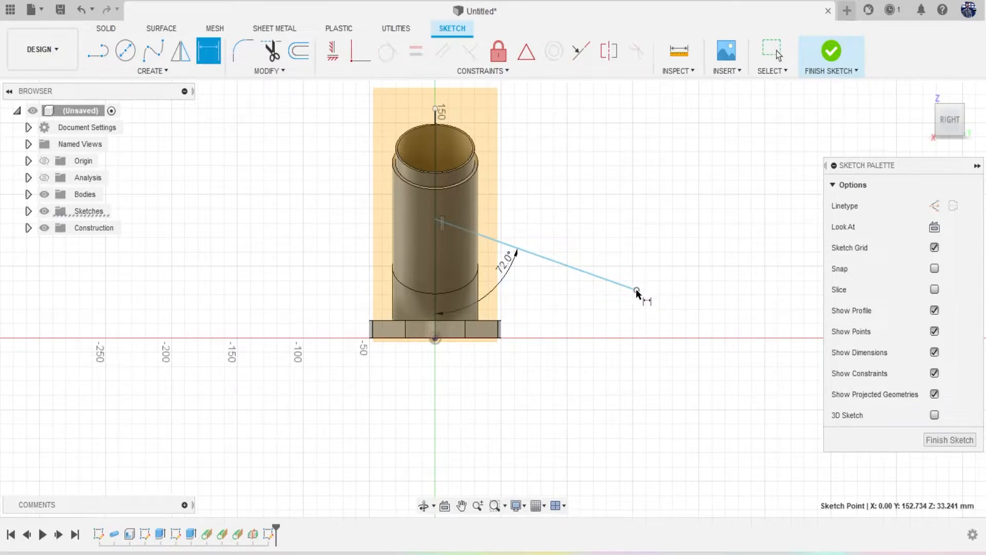
left_click(435, 109)
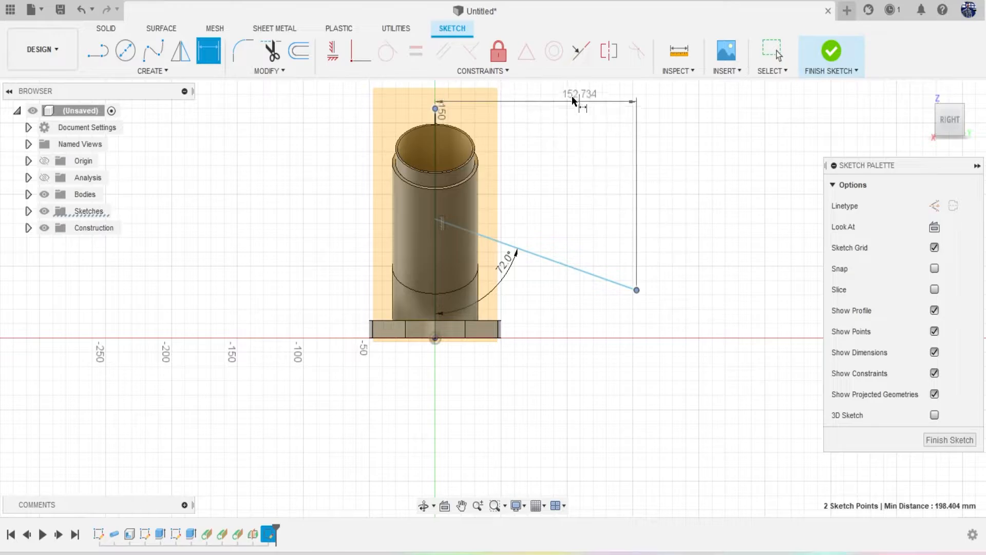
left_click(553, 95)
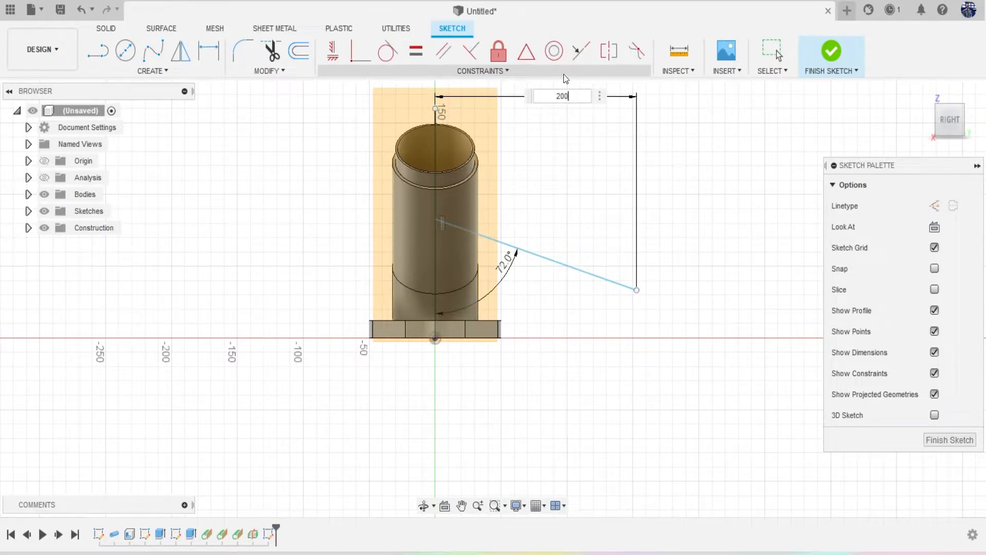
key("Return")
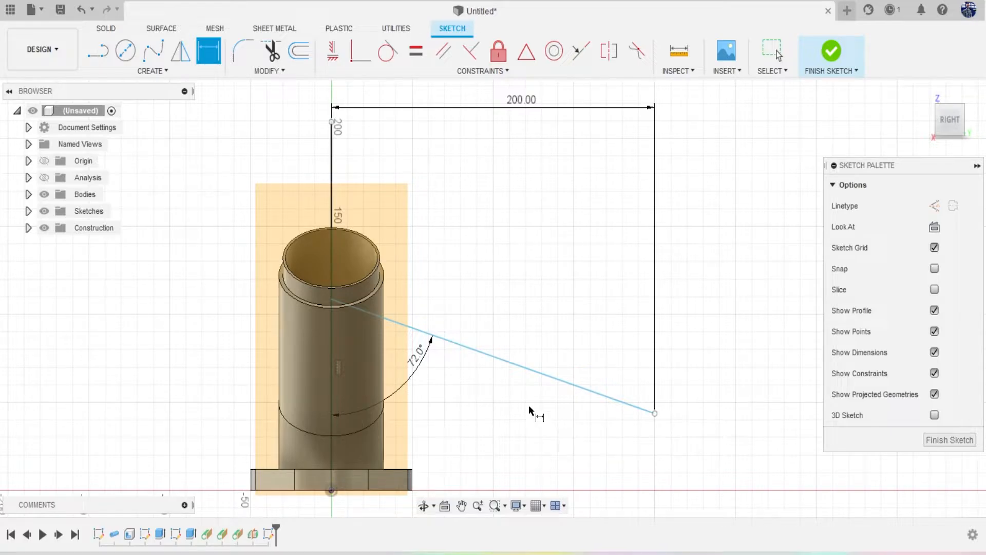
Dimension the slanted line's starting point 90 mm above the origin and finish the sketch.
left_click(331, 299)
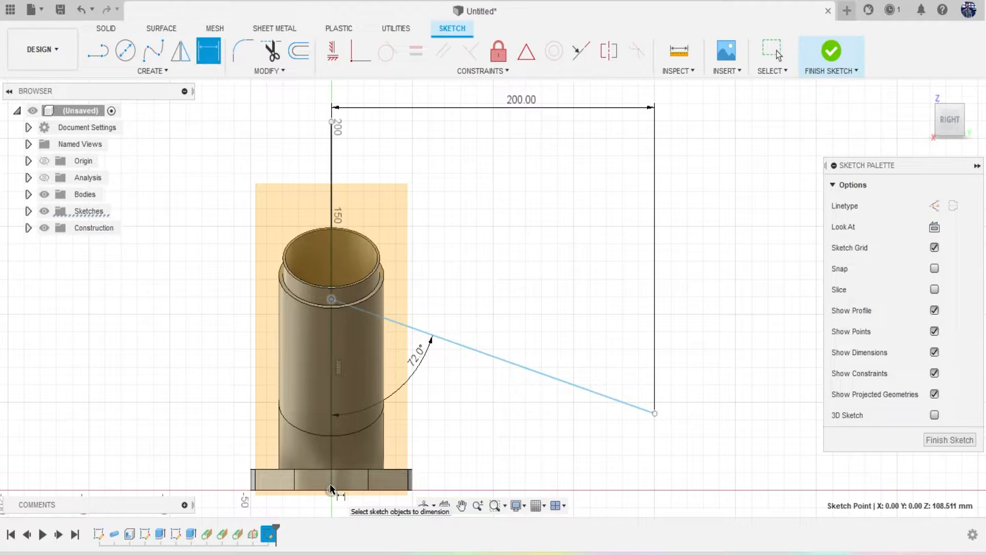
left_click(330, 488)
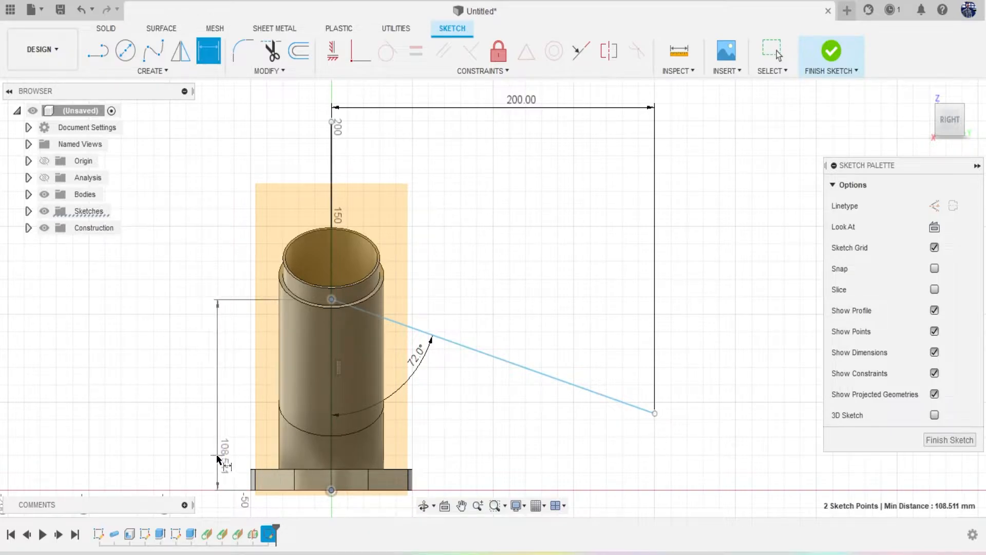
left_click(180, 452)
type("9")
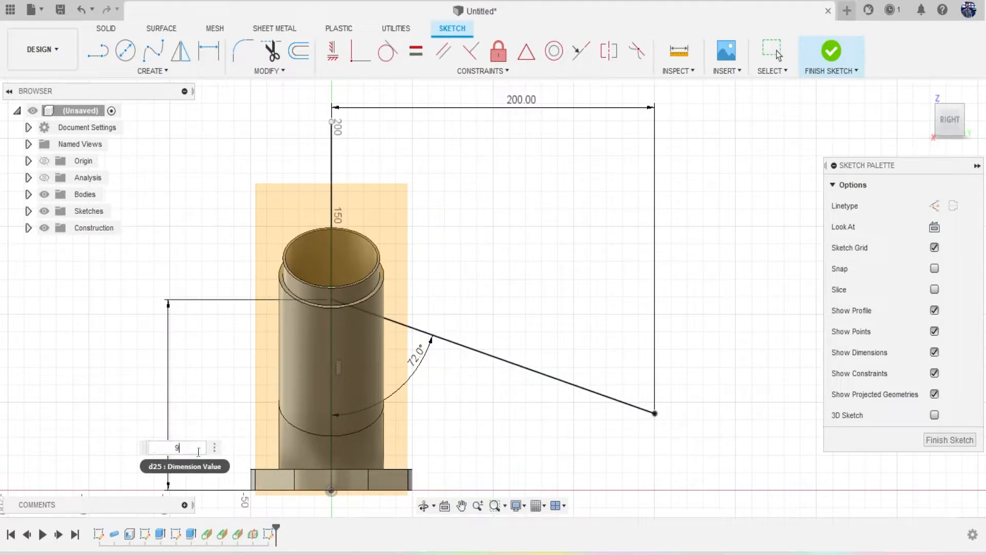
type("0")
key("Return")
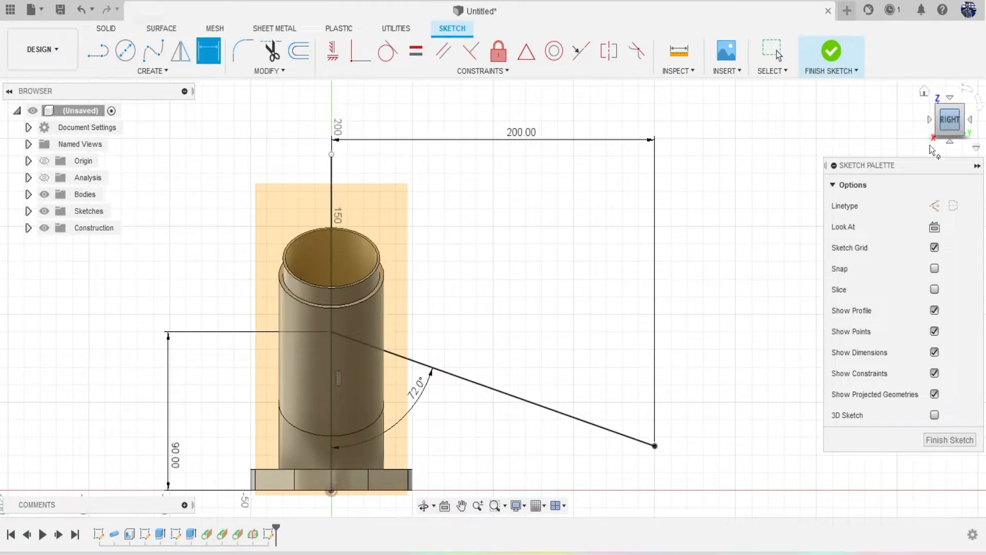
mouse_move(951, 128)
left_mouse_down()
mouse_move(897, 132)
mouse_move(895, 120)
mouse_move(885, 123)
mouse_move(888, 141)
mouse_move(860, 113)
mouse_move(879, 127)
mouse_move(920, 130)
left_mouse_up()
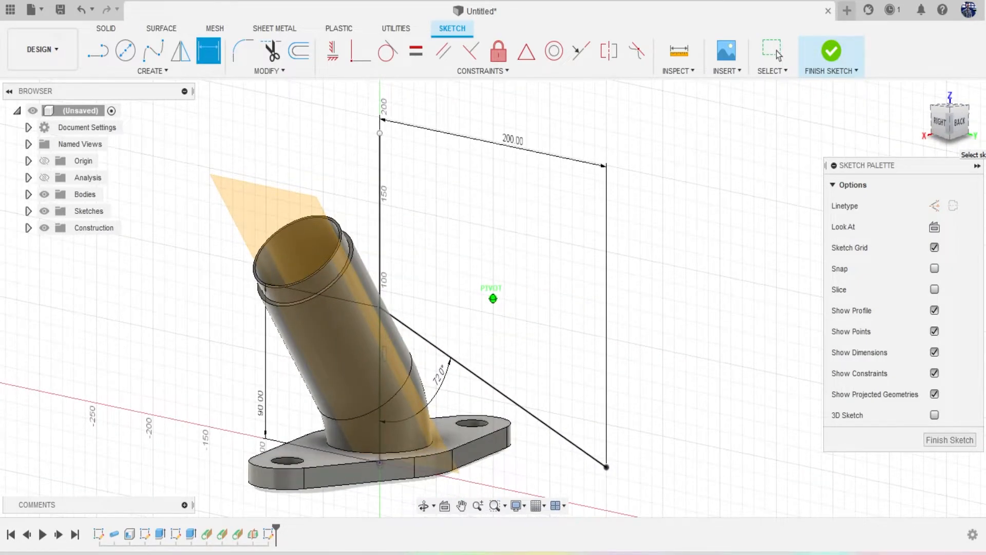
mouse_move(920, 129)
left_mouse_down()
mouse_move(891, 118)
mouse_move(923, 126)
mouse_move(907, 123)
mouse_move(860, 27)
left_mouse_up()
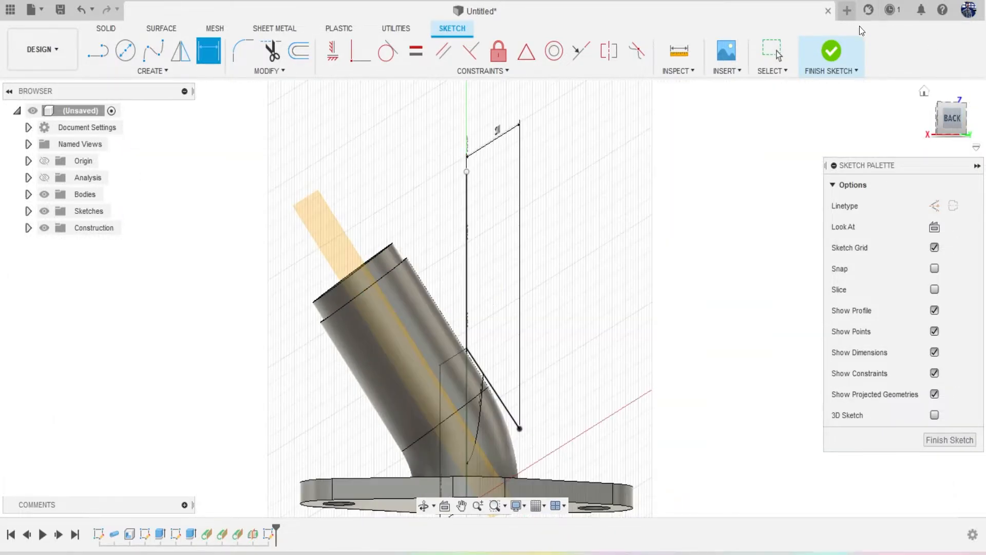
left_click(842, 52)
Start a sketch on the inclined midplane through the tube, project the slanted line onto it, and finish the sketch.
mouse_move(957, 128)
left_mouse_down()
mouse_move(982, 121)
mouse_move(974, 208)
mouse_move(969, 128)
left_mouse_up()
left_click(97, 50)
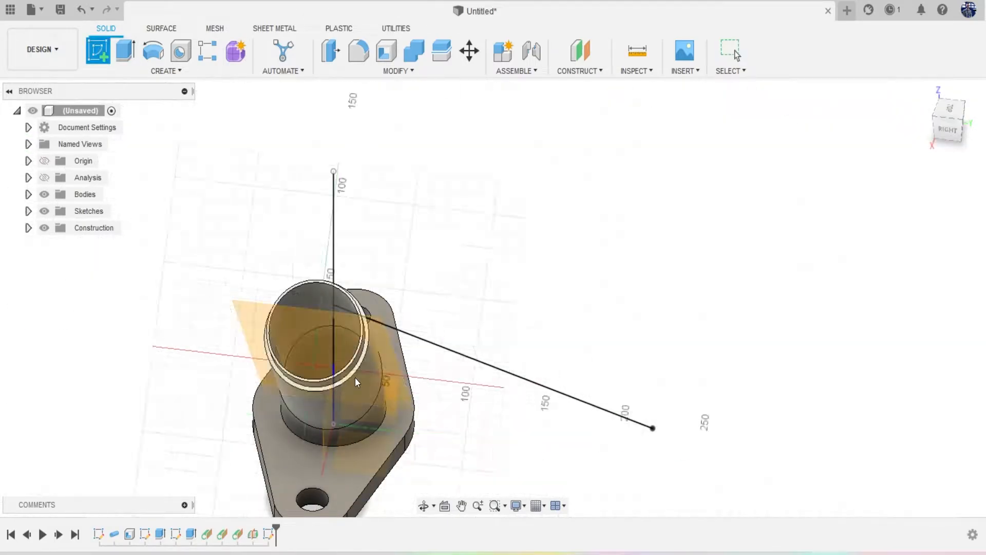
left_click(389, 359)
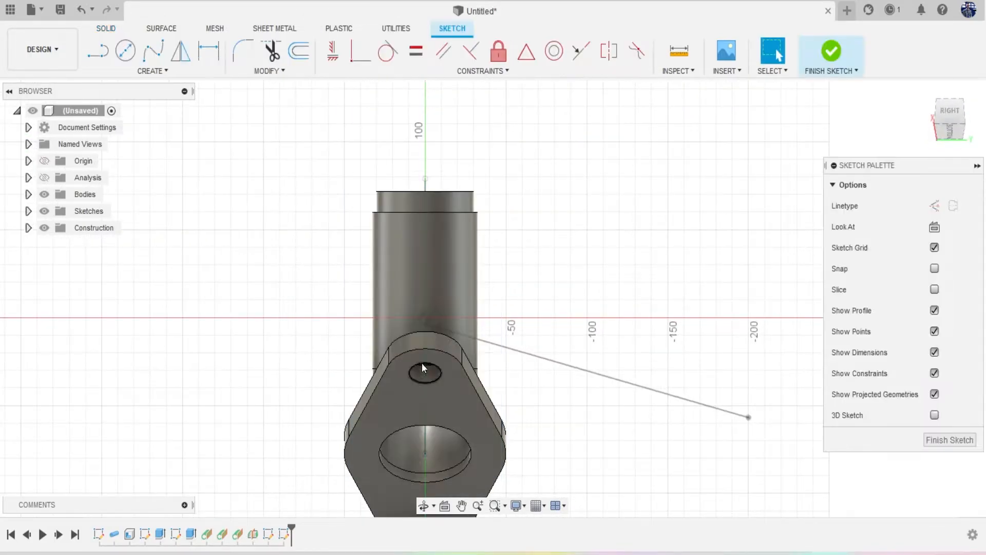
key("p")
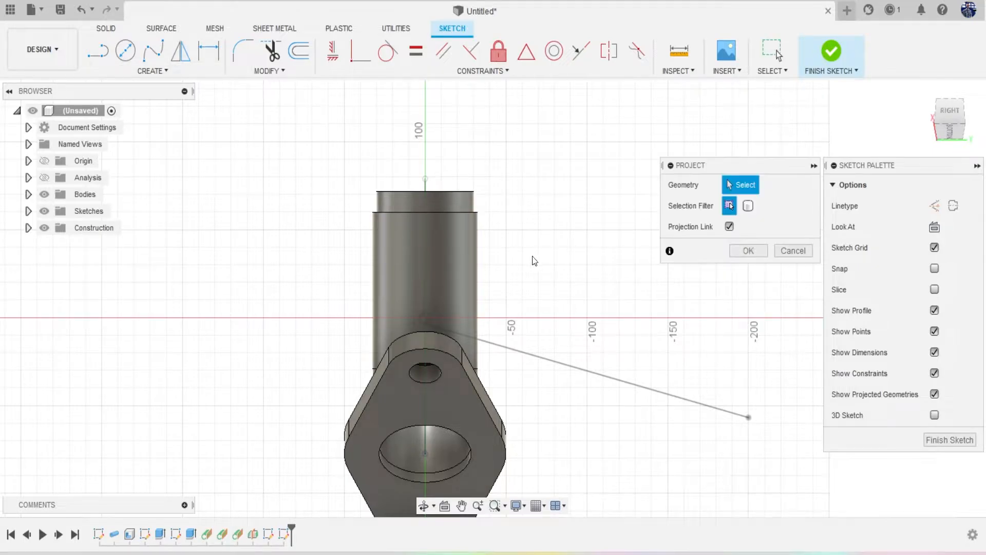
left_click(639, 384)
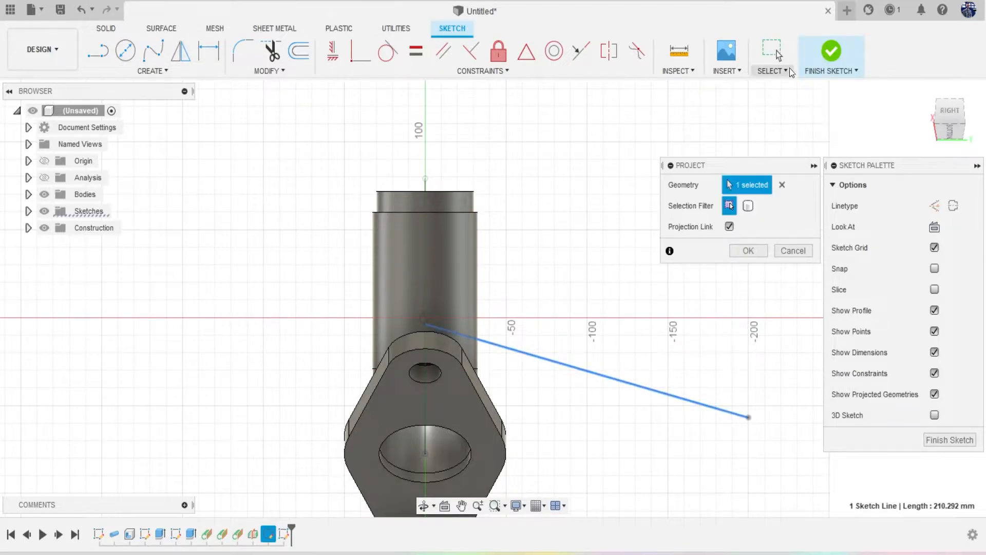
left_click(755, 249)
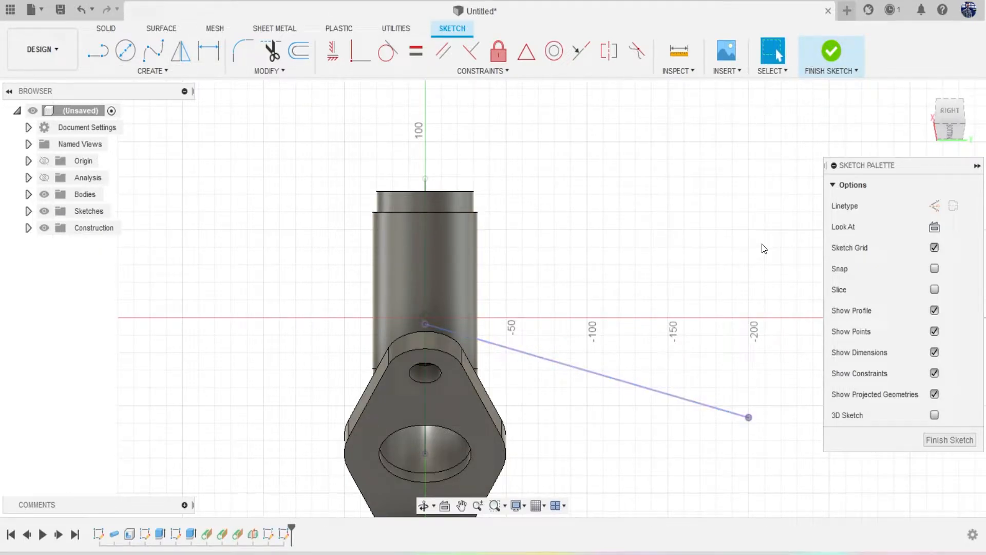
left_click(831, 52)
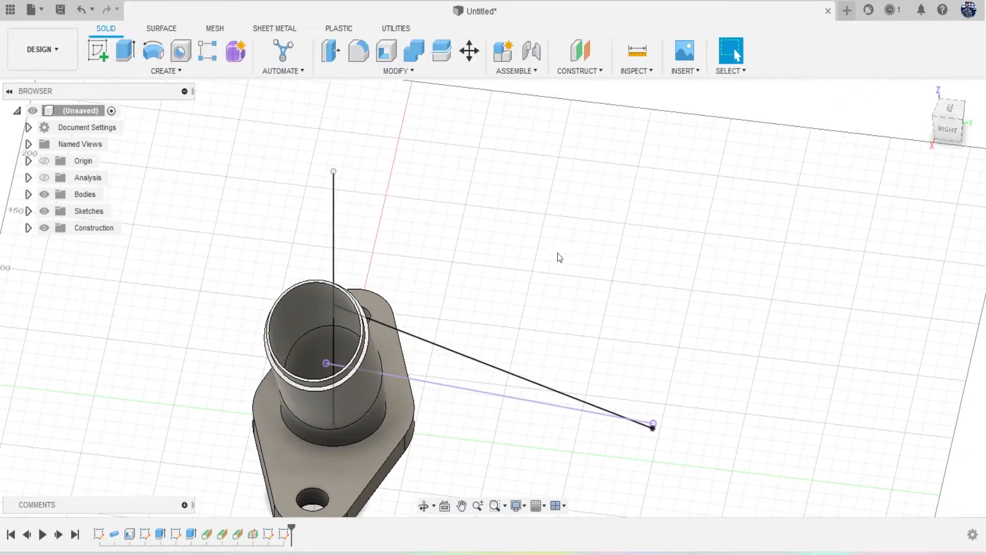
Hide Sketch4, which holds the vertical line and the original slanted line.
mouse_move(950, 132)
left_mouse_down()
mouse_move(949, 106)
mouse_move(929, 102)
mouse_move(882, 107)
mouse_move(853, 128)
mouse_move(876, 137)
mouse_move(919, 110)
mouse_move(924, 123)
left_mouse_up()
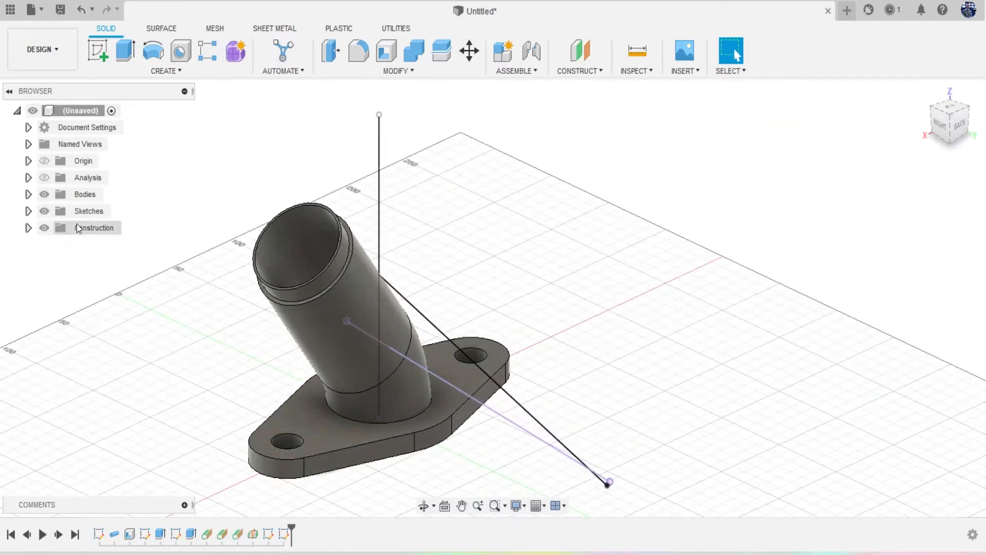
left_click(29, 211)
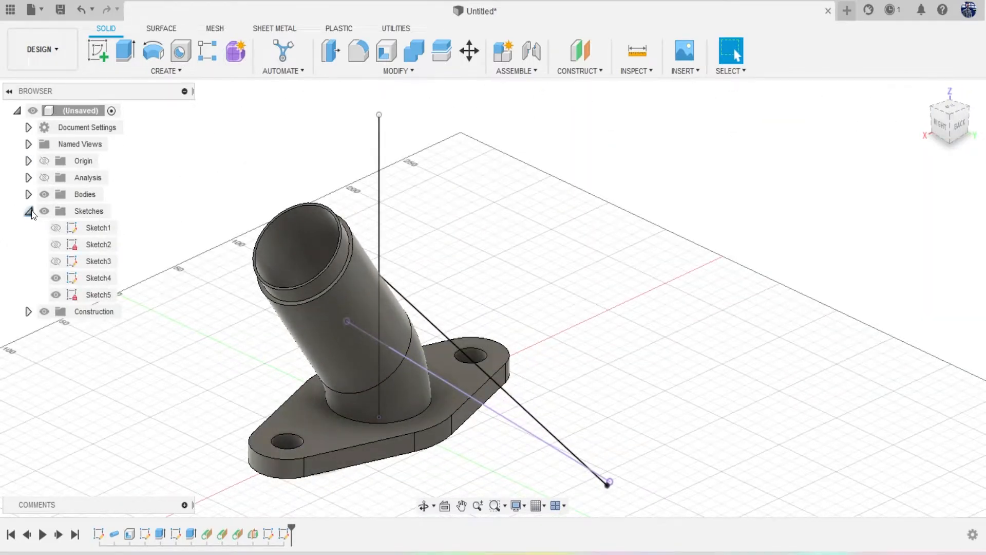
left_click(55, 278)
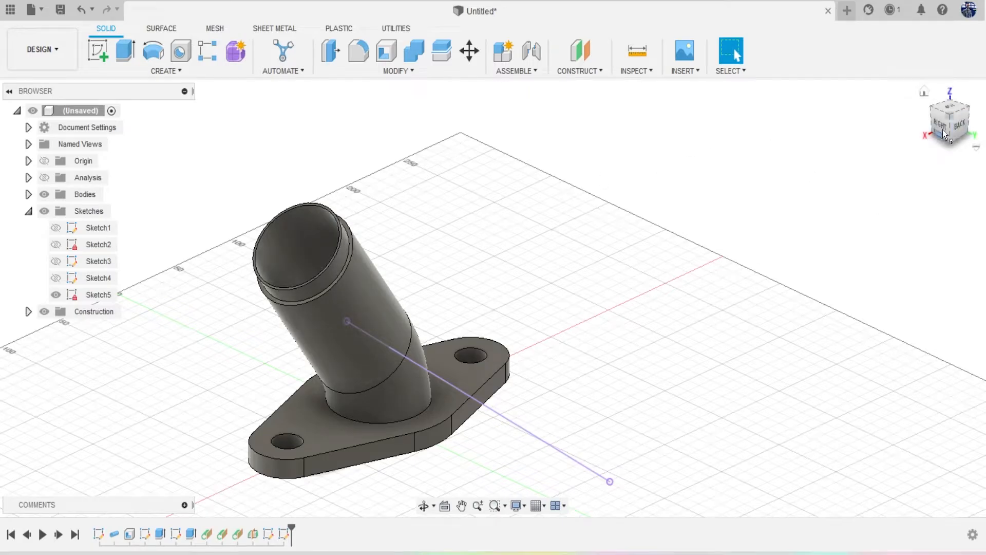
Start a Pipe along the projected line with a circular section and set its section size to 48 mm.
mouse_move(949, 126)
left_mouse_down()
mouse_move(950, 100)
mouse_move(937, 118)
mouse_move(962, 125)
left_mouse_up()
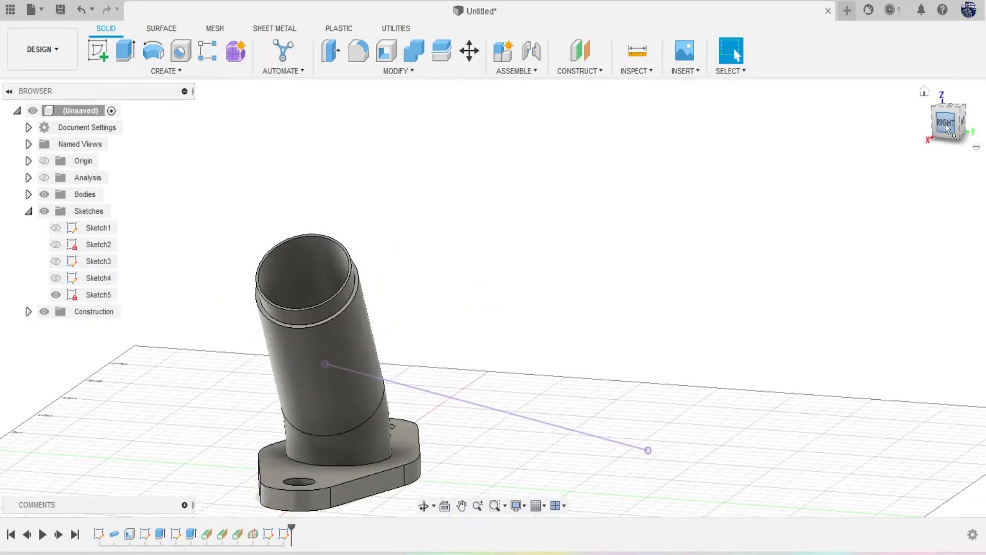
left_click(174, 72)
left_click(146, 364)
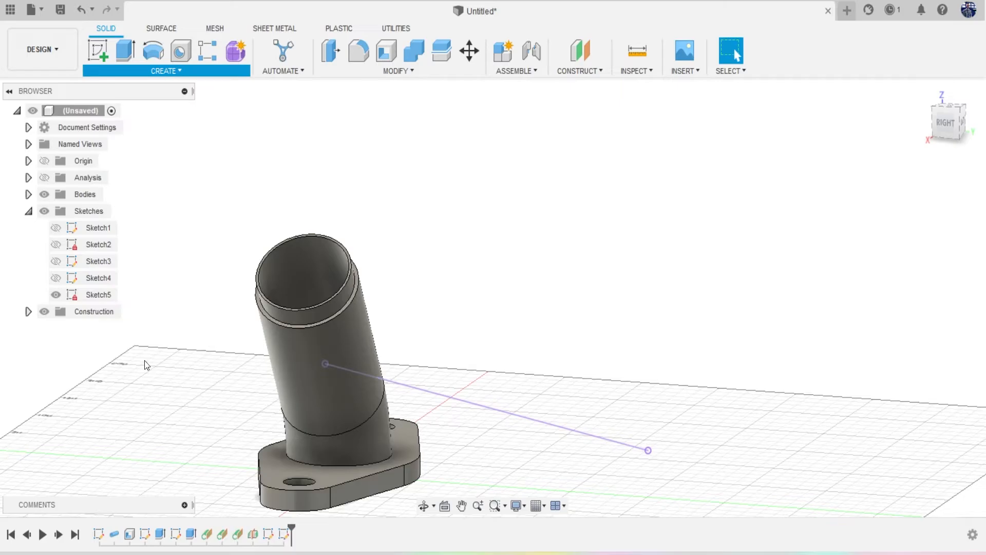
left_click(461, 400)
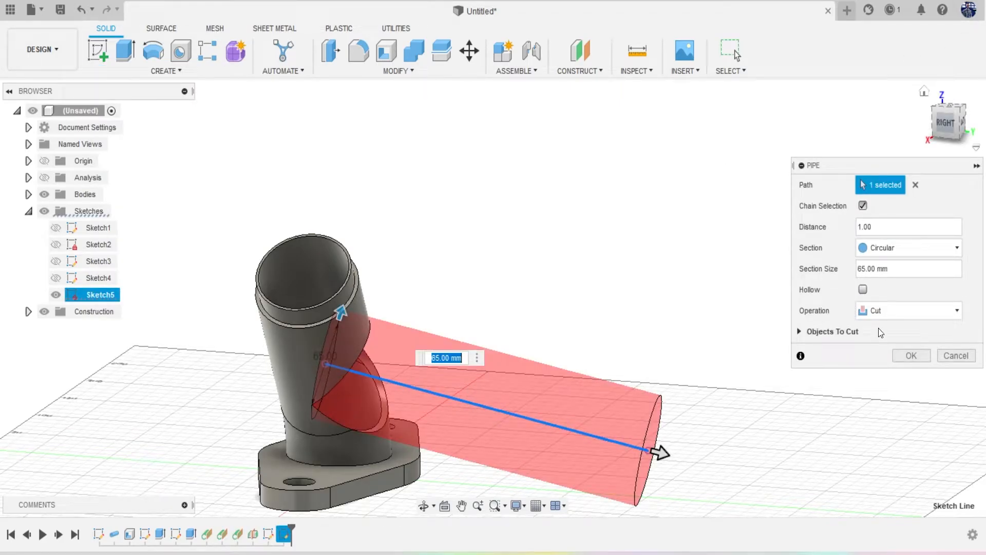
left_click(903, 268)
double_click(903, 269)
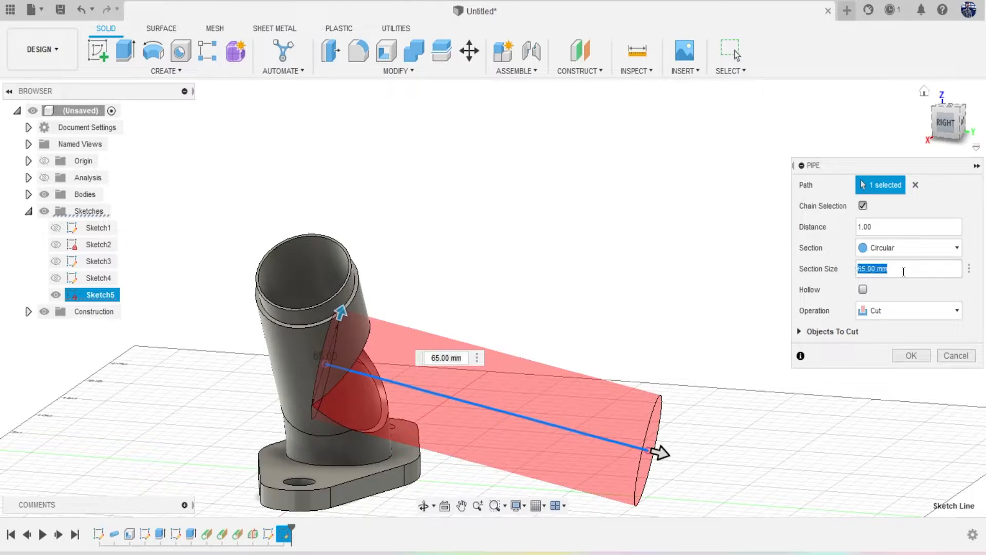
type("48")
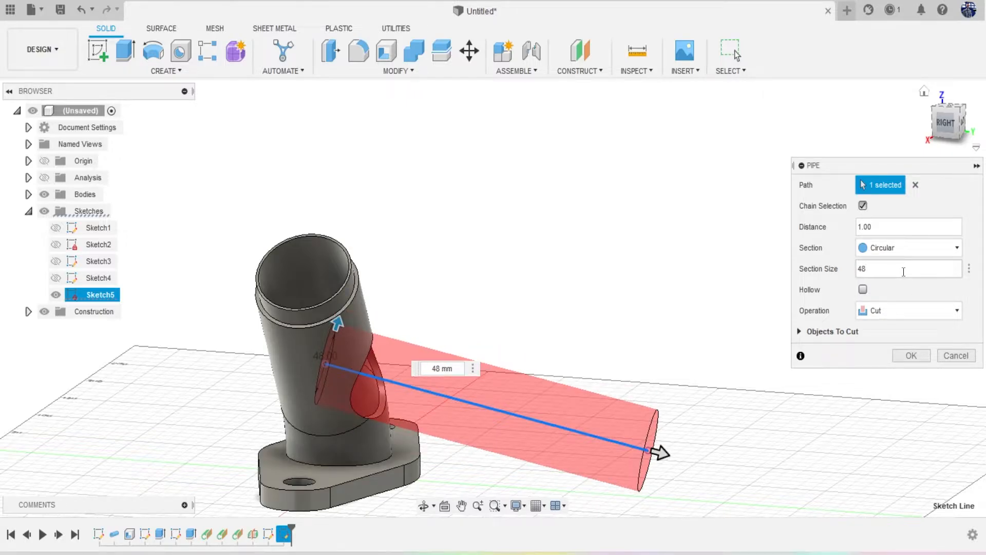
Set the pipe operation to Join and create the side branch on the tube.
left_click(895, 314)
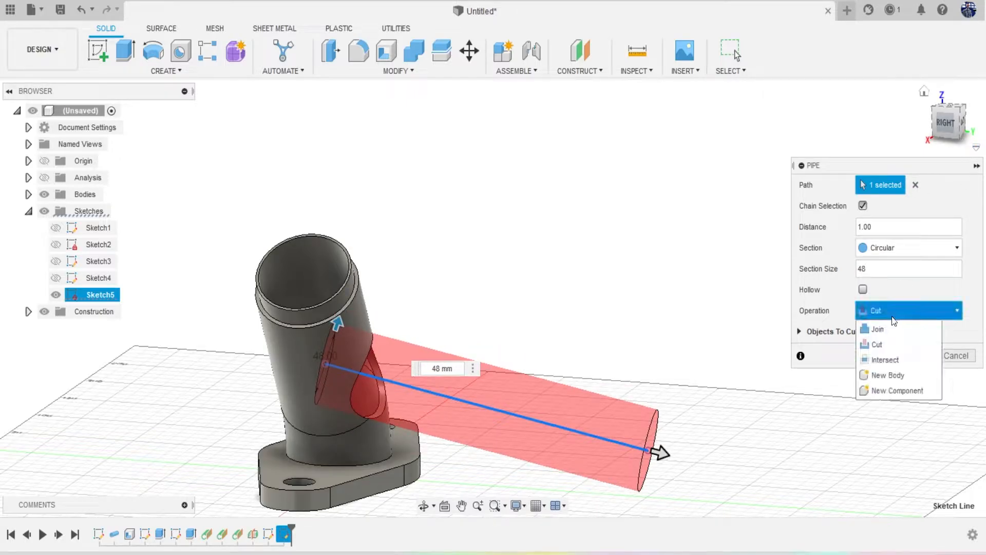
left_click(900, 341)
mouse_move(961, 121)
left_mouse_down()
mouse_move(965, 159)
mouse_move(950, 109)
mouse_move(905, 121)
mouse_move(957, 138)
left_mouse_up()
left_click(940, 129)
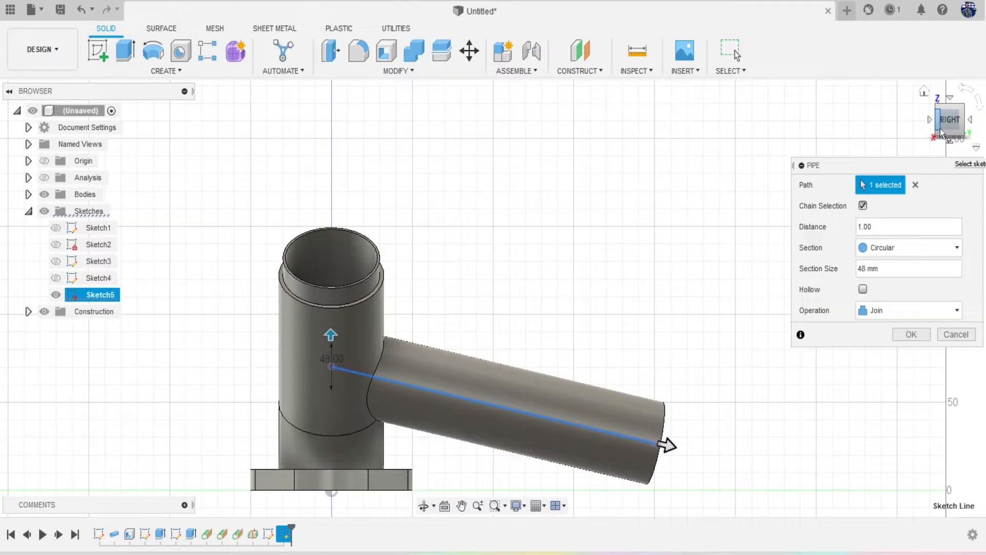
left_click_drag(940, 128, 945, 156)
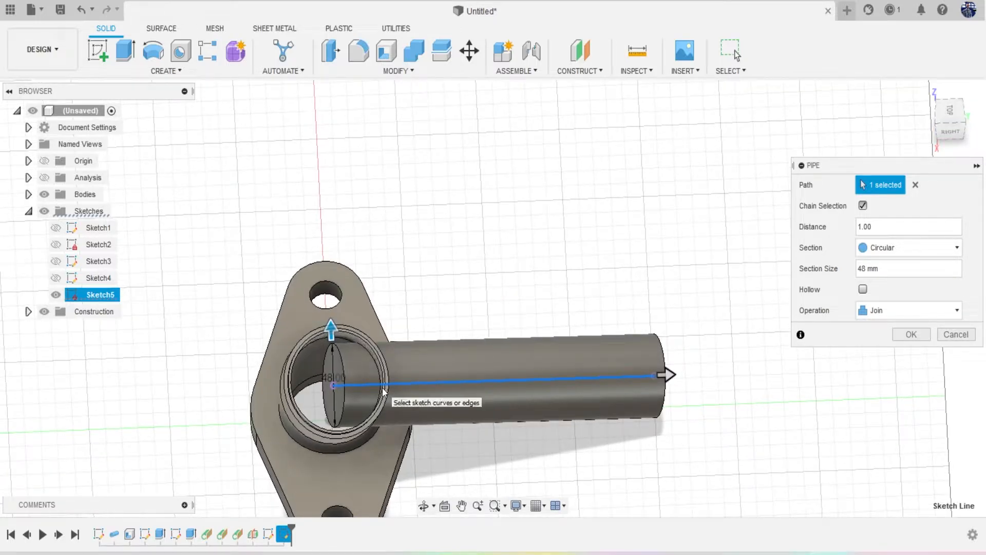
left_click(923, 337)
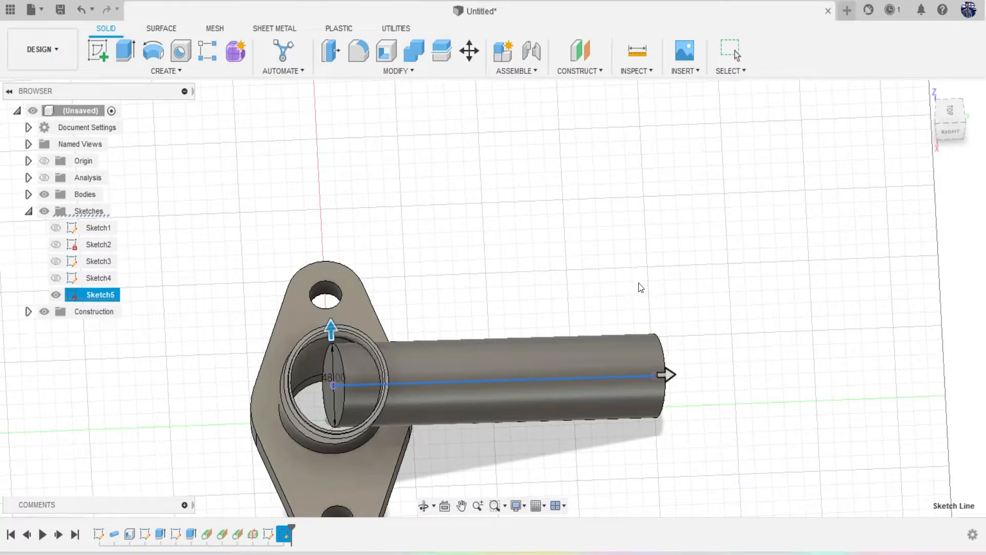
Try to shell the joined body with a 4 mm inside thickness, removing both end faces of the side branch.
middle_click_drag(680, 241, 681, 156)
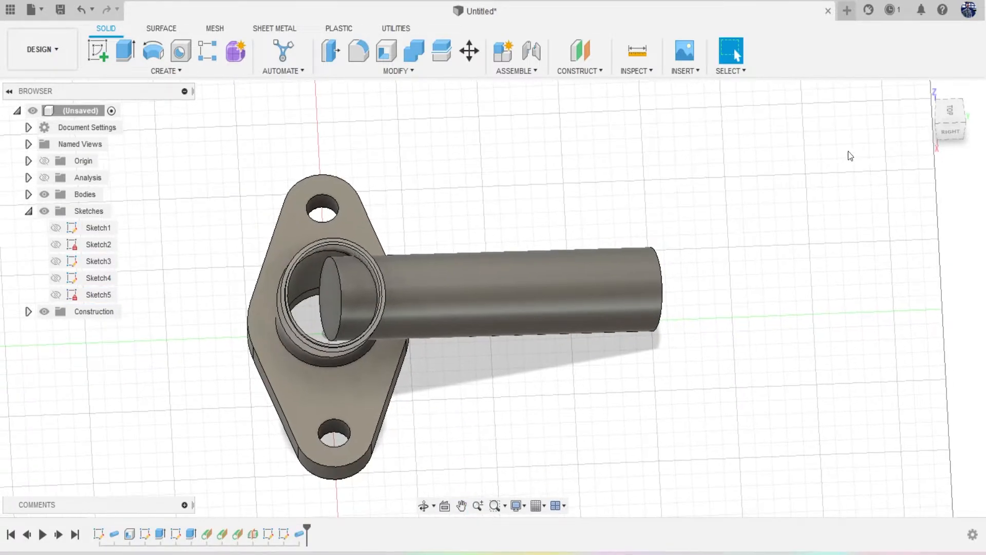
mouse_move(952, 136)
left_mouse_down()
mouse_move(938, 84)
mouse_move(905, 83)
mouse_move(895, 58)
mouse_move(905, 103)
mouse_move(953, 138)
left_mouse_up()
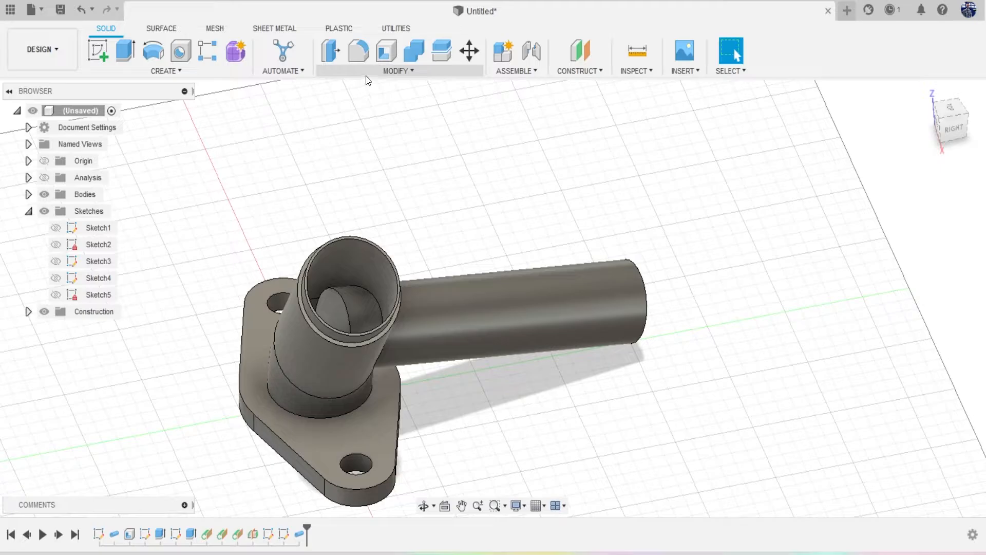
left_click(386, 57)
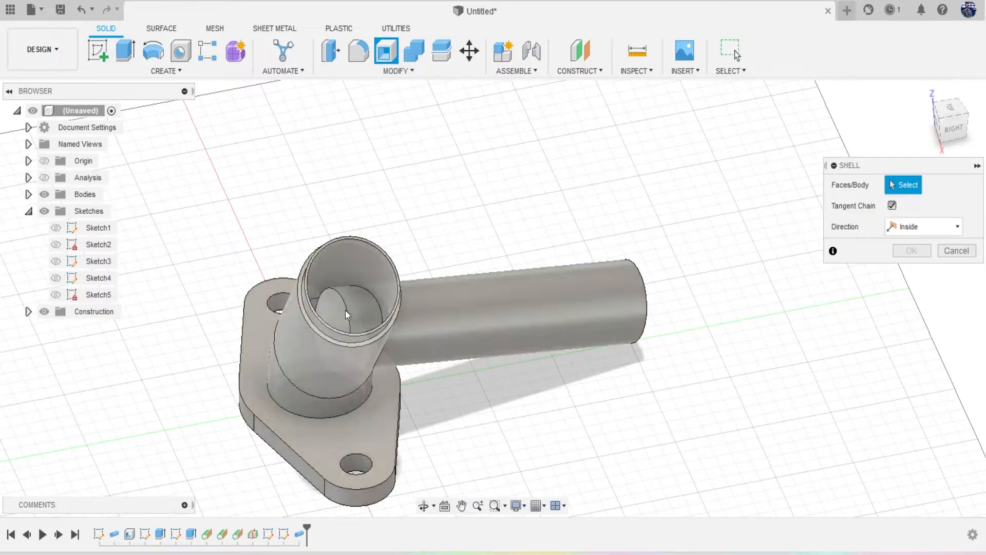
left_click(339, 317)
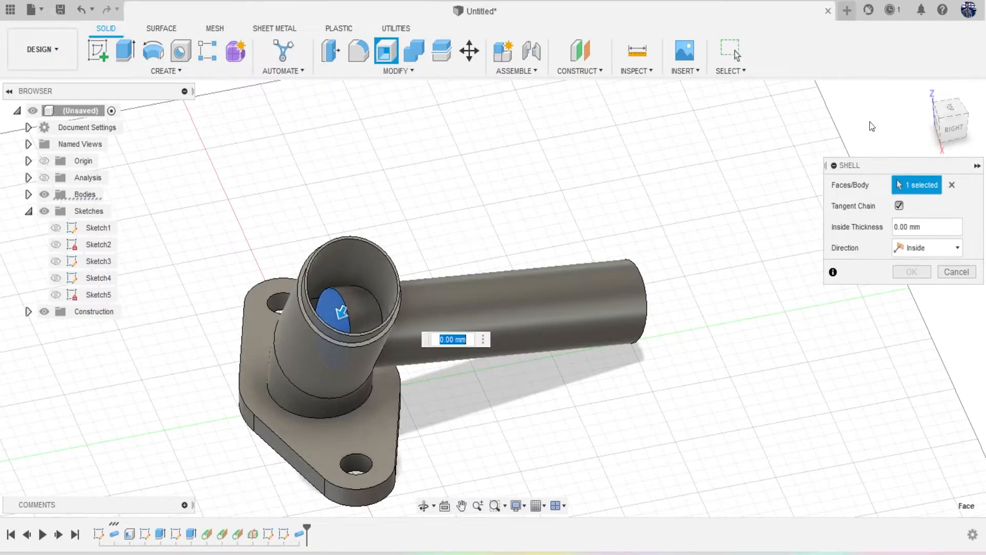
left_click(966, 136)
left_click(655, 344)
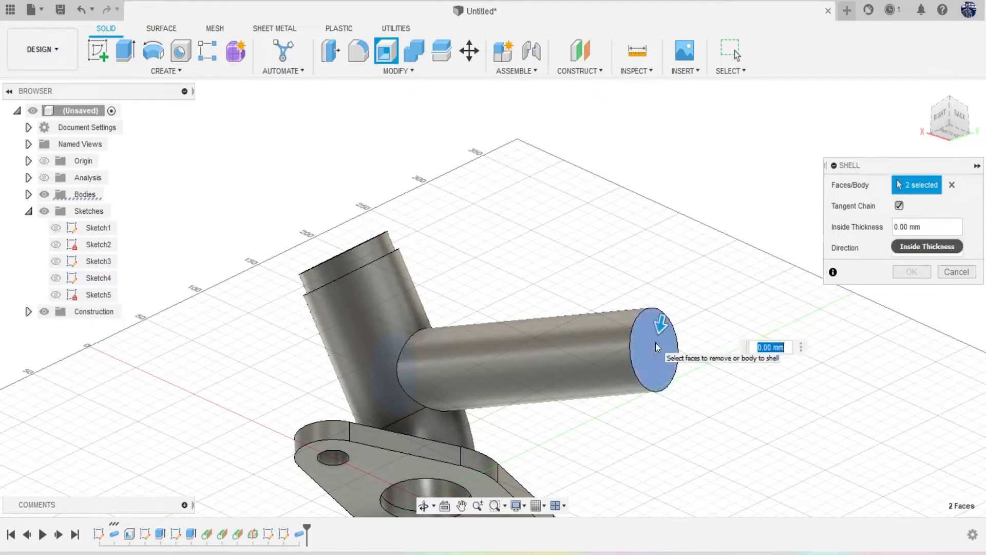
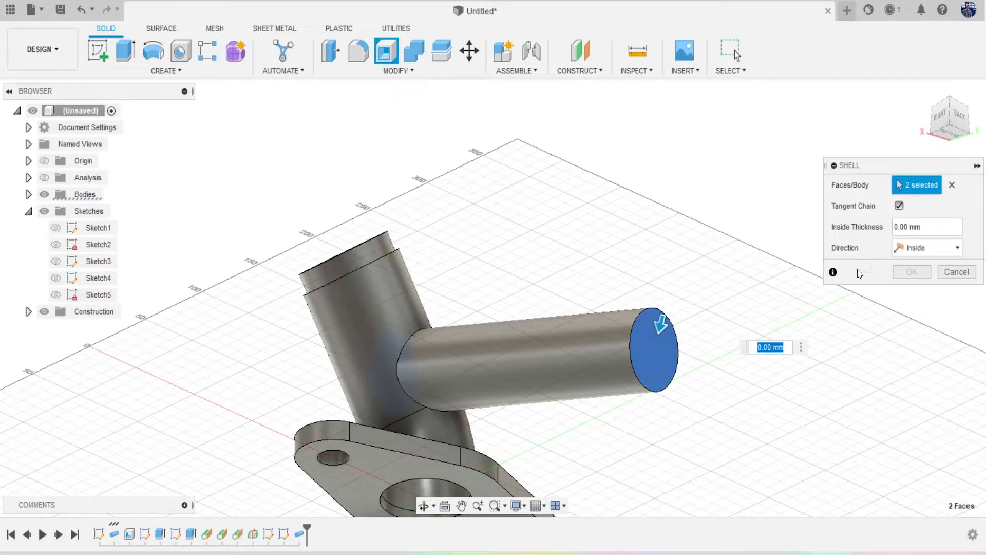
type("R4")
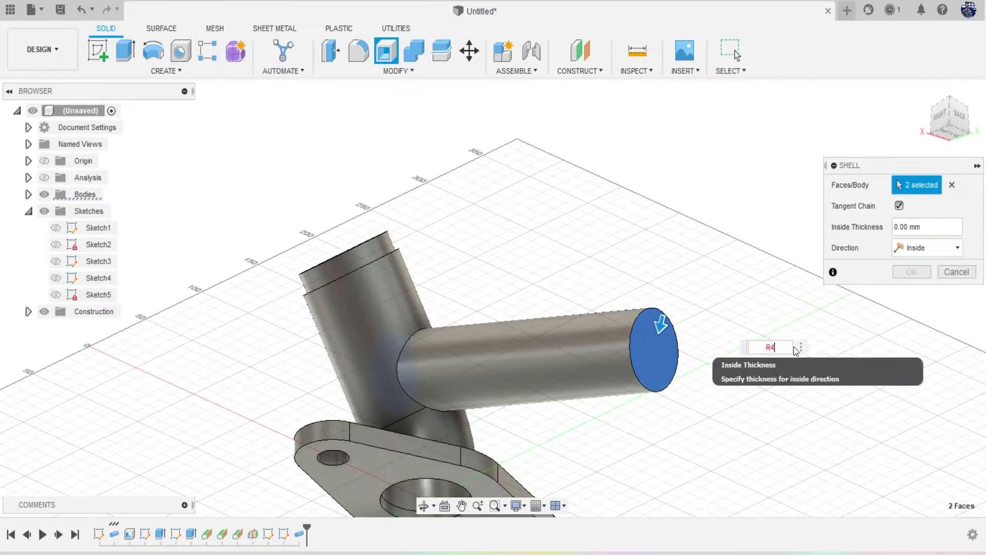
key("Return")
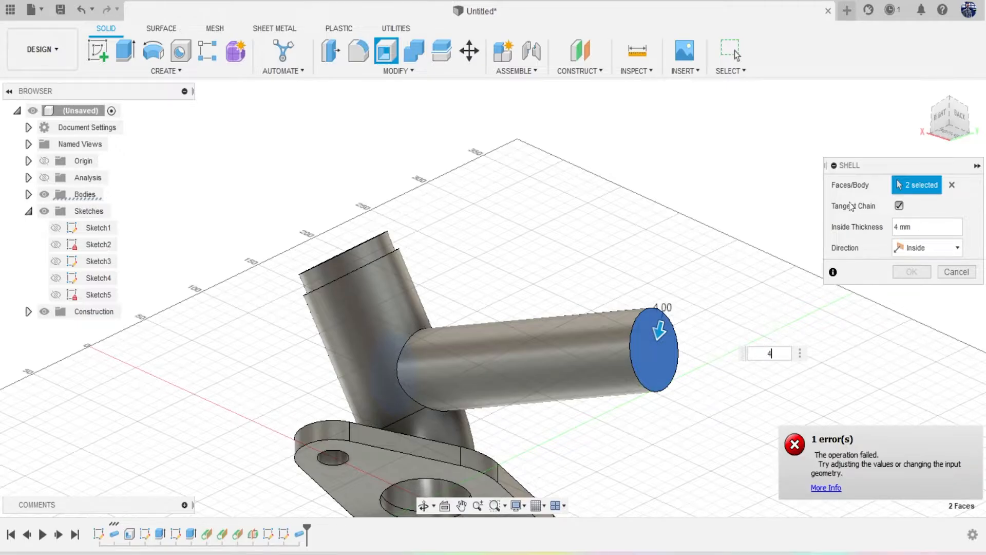
mouse_move(943, 131)
left_mouse_down()
mouse_move(966, 185)
mouse_move(907, 257)
mouse_move(877, 378)
left_mouse_up()
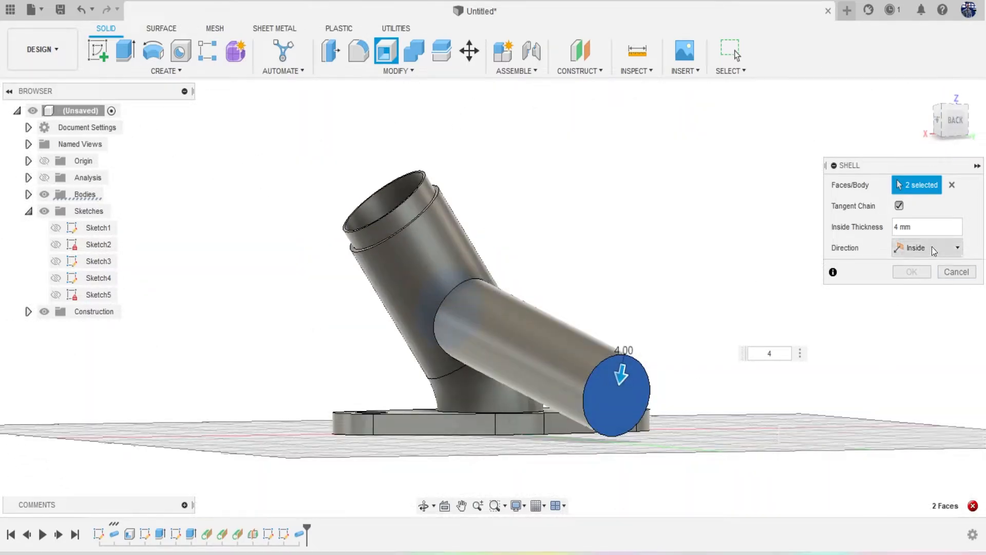
left_click(957, 267)
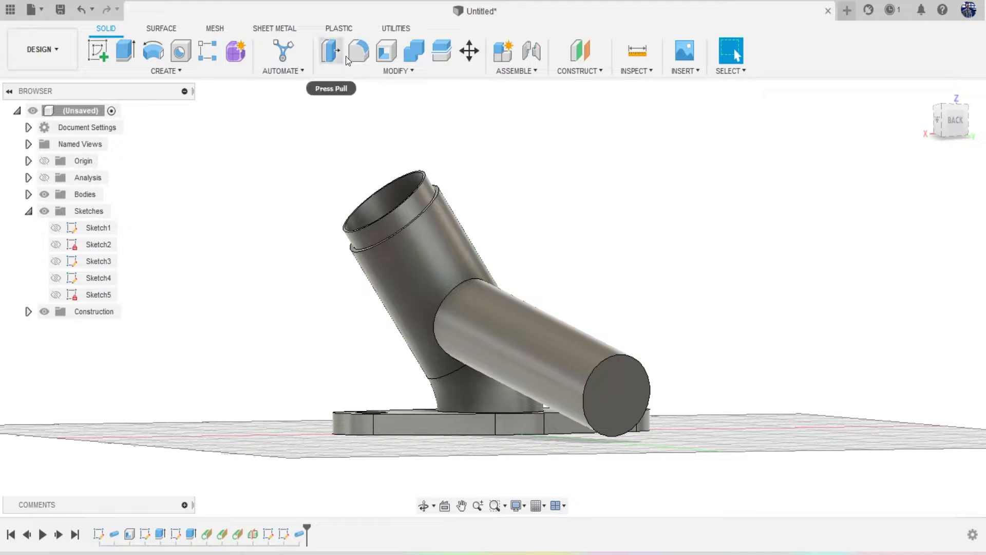
Try to shell the joined body about 4.7 mm inward, removing only the outer end face of the side branch.
left_click(386, 50)
left_click(619, 396)
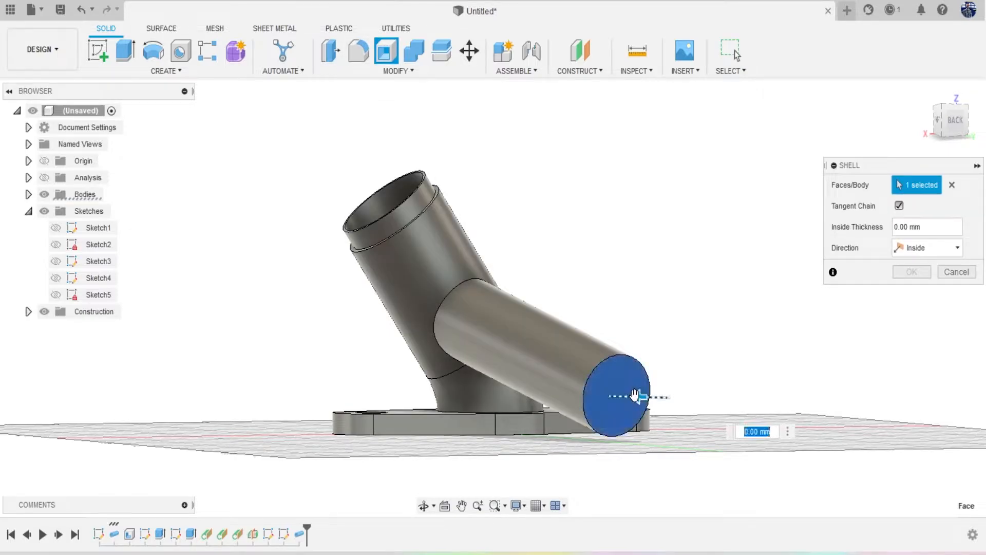
left_click_drag(635, 394, 629, 393)
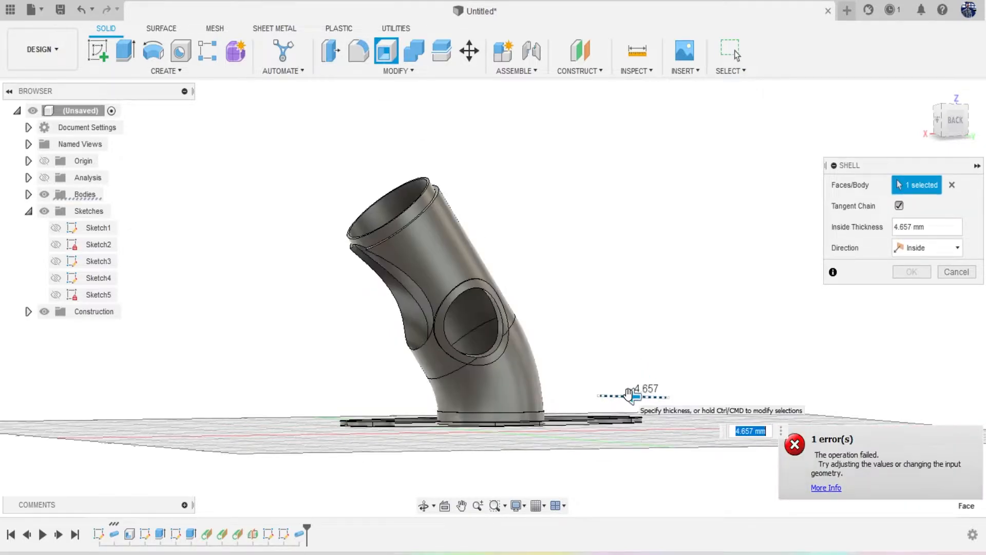
left_click(946, 273)
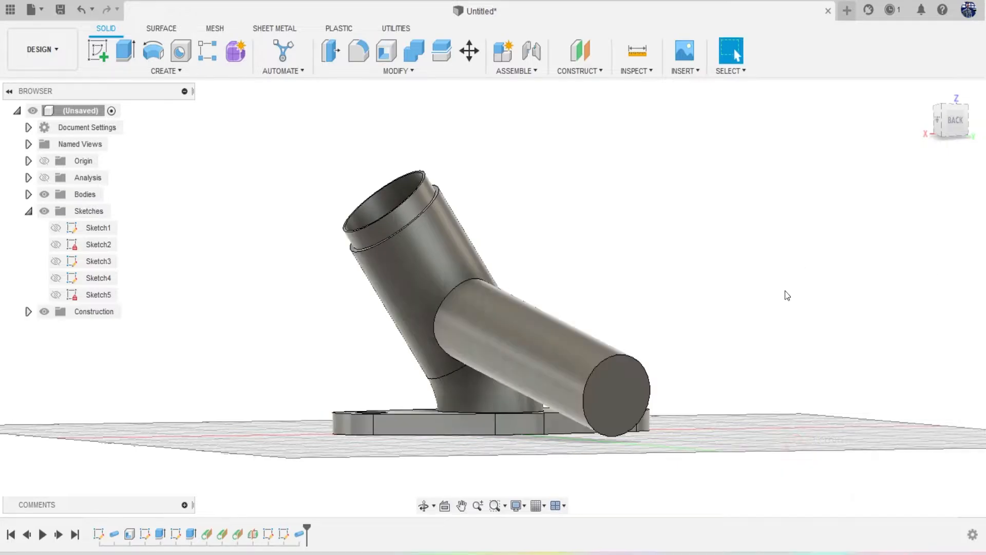
Edit the side branch's pipe feature and change its operation to New Body.
left_click_drag(963, 135, 964, 137)
middle_click_drag(493, 298, 473, 239, "shift")
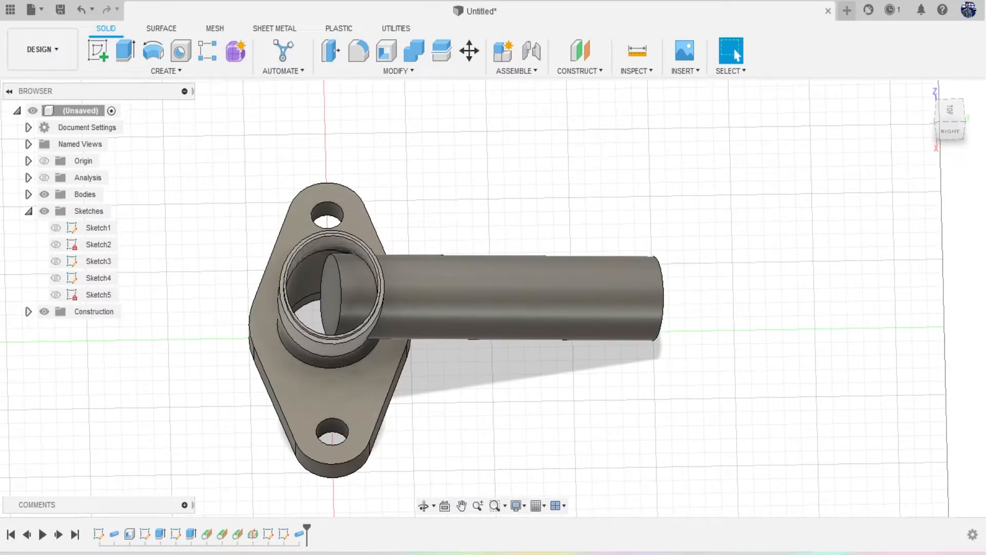
right_click(300, 535)
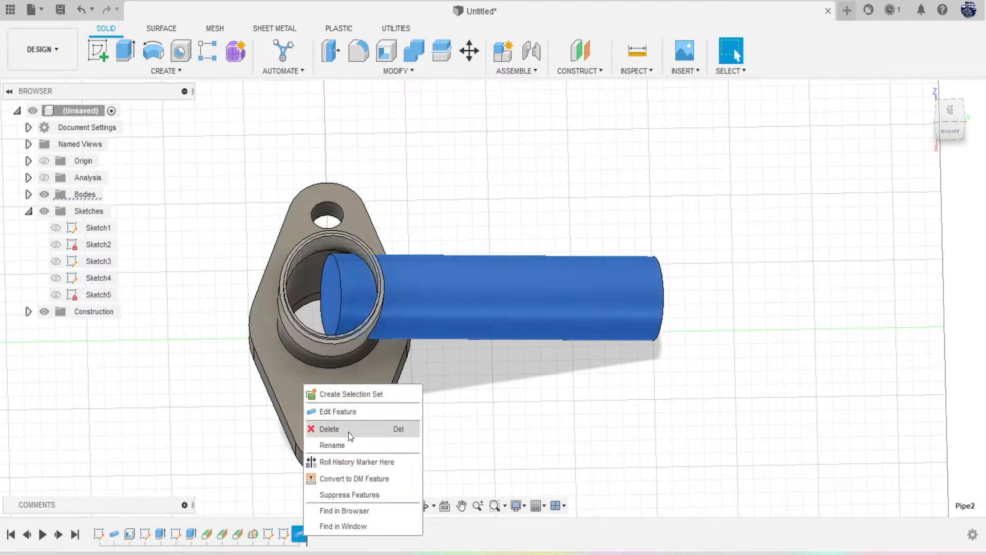
left_click(352, 417)
left_click(878, 310)
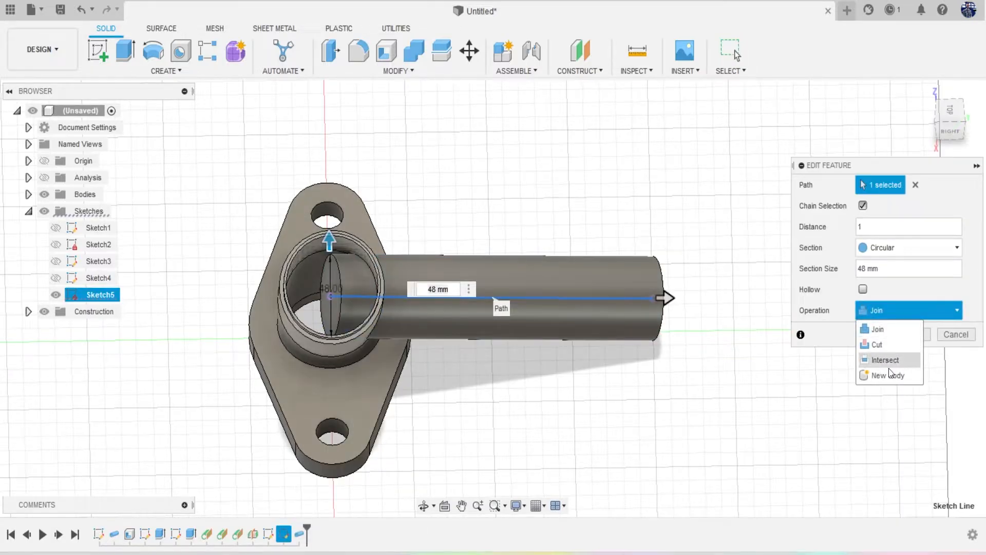
left_click(890, 374)
left_click(907, 337)
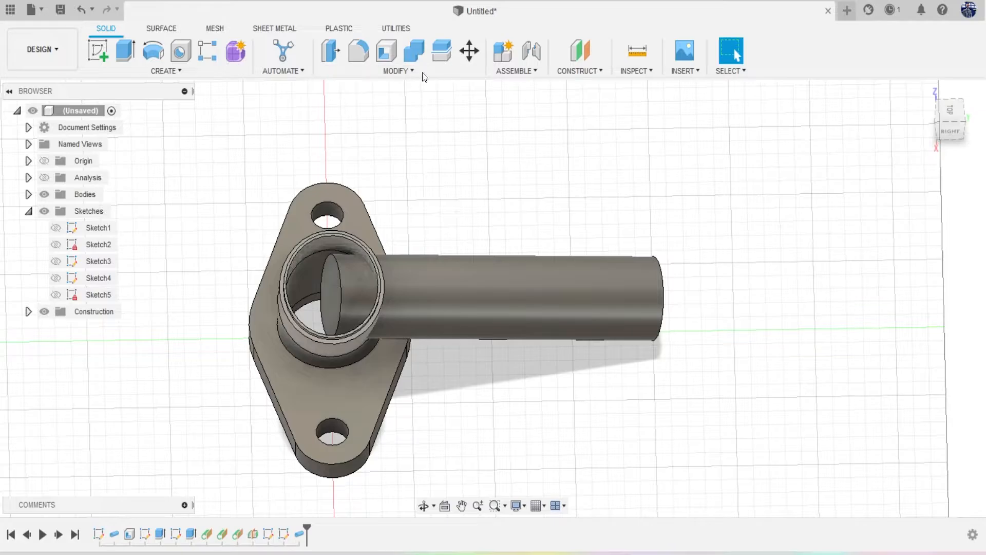
Shell the side branch body with a 4 mm inside thickness, removing both of its end faces.
left_click(386, 51)
left_click(334, 283)
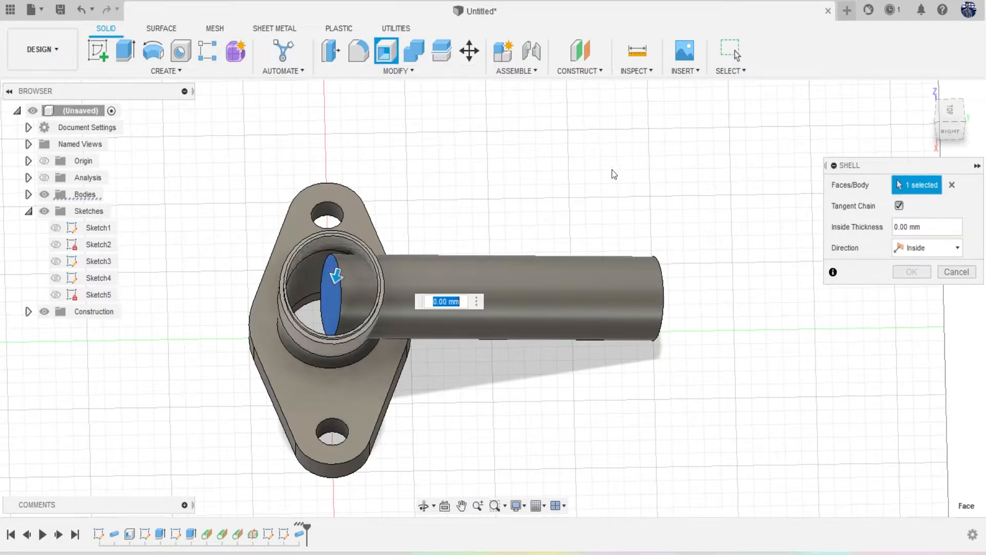
left_click_drag(918, 118, 895, 99)
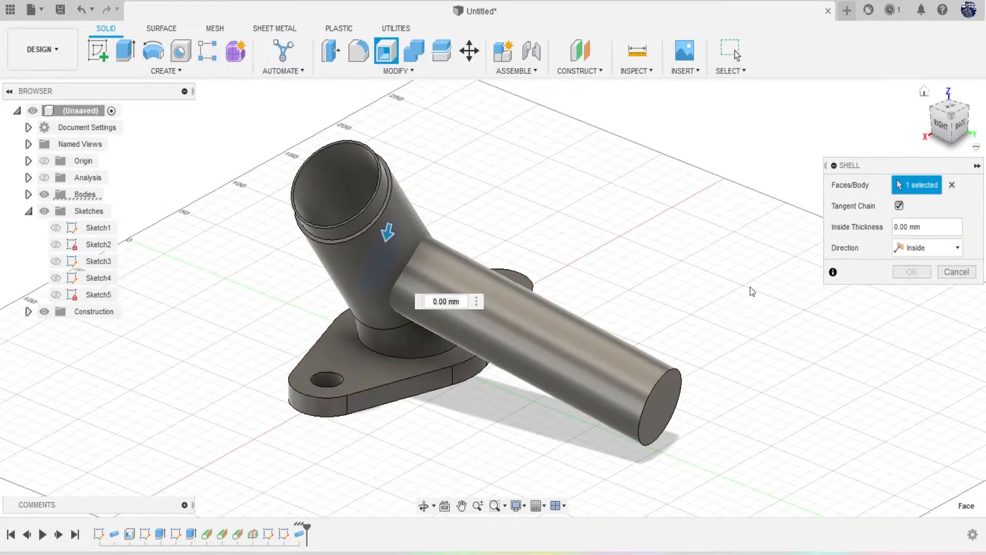
left_click(647, 417)
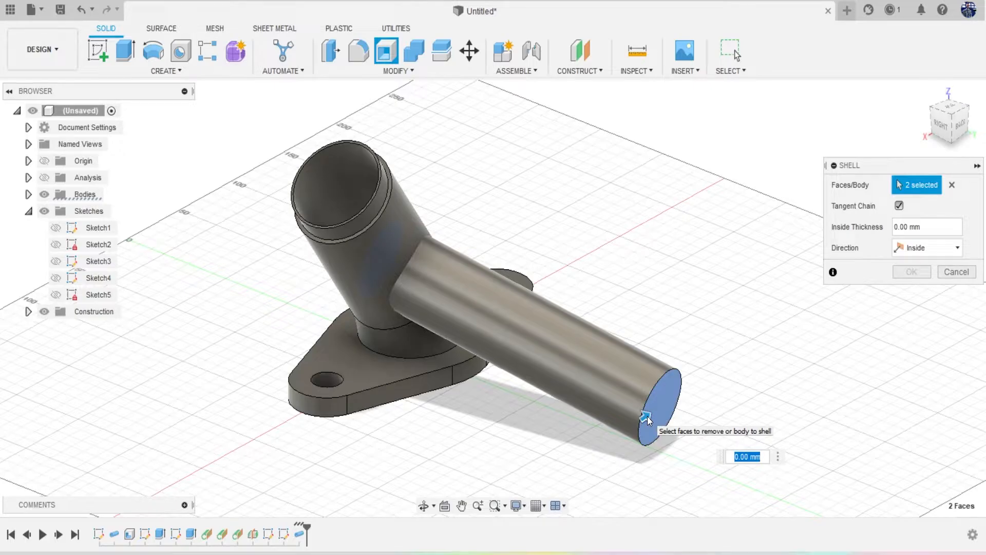
type("4")
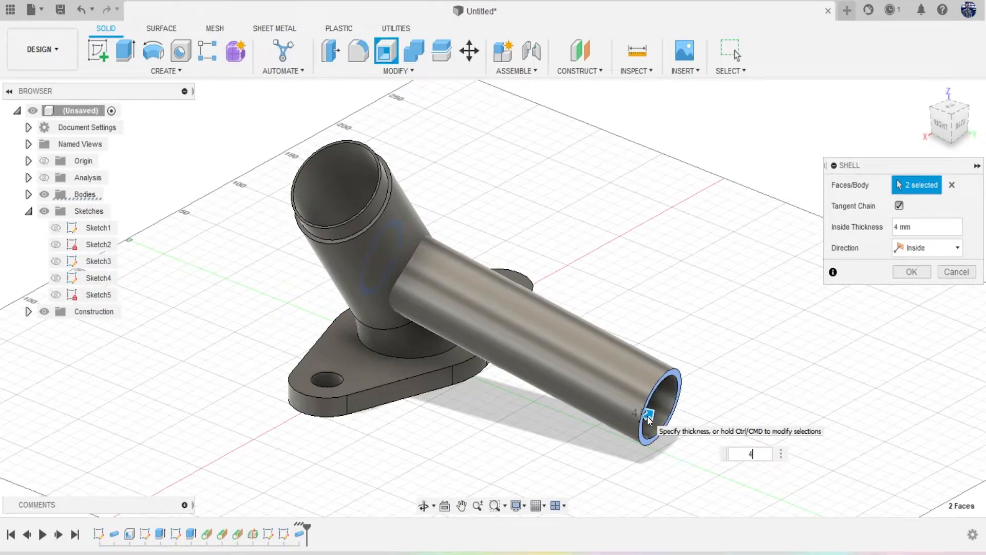
left_click(911, 272)
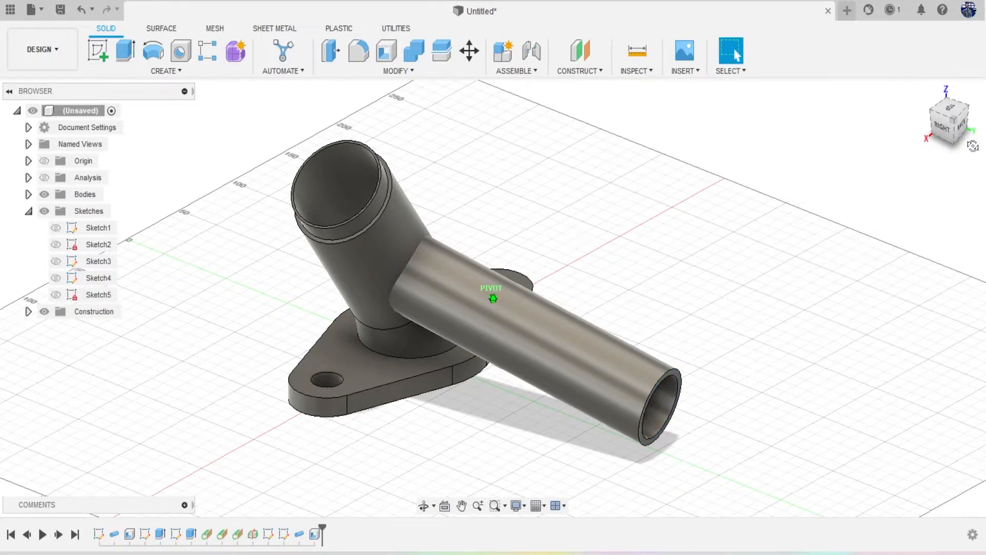
Try to replace the side branch's inner end ring face with the inner wall of the inclined tube.
left_click_drag(973, 146, 979, 183)
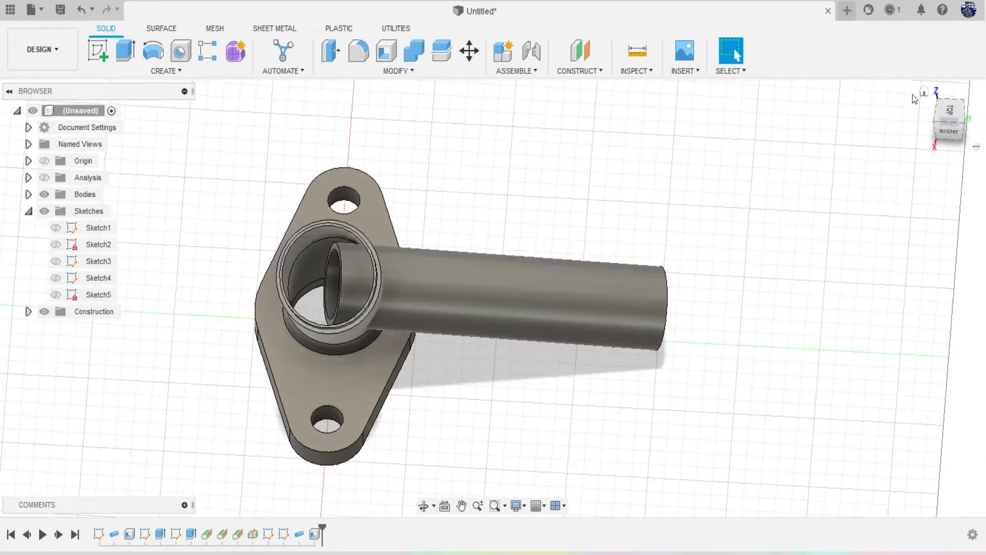
scroll(688, 168, "down", 3)
scroll(386, 322, "up", 8)
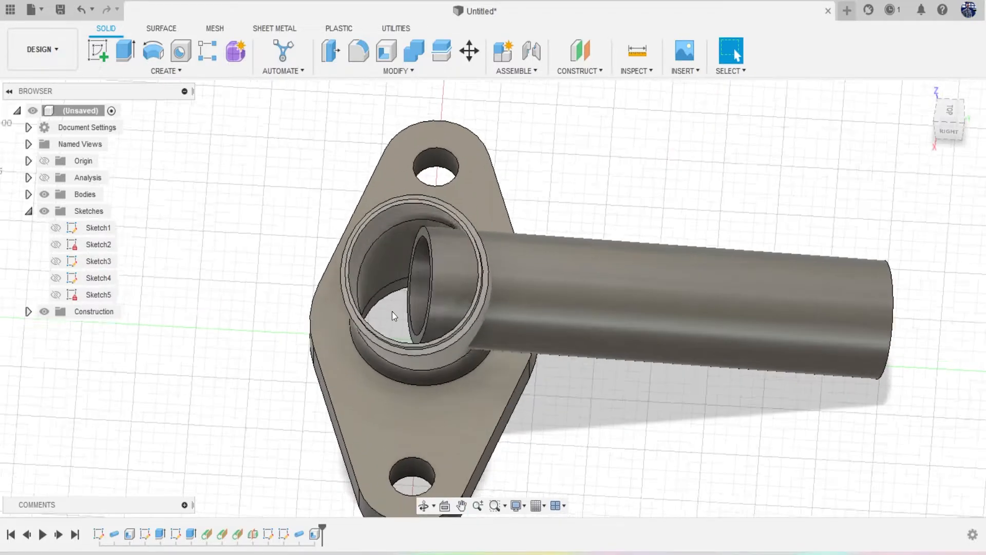
left_click_drag(962, 122, 977, 118)
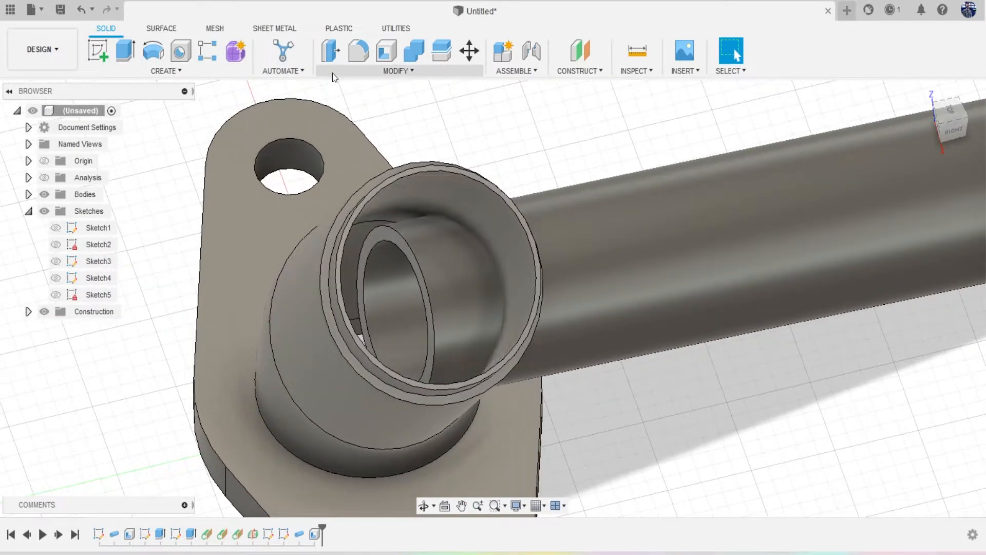
left_click(391, 67)
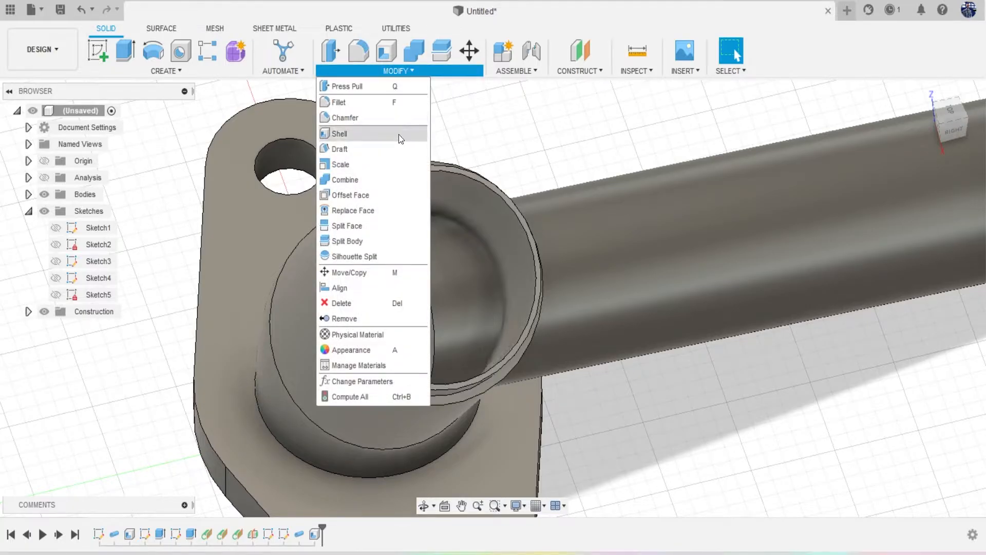
left_click(381, 210)
left_click(409, 249)
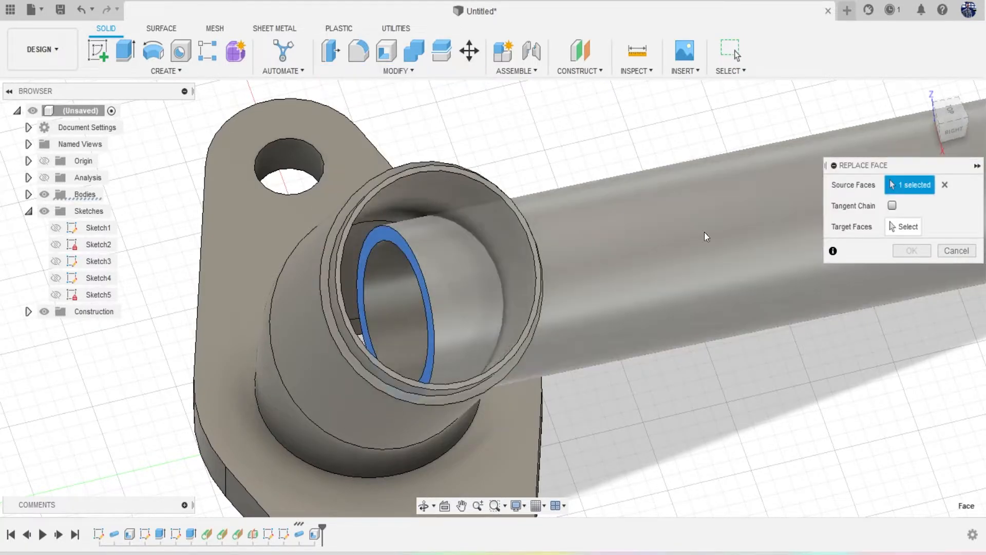
left_click(905, 228)
left_click(423, 195)
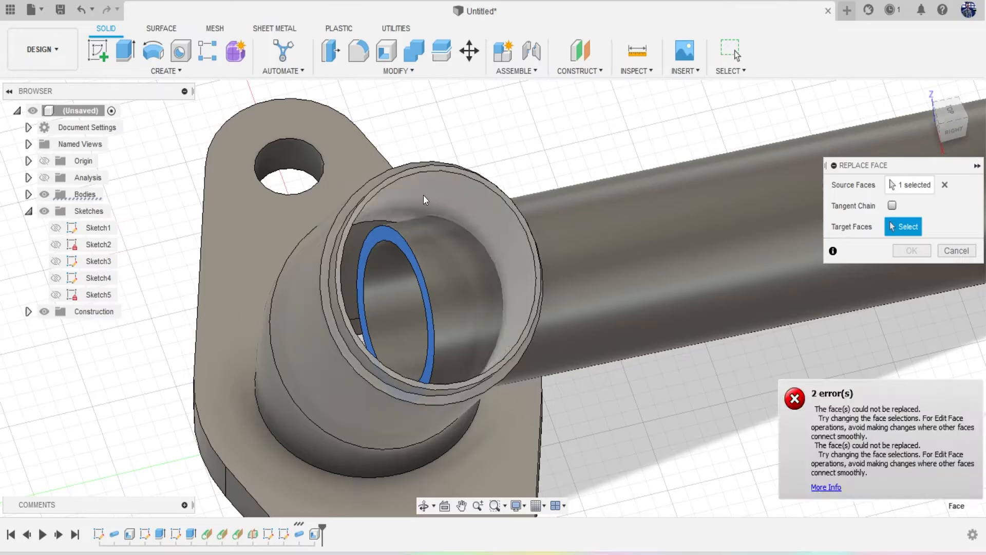
left_click(961, 251)
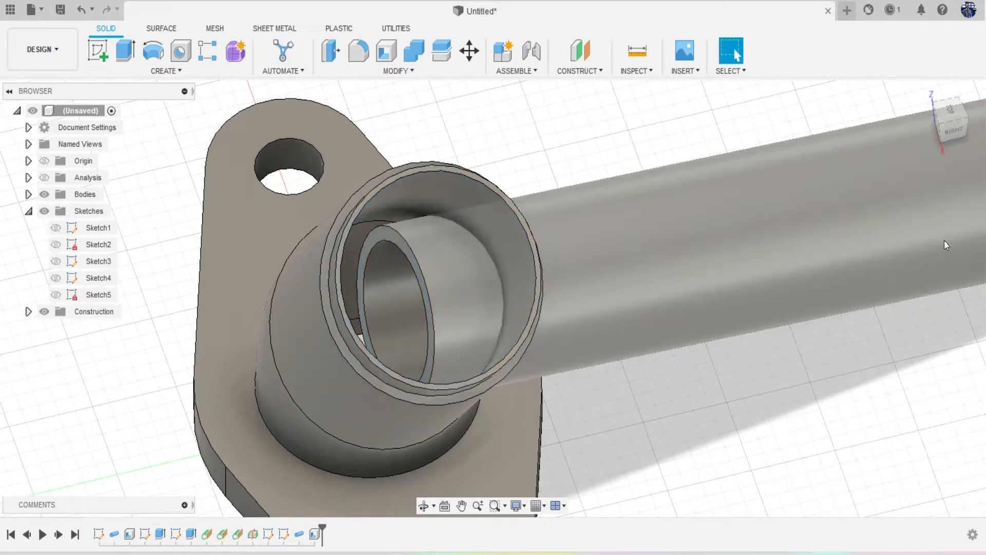
Offset the side branch's inner end ring face by about -42.09 mm, pulling it back outside the inclined tube.
left_click_drag(951, 135, 939, 134)
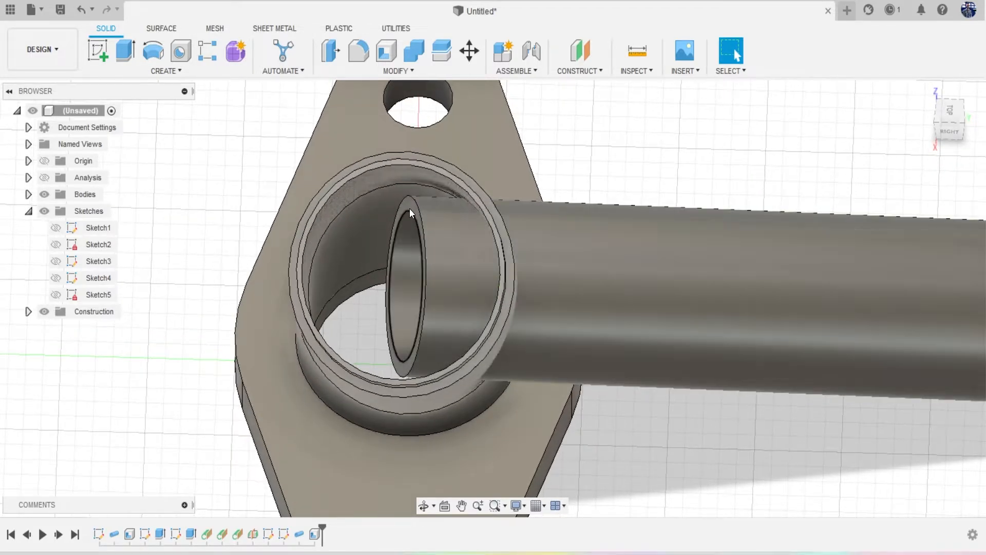
left_click(411, 205)
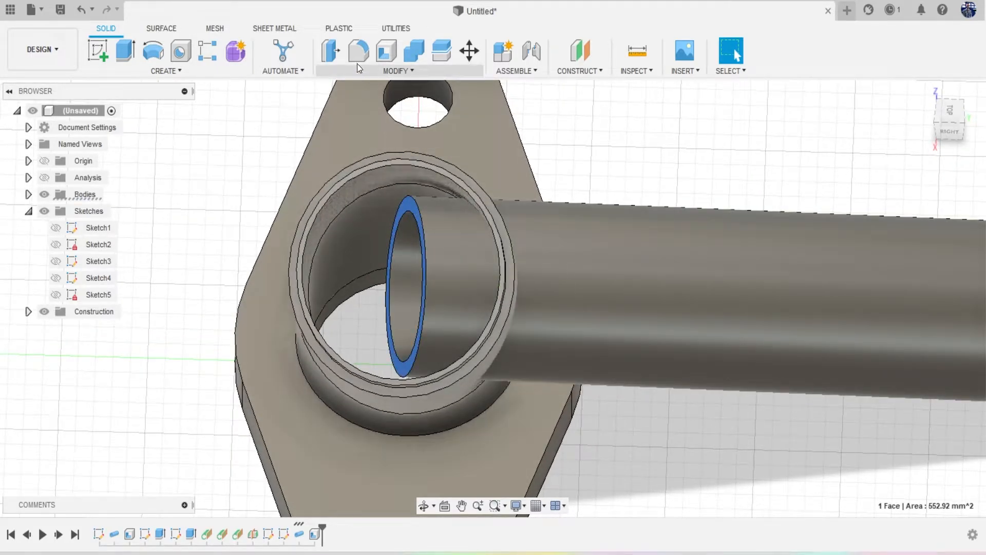
left_click(334, 49)
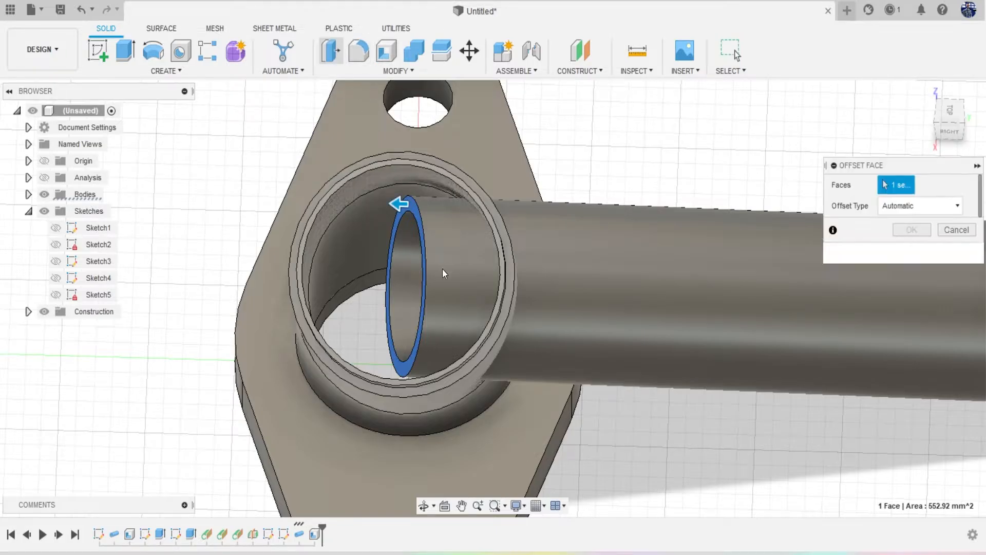
left_click_drag(404, 209, 547, 251)
left_click_drag(963, 141, 935, 100)
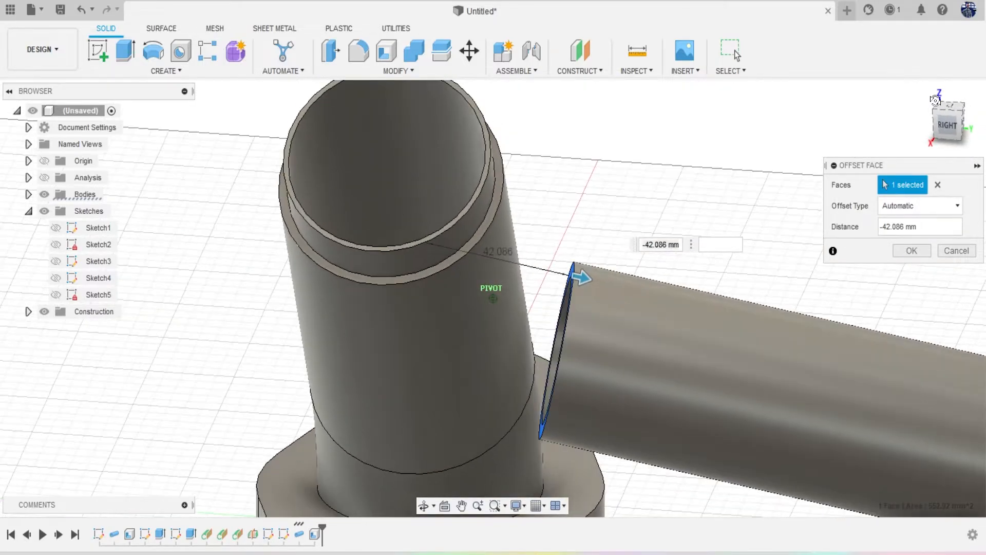
left_click(910, 252)
Try to replace the side branch's inner end ring face with the outer wall of the inclined tube.
left_click(396, 70)
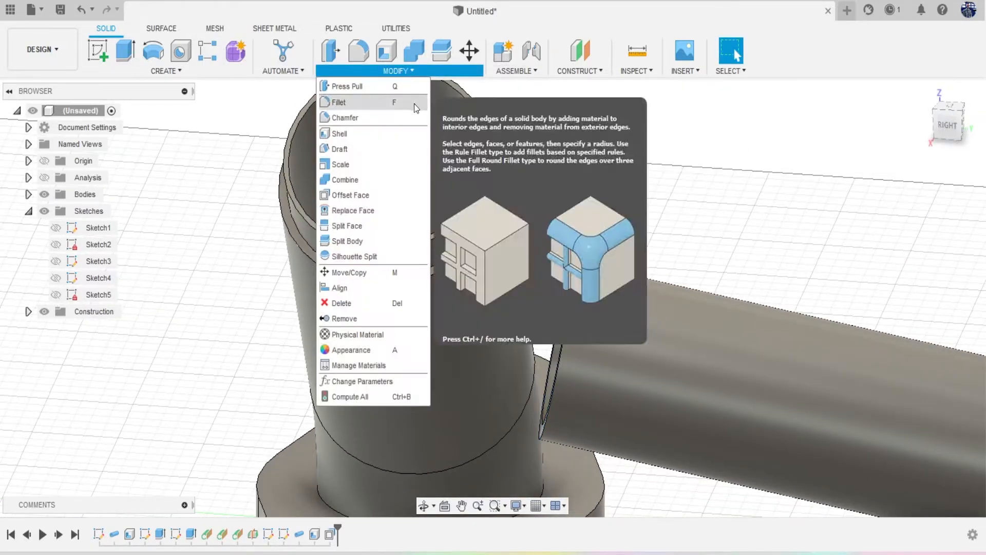
left_click(370, 210)
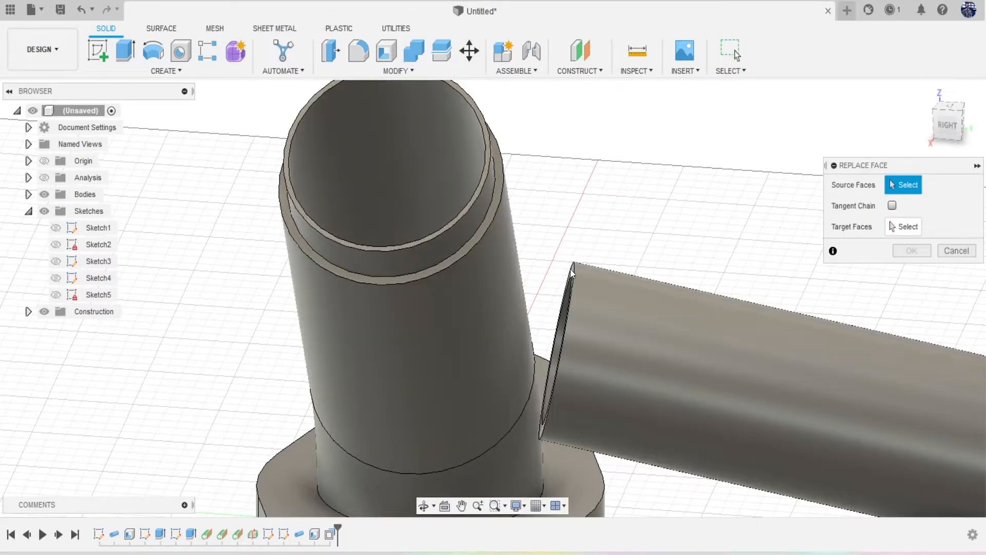
left_click(905, 226)
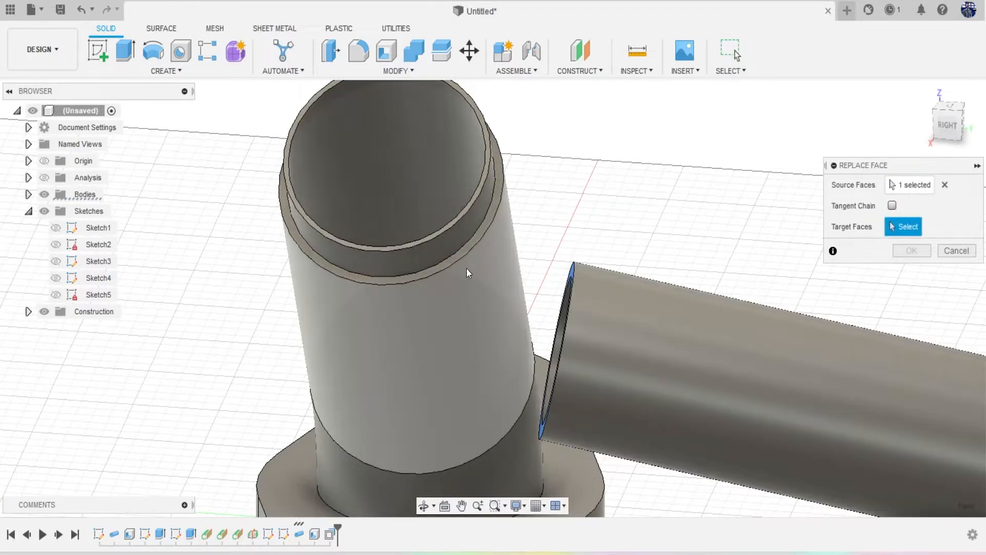
left_click(508, 304)
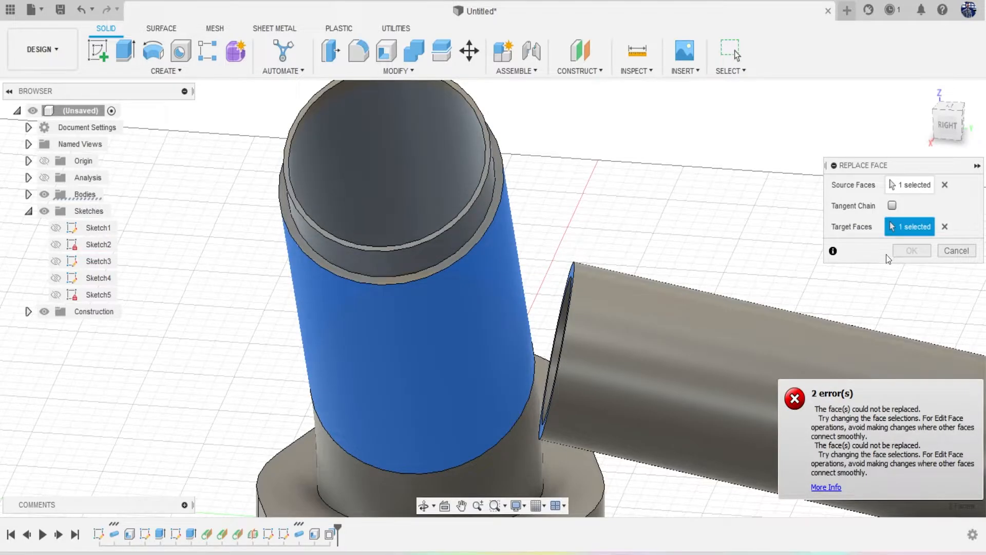
left_click(951, 253)
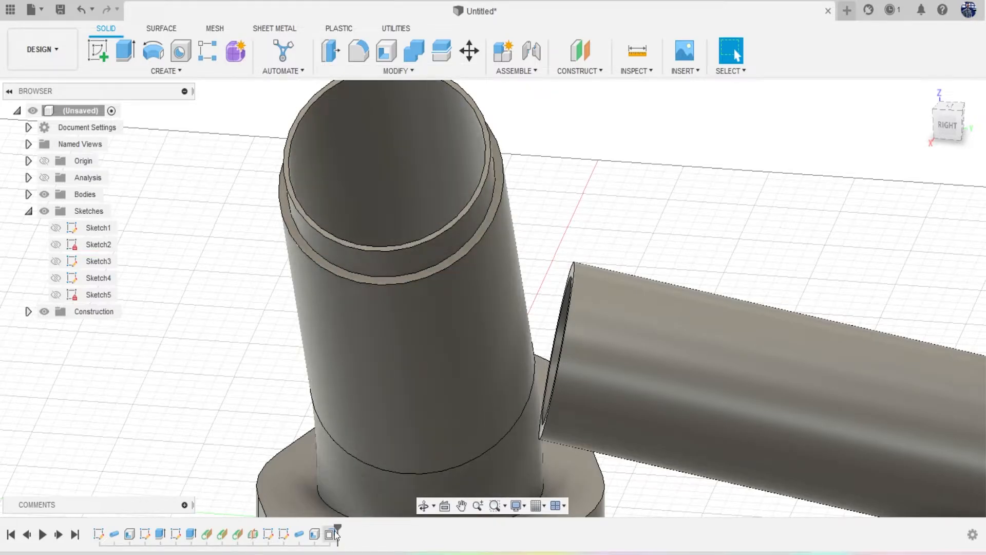
Edit the side branch's face offset to about -7.98 mm, extending the branch's end into the inclined tube's bore.
right_click(334, 534)
left_click(384, 415)
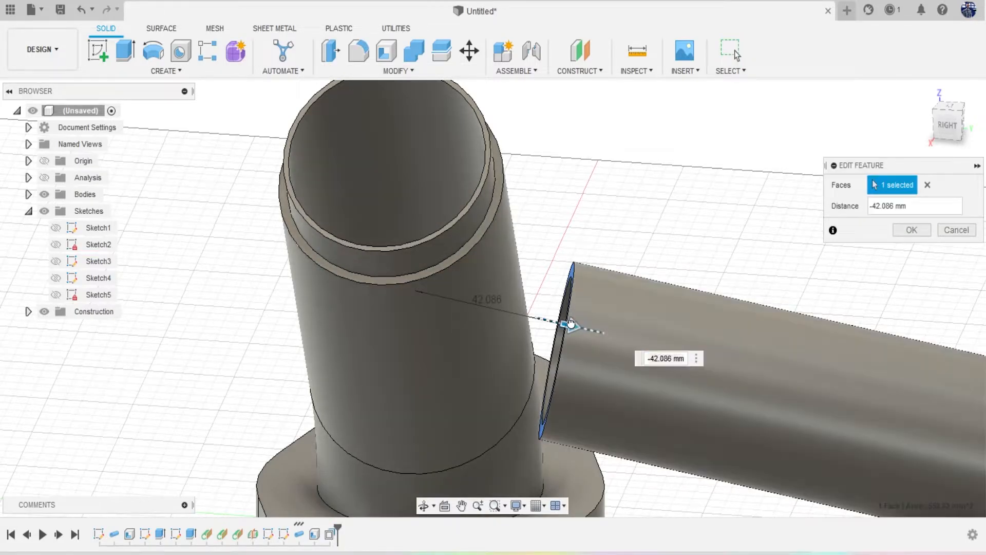
left_click_drag(571, 323, 505, 323)
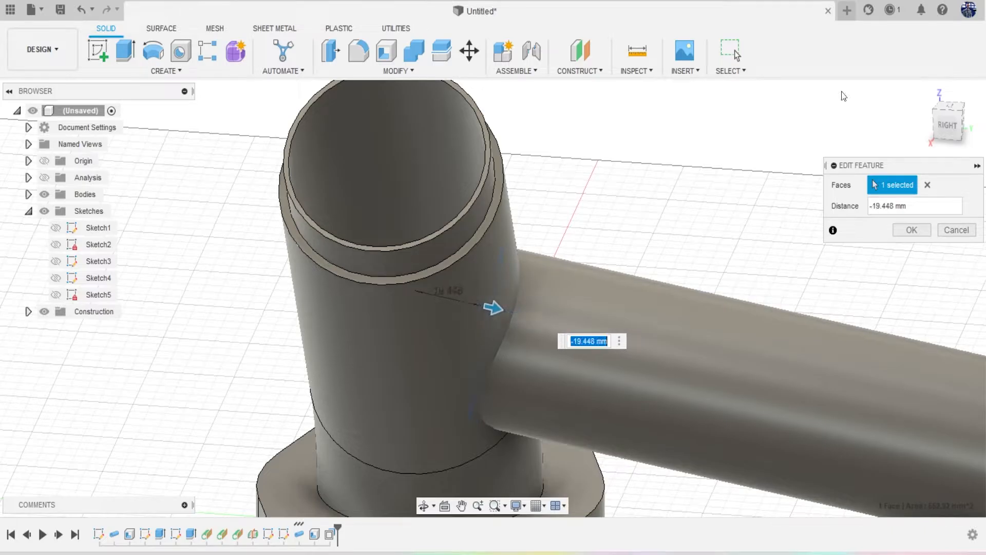
middle_click_drag(959, 128, 971, 139, "shift")
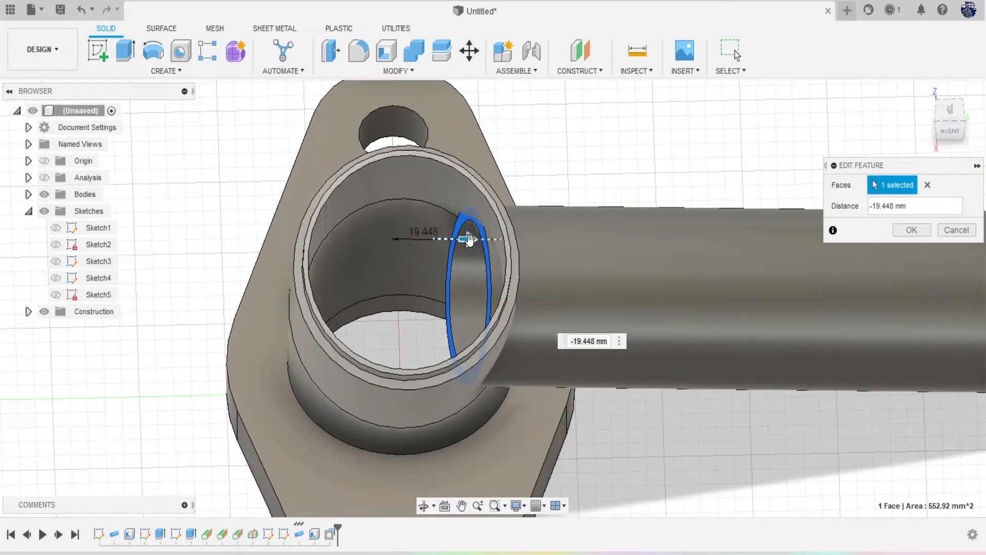
left_click_drag(467, 240, 430, 246)
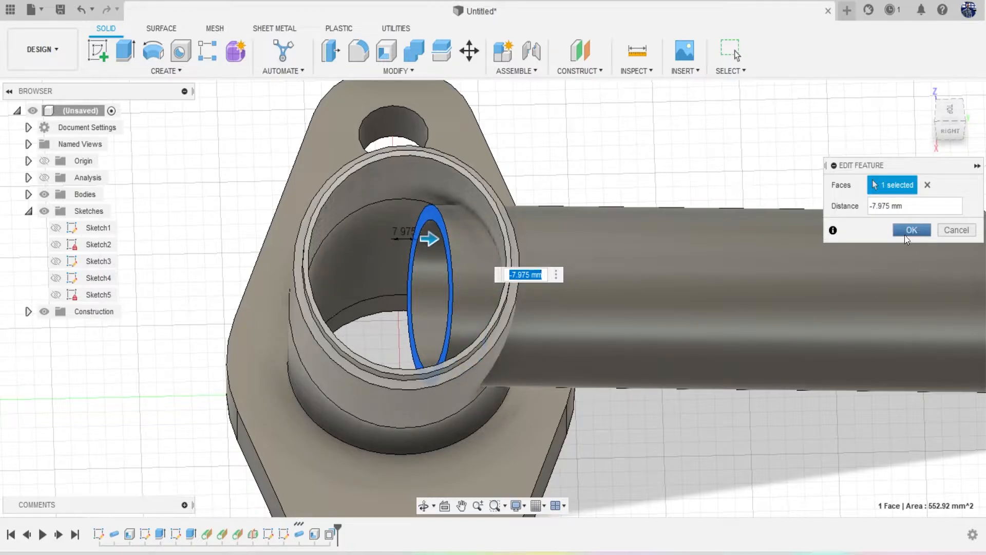
left_click(907, 232)
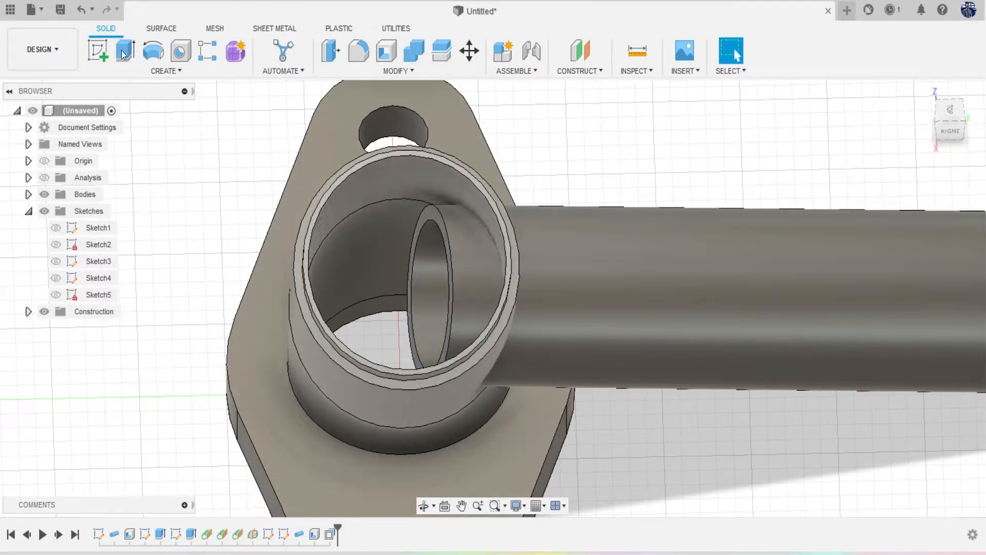
Create a sketch on the inclined tube's upper end ring face and reopen it to access the inner circle profile.
left_click(420, 371)
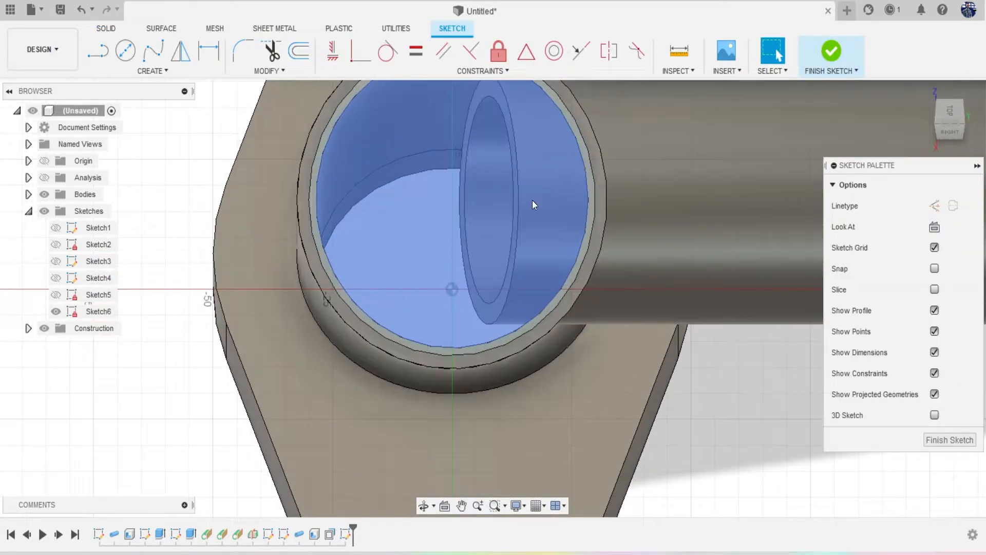
middle_click_drag(533, 200, 518, 224, "shift")
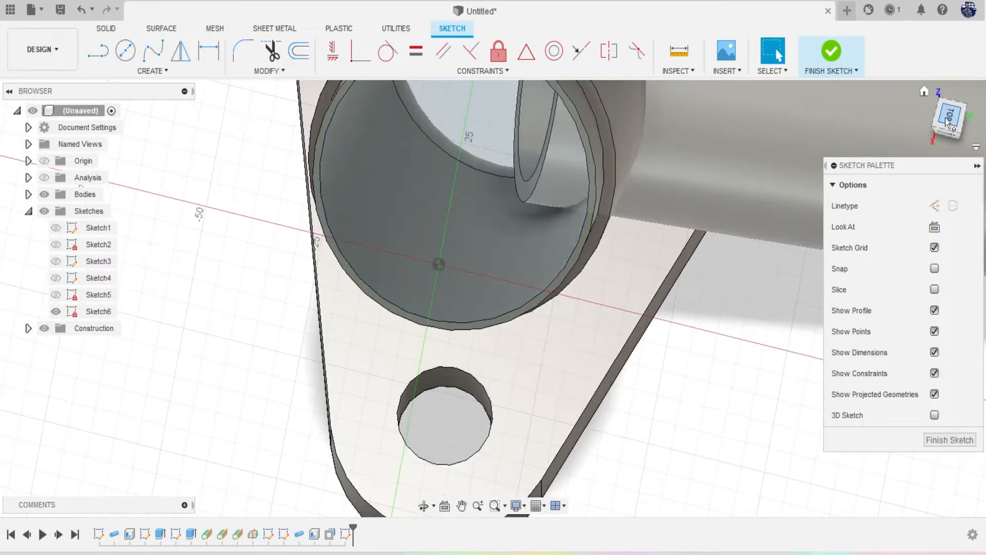
left_click(948, 122)
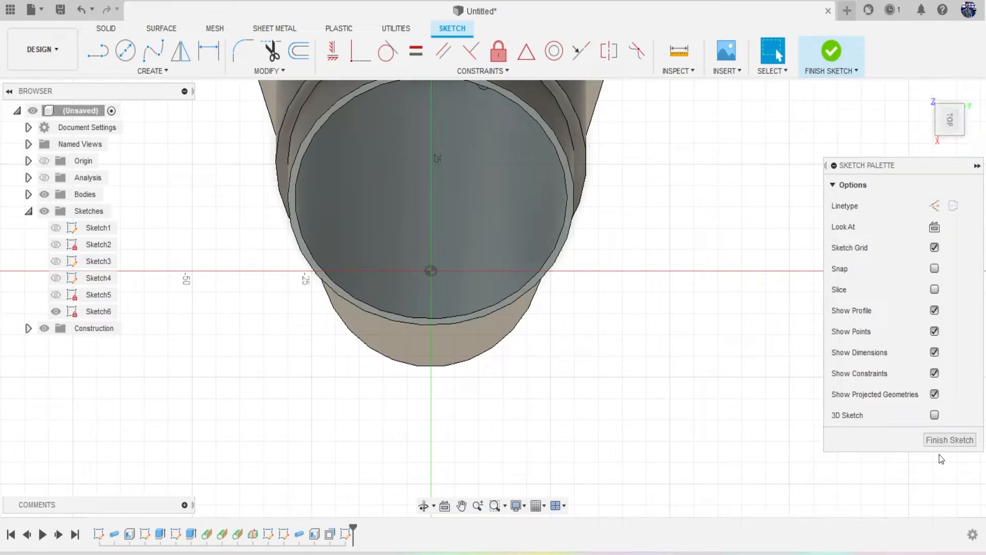
left_click(943, 440)
right_click(348, 535)
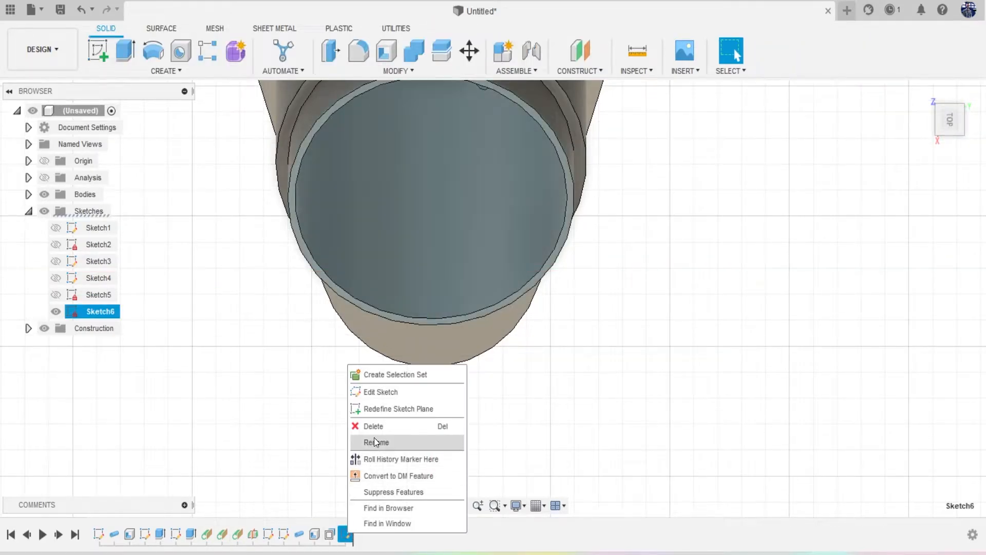
left_click(388, 394)
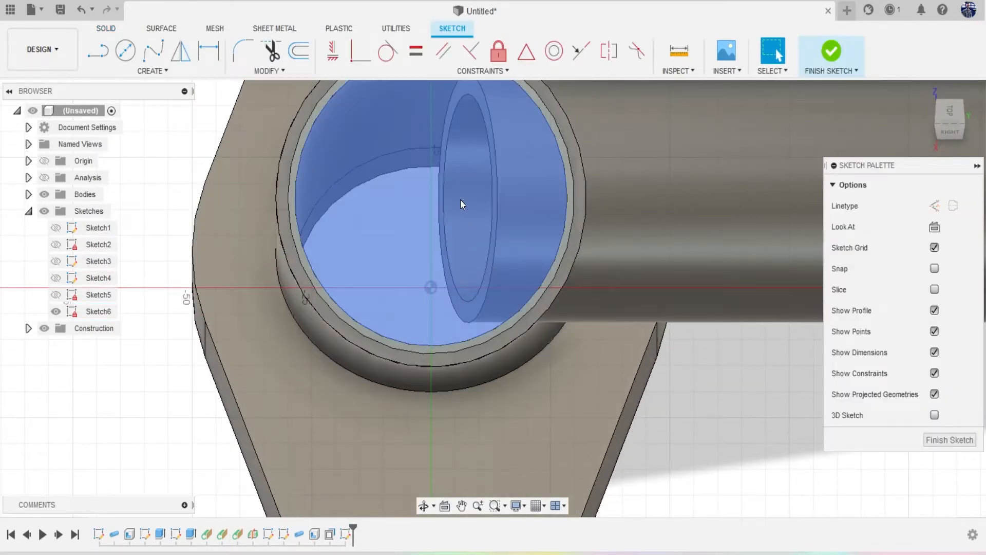
type("e")
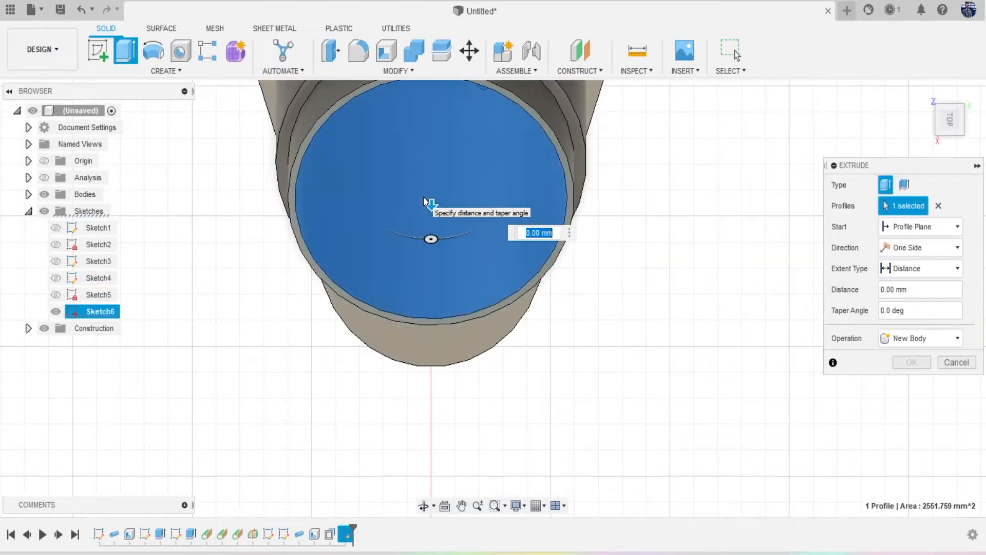
type("E")
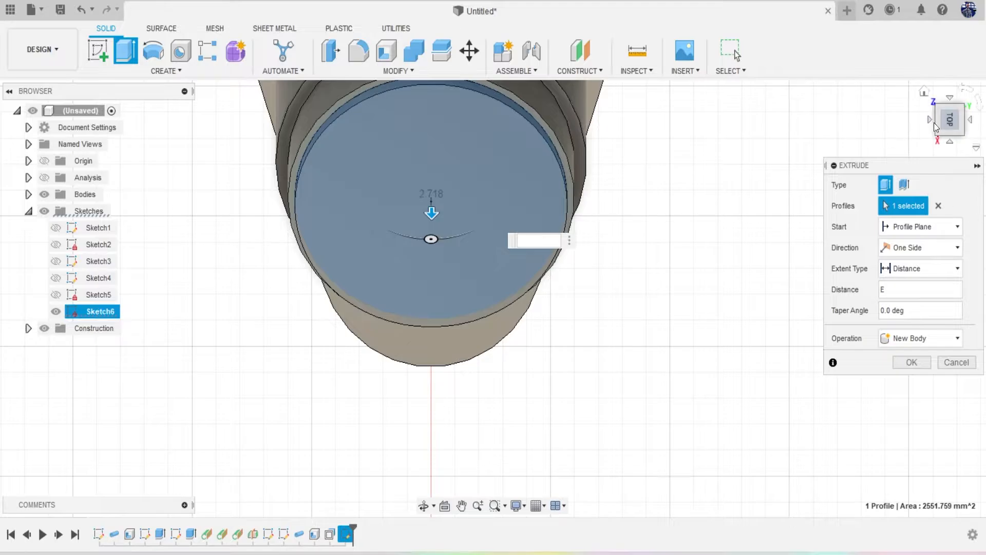
left_click_drag(935, 125, 762, 113)
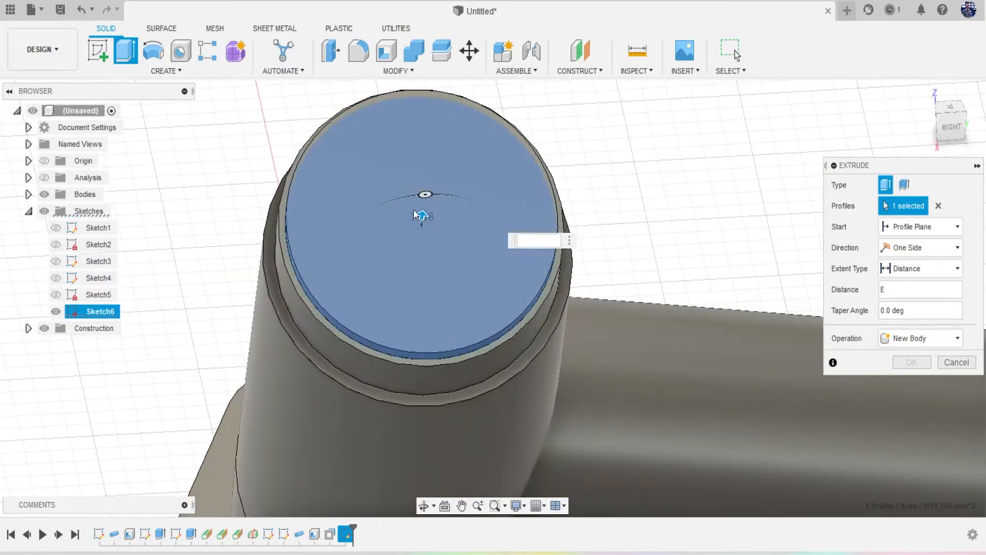
left_click_drag(414, 211, 381, 460)
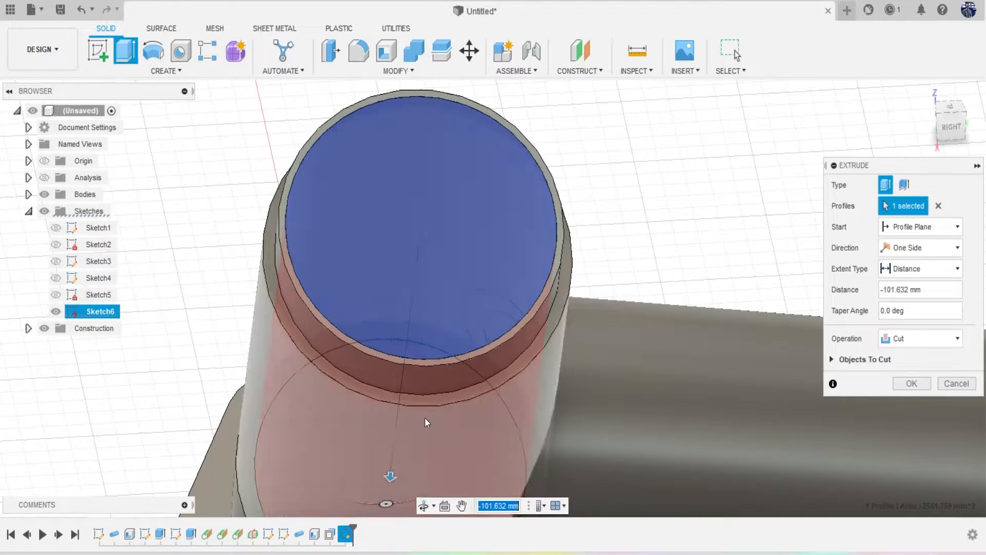
mouse_move(952, 125)
left_mouse_down()
mouse_move(947, 105)
mouse_move(950, 129)
left_mouse_up()
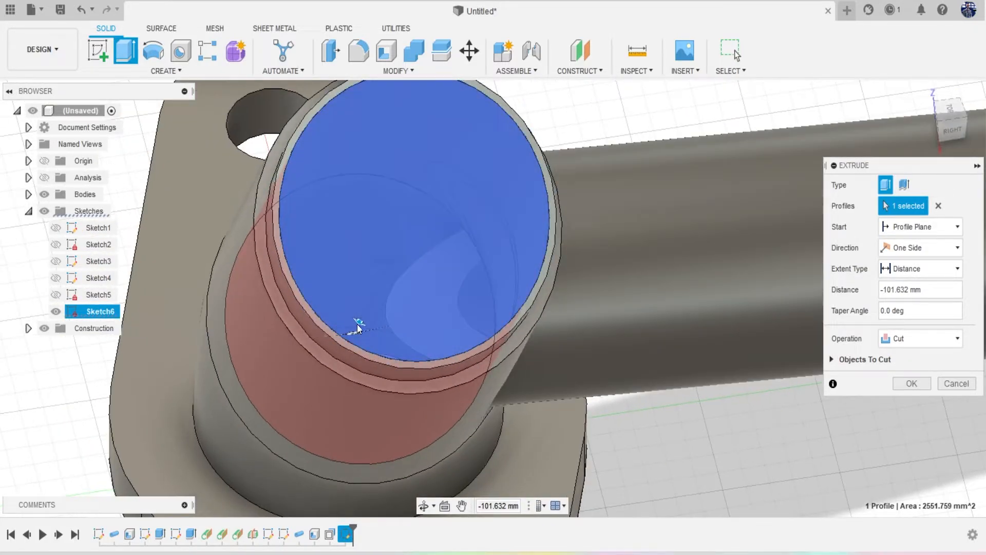
left_click(340, 346)
left_click(357, 328)
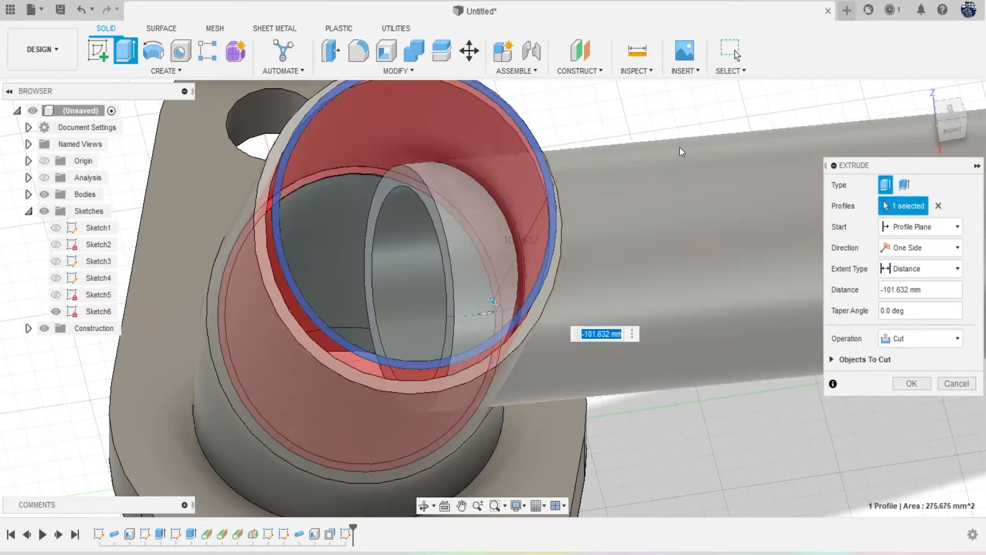
left_click_drag(954, 128, 949, 117)
scroll(460, 318, "up", 2)
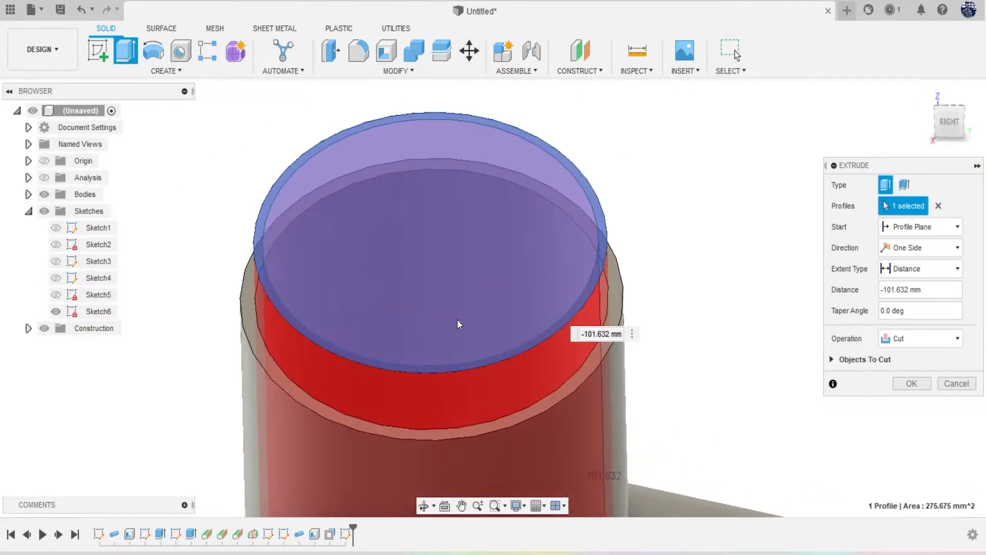
scroll(458, 323, "down", 3)
scroll(566, 295, "down", 2)
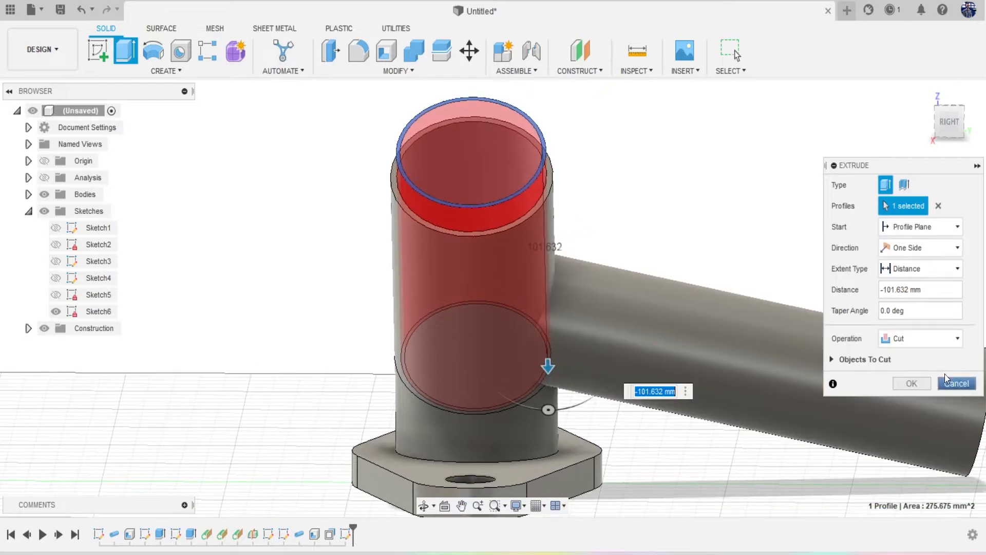
left_click(956, 384)
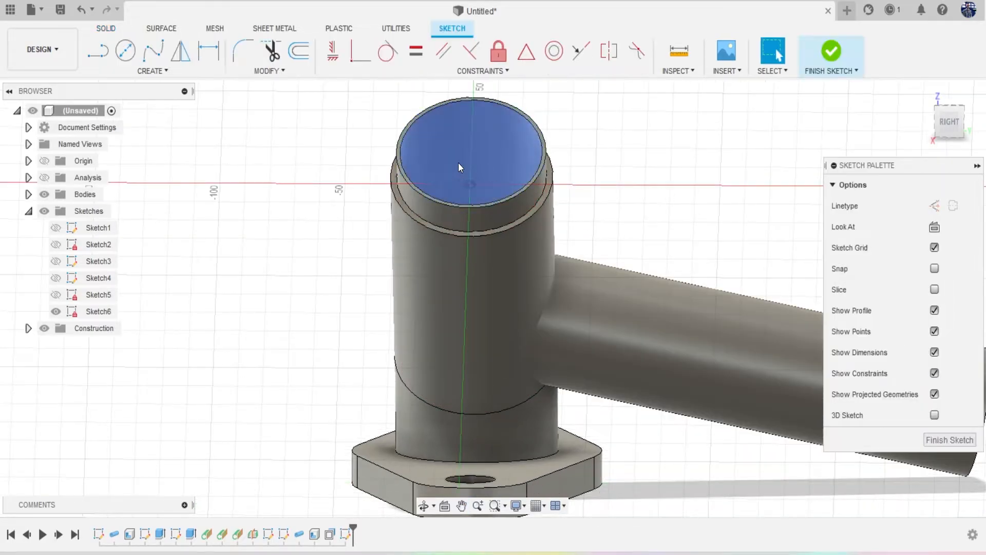
Show the section analysis and cut the inclined tube's inner circle profile about -109.43 mm along the bore, trimming the protruding branch end.
left_click(491, 148)
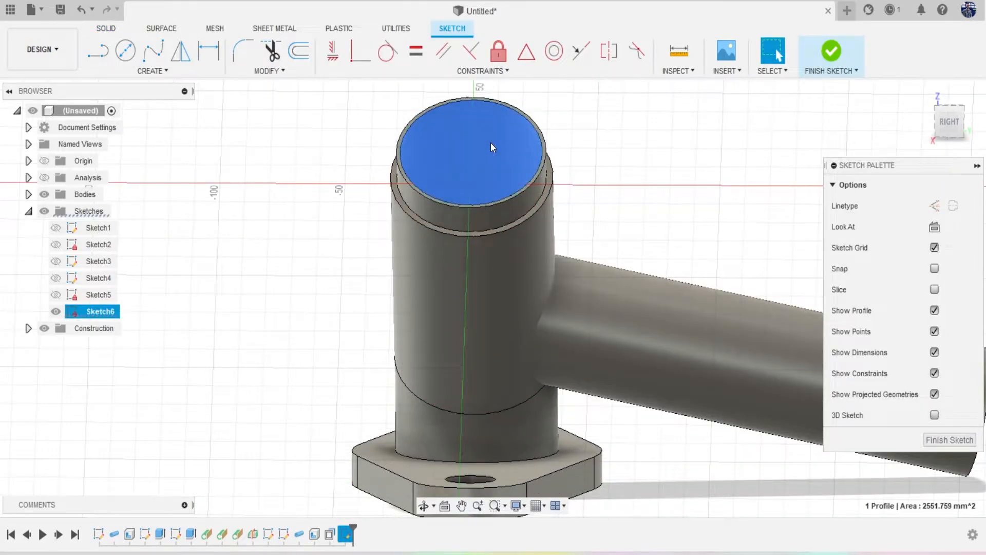
key("e")
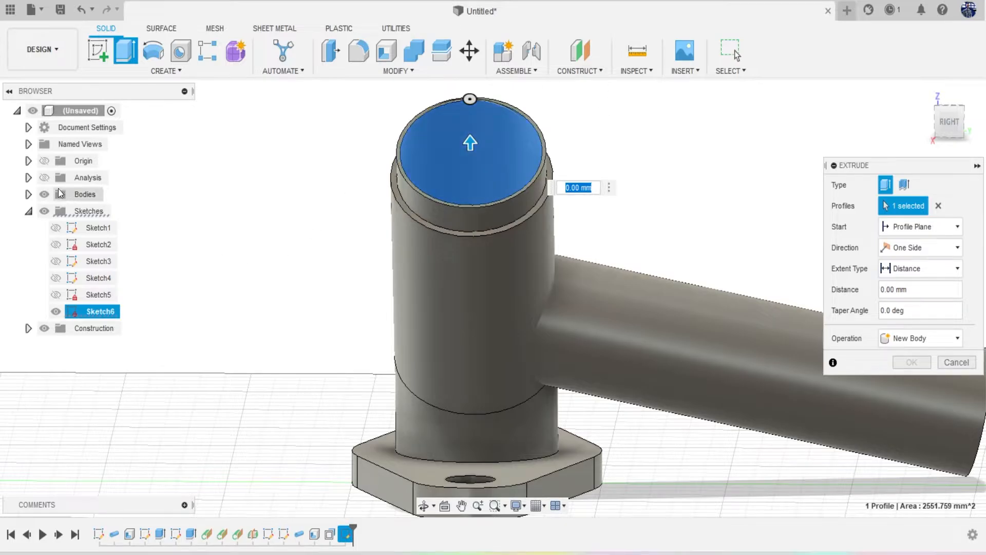
left_click(45, 178)
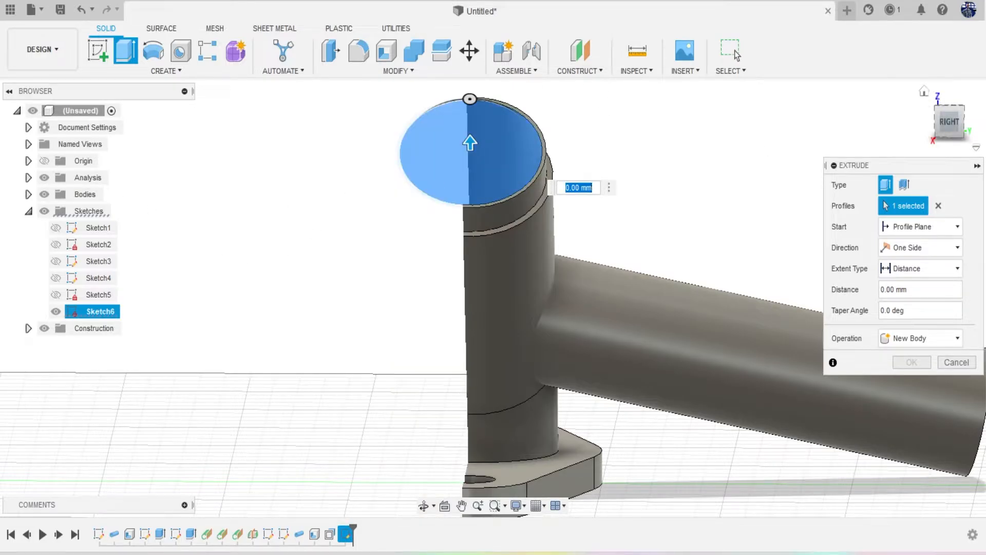
left_click(948, 133)
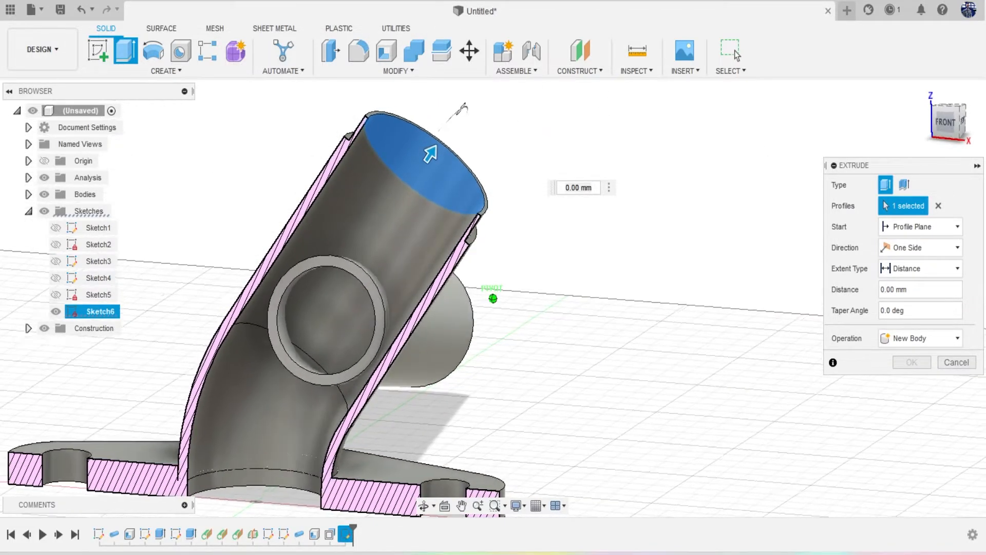
left_click_drag(936, 128, 935, 132)
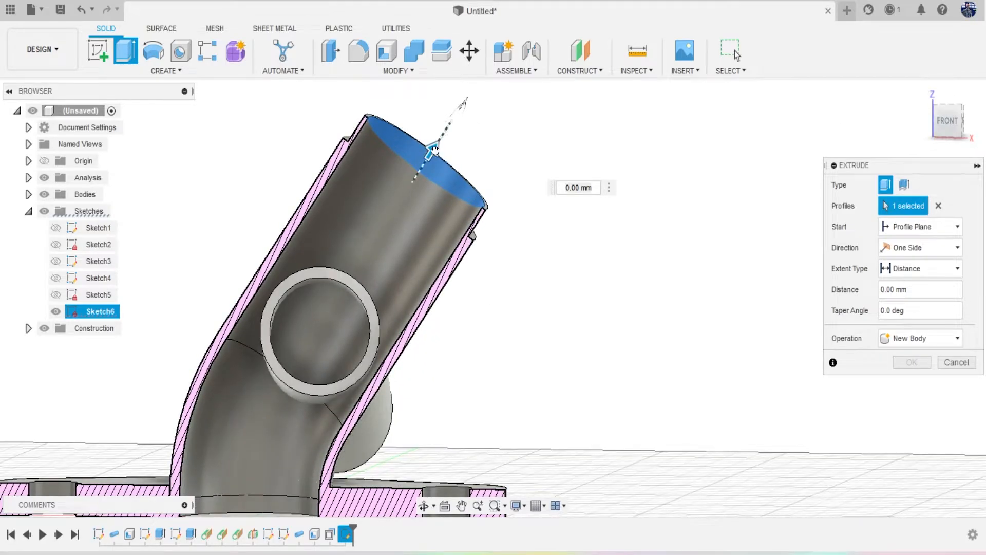
left_click_drag(434, 150, 257, 373)
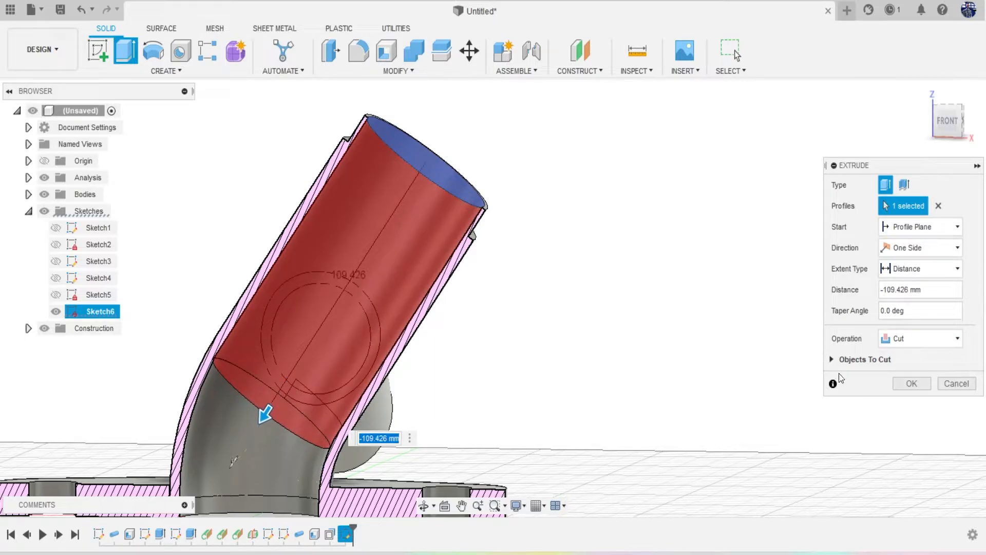
left_click(911, 384)
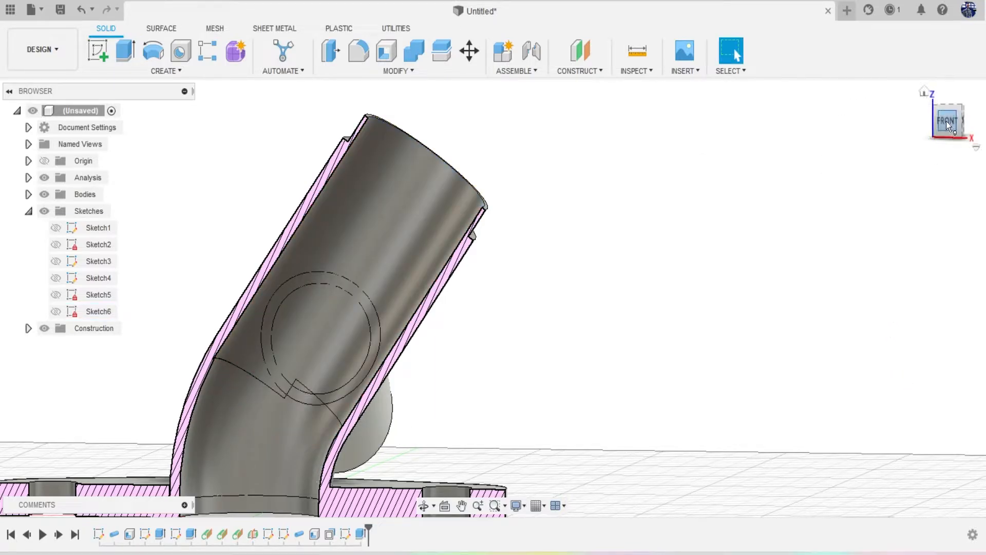
Create a sketch on the ring face at the side branch's outer end.
mouse_move(947, 123)
left_mouse_down()
mouse_move(908, 154)
mouse_move(843, 136)
mouse_move(798, 110)
mouse_move(856, 155)
mouse_move(907, 153)
mouse_move(934, 138)
mouse_move(920, 129)
left_mouse_up()
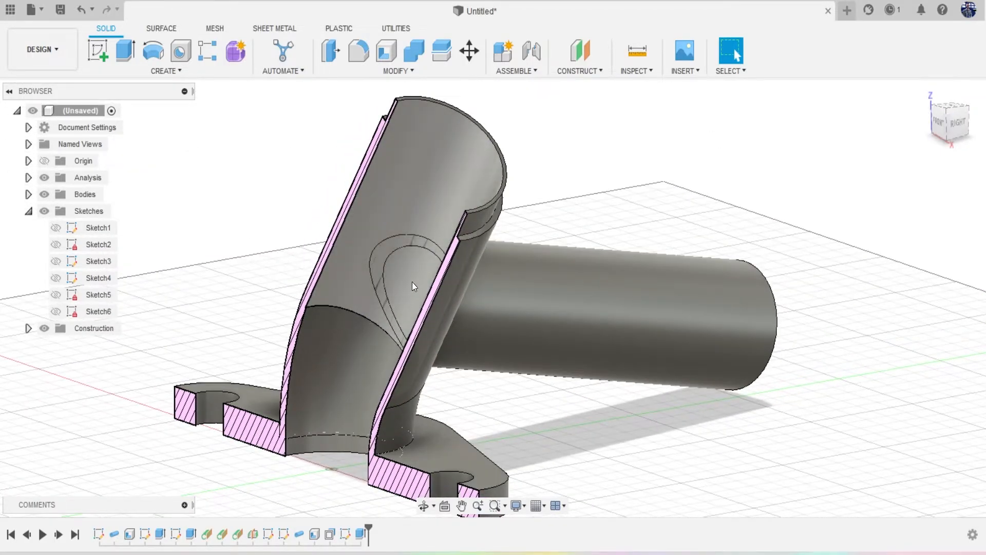
left_click_drag(950, 130, 851, 111)
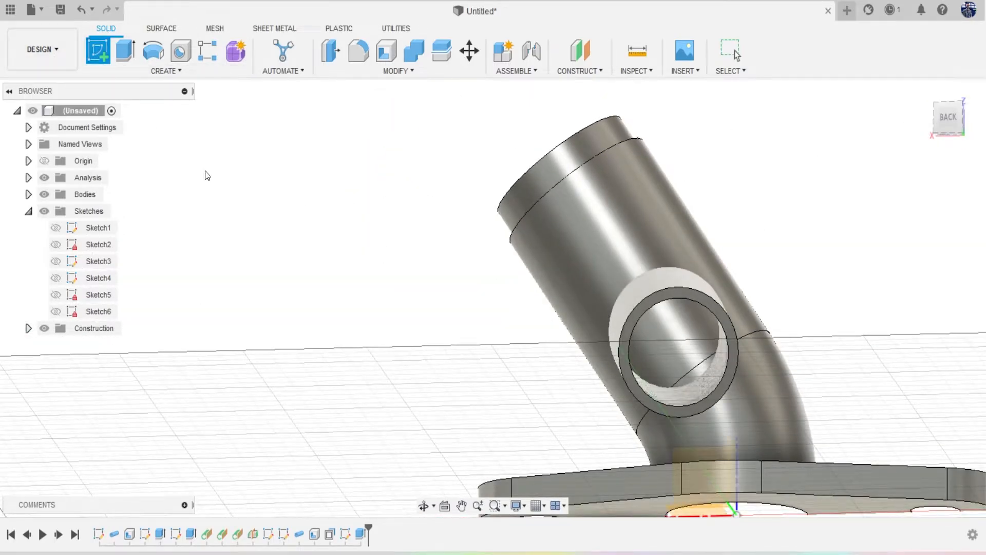
left_click(624, 354)
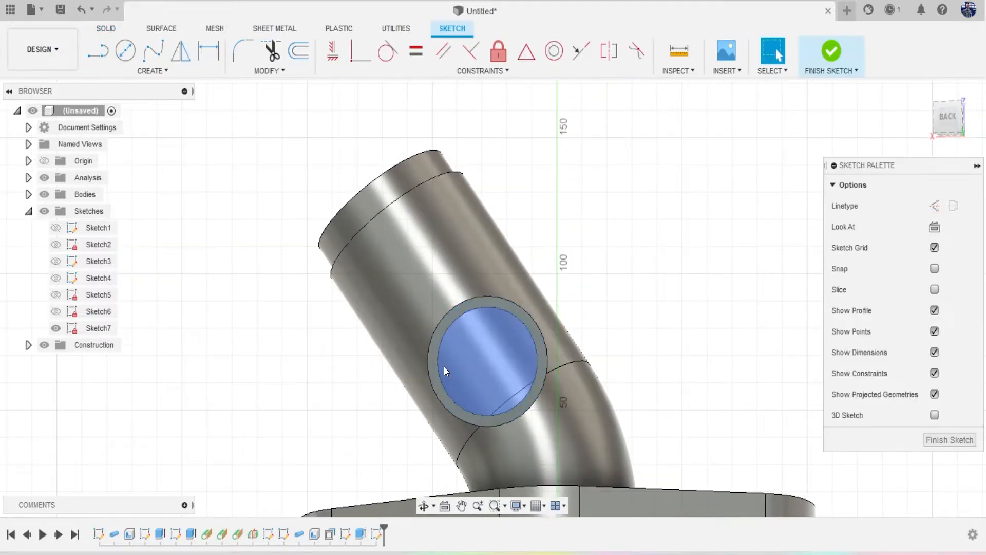
Extrude the side branch's inner circle profile as a cut of about -198.9 mm, opening the bore through the inclined tube's wall.
left_click(471, 358)
key("e")
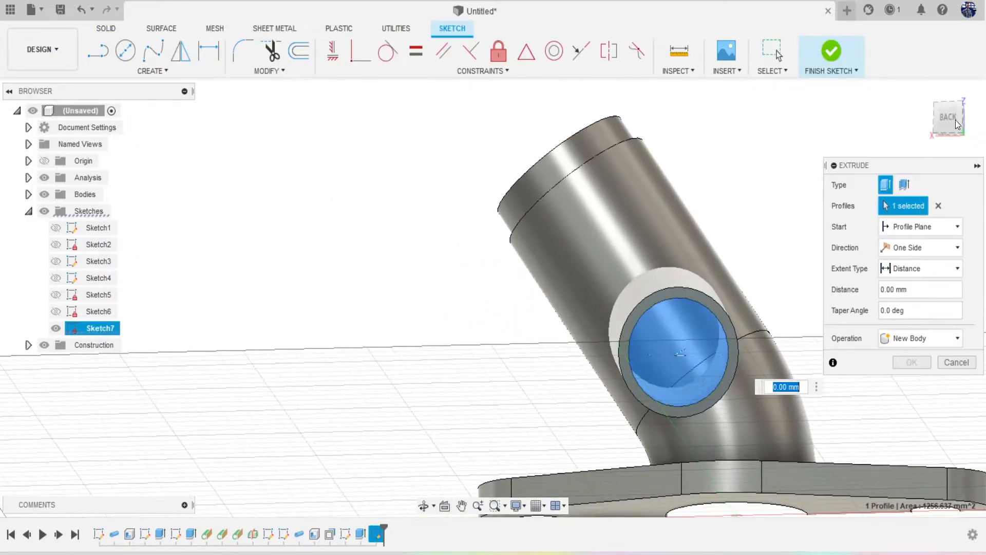
left_click_drag(951, 123, 982, 153)
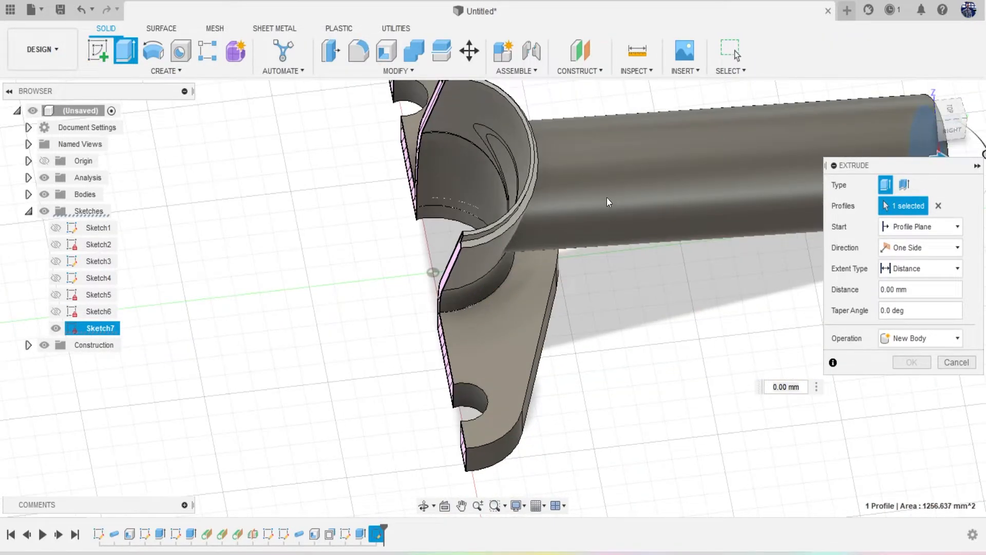
middle_click_drag(608, 199, 515, 199)
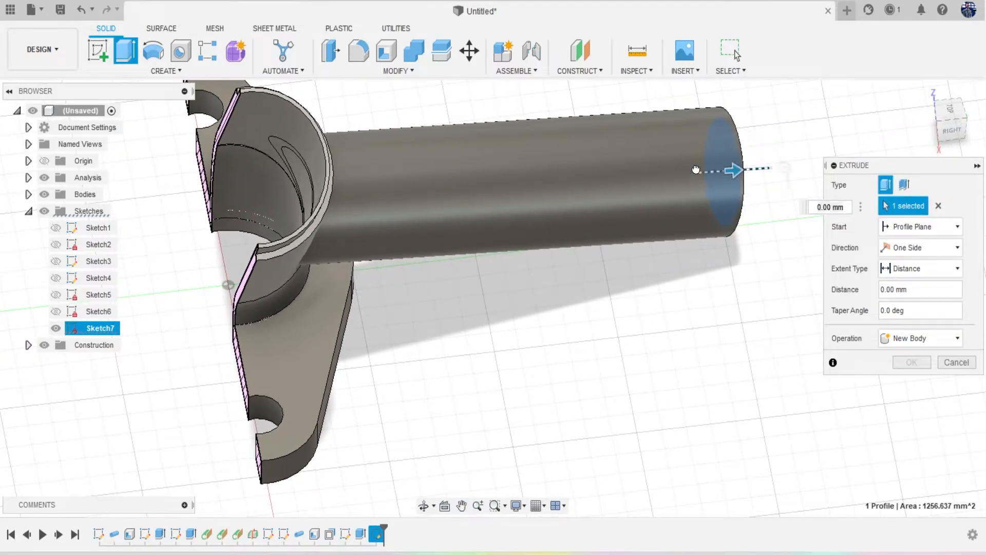
left_click_drag(696, 170, 272, 183)
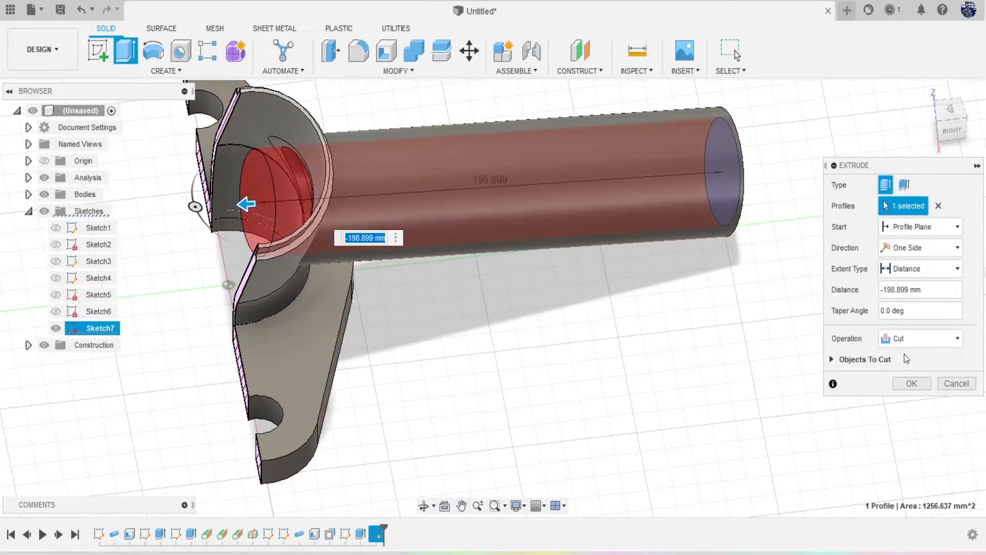
key("Return")
Hide the section analysis and join the inclined tube to the side branch with Combine, using the branch as the target body.
mouse_move(953, 125)
left_mouse_down()
mouse_move(981, 114)
mouse_move(967, 117)
left_mouse_up()
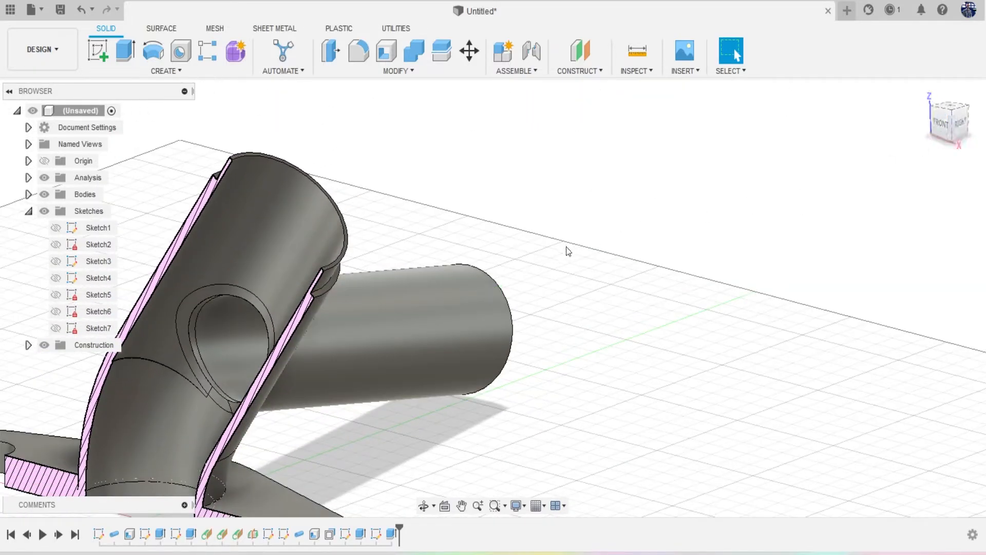
middle_click_drag(569, 251, 681, 190, "shift")
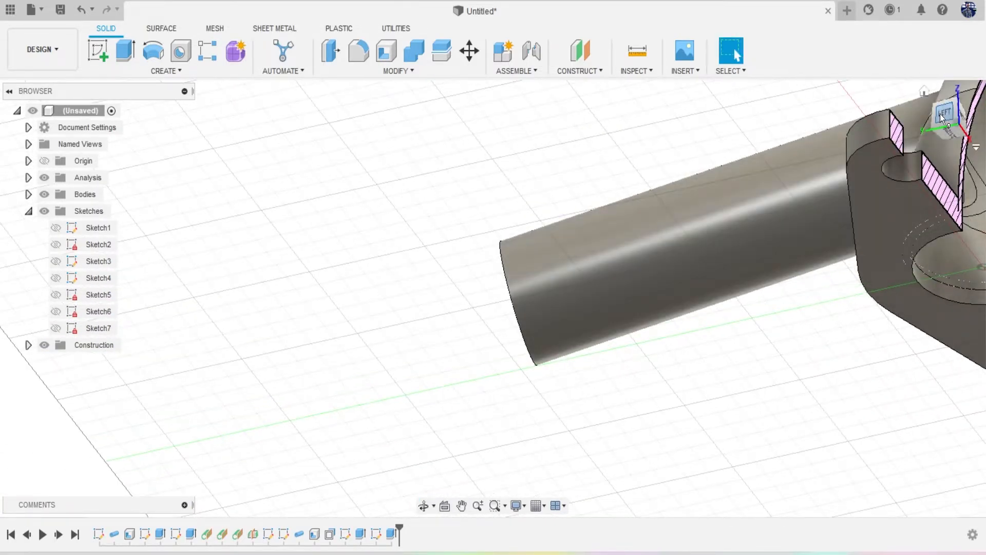
left_click(924, 92)
scroll(466, 346, "up", 4)
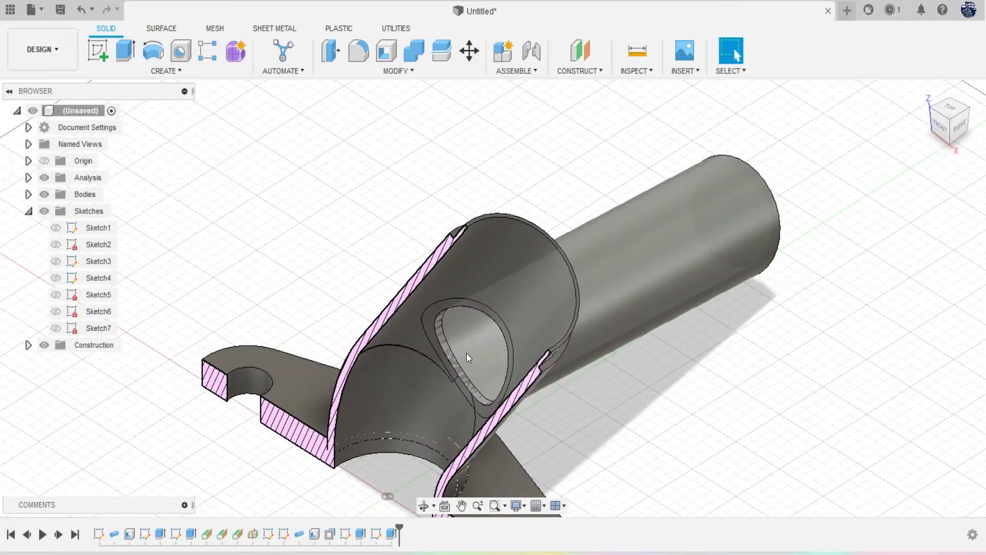
scroll(466, 353, "up", 6)
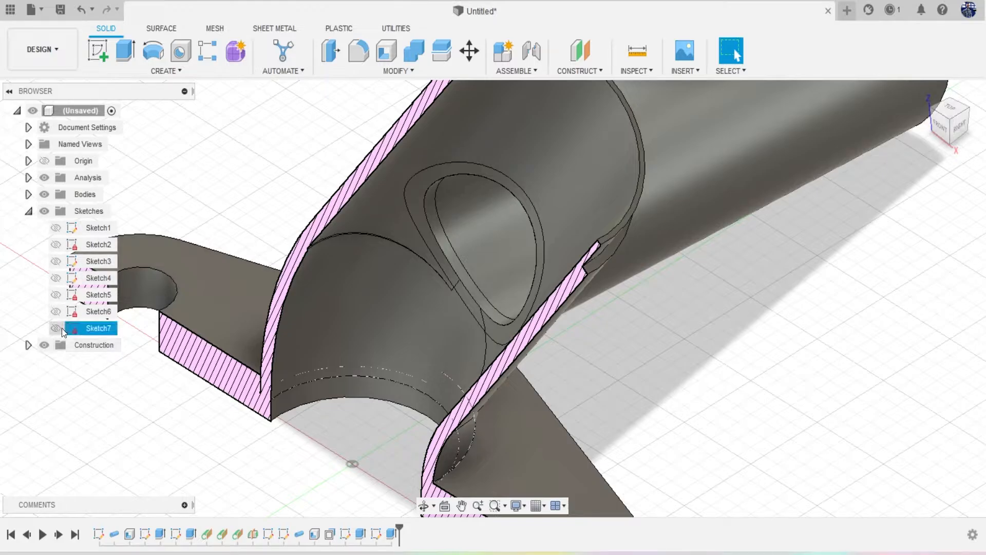
left_click(44, 178)
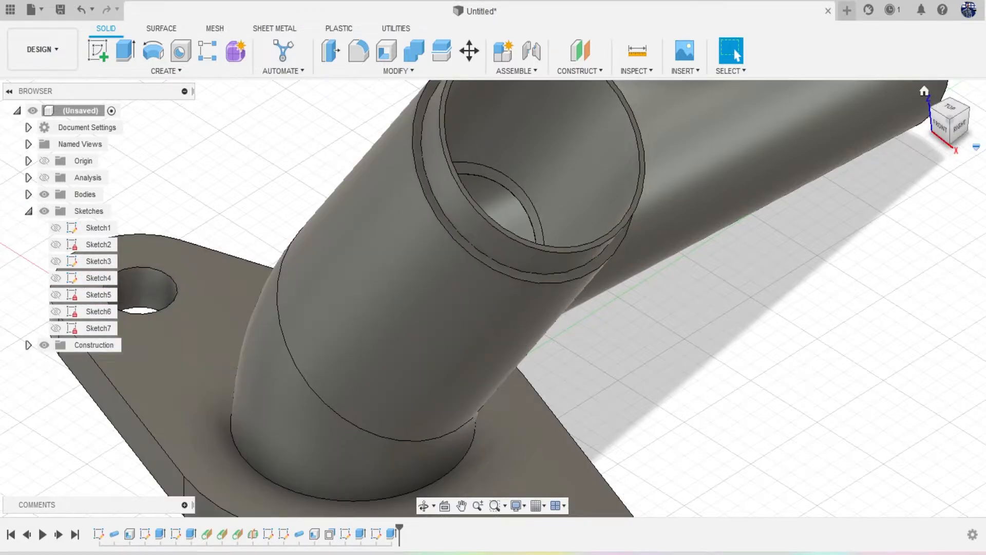
left_click(408, 48)
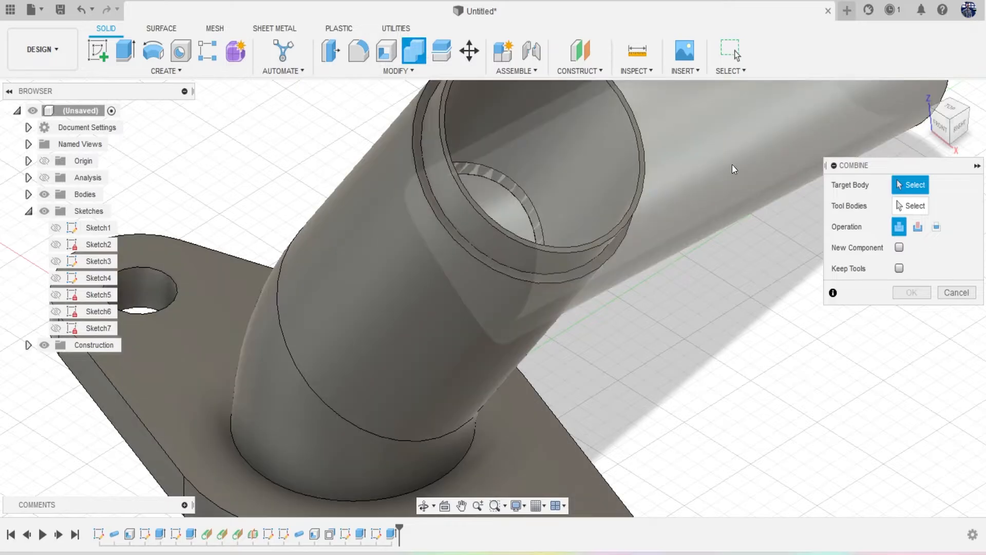
left_click(733, 165)
left_click(424, 346)
left_click(914, 294)
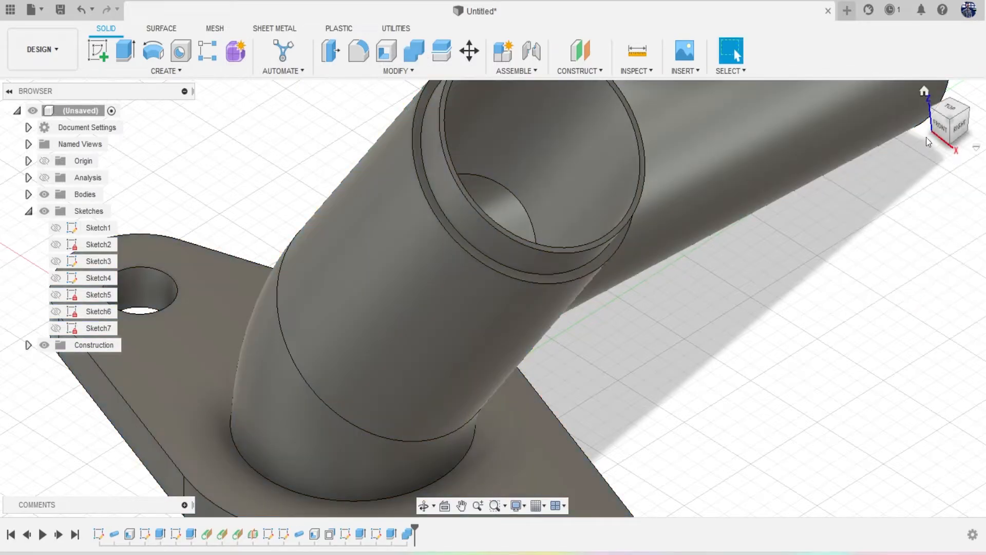
Try to delete the inner face of the elbow and the inner face of the angled main tube.
mouse_move(957, 118)
left_mouse_down()
mouse_move(957, 129)
mouse_move(931, 119)
mouse_move(919, 138)
mouse_move(953, 130)
mouse_move(953, 121)
left_mouse_up()
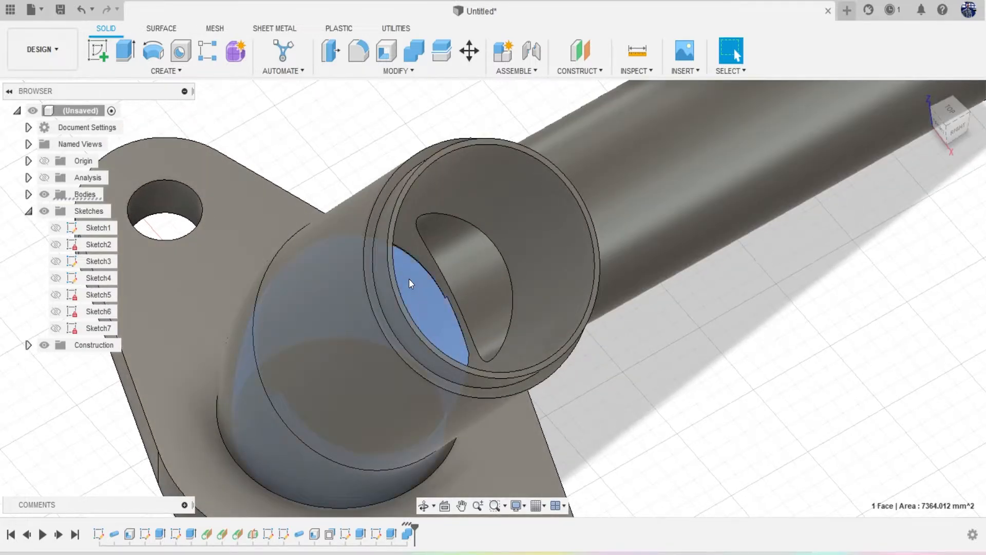
key("Delete")
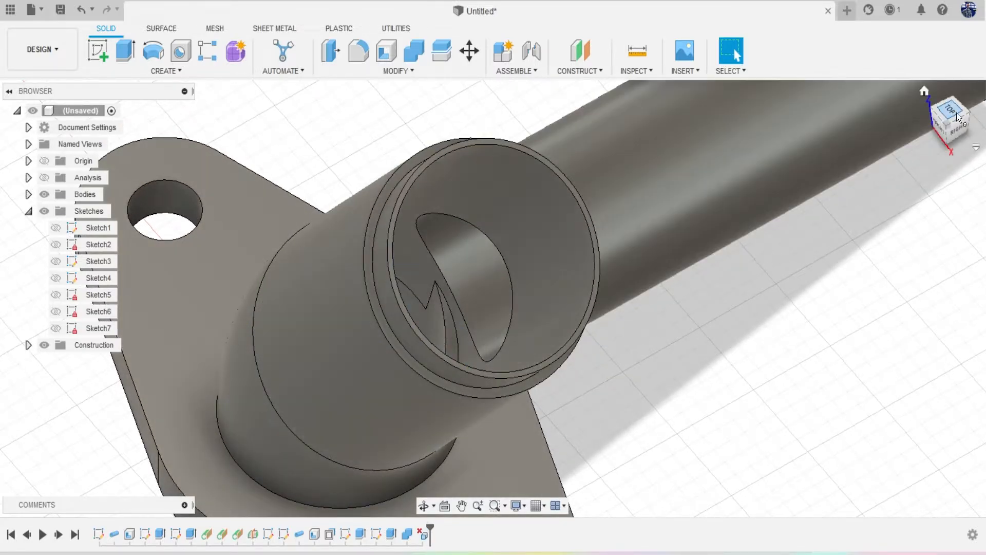
left_click_drag(952, 125, 928, 127)
mouse_move(465, 488)
left_mouse_down()
mouse_move(470, 360)
mouse_move(488, 503)
left_mouse_up()
key("ctrl+z")
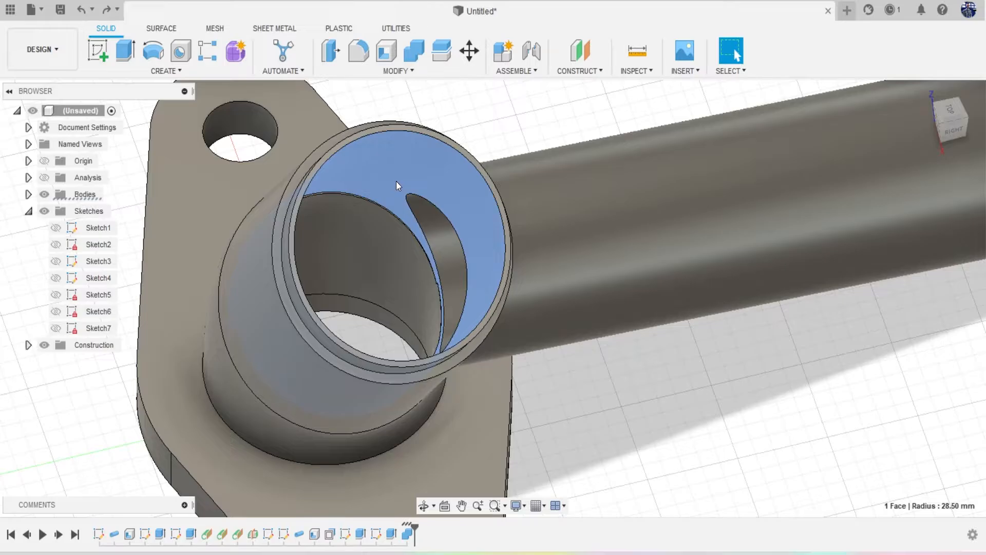
key("Delete")
key("ctrl+z")
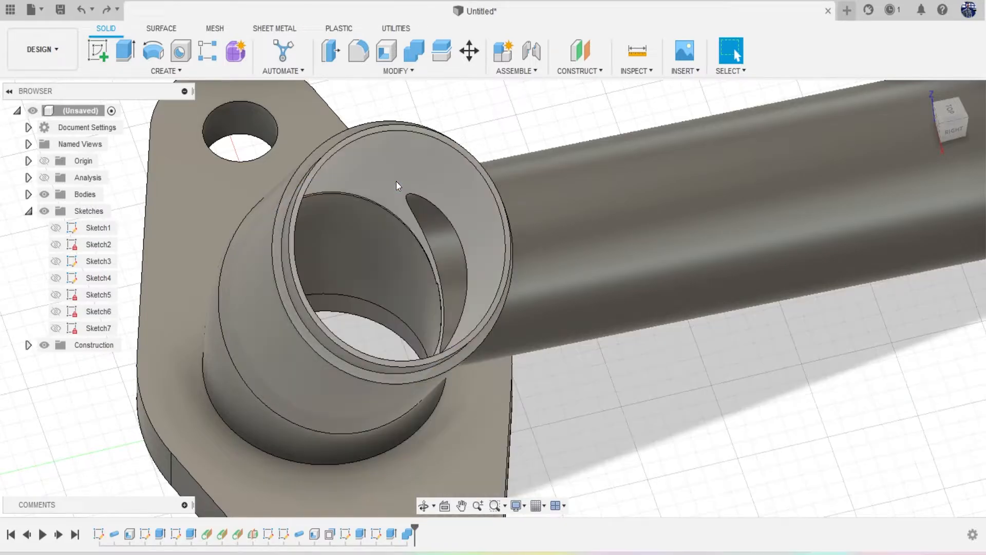
Show the section analysis and examine the interior seam between the elbow and the angled main tube.
scroll(462, 295, "down", 5)
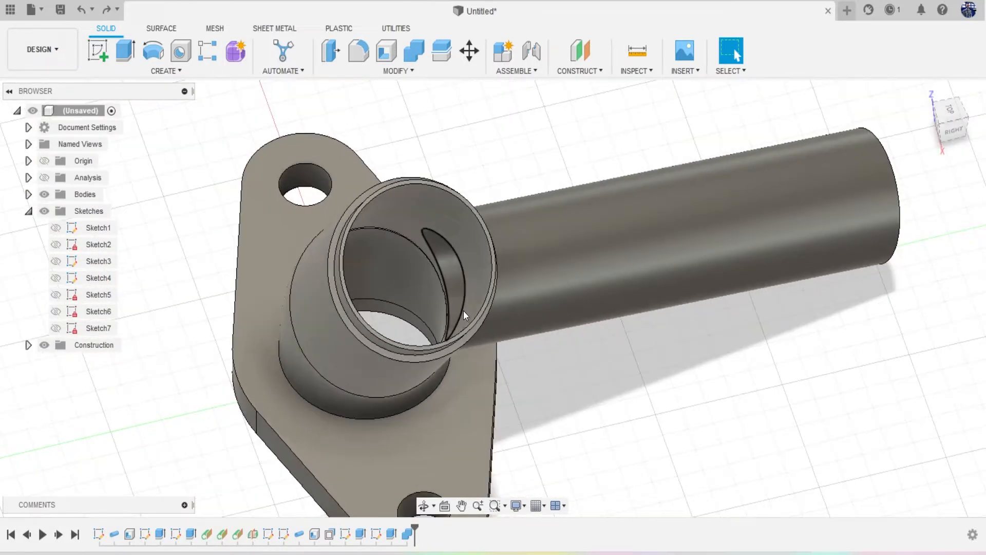
scroll(464, 311, "down", 2)
middle_click_drag(464, 310, 431, 238)
left_click_drag(952, 132, 956, 131)
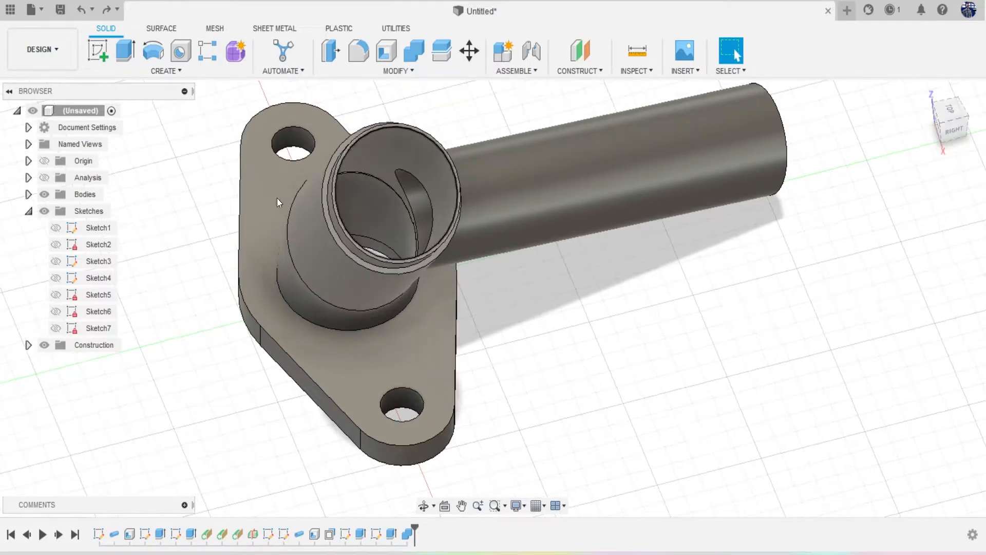
left_click(45, 178)
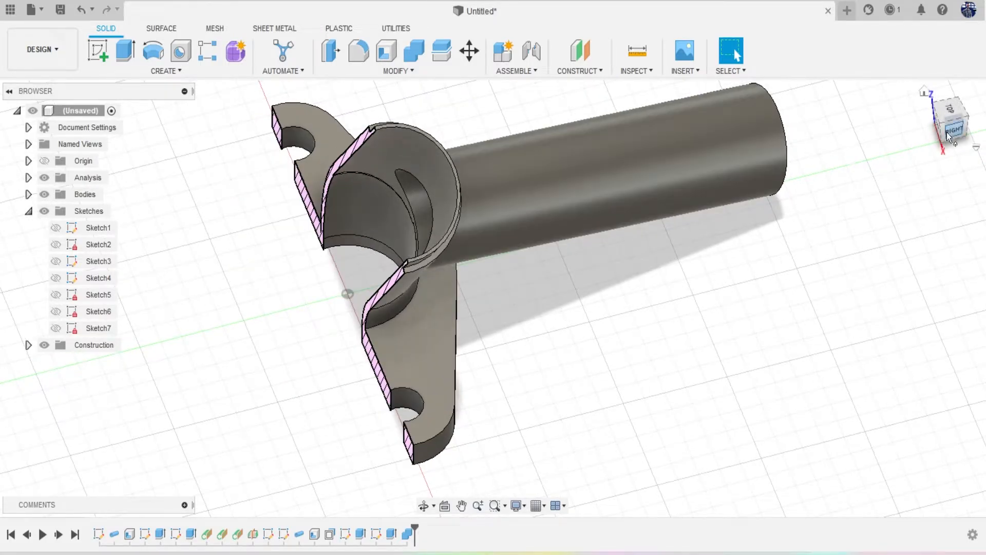
left_click(947, 132)
scroll(389, 264, "up", 3)
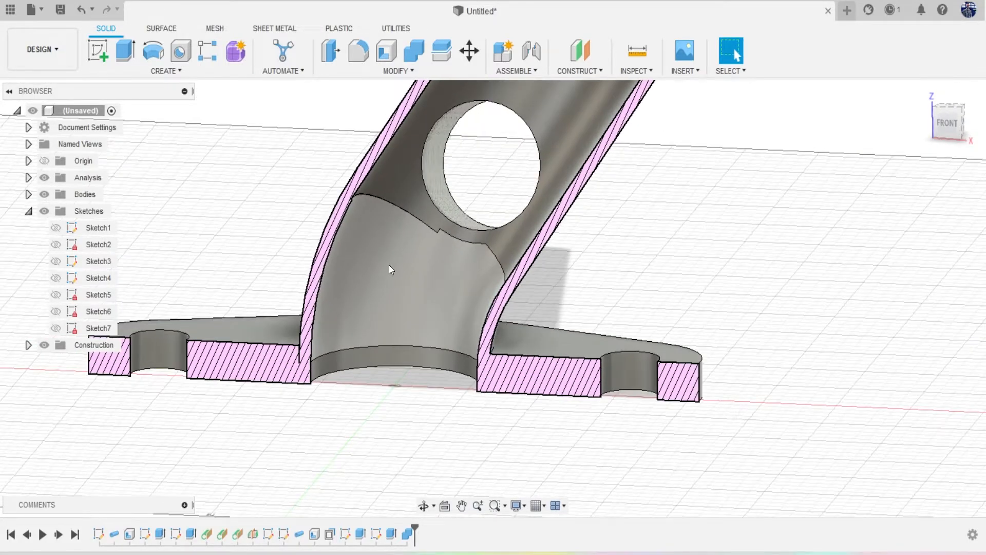
scroll(389, 264, "up", 3)
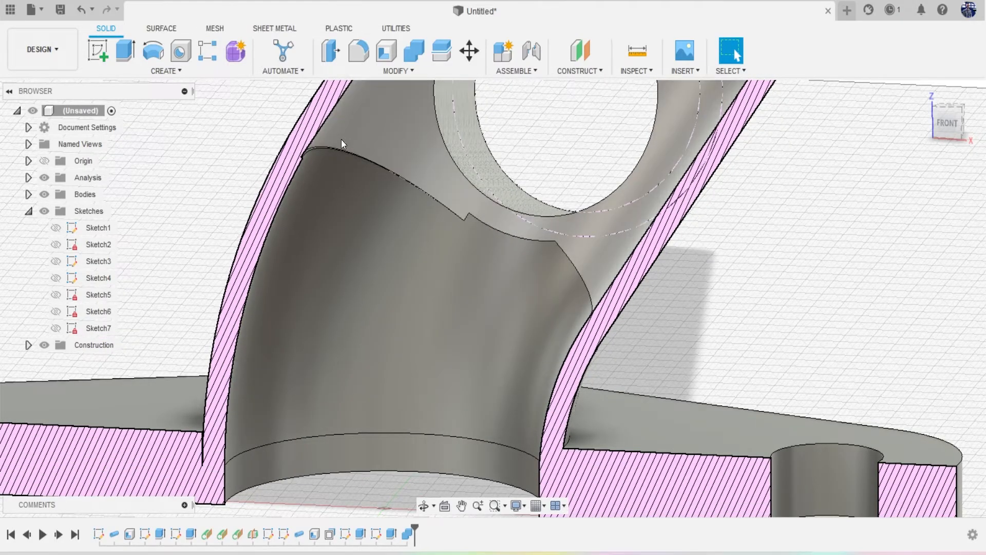
scroll(311, 154, "up", 3)
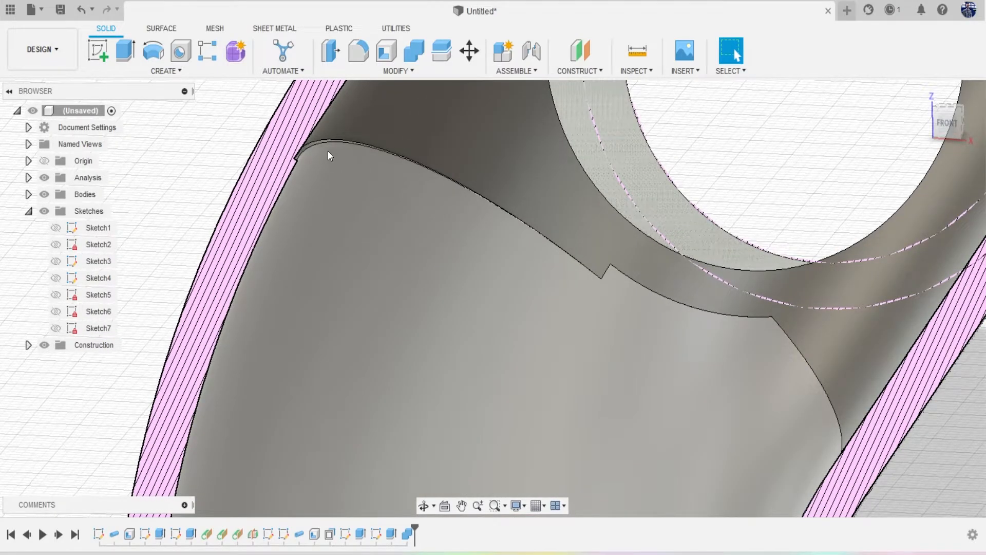
scroll(328, 151, "down", 5)
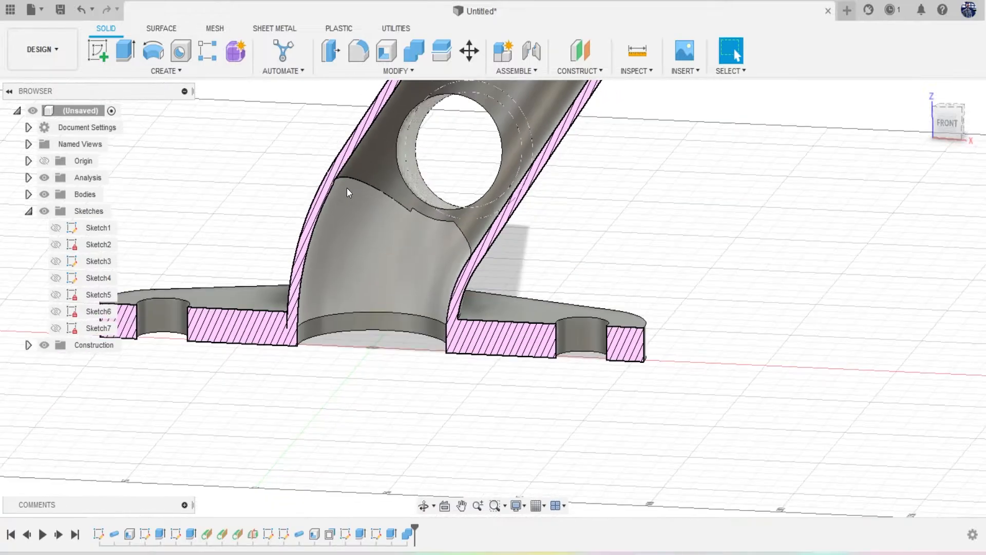
mouse_move(347, 188)
middle_mouse_down("shift")
mouse_move(353, 255)
mouse_move(353, 198)
middle_mouse_up("shift")
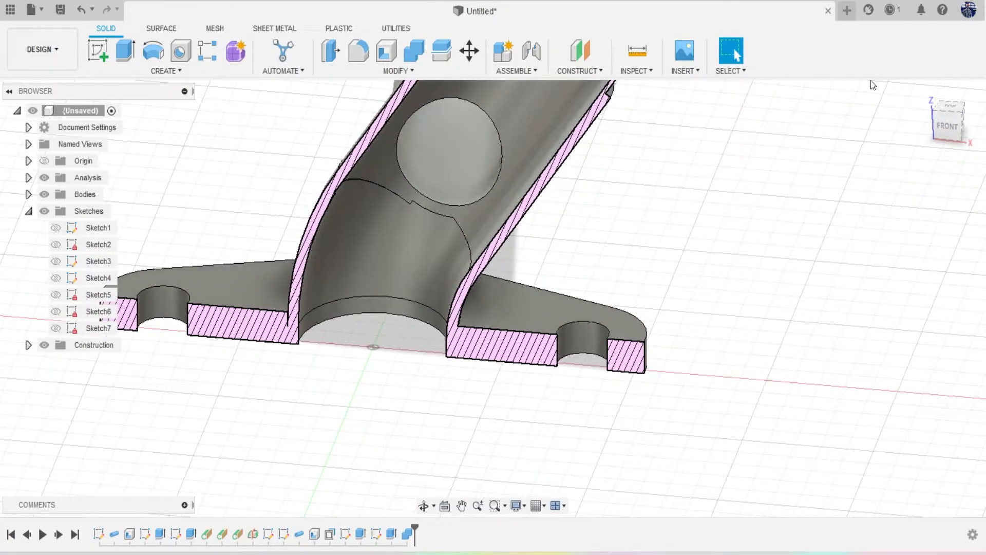
middle_click_drag(797, 243, 823, 141, "shift")
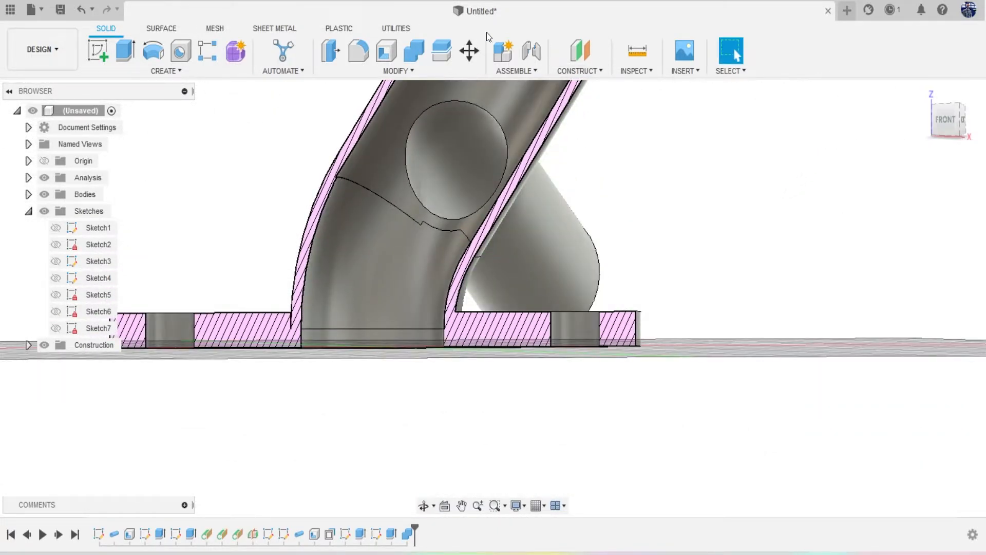
middle_click_drag(673, 172, 688, 313)
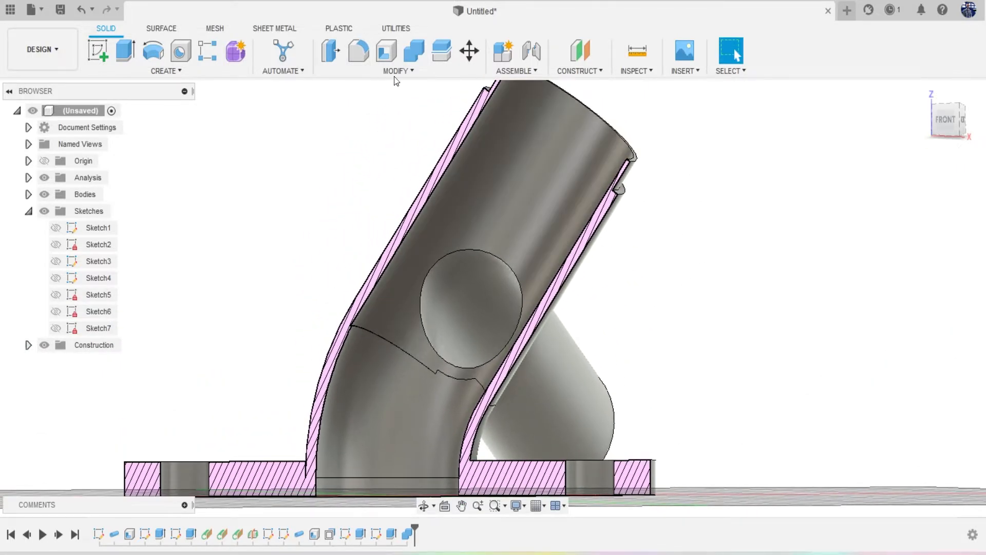
Try to offset the inner face of the angled main tube with Offset Face.
left_click(331, 51)
left_click(479, 199)
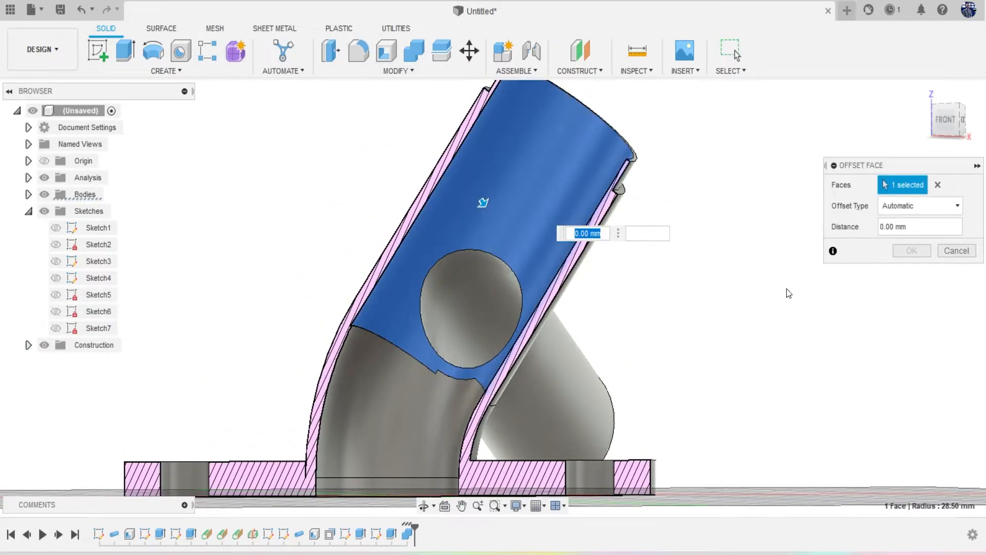
left_click(387, 420)
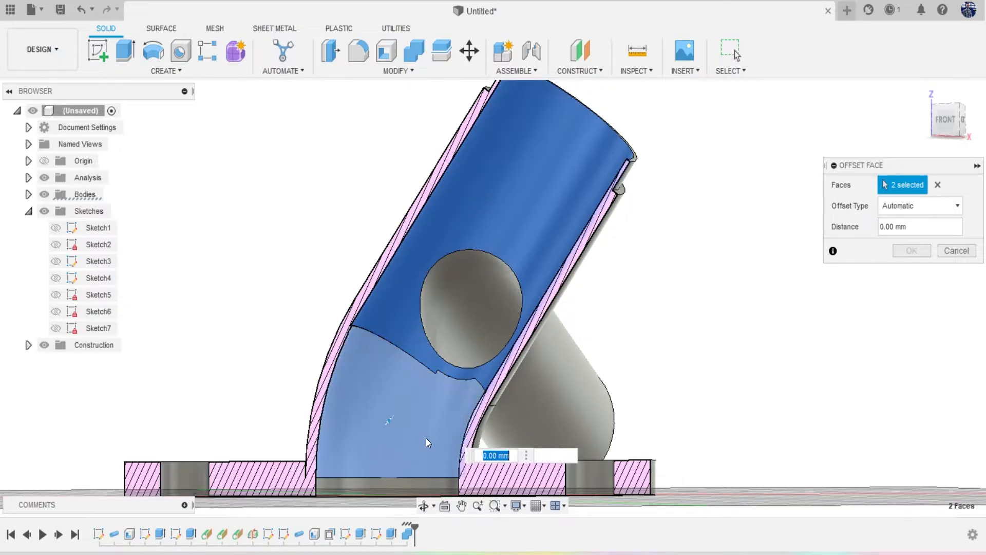
left_click(937, 184)
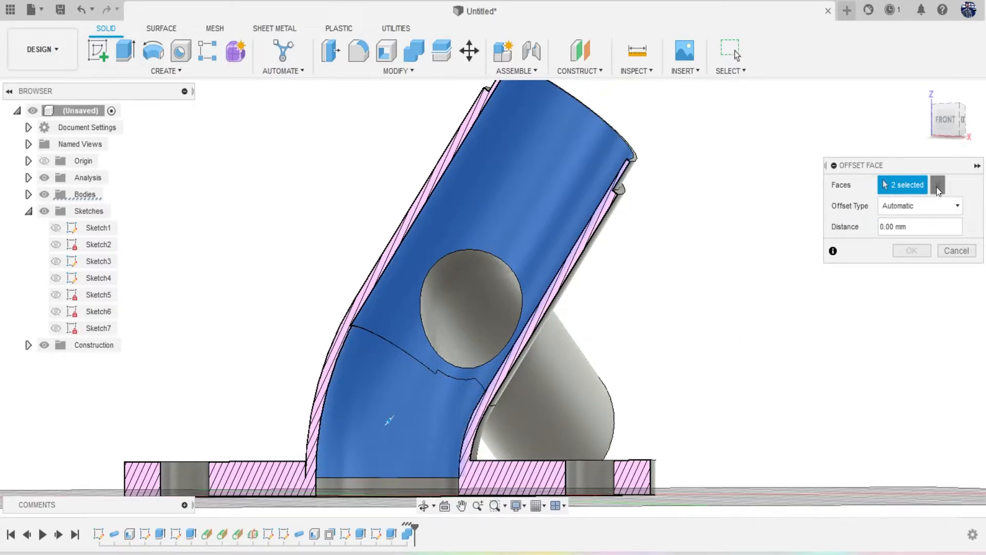
left_click(463, 196)
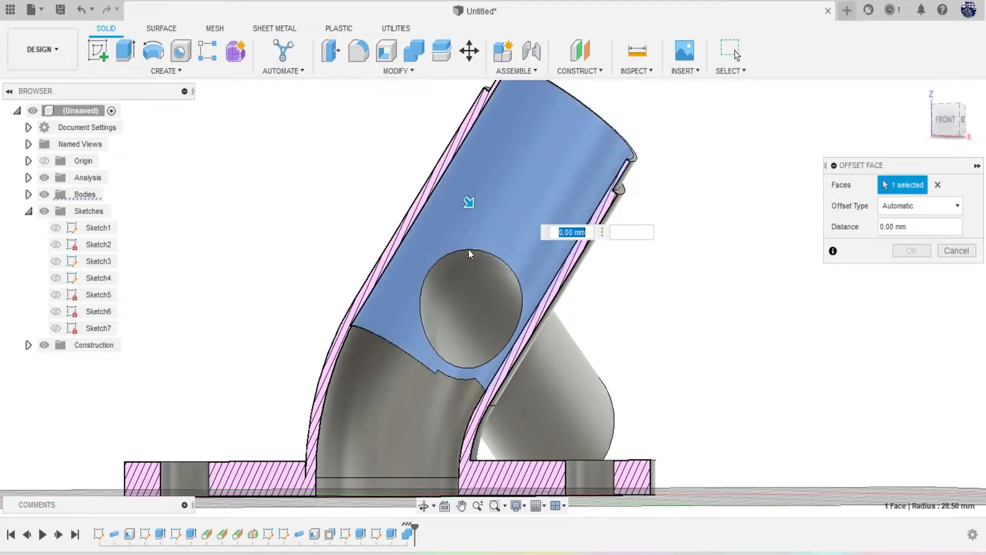
mouse_move(949, 131)
left_mouse_down()
mouse_move(891, 171)
mouse_move(848, 150)
mouse_move(893, 170)
left_mouse_up()
scroll(433, 328, "up", 4)
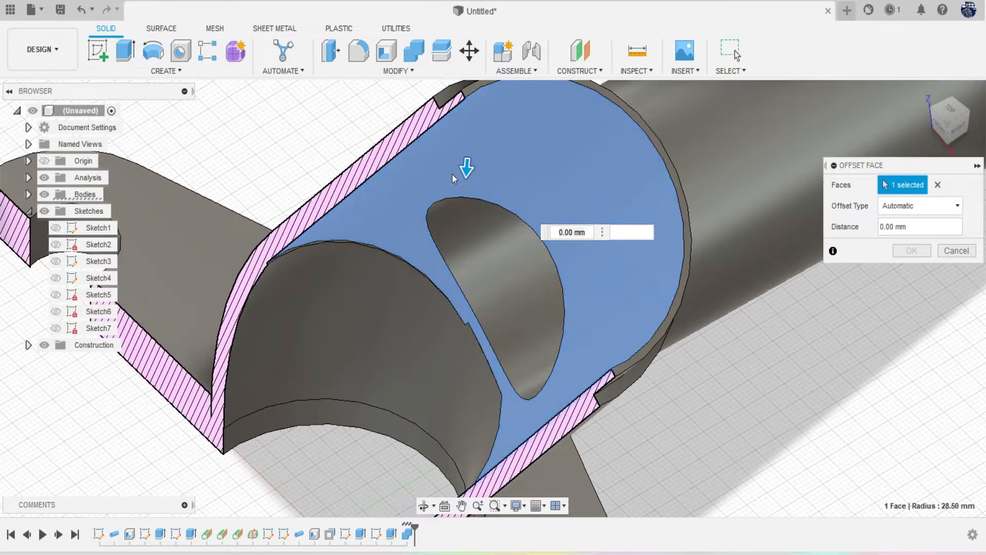
left_click_drag(463, 170, 458, 185)
key("Return")
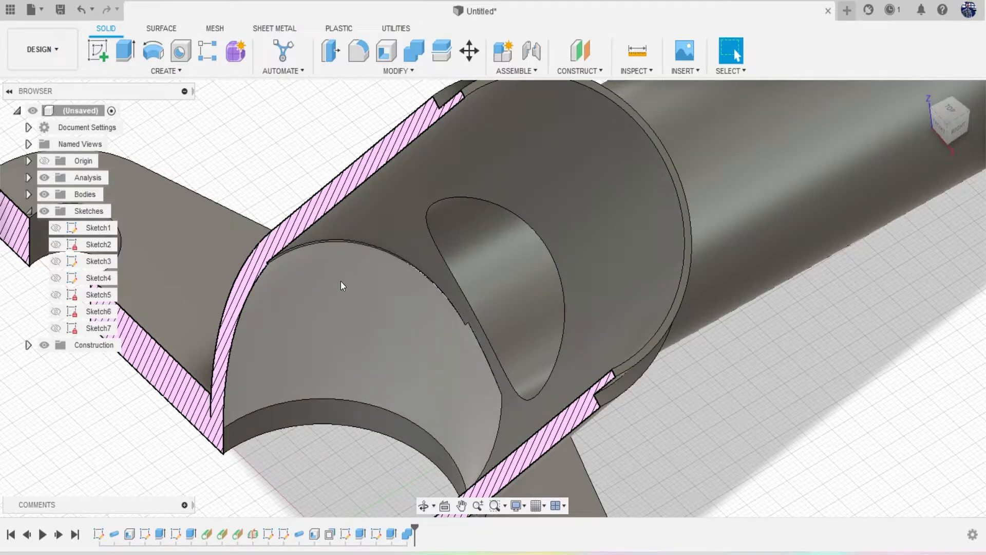
Inspect the sectioned interior, hide the section analysis, and examine the side branch pipe from several directions.
scroll(344, 284, "down", 5)
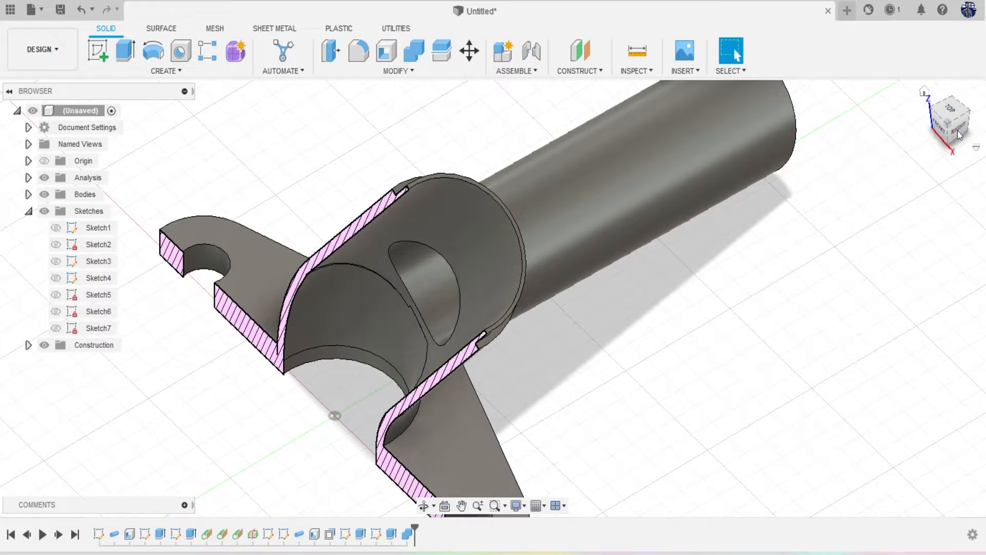
mouse_move(493, 298)
middle_mouse_down("shift")
mouse_move(460, 237)
mouse_move(452, 182)
mouse_move(454, 216)
middle_mouse_up("shift")
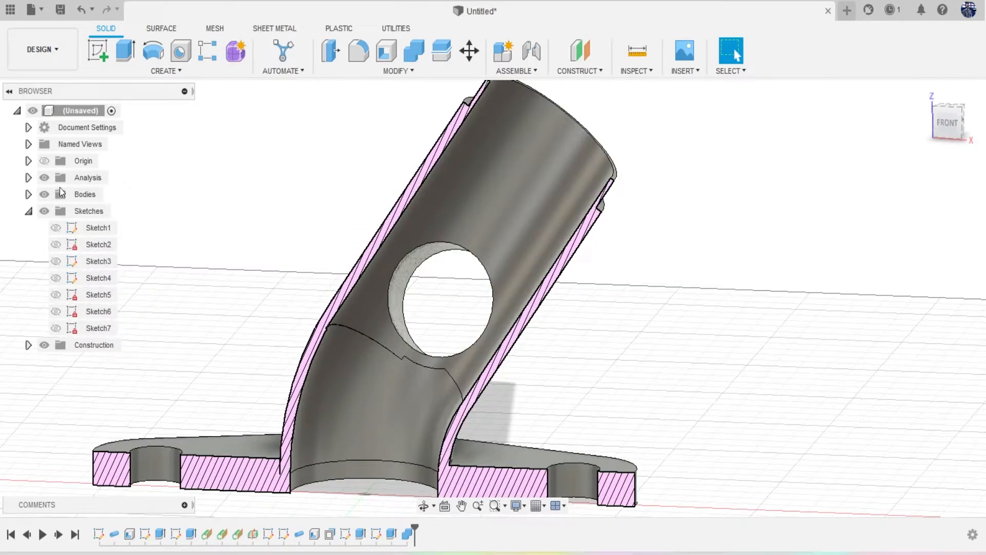
left_click(41, 172)
scroll(300, 352, "down", 3)
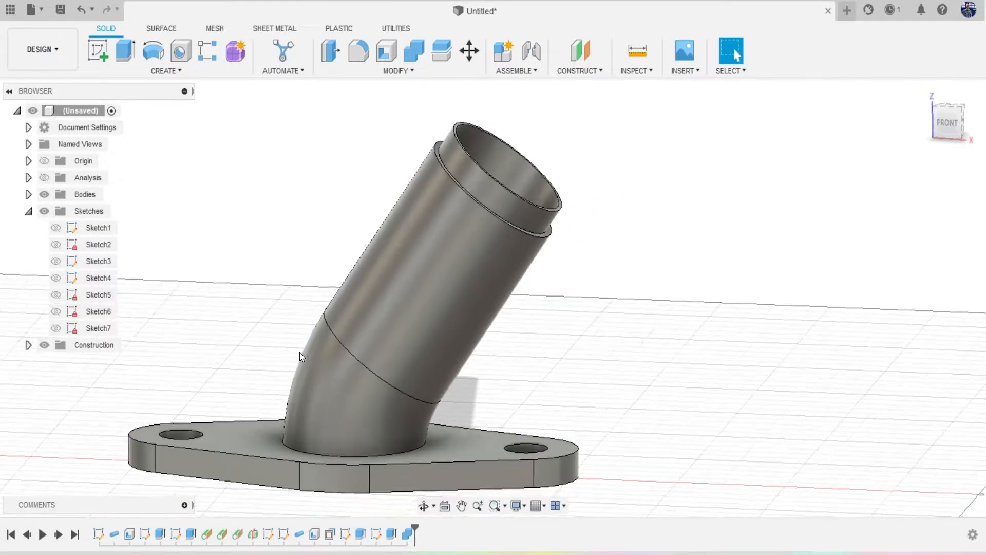
mouse_move(948, 123)
left_mouse_down()
mouse_move(903, 160)
mouse_move(899, 129)
mouse_move(877, 98)
left_mouse_up()
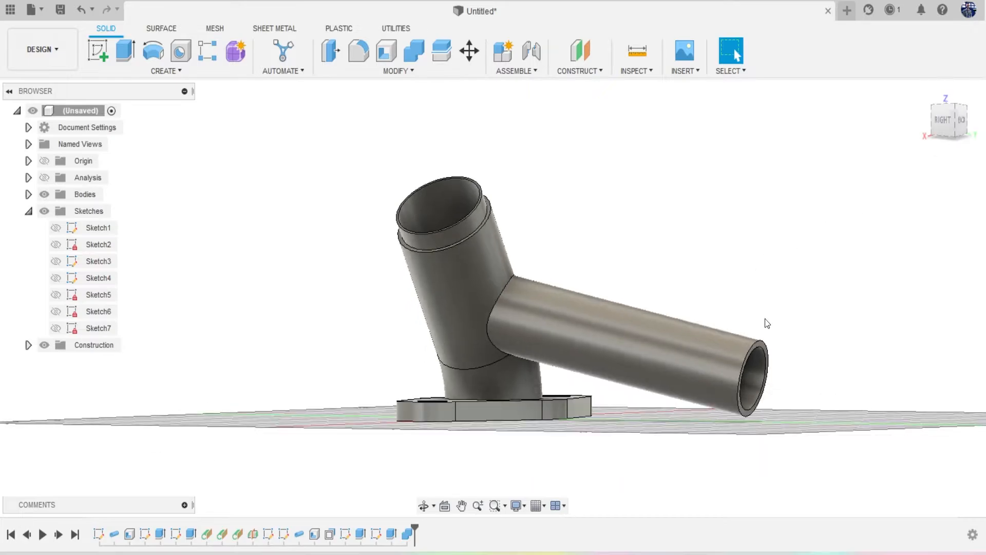
mouse_move(765, 320)
middle_mouse_down("shift")
mouse_move(626, 248)
mouse_move(722, 328)
middle_mouse_up("shift")
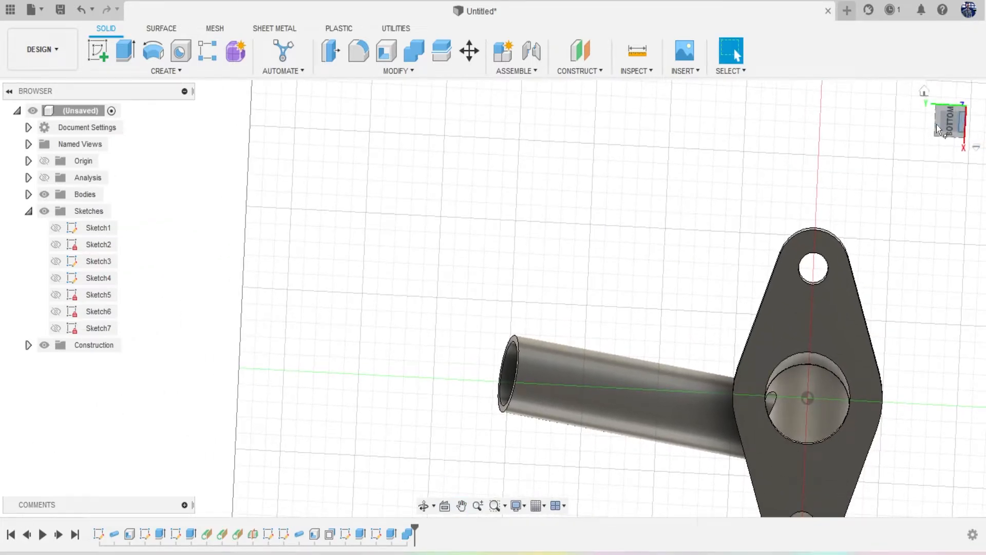
mouse_move(937, 124)
left_mouse_down()
mouse_move(976, 177)
mouse_move(979, 150)
left_mouse_up()
scroll(362, 285, "up", 2)
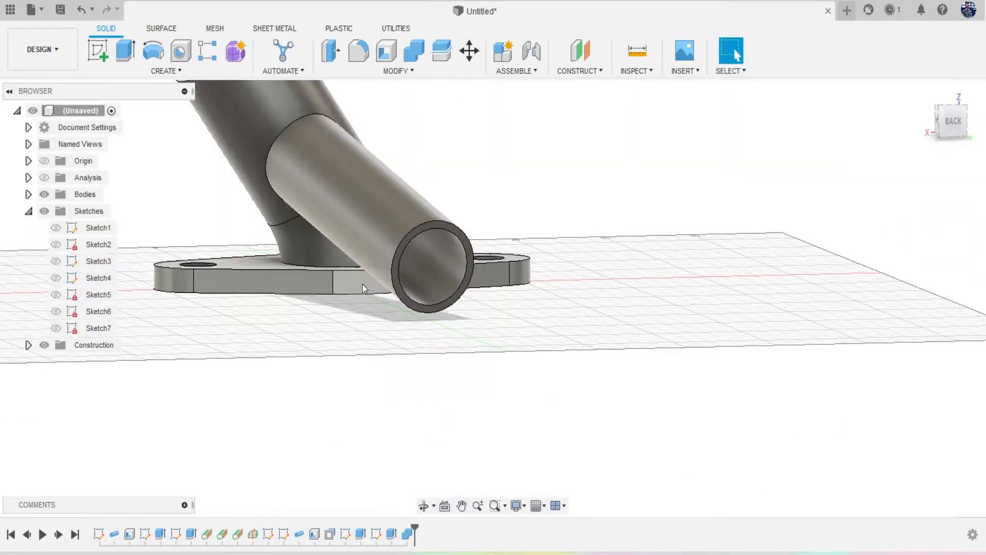
left_click(98, 51)
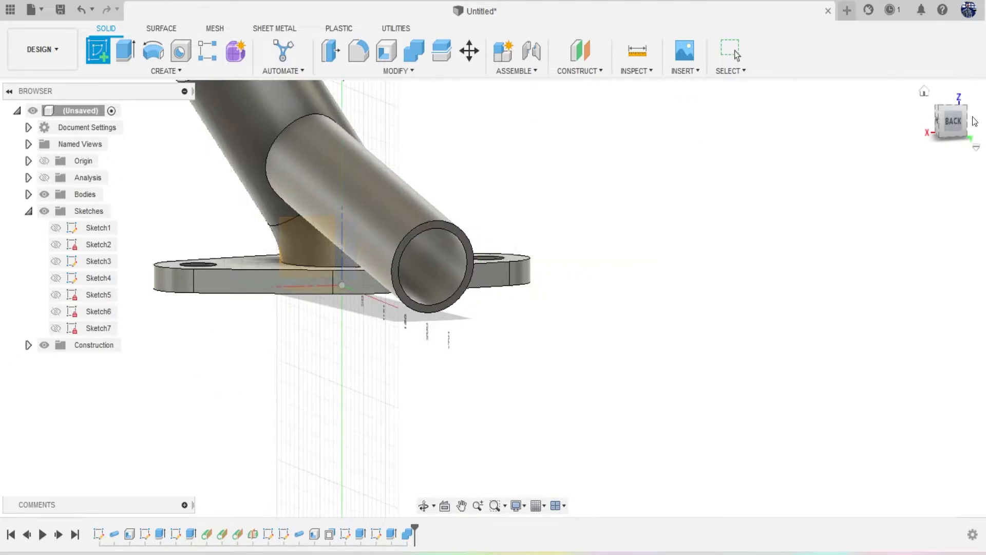
left_click(950, 129)
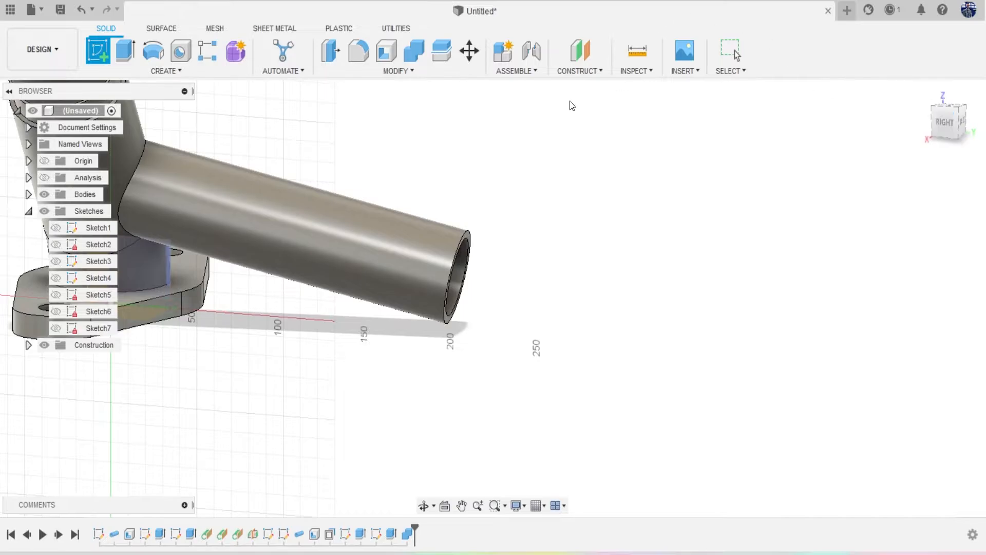
scroll(570, 358, "down", 2)
key("Escape")
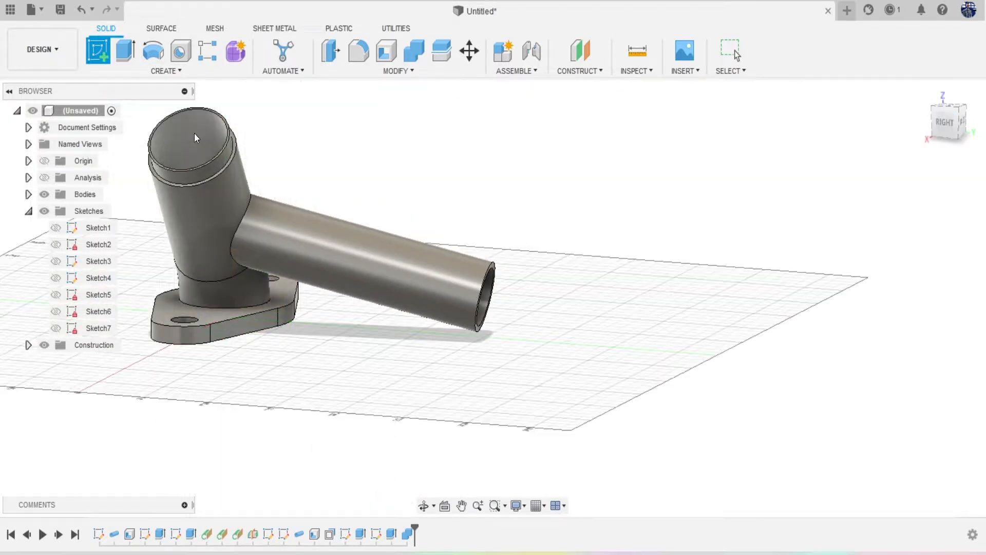
Start a sketch on the vertical YZ plane, facing it in the right side view.
left_click(954, 119)
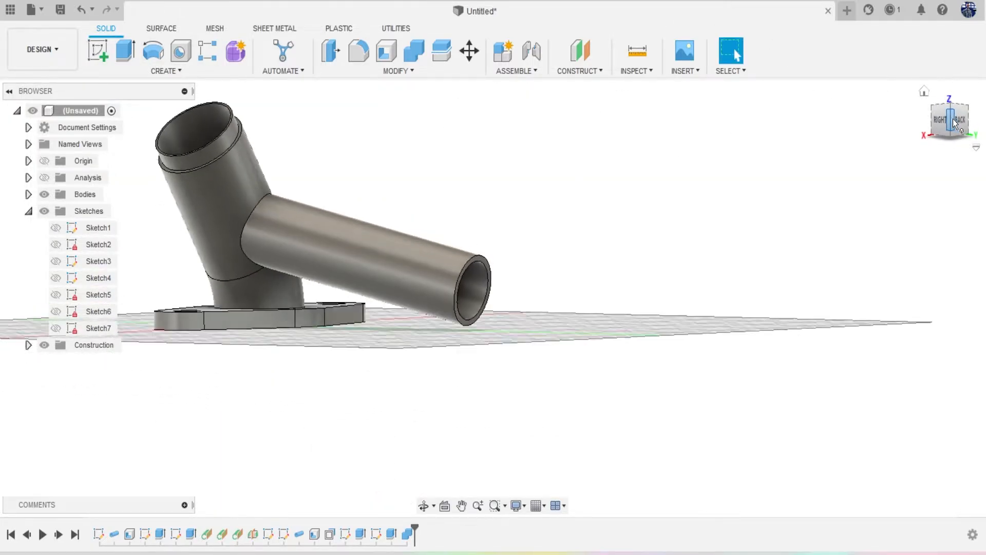
left_click(938, 118)
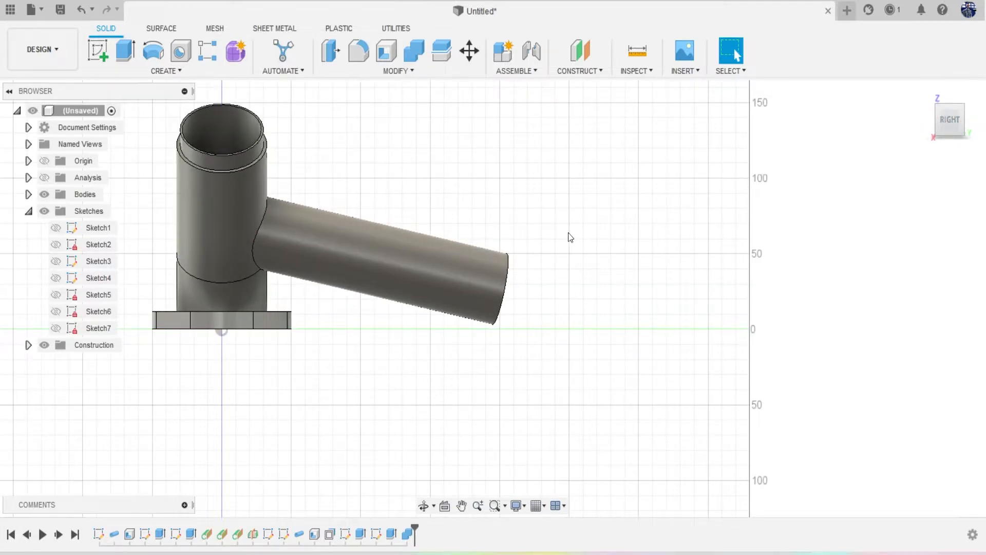
scroll(316, 242, "up", 3)
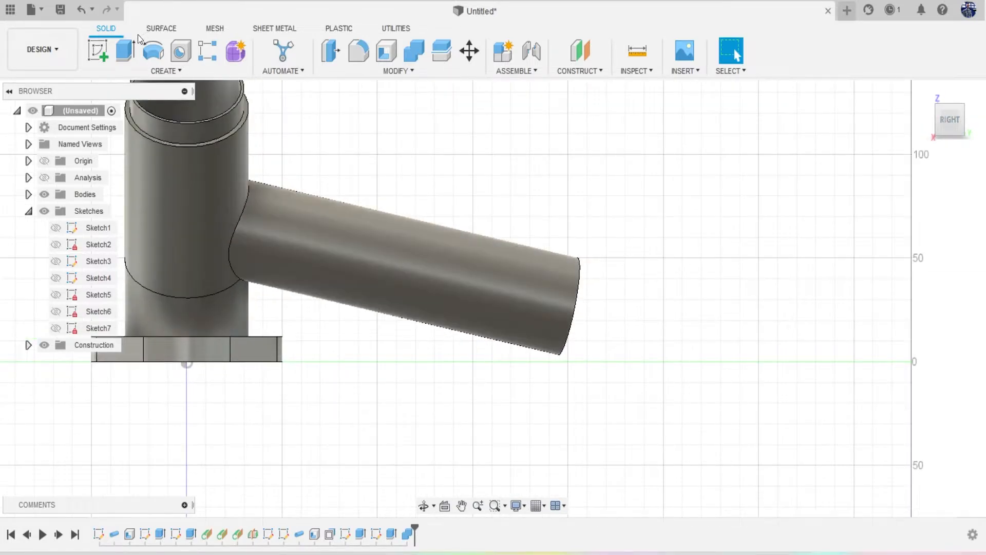
left_click(98, 50)
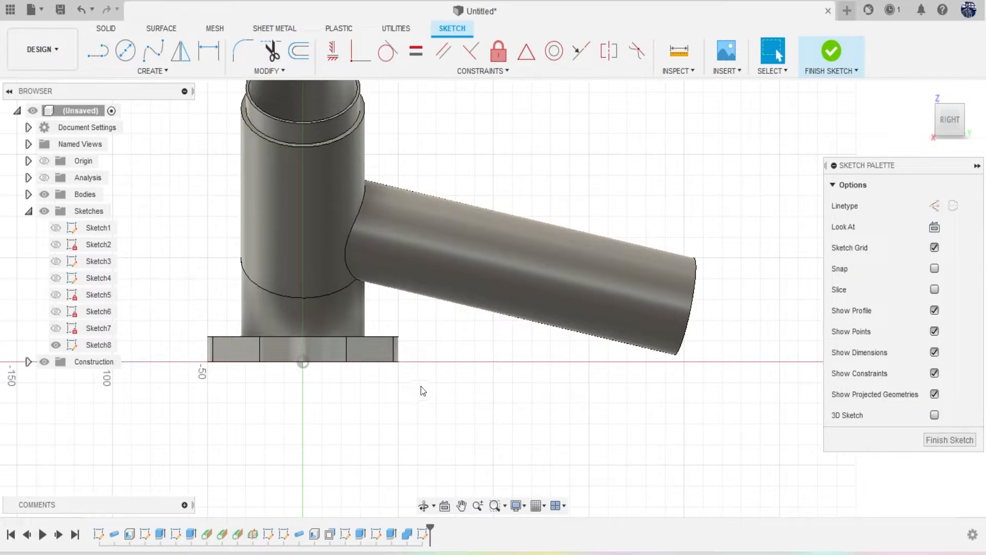
key("l")
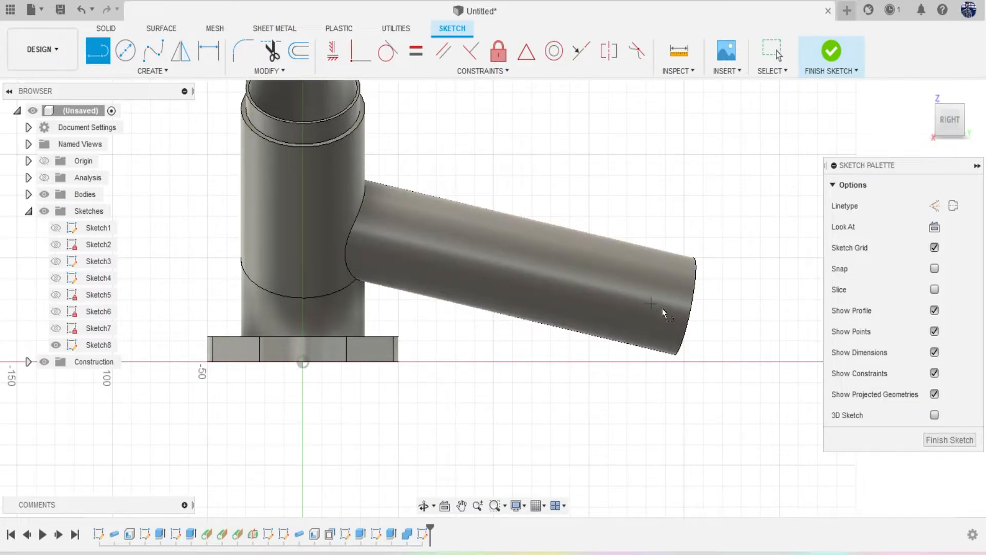
left_click(691, 307)
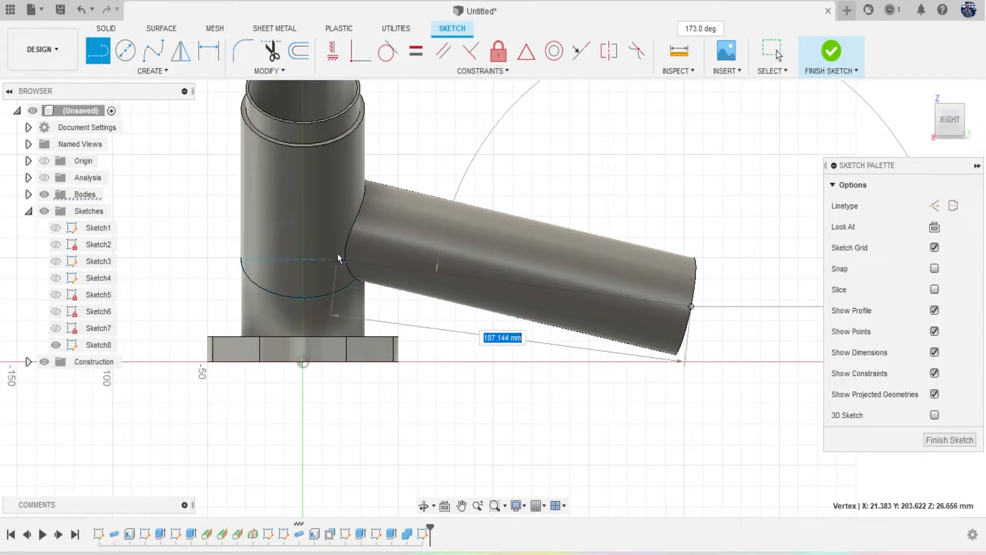
key("Escape")
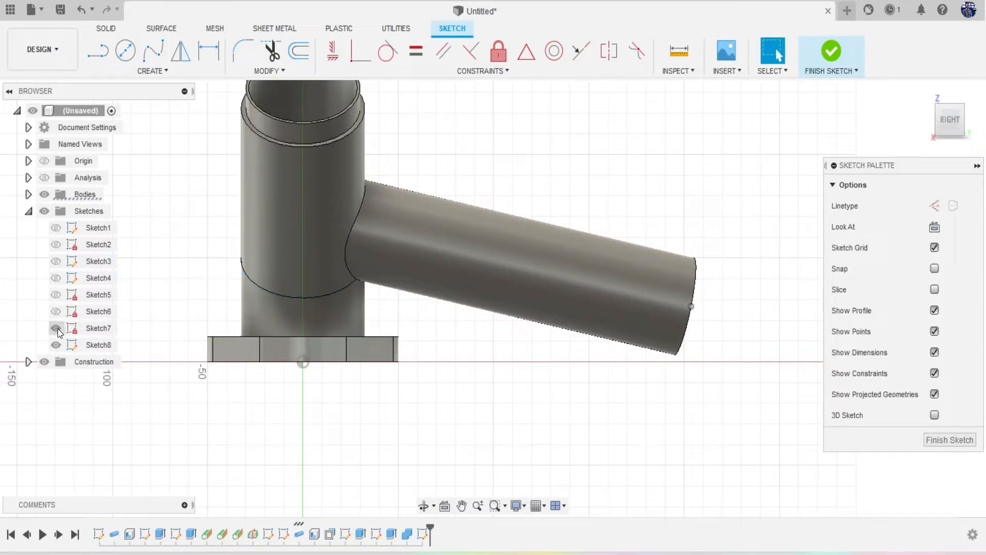
Show Sketch5, Sketch6 and Sketch7 as references for the branch pipe's centreline, leaving Sketch4 hidden after checking it.
left_click(55, 311)
left_click(56, 278)
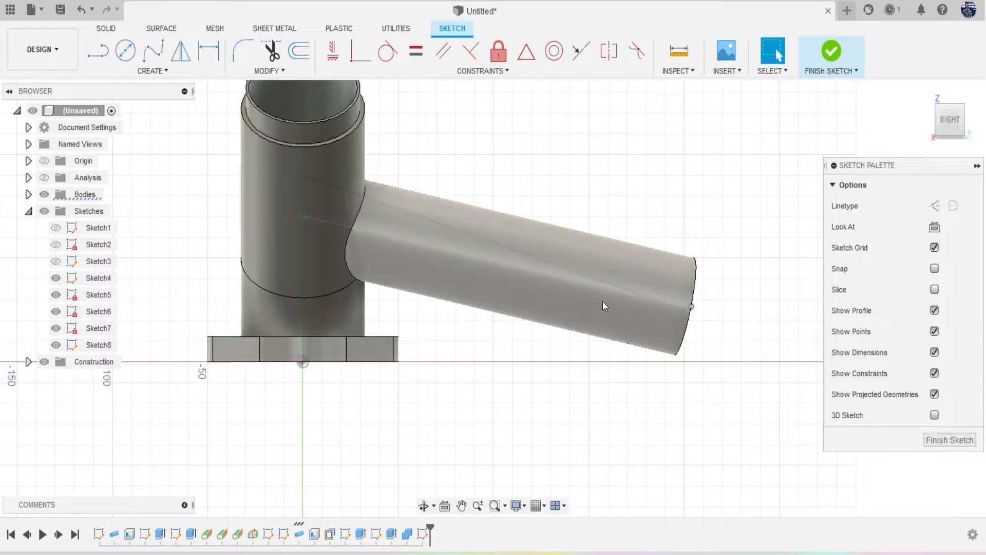
scroll(611, 298, "up", 2)
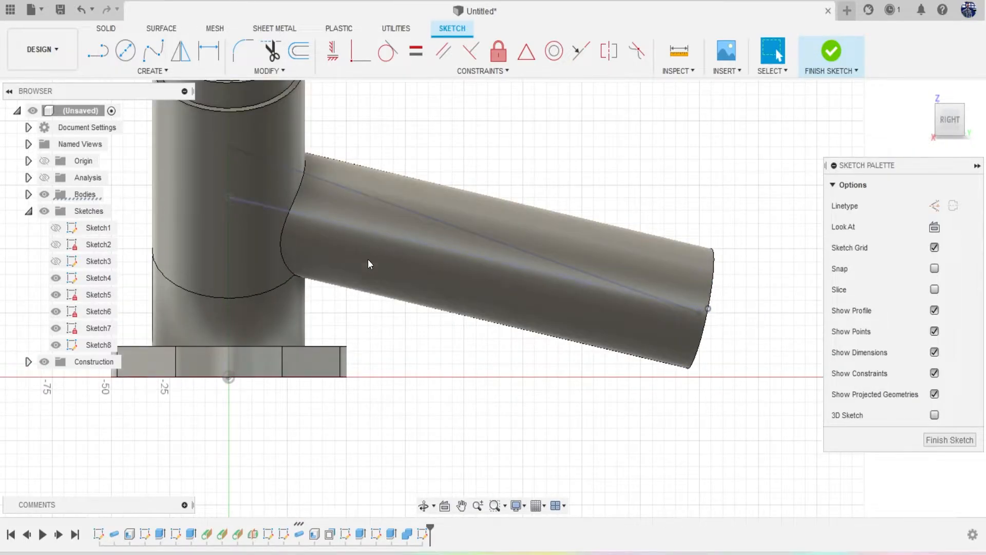
left_click(56, 278)
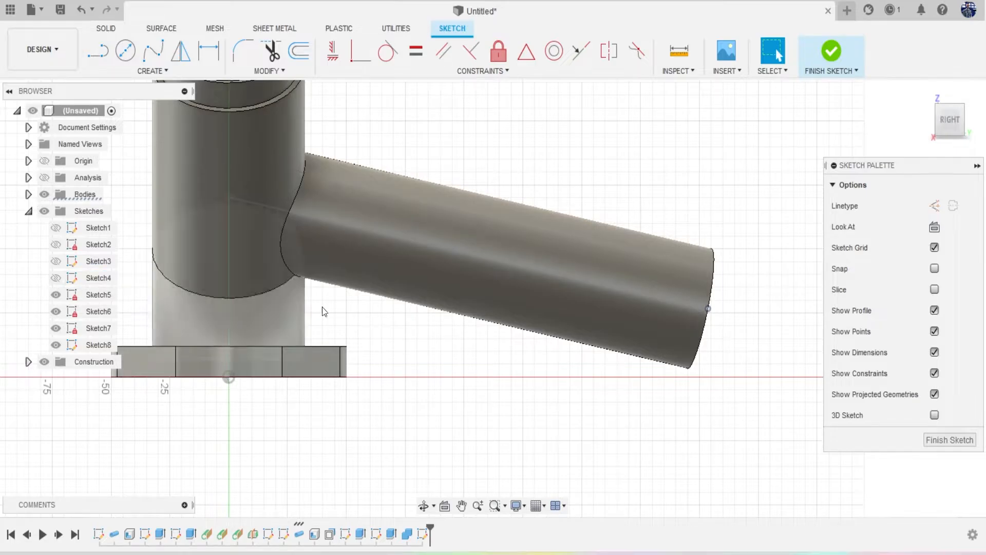
Draw a vertical line about 64 mm long upwards from the centre point at the branch pipe's open end.
key("l")
left_click(708, 308)
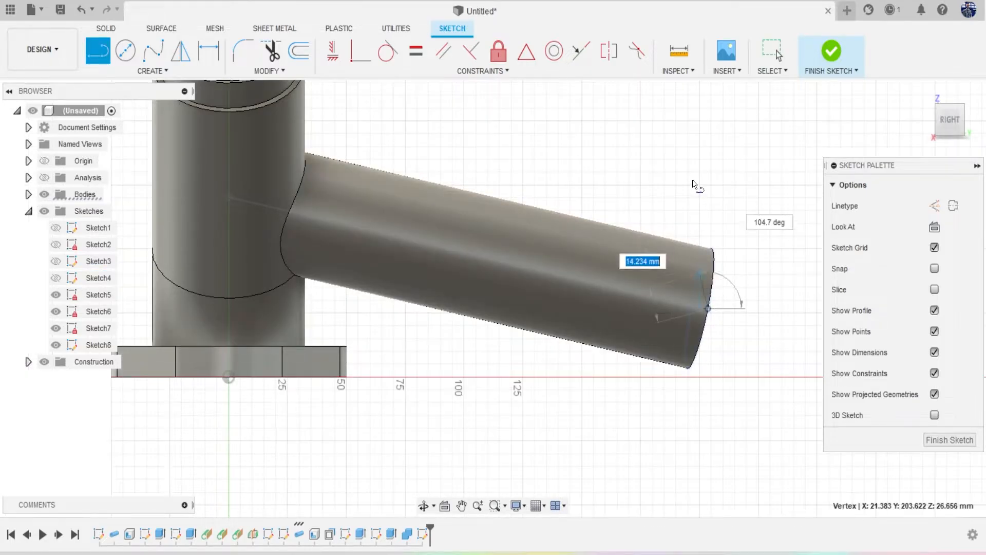
left_click(709, 143)
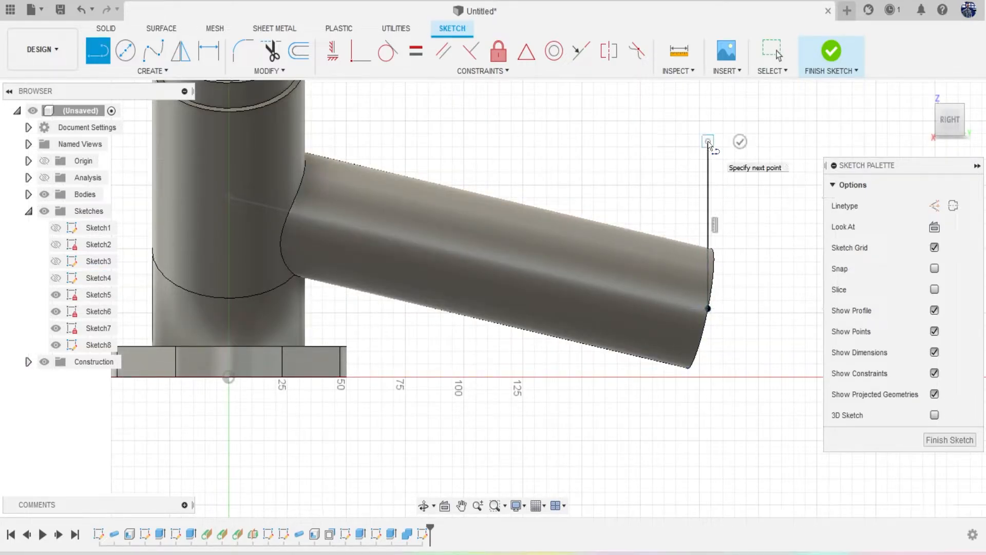
key("Escape")
Try to dimension the angle between the branch pipe's centreline and the vertical line.
key("d")
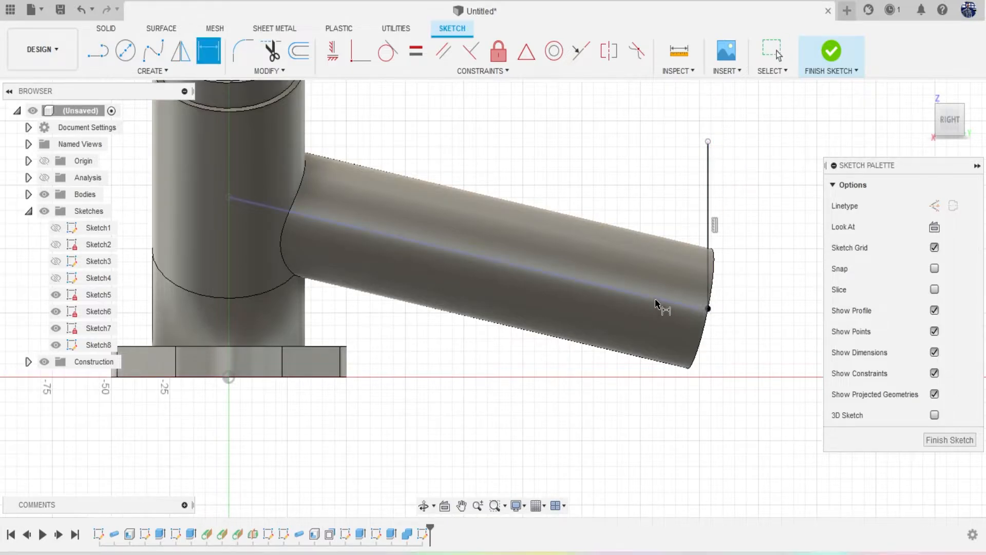
left_click(660, 298)
left_click(709, 212)
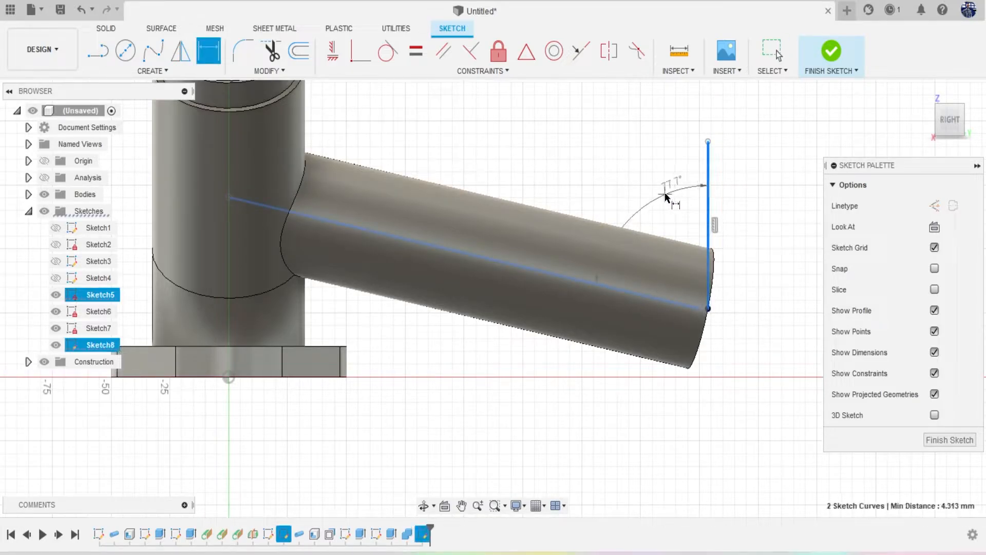
left_click(666, 197)
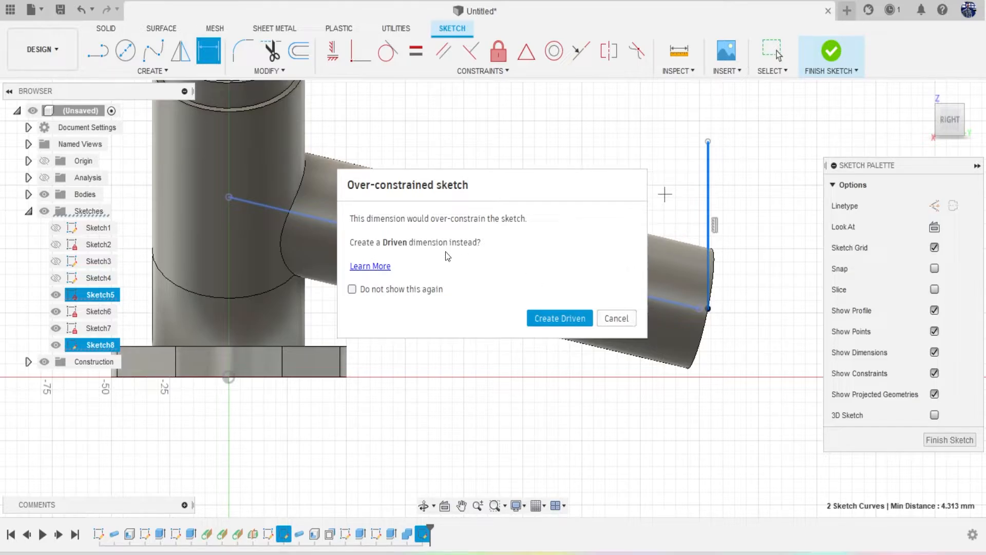
left_click(617, 318)
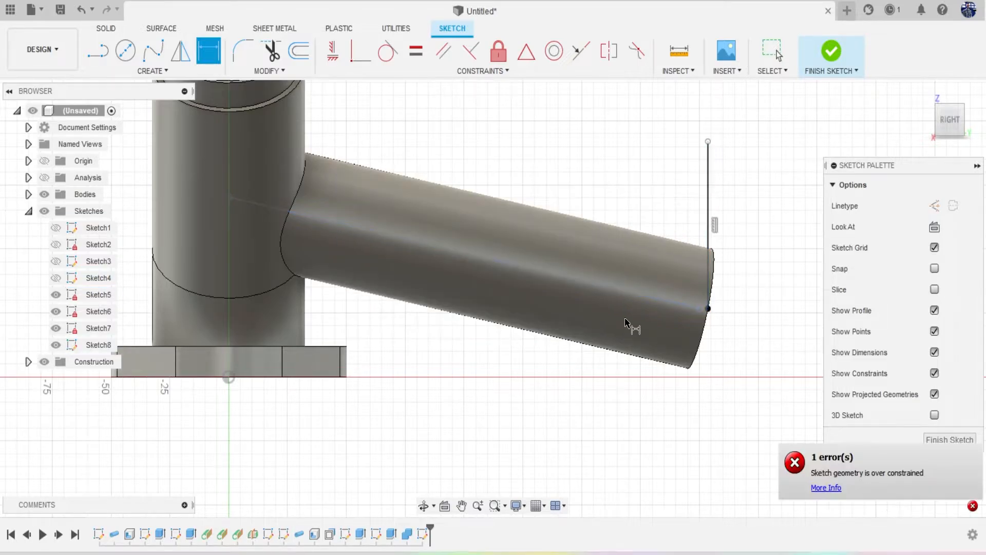
key("Escape")
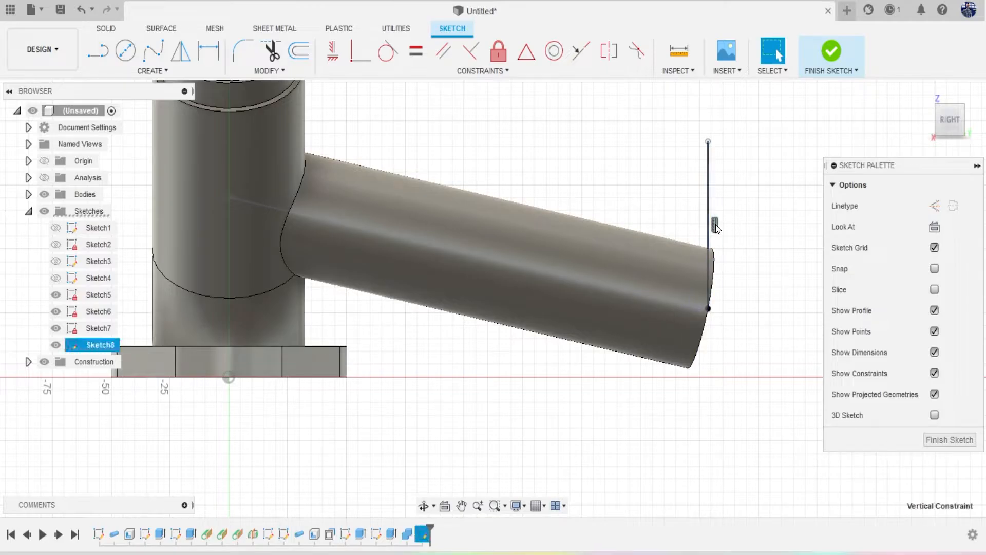
With the line's vertical constraint removed, dimension its angle to the branch pipe's centreline at 60°.
key("d")
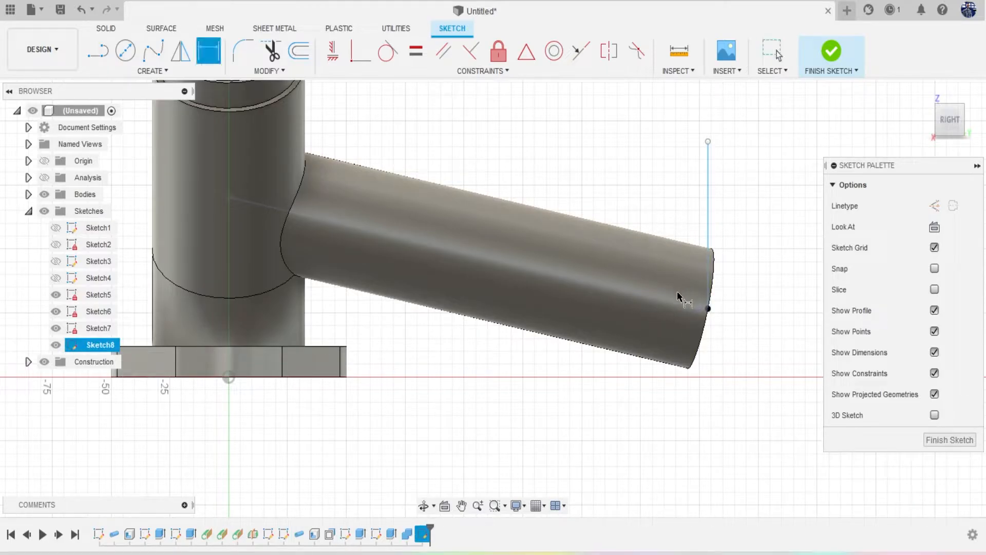
left_click(677, 301)
left_click(708, 209)
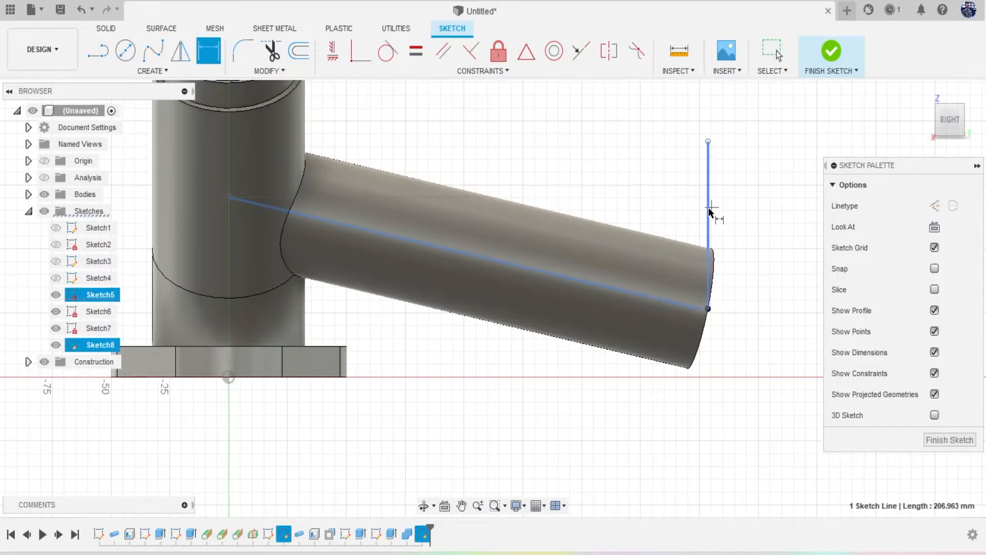
left_click(661, 197)
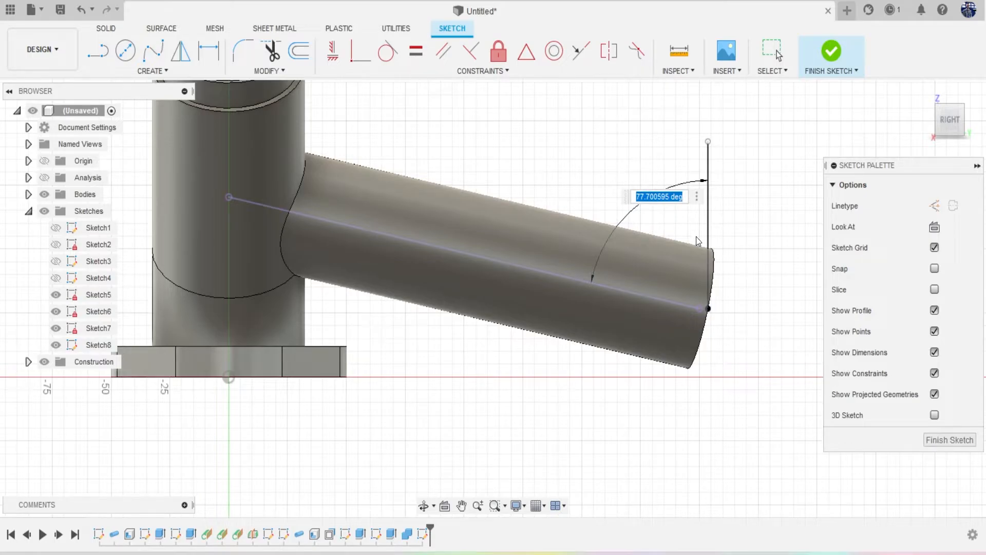
type("60")
key("Return")
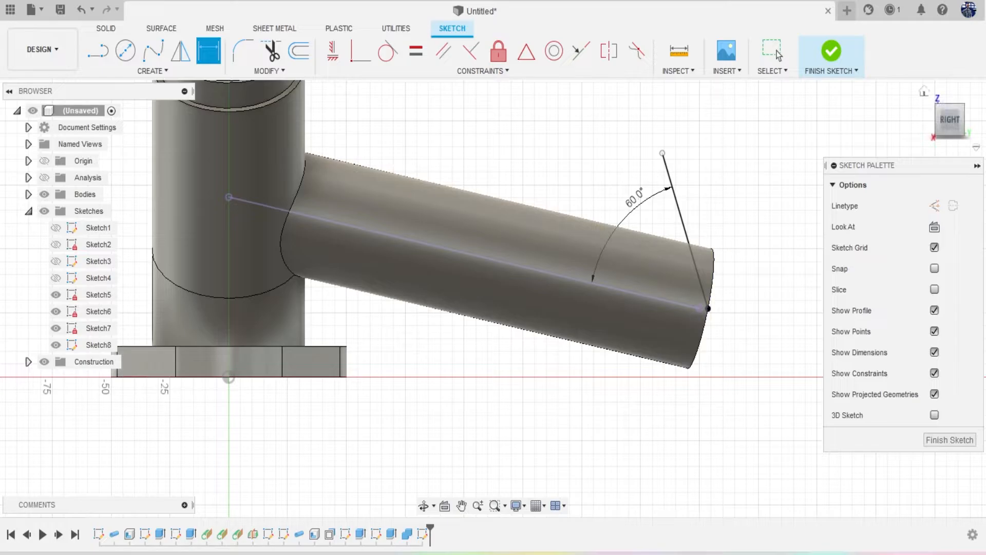
Switch to the browser, examine the end flange's angle and dimensions in the GrabCAD reference drawing, and return to the sketch.
mouse_move(985, 31)
left_mouse_down()
mouse_move(249, 168)
mouse_move(211, 159)
left_mouse_up()
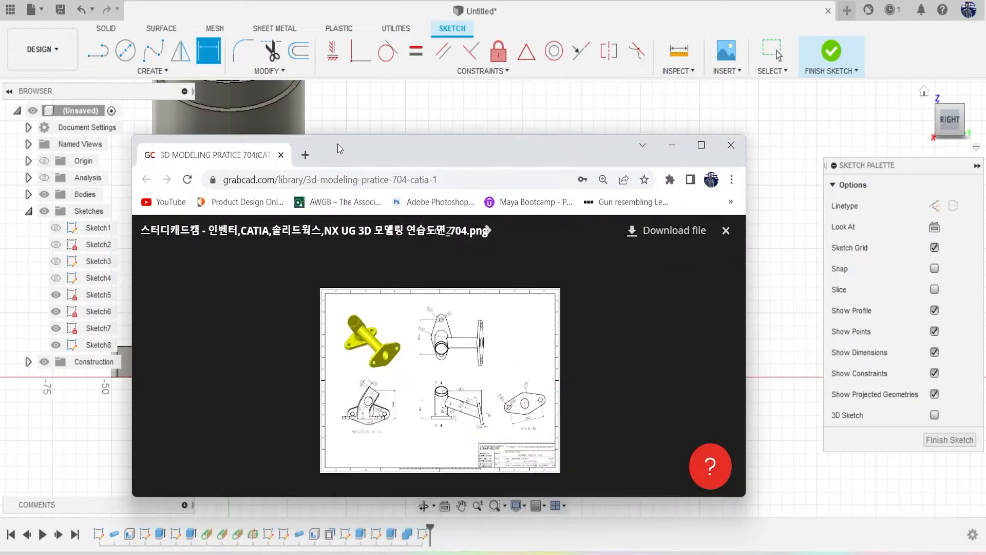
double_click(355, 147)
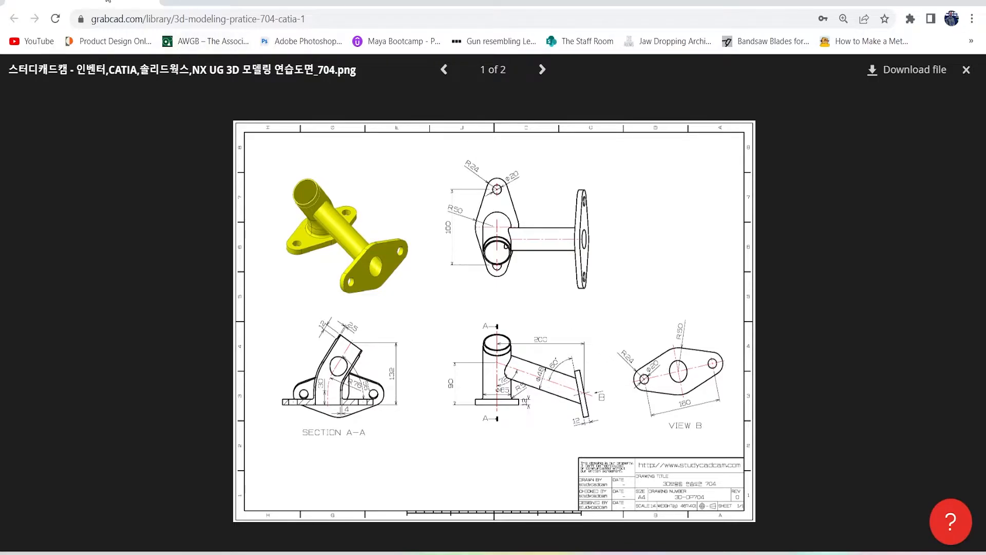
left_click_drag(108, 2, 985, 149)
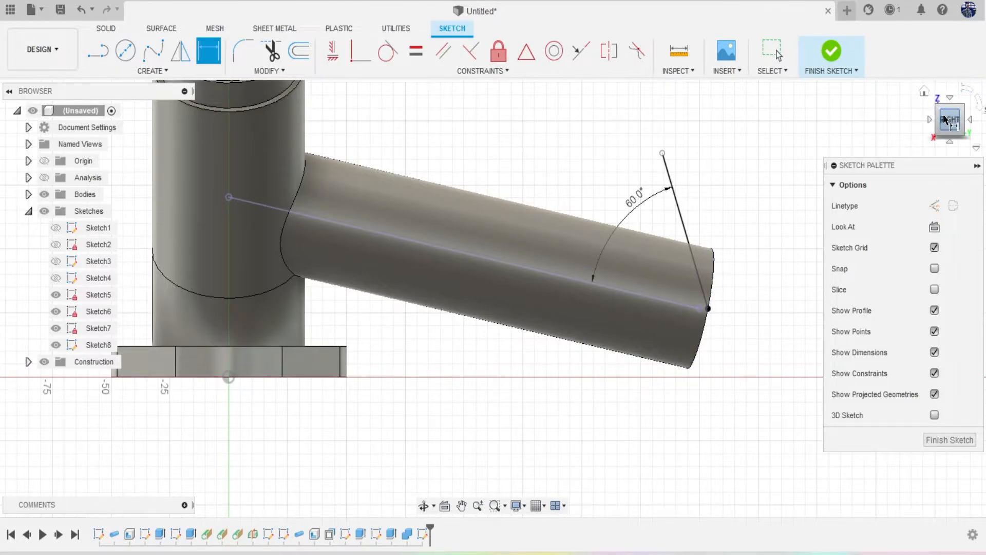
Finish the sketch and create a Plane at Angle of 0° through the angled line at the branch pipe's end.
left_click_drag(945, 118, 920, 125)
left_click(831, 52)
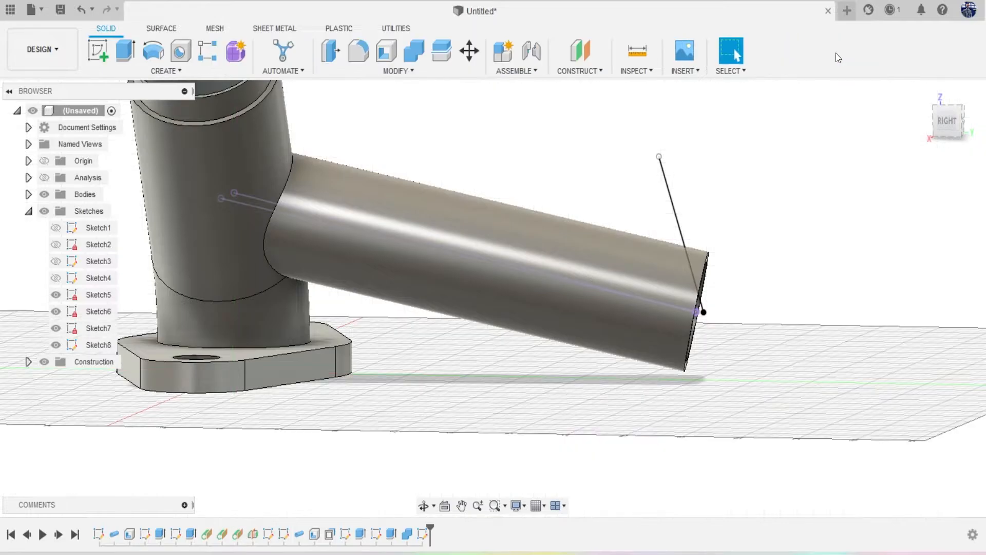
left_click(576, 72)
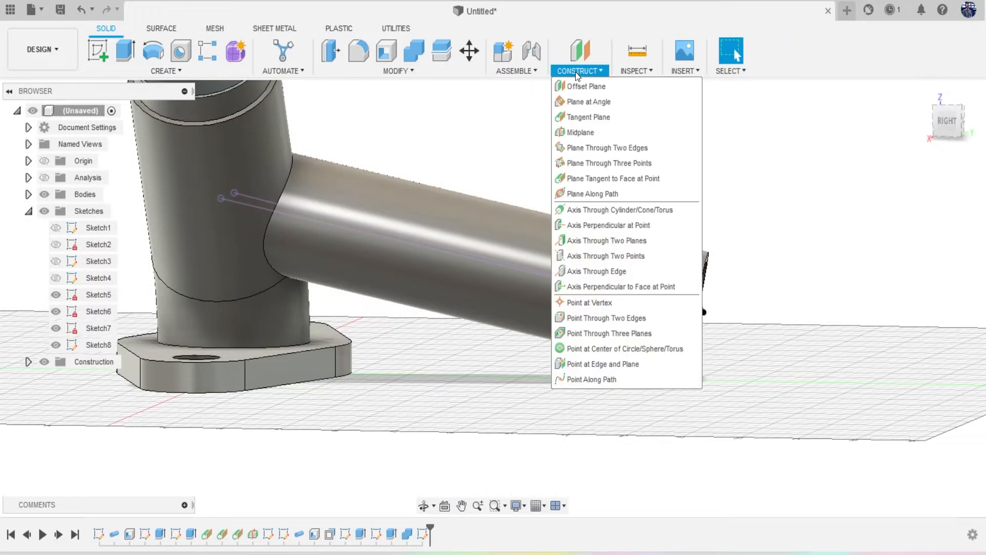
left_click(602, 101)
left_click(678, 211)
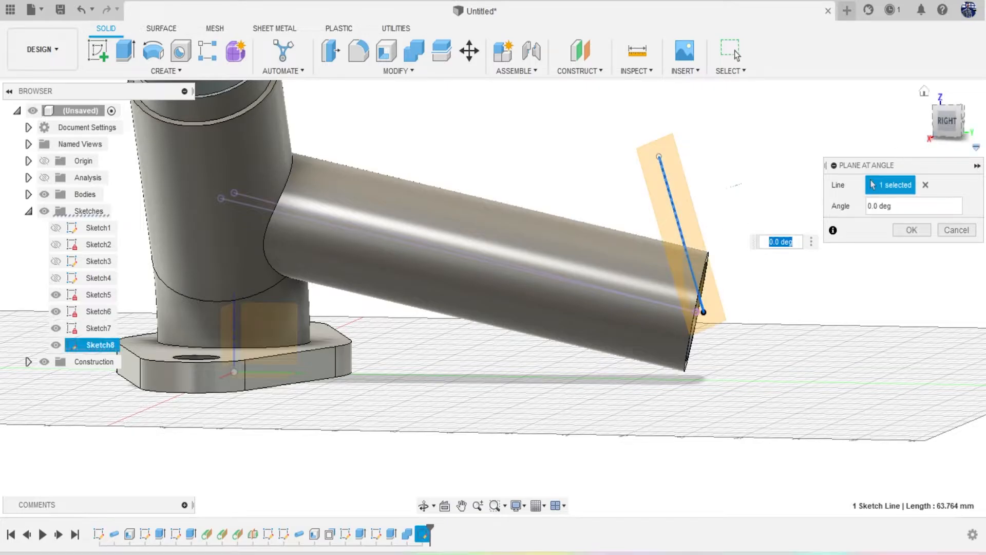
mouse_move(695, 215)
middle_mouse_down("shift")
mouse_move(616, 226)
mouse_move(647, 221)
middle_mouse_up("shift")
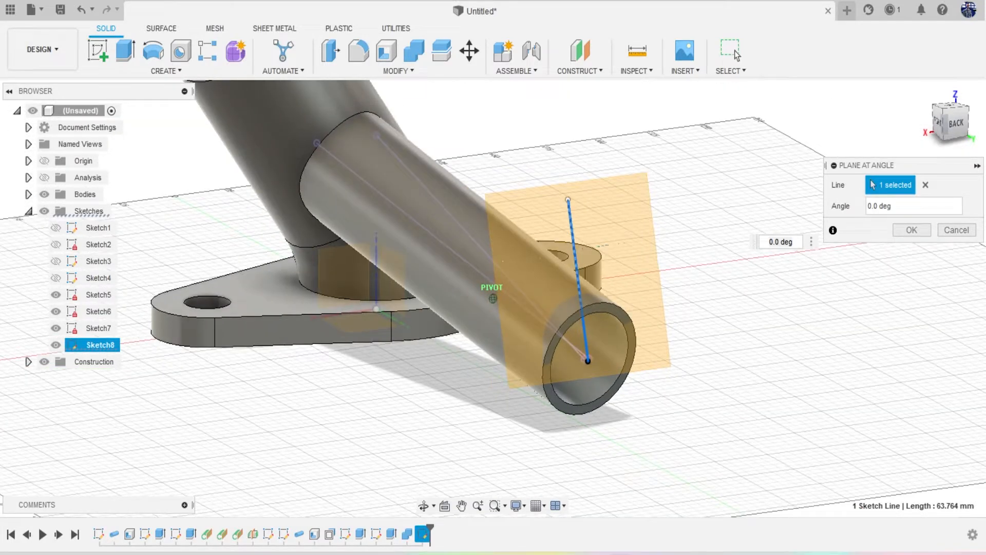
left_click(912, 230)
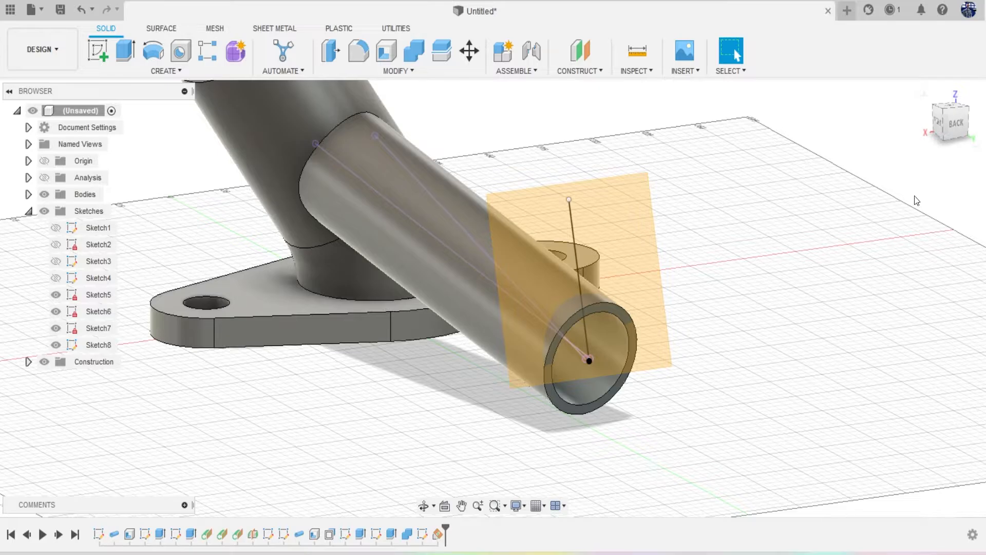
Create a sketch on the angled plane at the branch pipe's end and finish it without drawing anything.
left_click(107, 48)
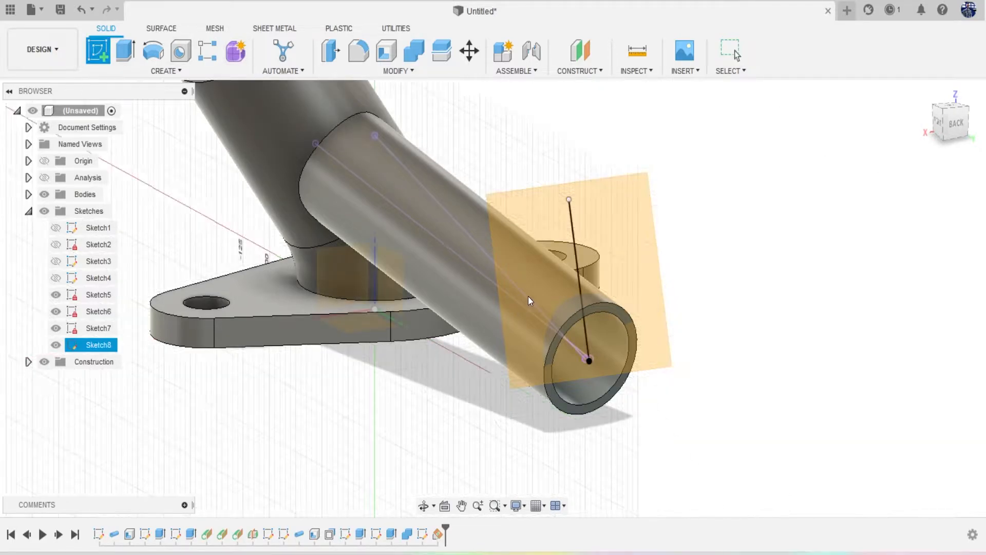
left_click(634, 266)
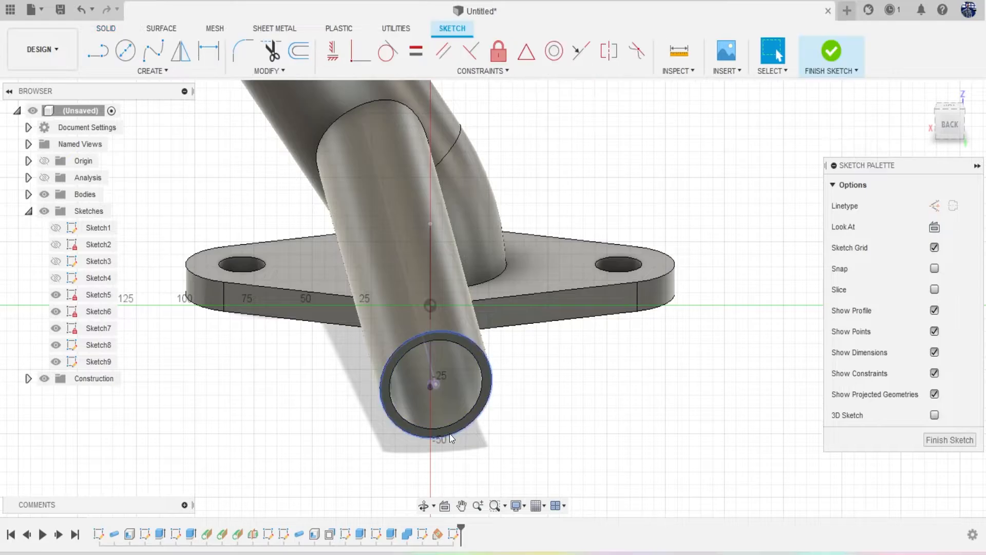
scroll(448, 434, "up", 4)
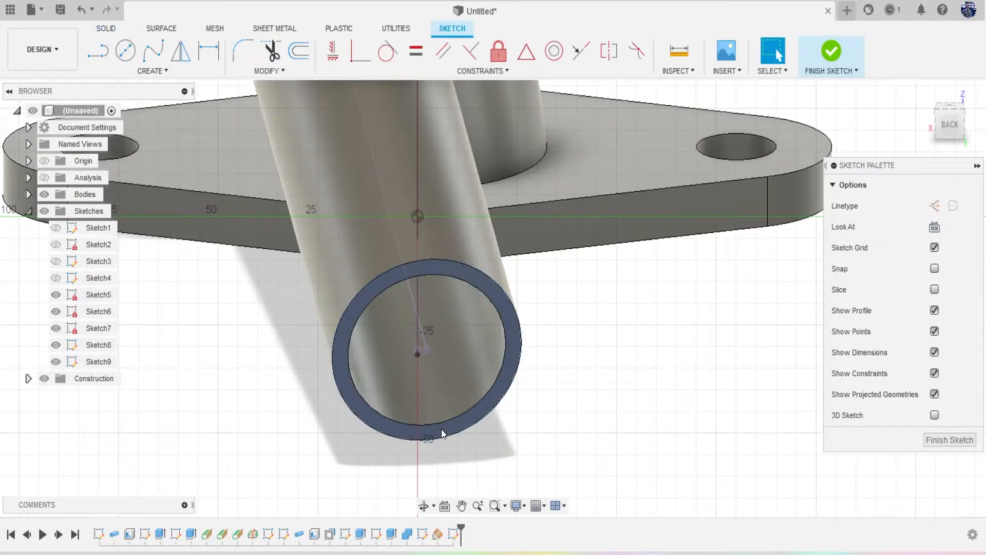
left_click(833, 50)
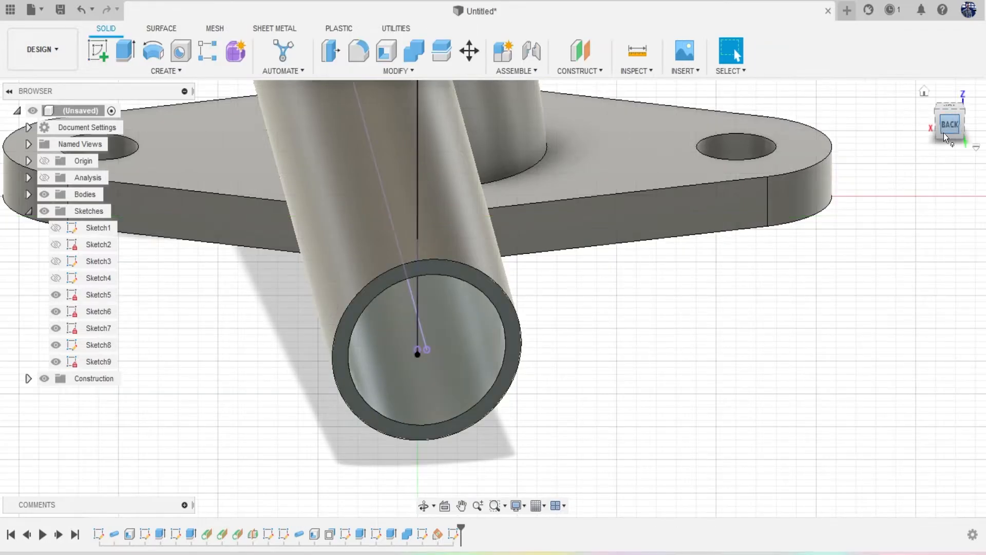
Show Plane5 at the branch pipe's end and enlarge it until it spans the pipe's full width and height.
left_click_drag(945, 132, 975, 121)
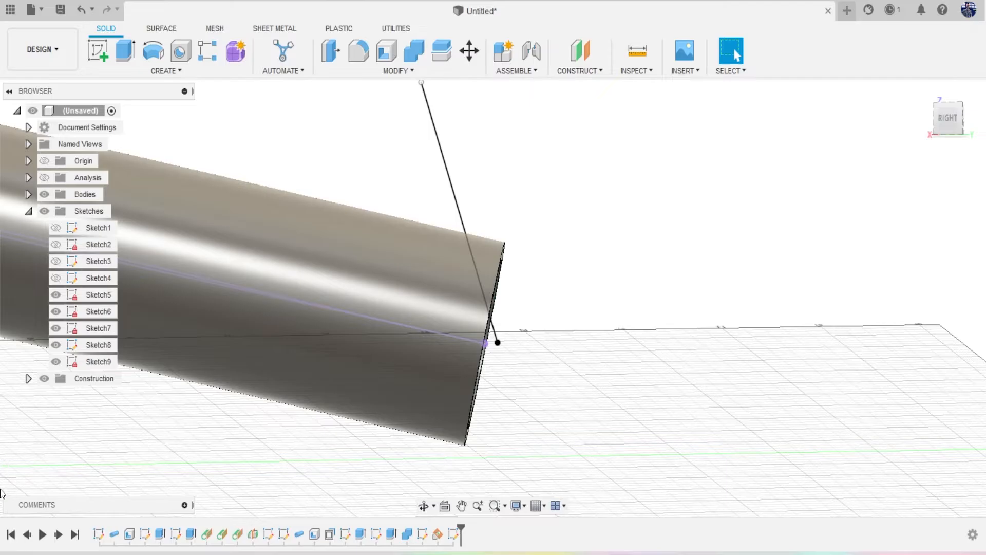
left_click(28, 380)
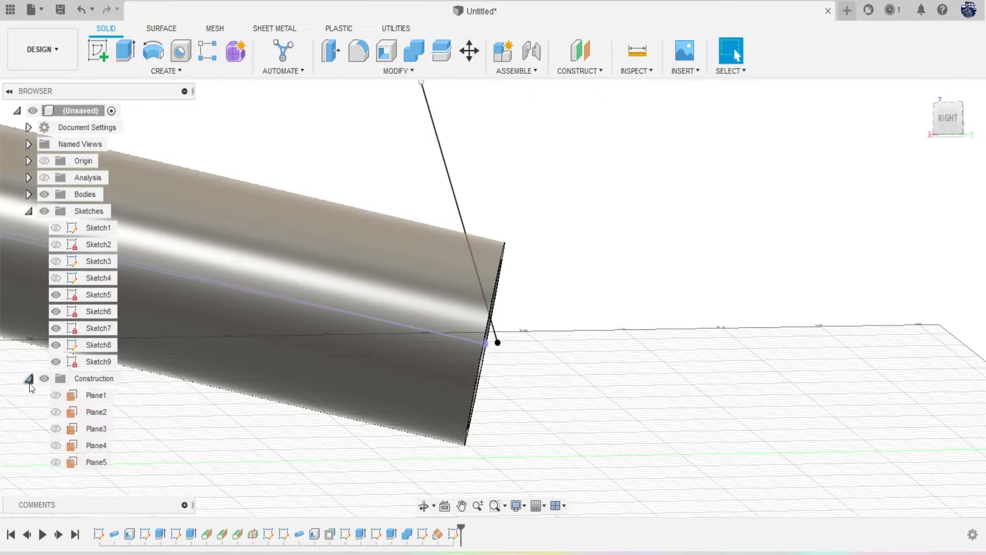
left_click(62, 464)
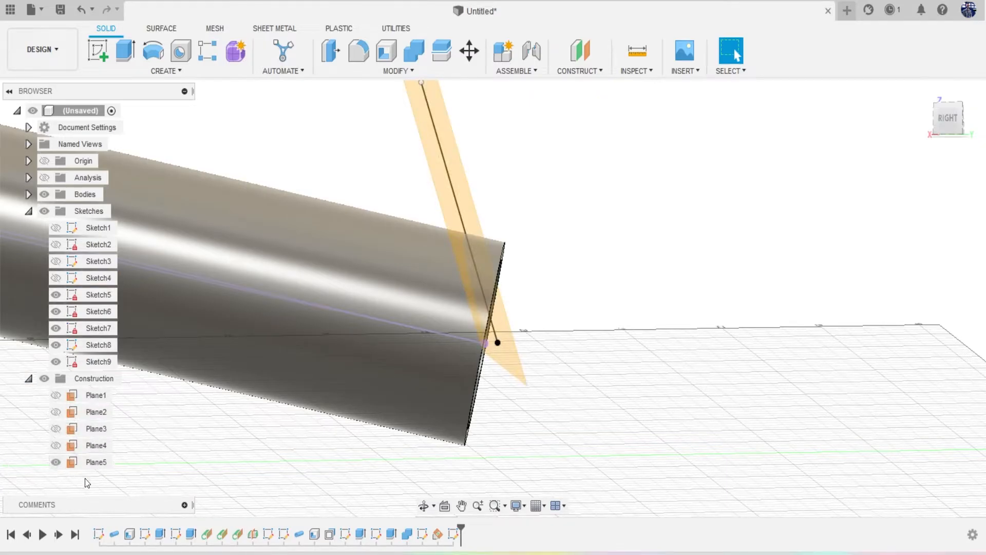
left_click(952, 119)
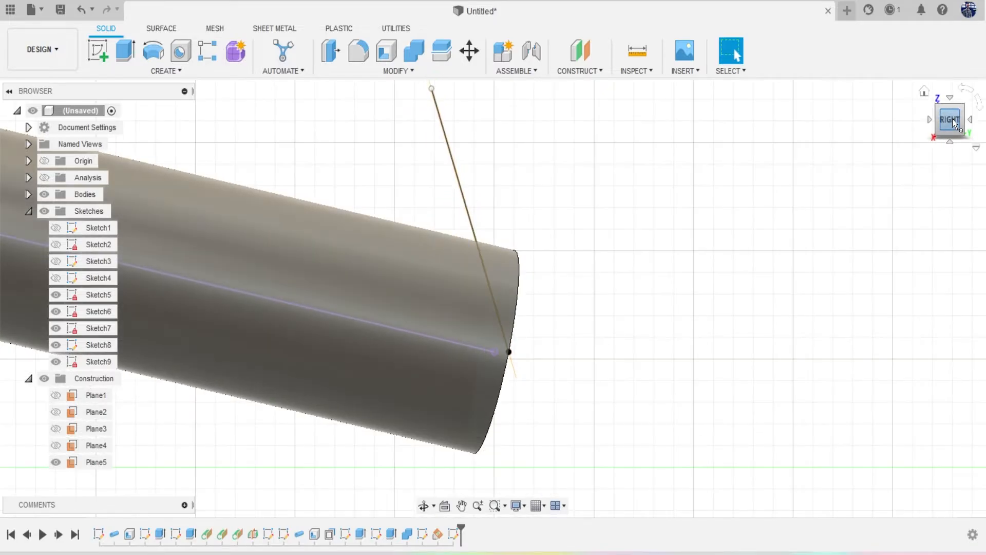
scroll(893, 262, "down", 3)
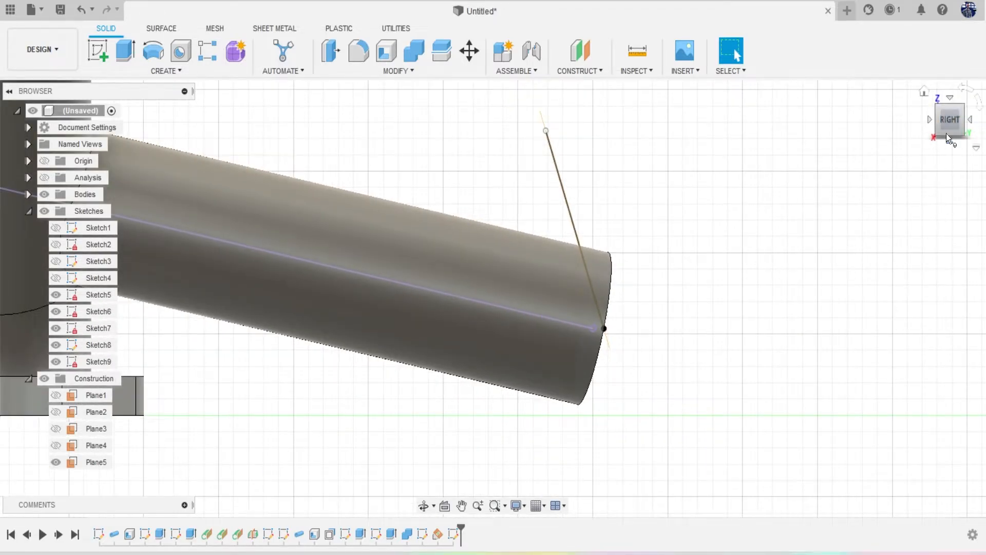
left_click_drag(944, 129, 935, 137)
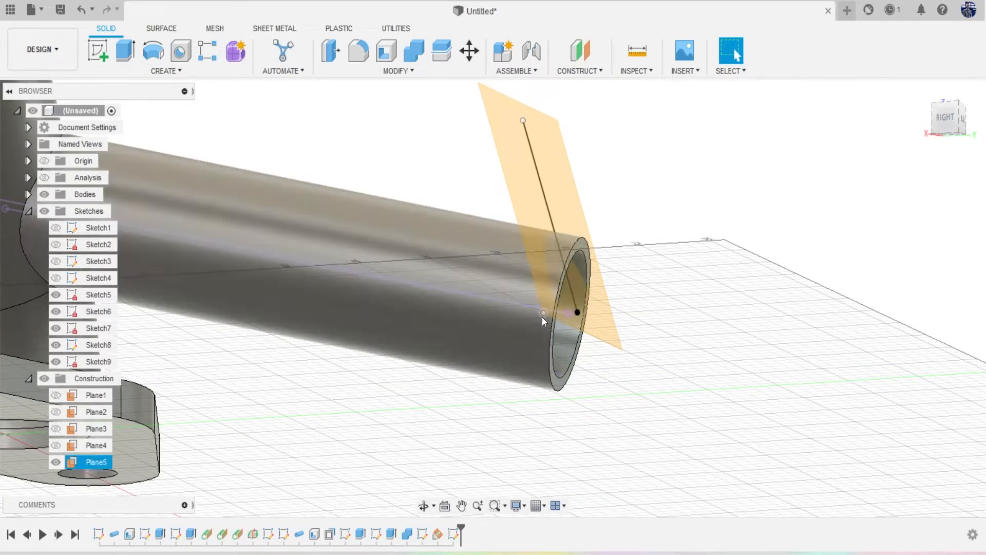
left_click_drag(542, 317, 479, 410)
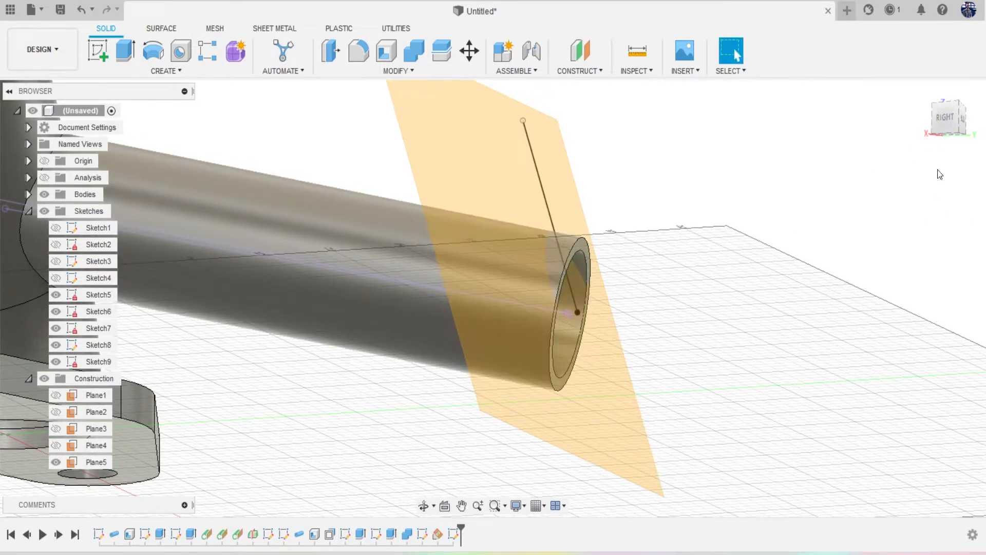
left_click(947, 124)
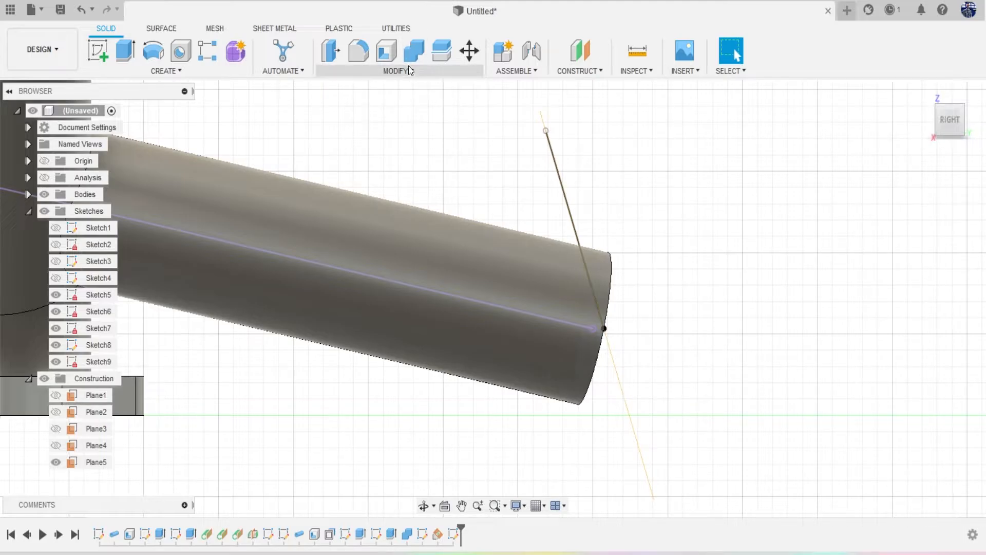
left_click(411, 51)
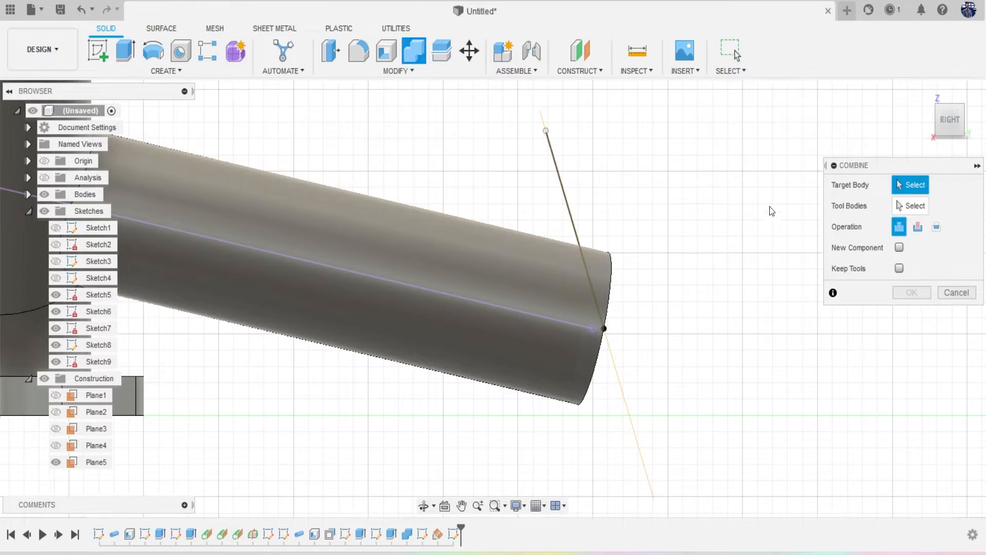
left_click(918, 227)
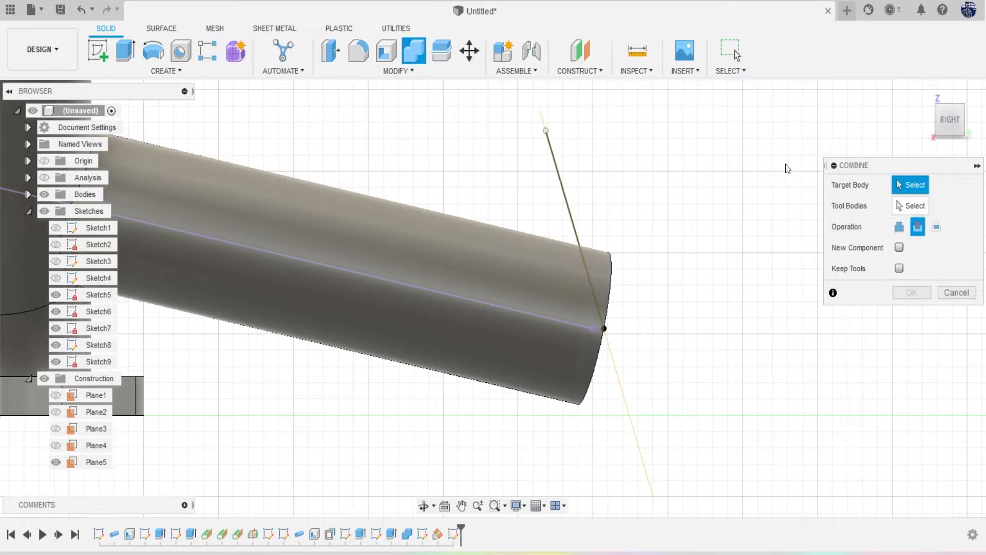
left_click(456, 261)
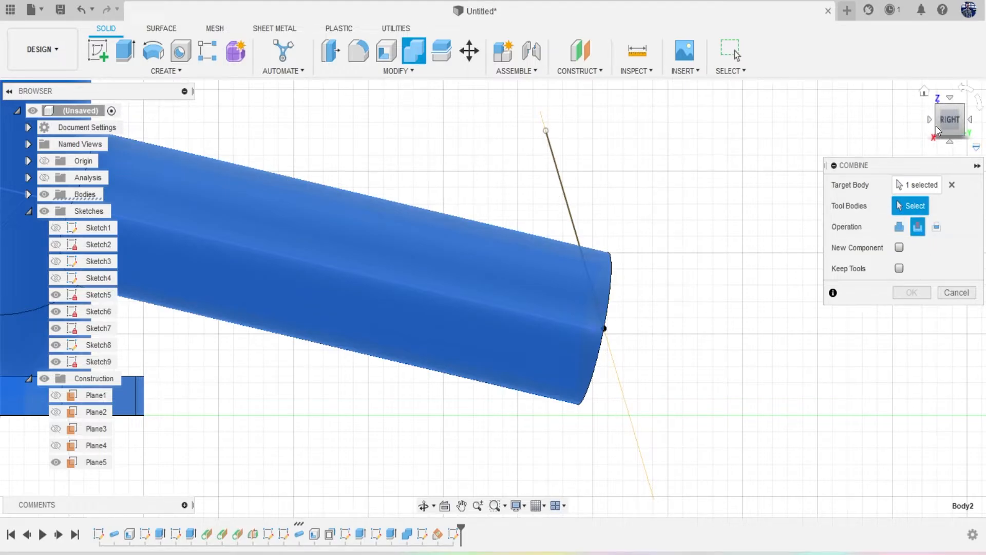
left_click_drag(939, 126, 917, 132)
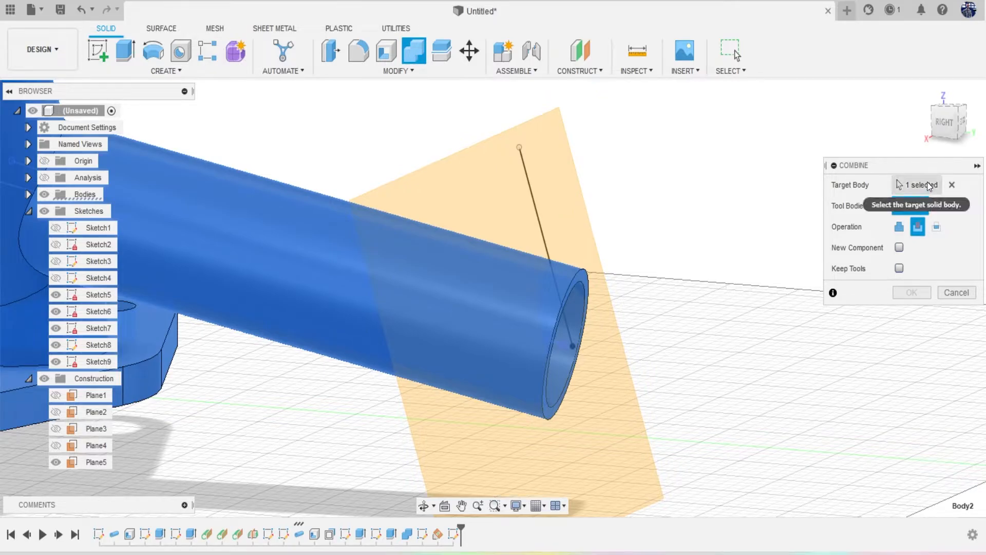
left_click(956, 292)
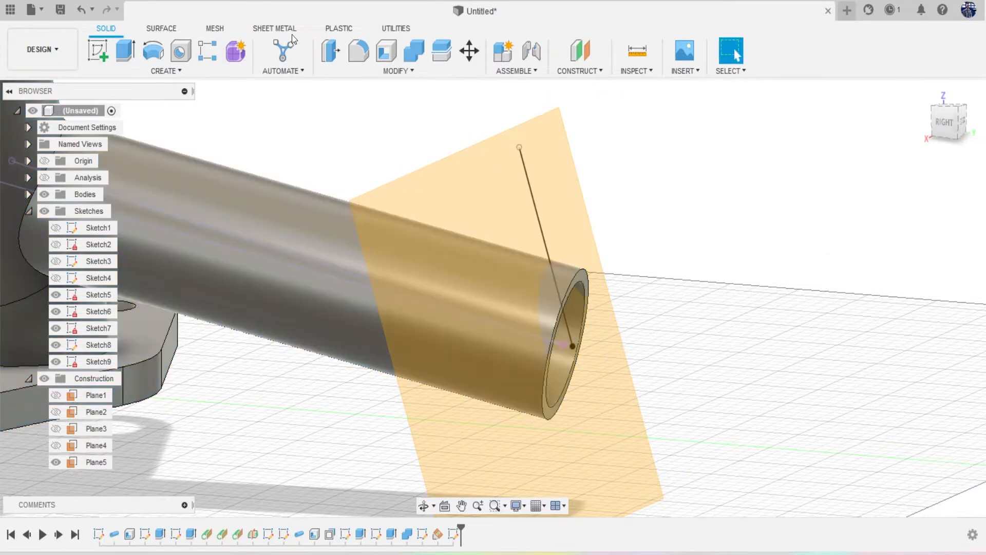
Split the pipe body with Plane5 as the splitting tool, cutting the branch pipe's end at an angle.
left_click(441, 53)
left_click(315, 255)
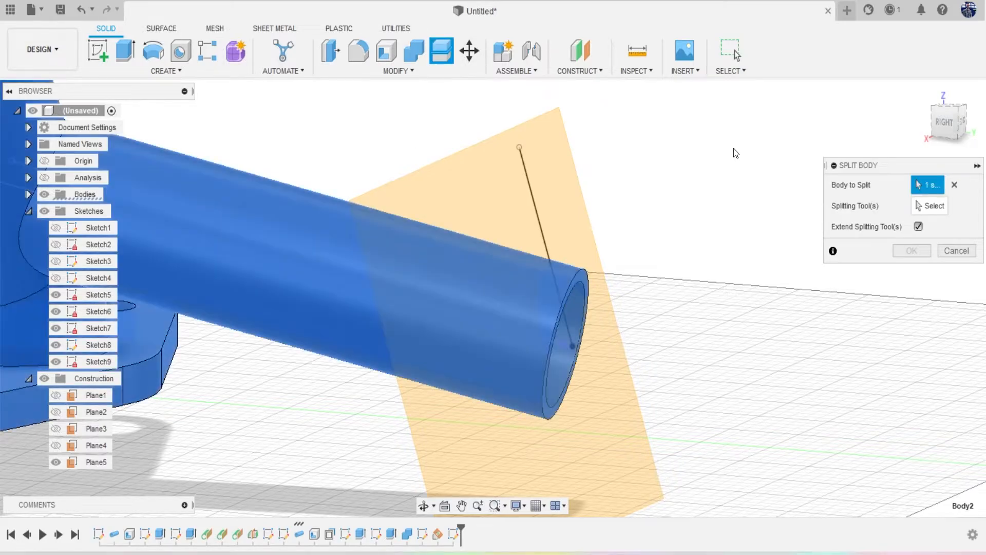
left_click(547, 173)
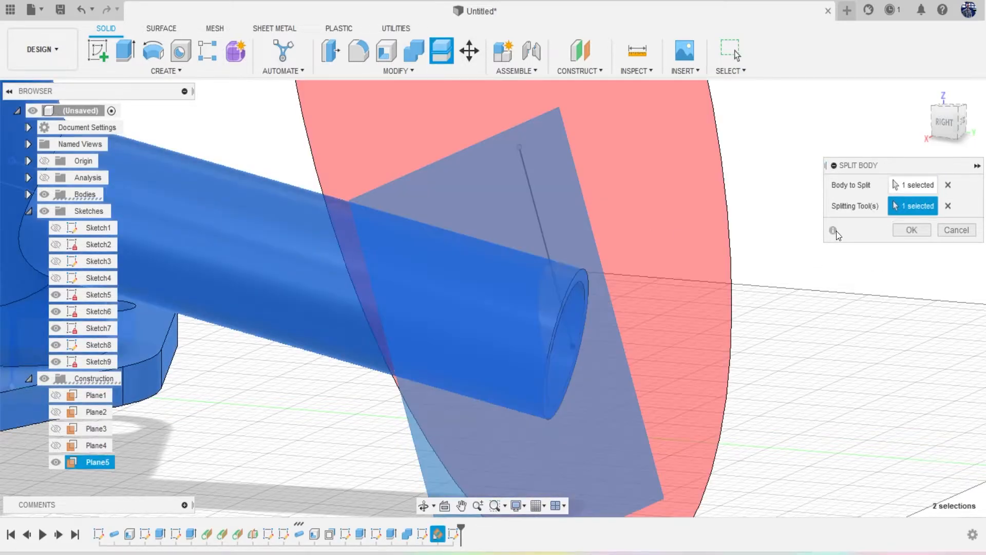
left_click(911, 230)
Hide Plane5 and the separated body Body3 at the upper tip of the branch pipe's end.
left_click(944, 125)
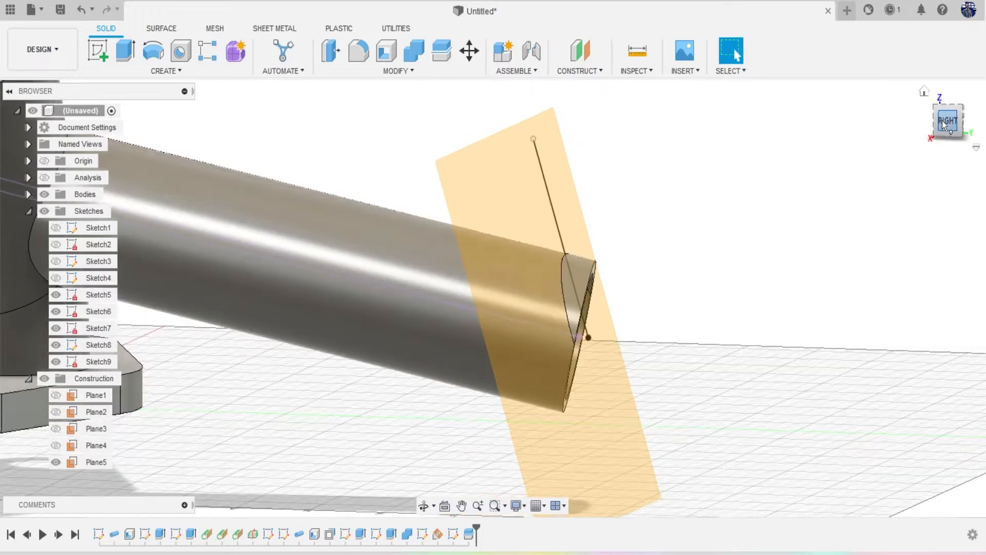
left_click(56, 462)
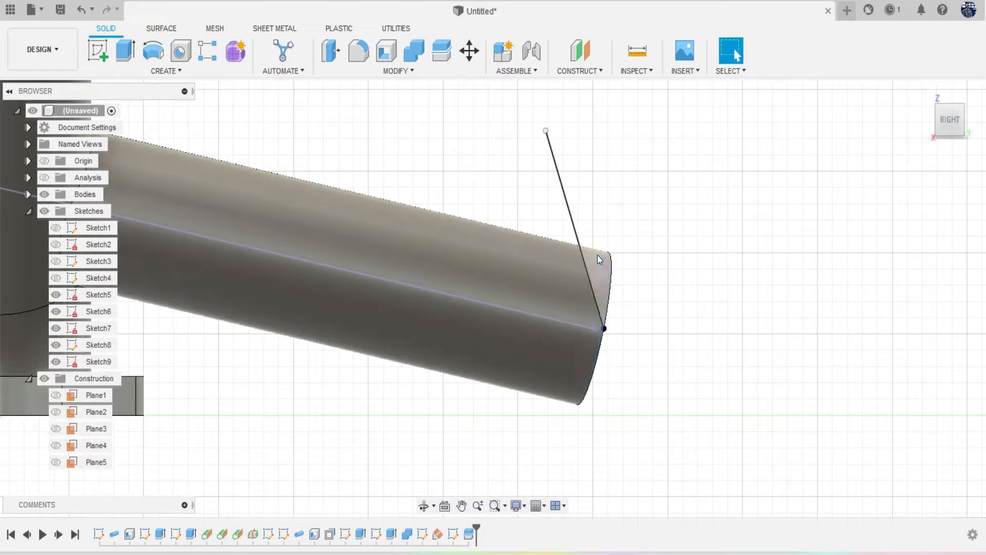
left_click(597, 255)
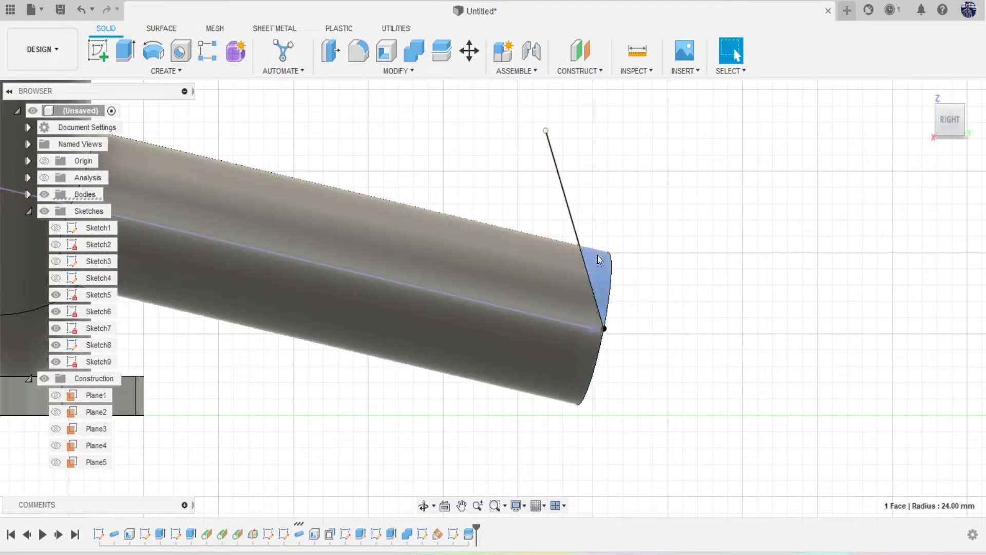
left_click(28, 195)
left_click(85, 211)
left_click(670, 269)
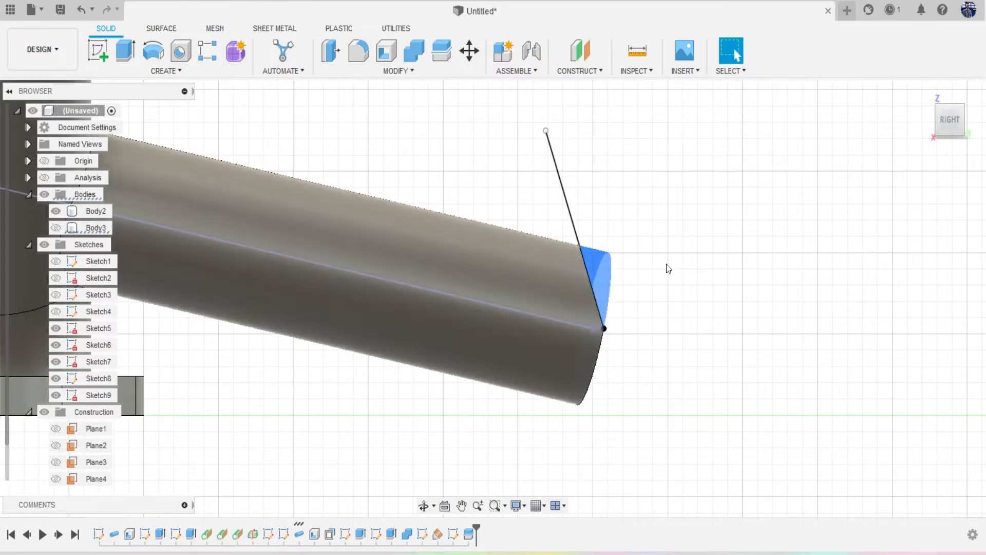
left_click_drag(939, 124, 902, 120)
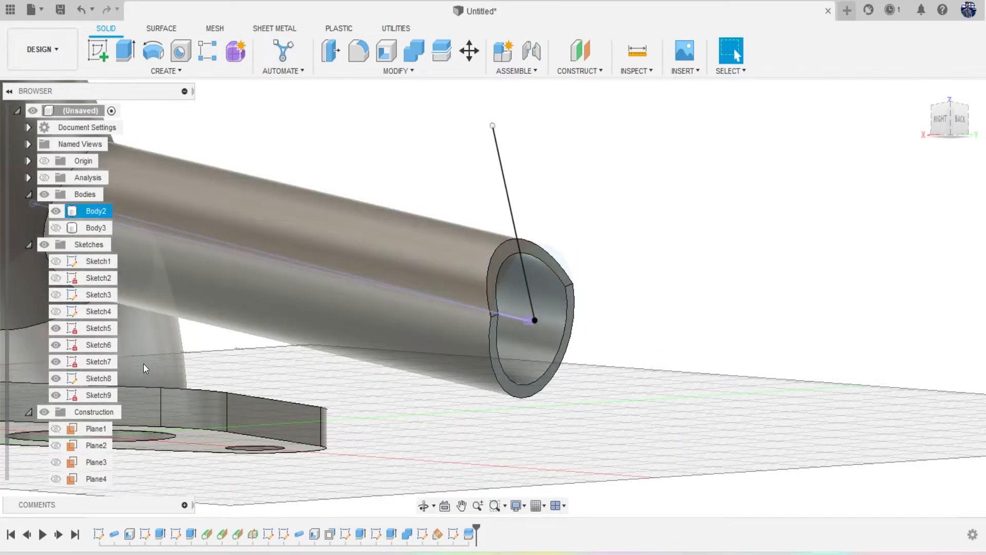
Hide the still visible sketches, Sketch5 through Sketch9, leaving only the pipe body displayed.
left_click(56, 362)
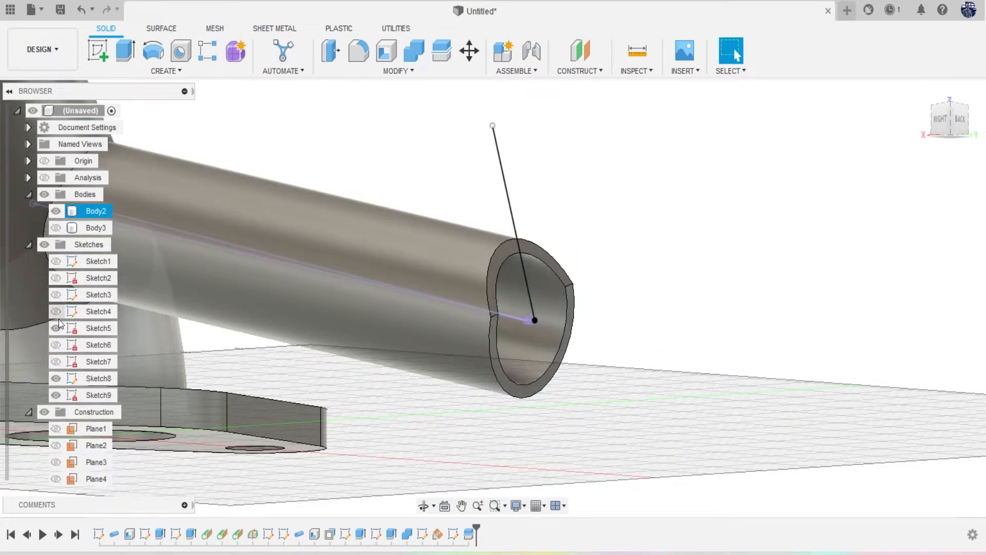
left_click(56, 328)
left_click(55, 378)
left_click(56, 312)
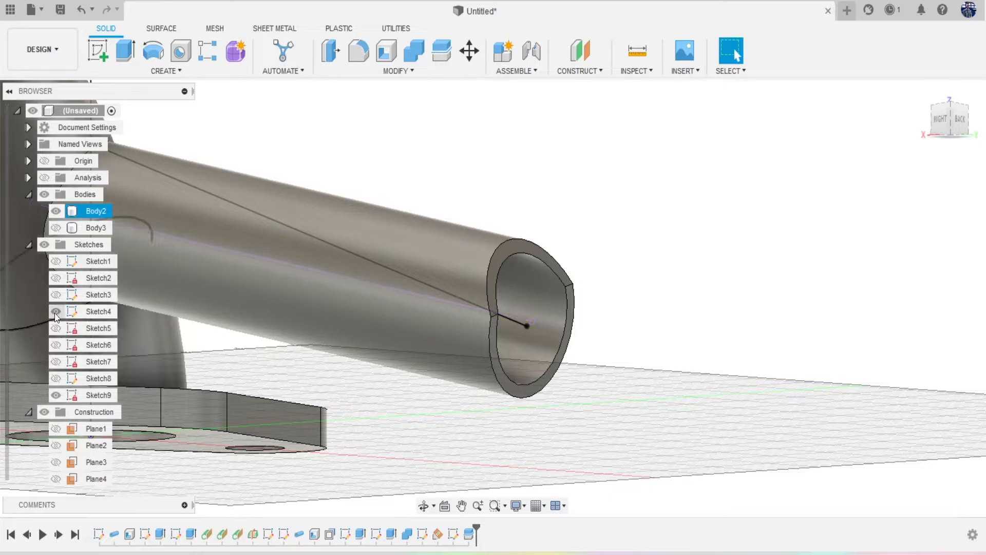
left_click(56, 311)
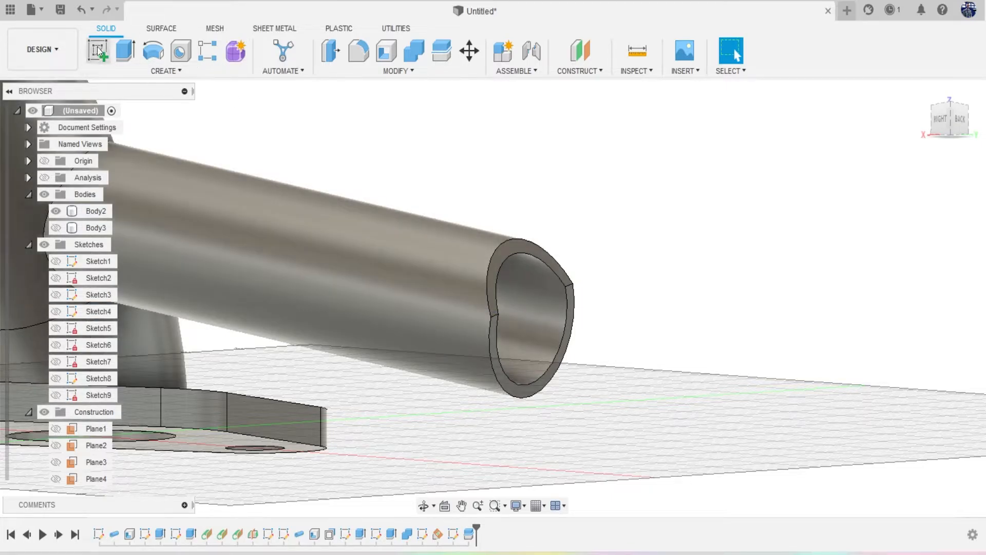
Create a sketch on the angled cut face at the branch pipe's end and project the face's outer edge into it.
left_click(97, 47)
left_click(523, 240)
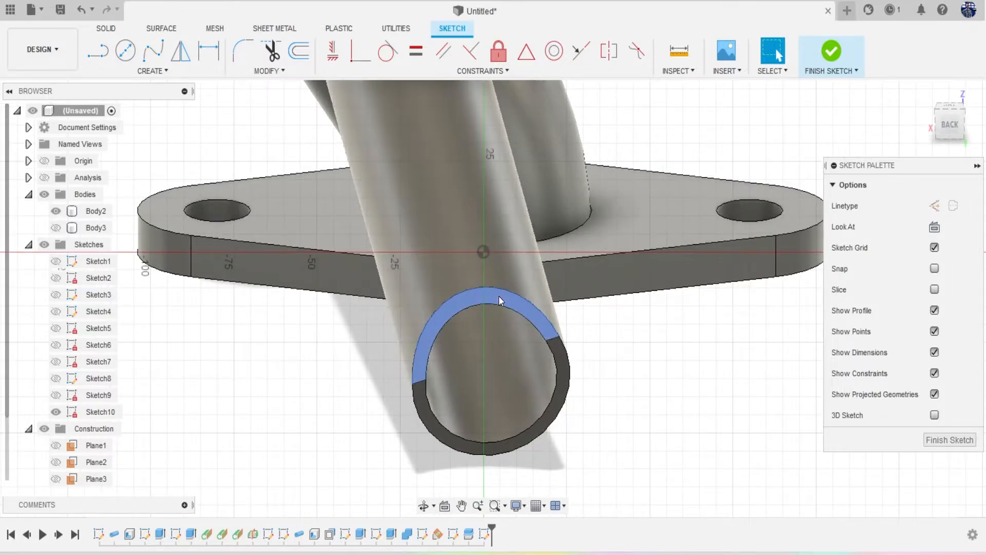
key("p")
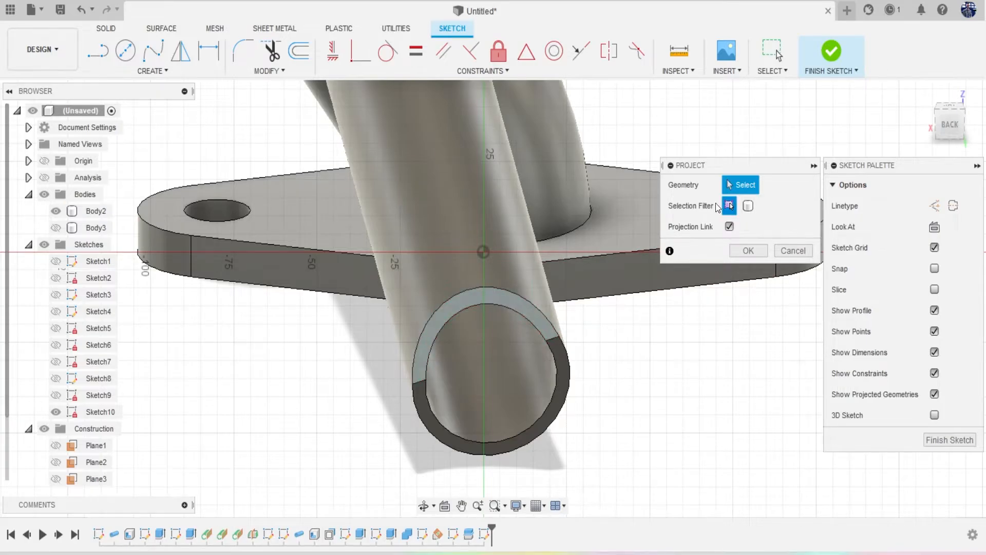
left_click(491, 286)
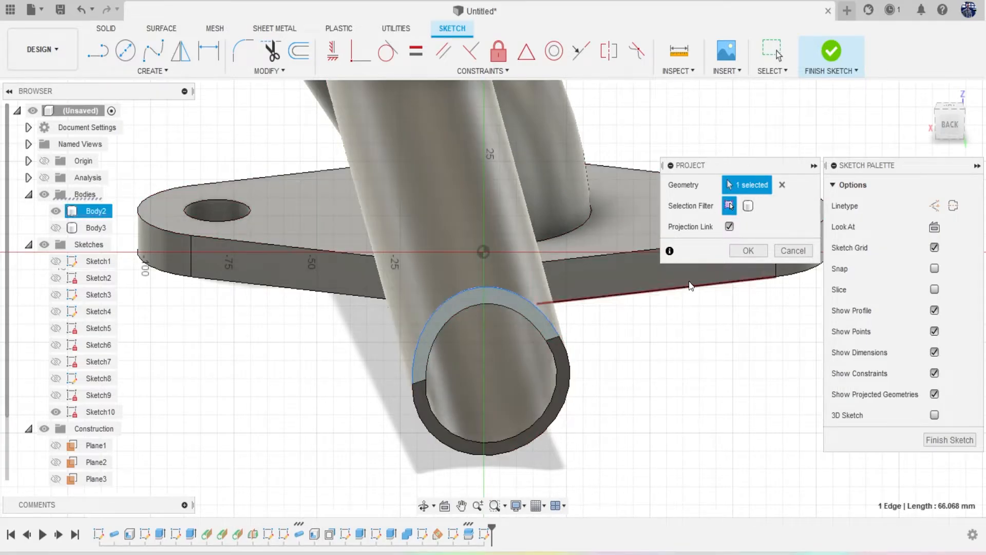
left_click(749, 250)
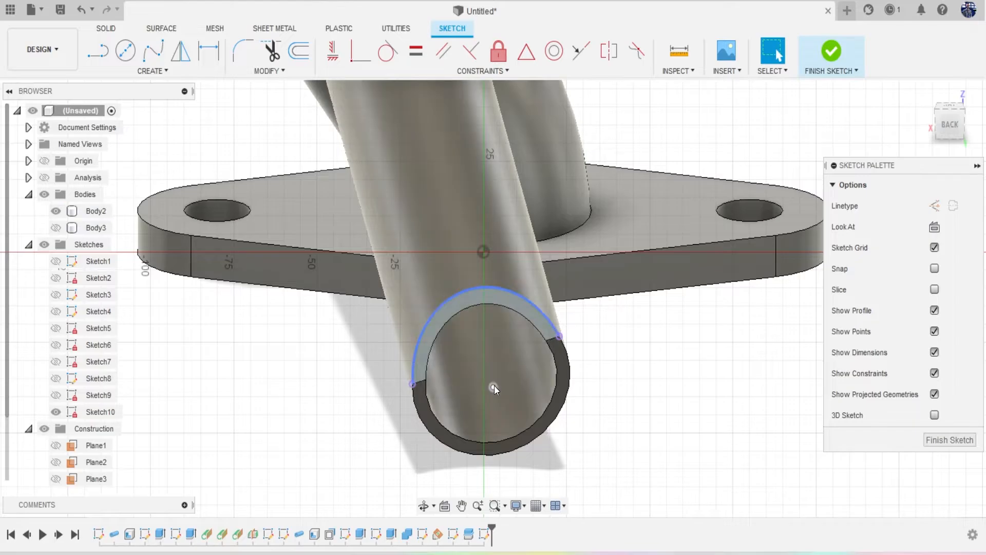
Draw a circle centred on the centre point at the branch pipe's opening and dimension its radius at 50 mm.
key("c")
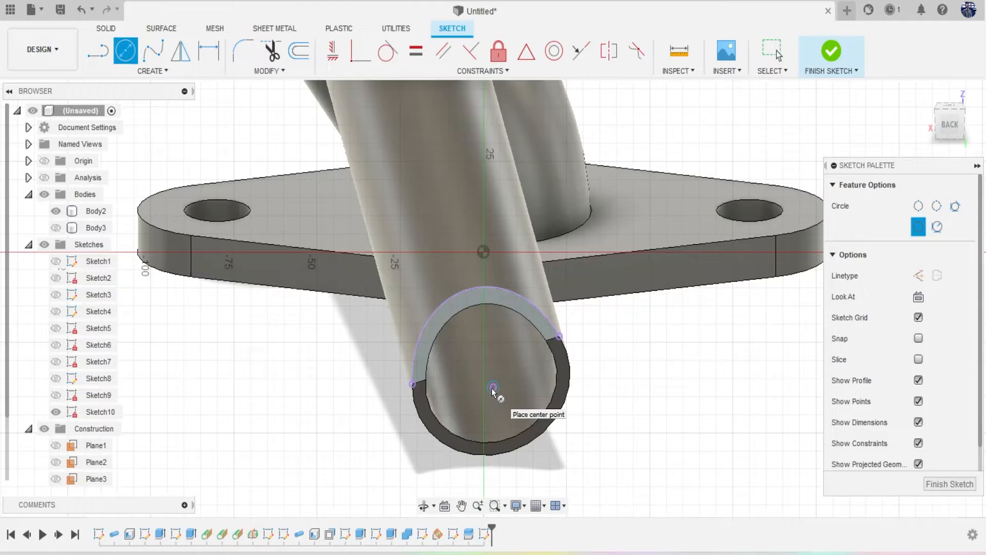
left_click(492, 386)
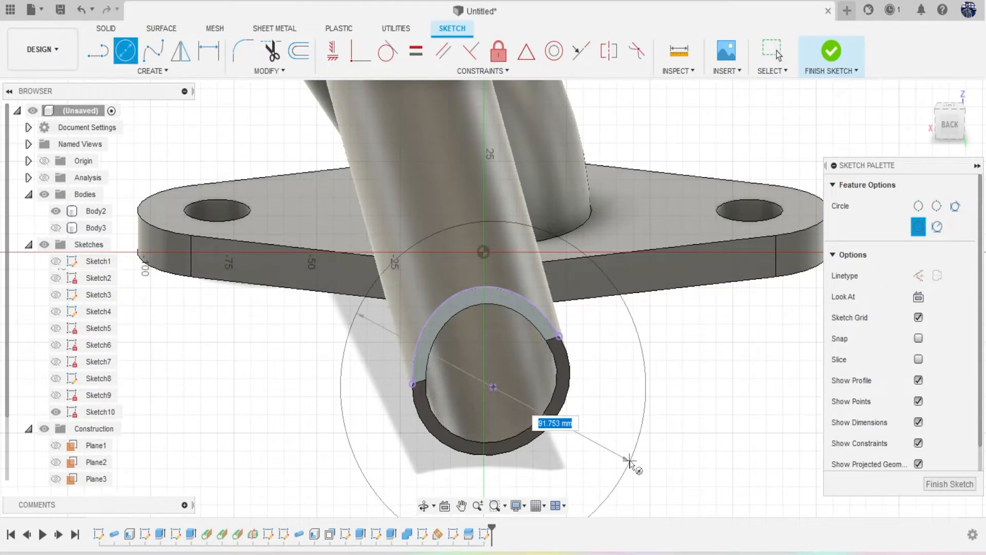
left_click(631, 465)
key("d")
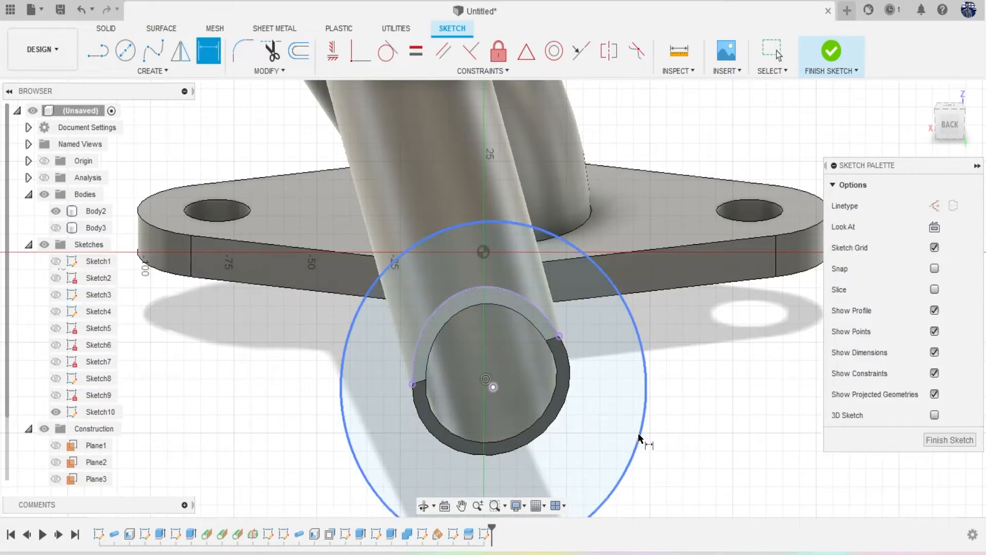
left_click(643, 440)
right_click(741, 416)
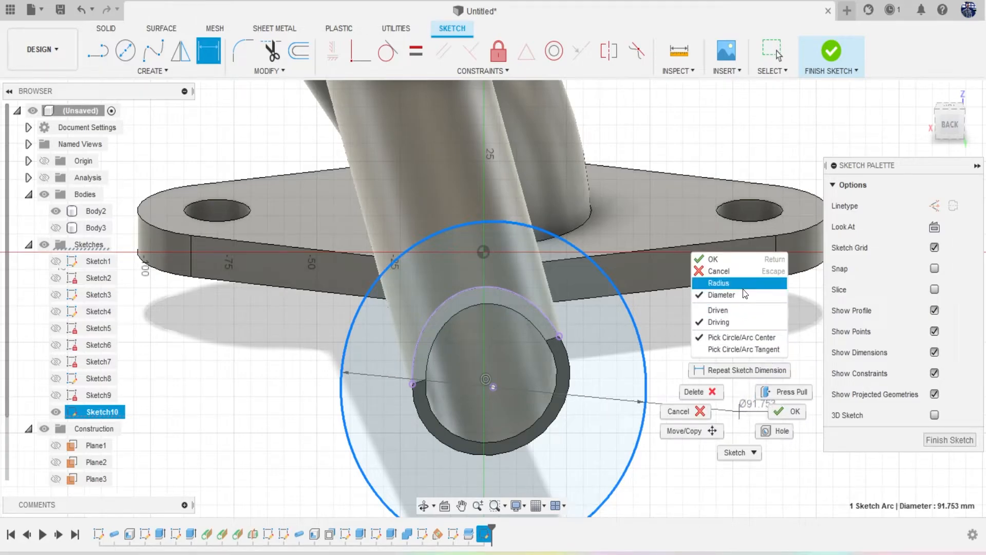
left_click(719, 283)
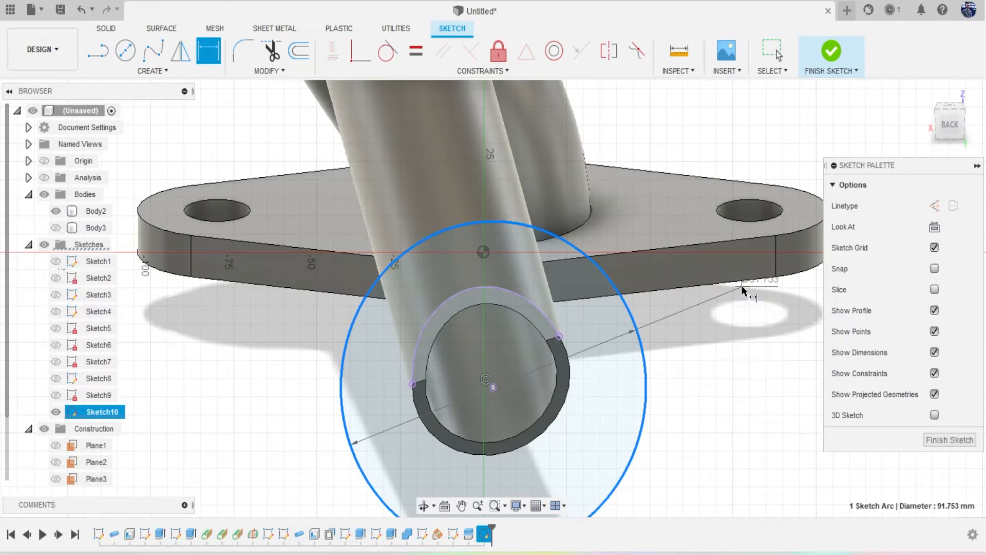
left_click(735, 341)
type("50")
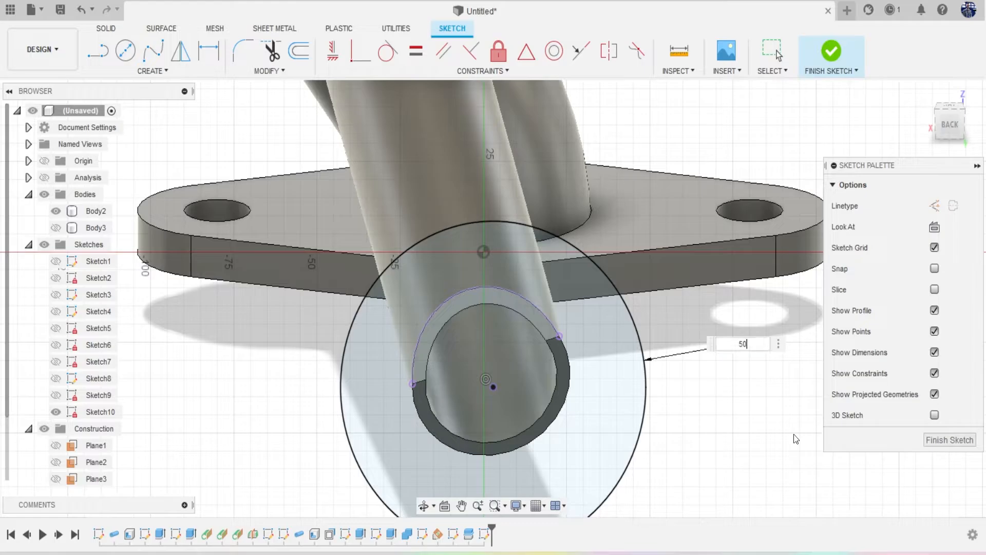
key("Return")
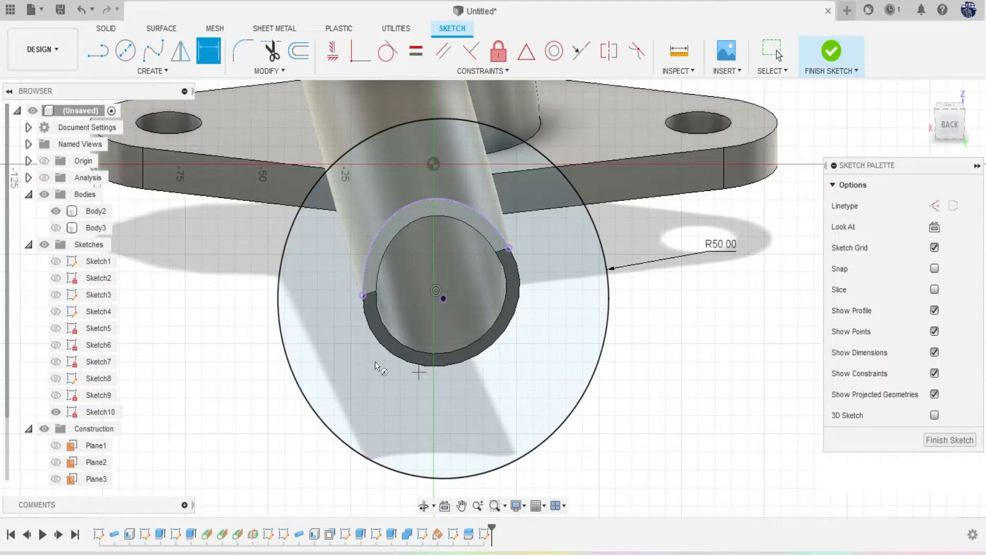
Draw a separate circle beside the 50 mm radius circle and dimension its diameter at 20 mm.
key("c")
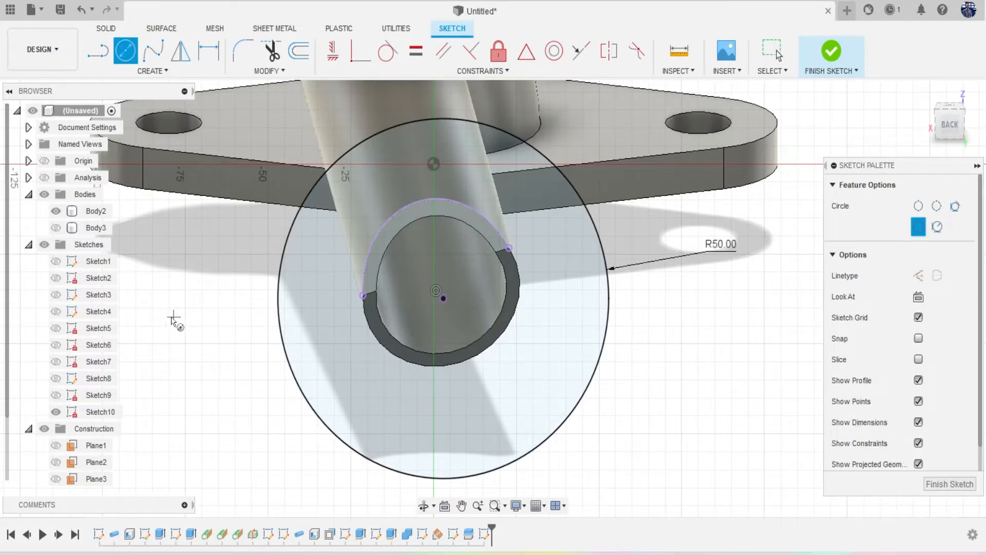
left_click(161, 307)
left_click(188, 332)
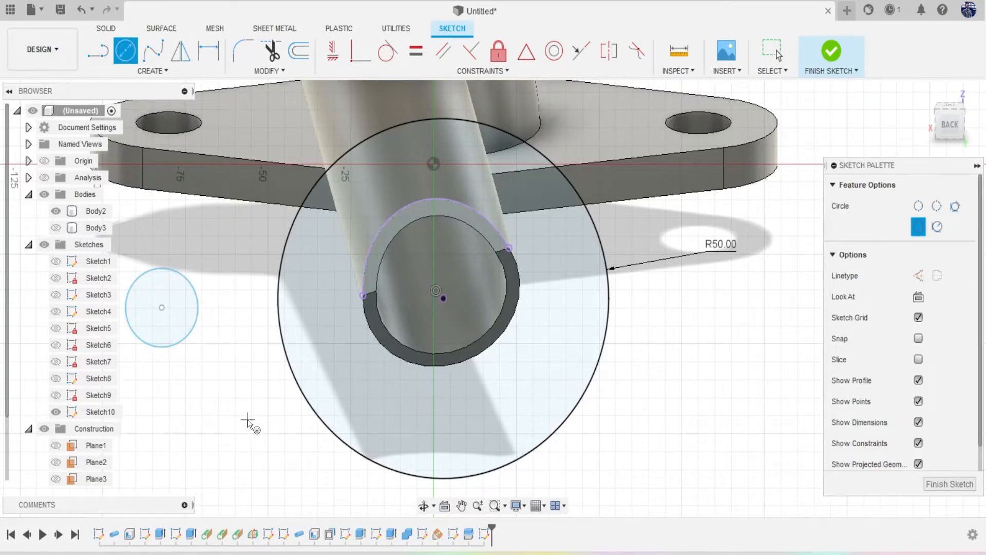
middle_click_drag(248, 421, 339, 429)
key("d")
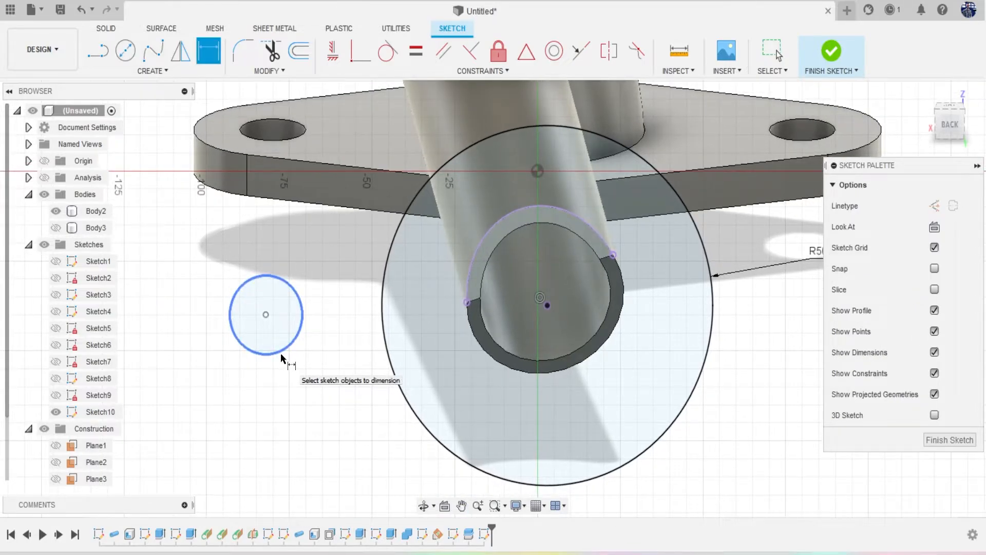
left_click(281, 358)
left_click(305, 427)
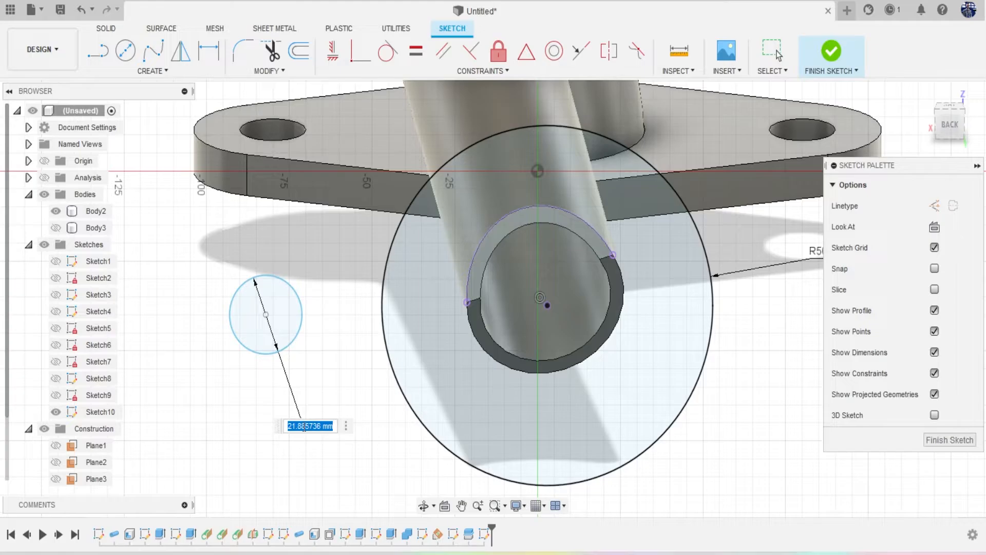
type("20")
key("Return")
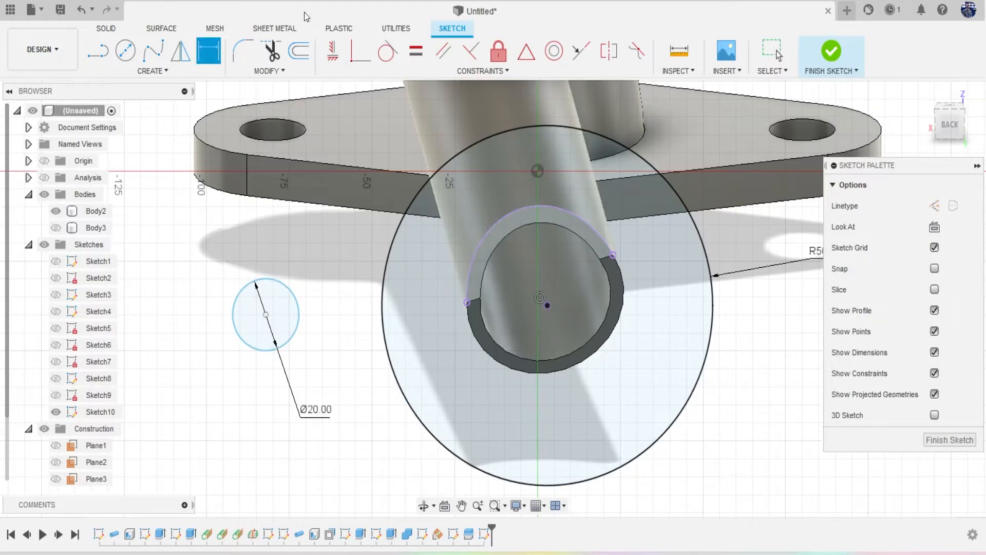
Constrain the 20 mm circle's centre horizontally in line with the large circle's centre point.
left_click(333, 51)
left_click(266, 315)
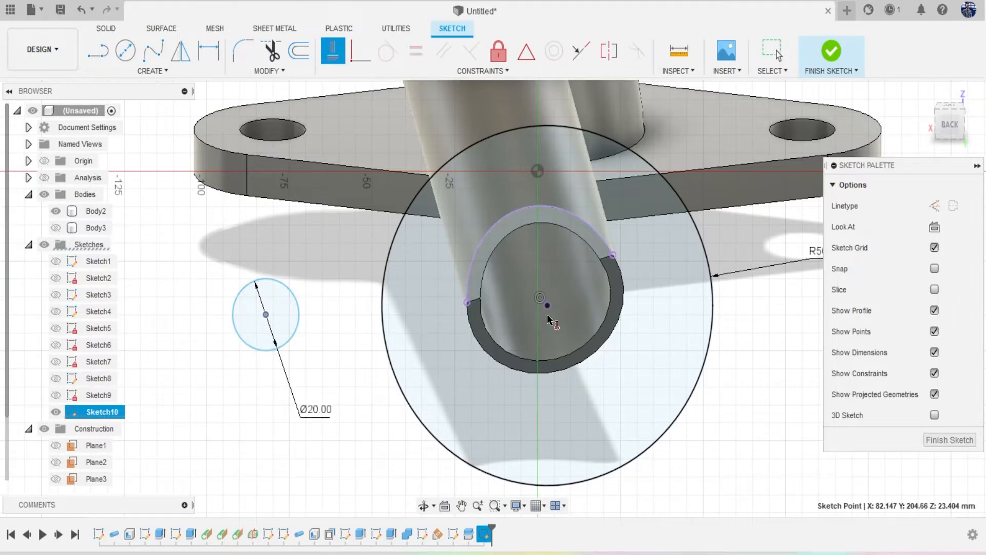
left_click(548, 306)
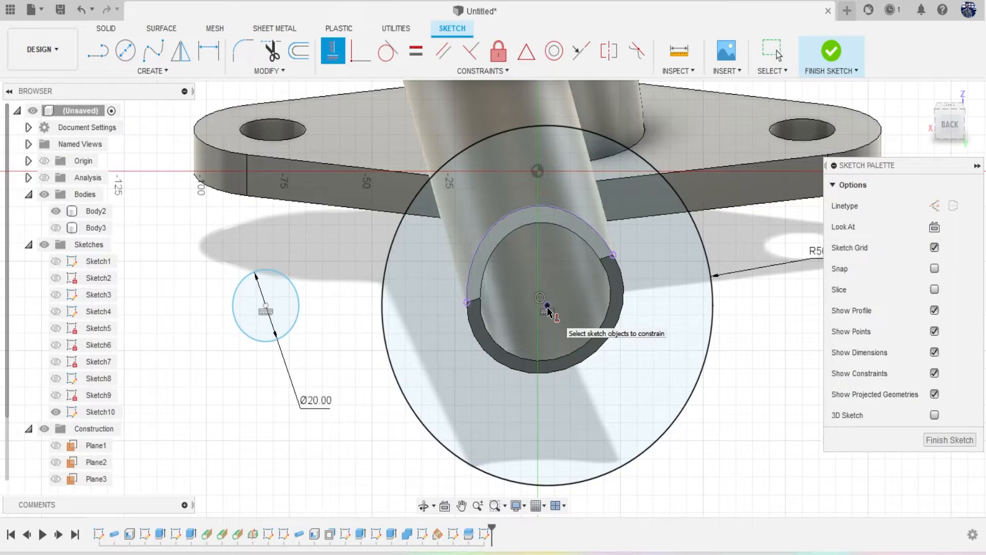
Draw a larger circle concentric with the 20 mm circle and dimension its radius at 24 mm.
key("c")
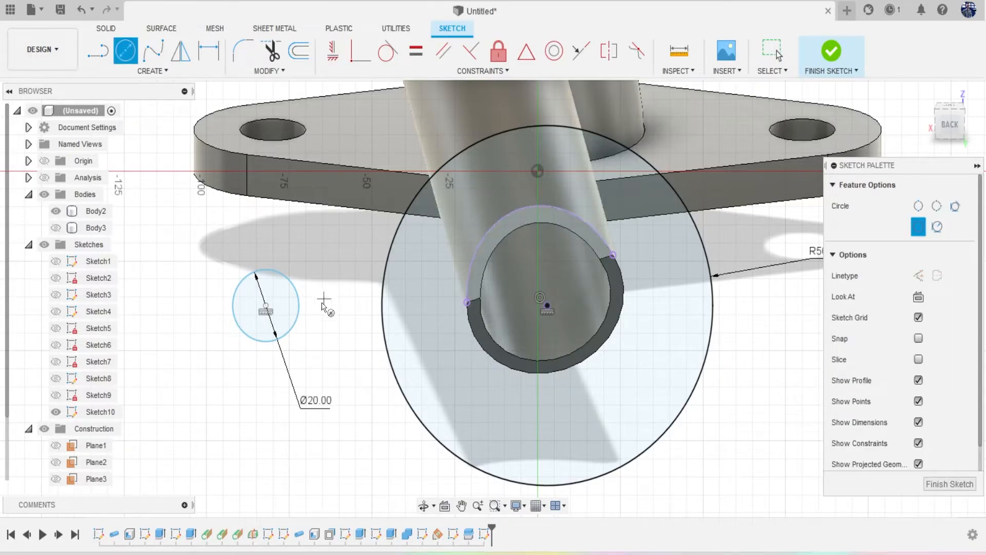
left_click(265, 307)
left_click(333, 360)
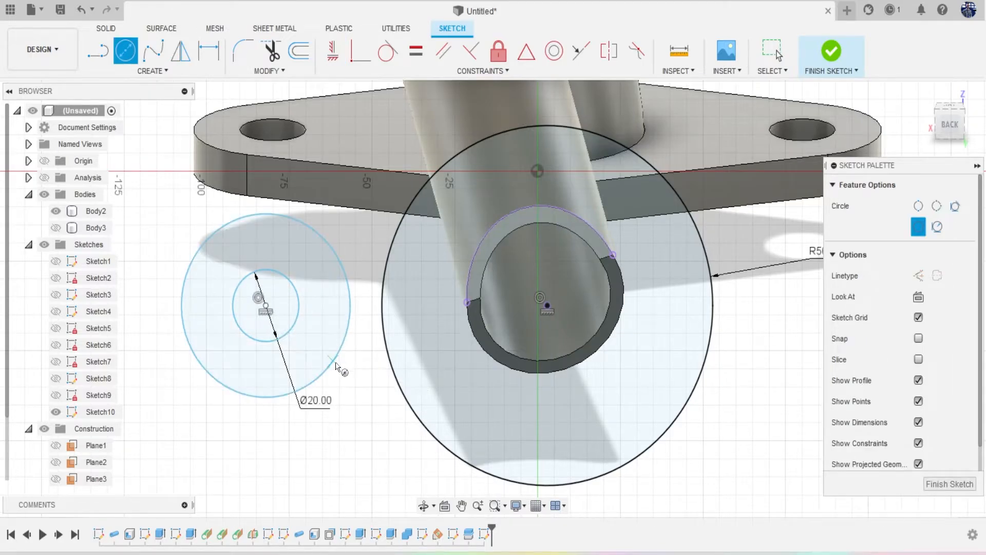
key("d")
left_click(334, 366)
right_click(340, 446)
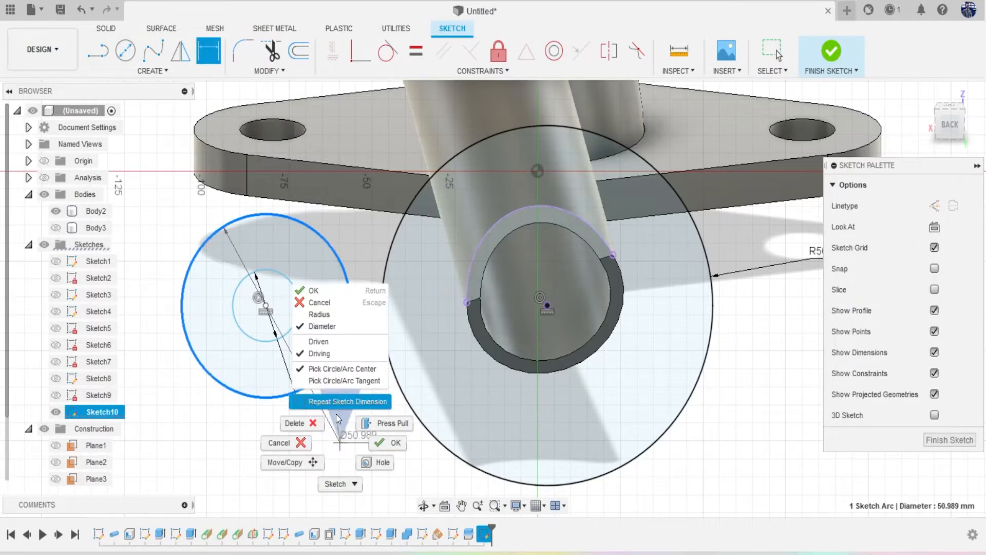
left_click(319, 314)
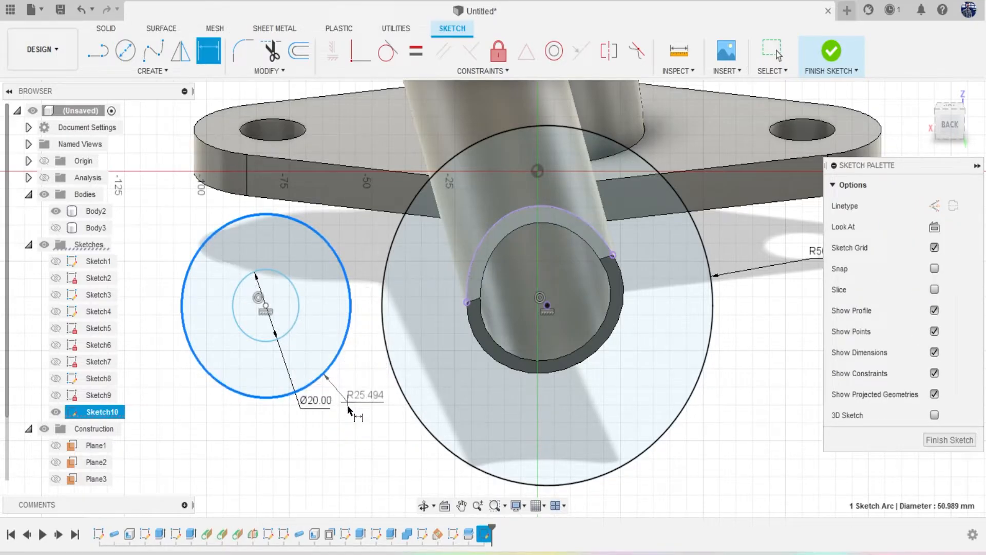
left_click(356, 448)
type("24")
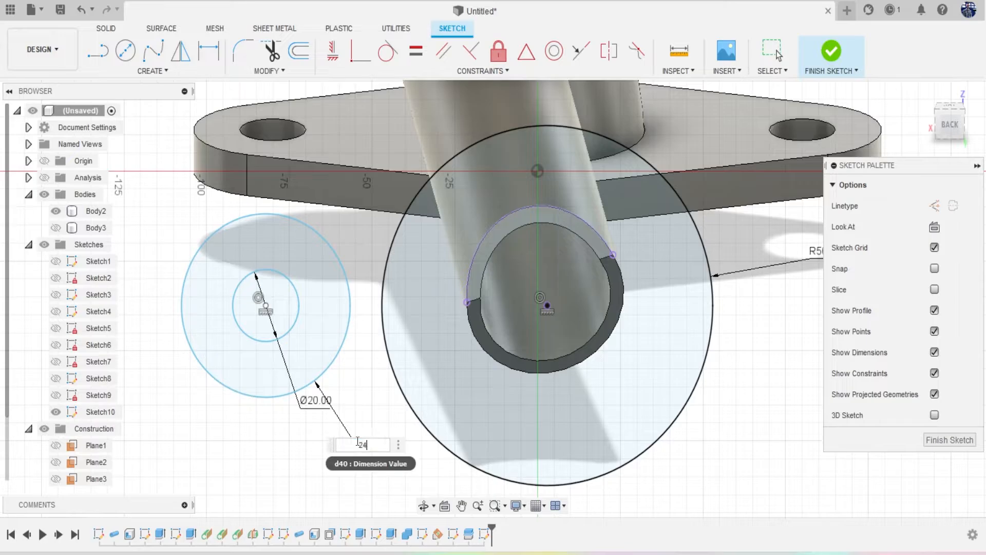
key("Return")
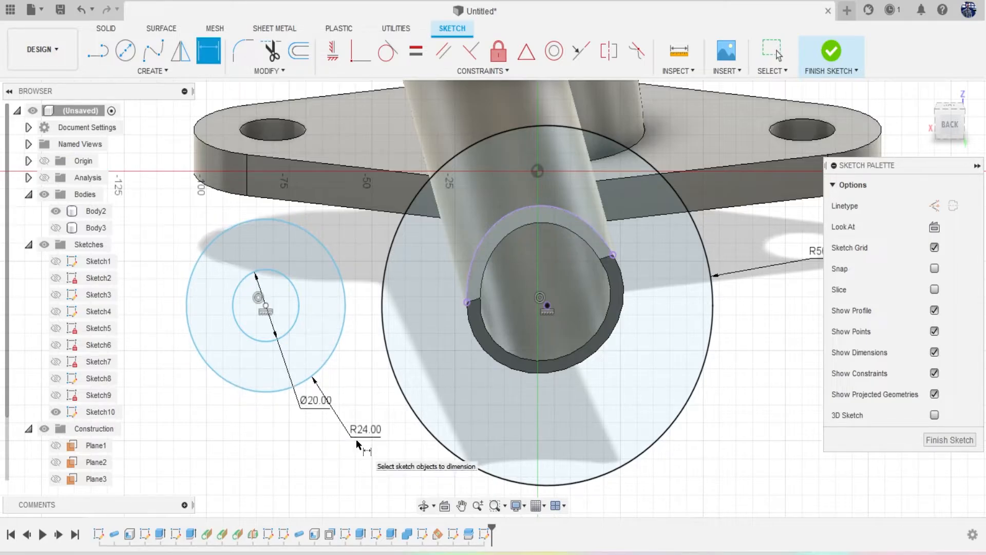
Draw two lines joining the 24 mm radius circle to the large circle, one along their upper edges and one along their lower edges.
key("l")
left_click(261, 221)
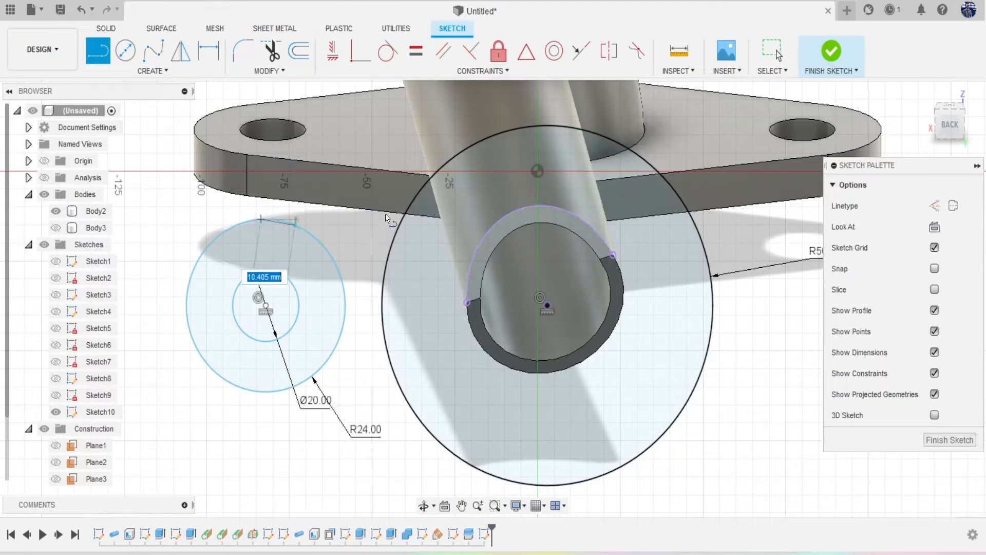
double_click(531, 125)
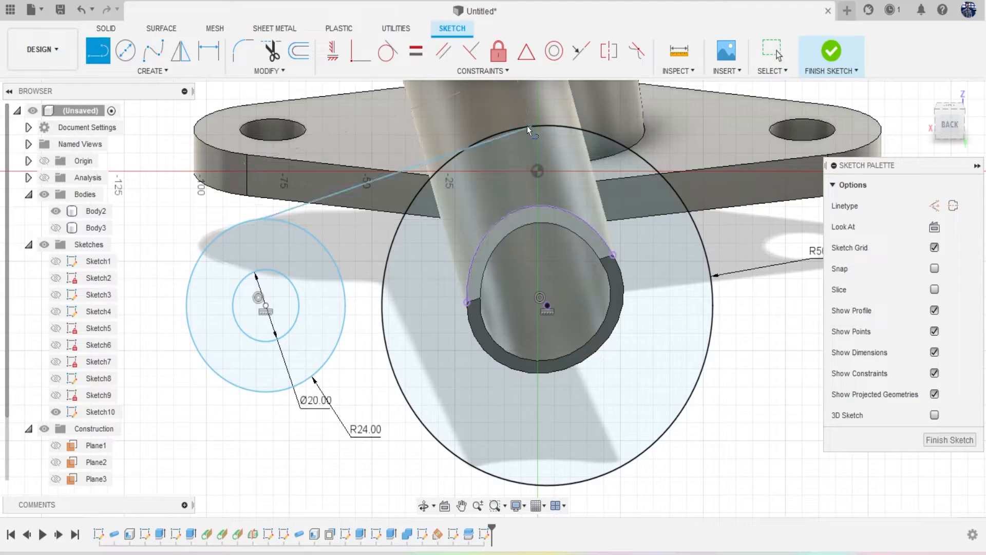
left_click(262, 392)
double_click(523, 483)
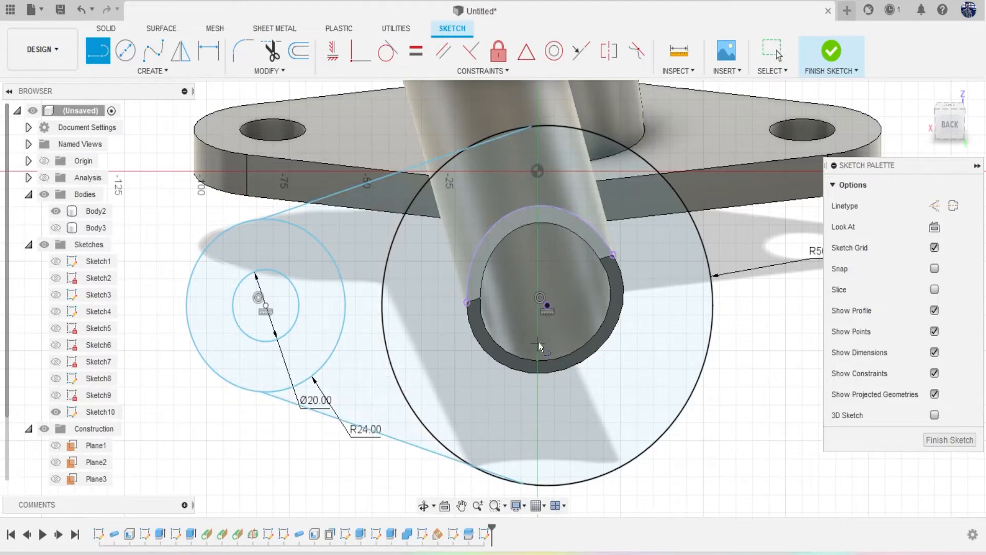
Draw a vertical line from the large circle's centre straight down, ending inside that circle, as a mirror axis.
left_click(547, 306)
double_click(548, 404)
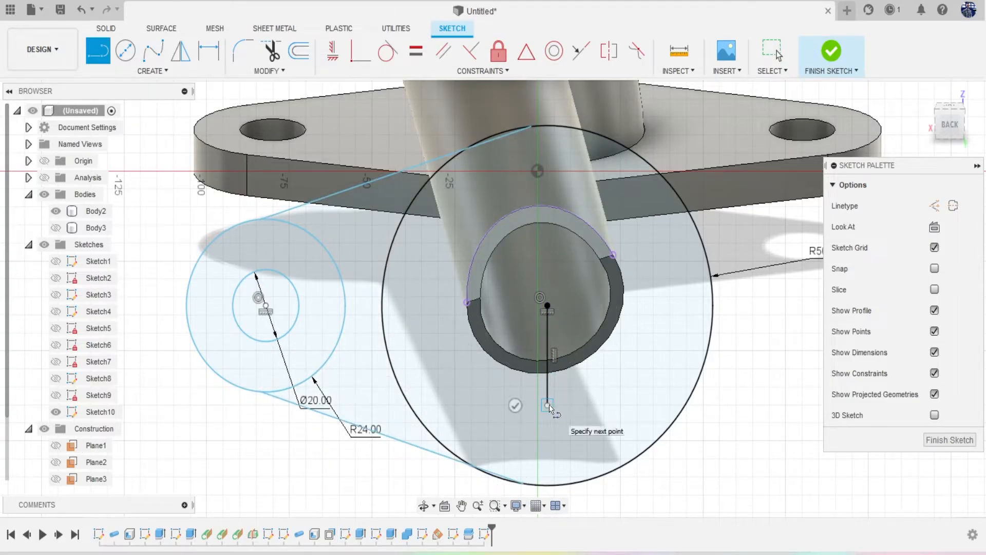
key("Escape")
Make both connecting lines tangent to the 24 mm radius circle and to the large circle.
left_click(387, 50)
left_click(391, 173)
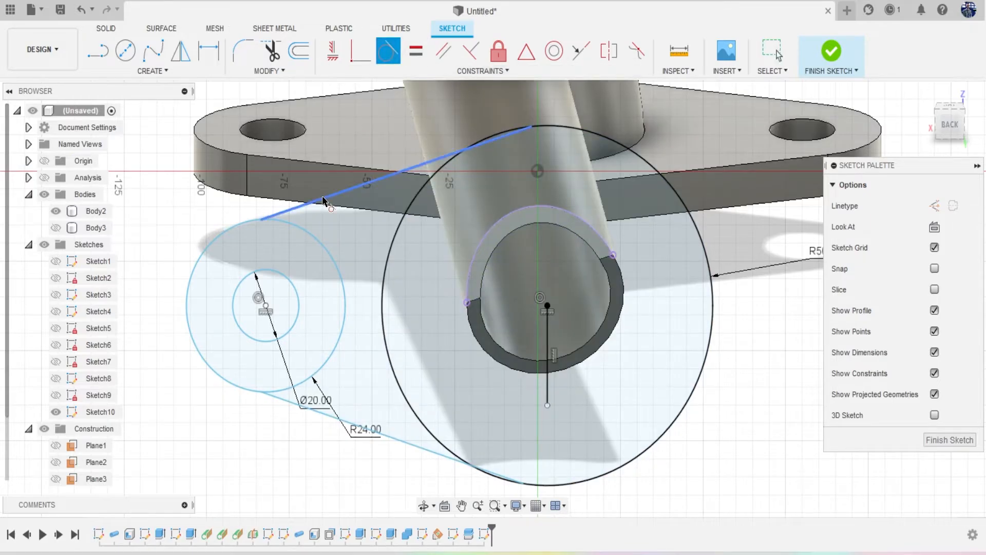
left_click(303, 231)
left_click(399, 172)
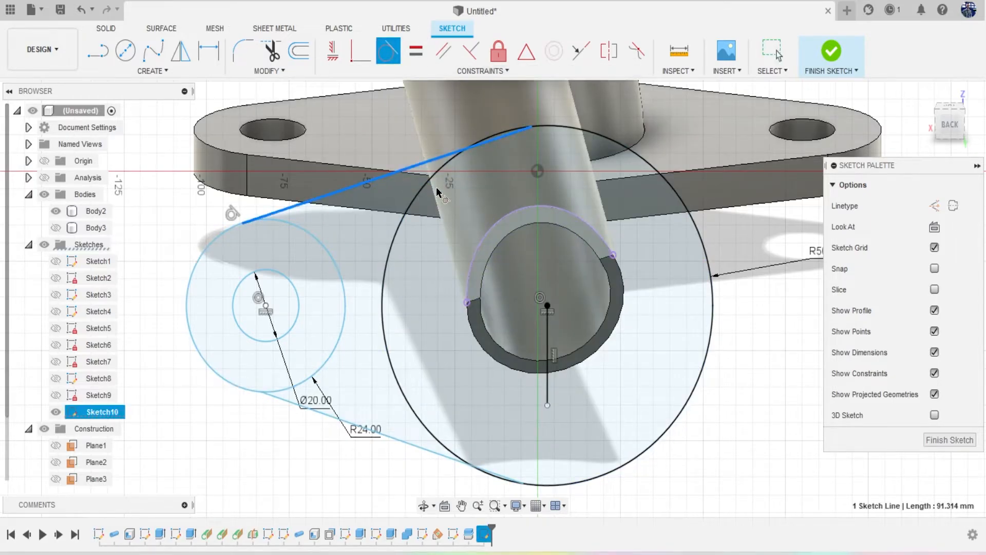
left_click(435, 180)
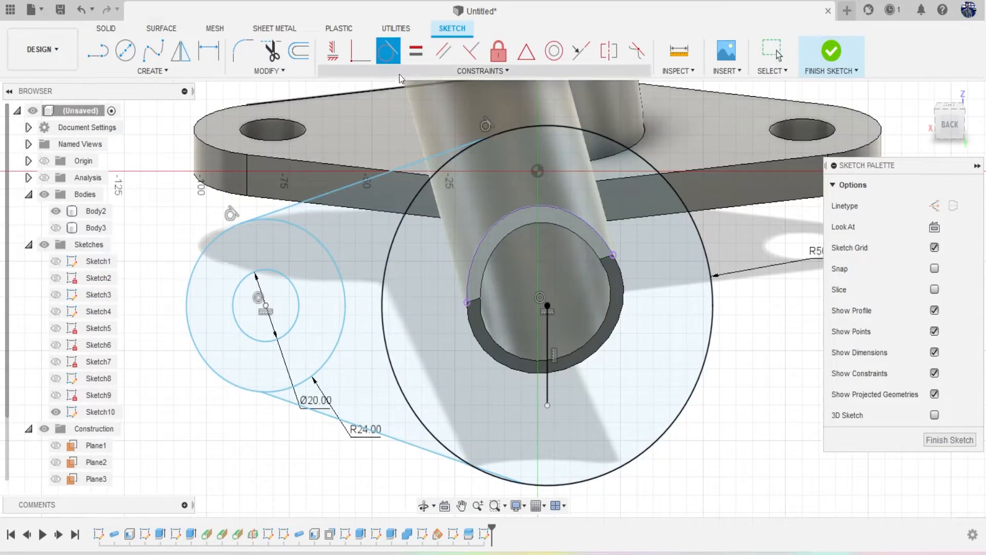
left_click(306, 401)
left_click(315, 368)
left_click(400, 442)
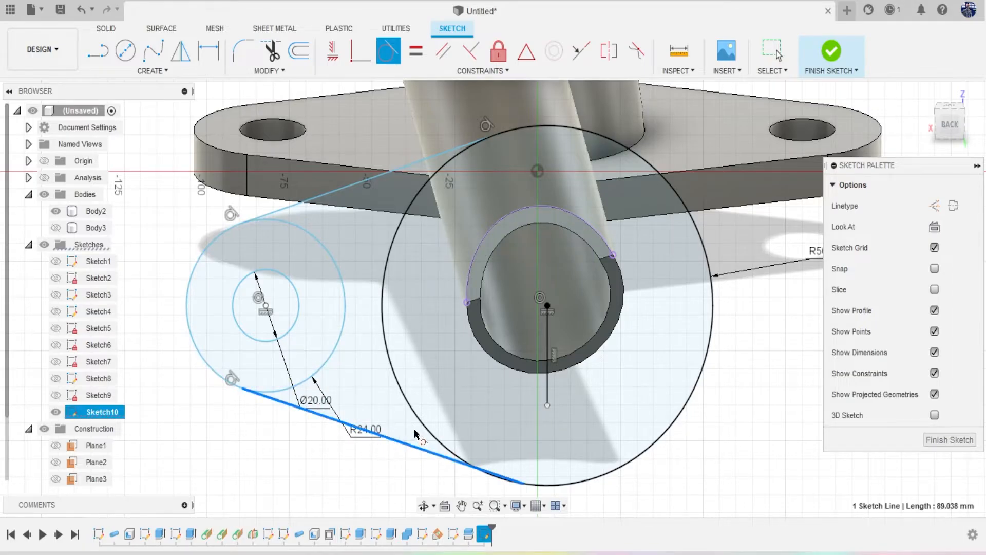
left_click(425, 427)
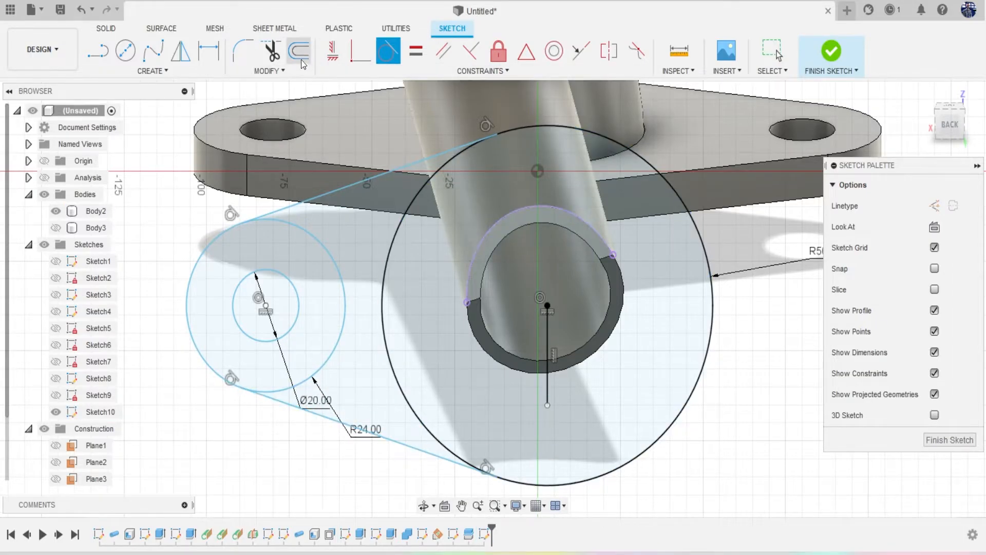
Mirror the two small concentric circles and both tangent lines about the vertical centre line, and finish the sketch.
left_click(266, 73)
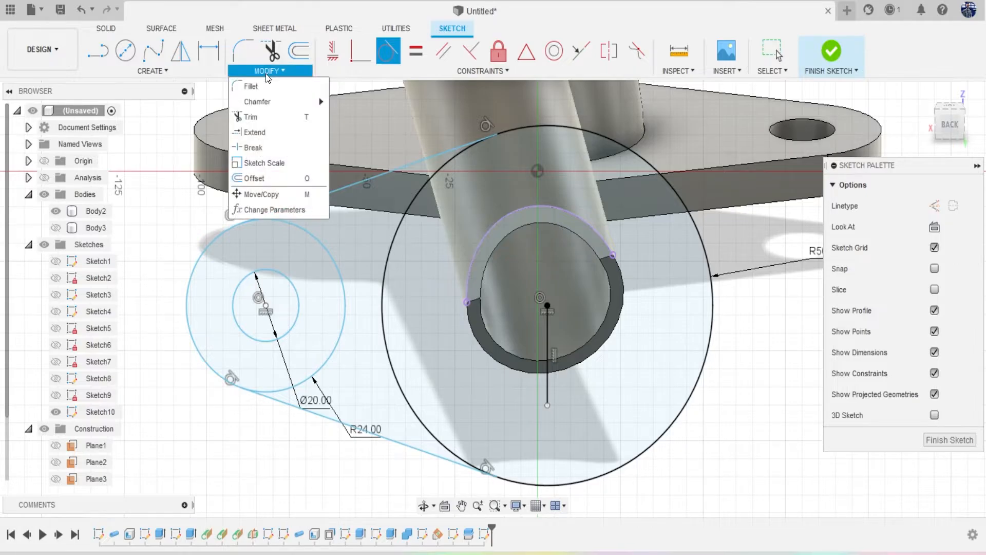
mouse_move(162, 68)
left_click(161, 257)
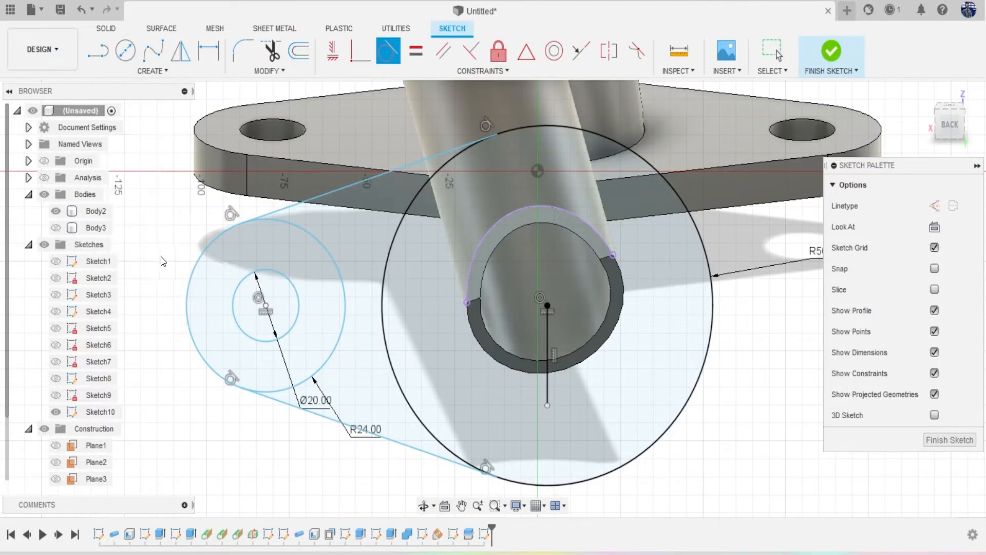
left_click(313, 245)
left_click(286, 277)
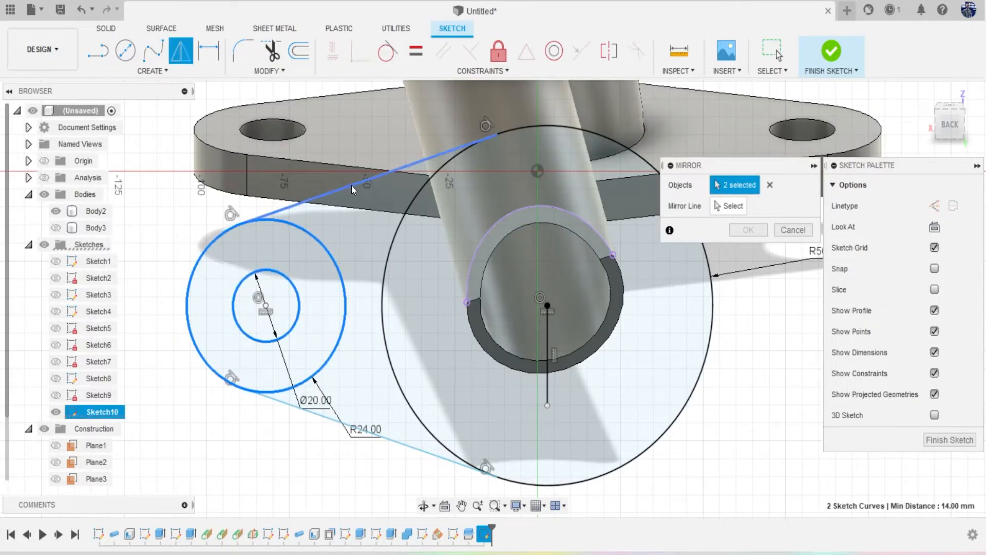
left_click(351, 185)
left_click(387, 435)
left_click(704, 207)
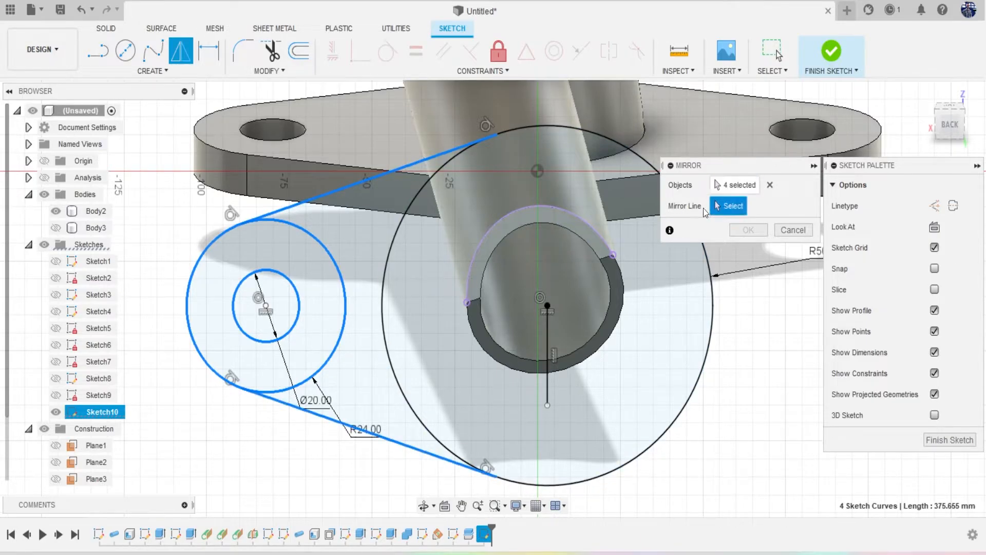
left_click(549, 338)
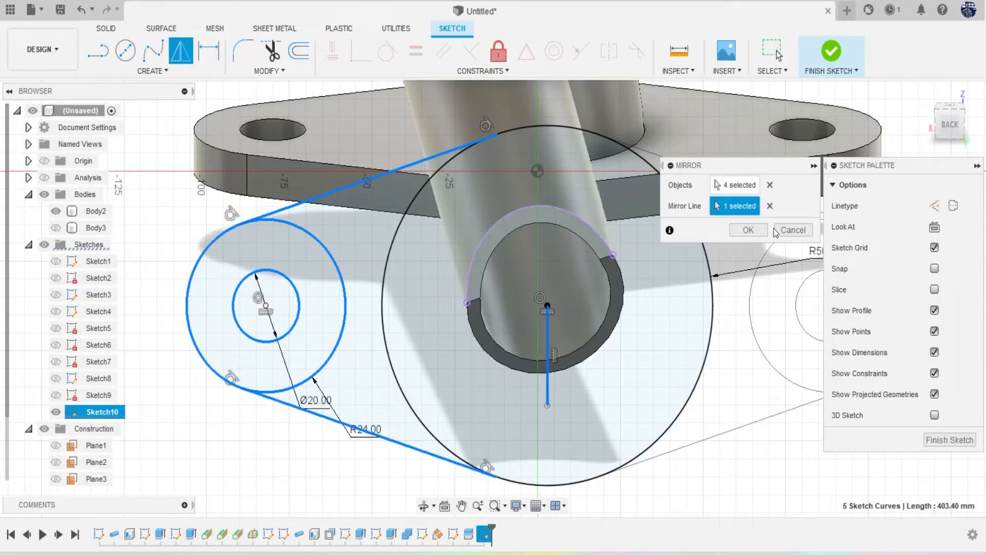
left_click(745, 229)
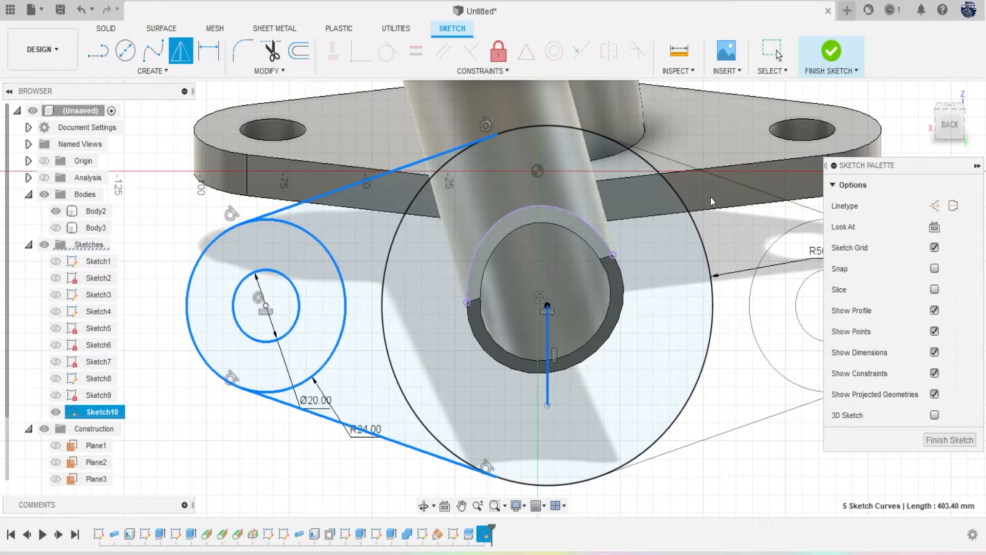
left_click(831, 58)
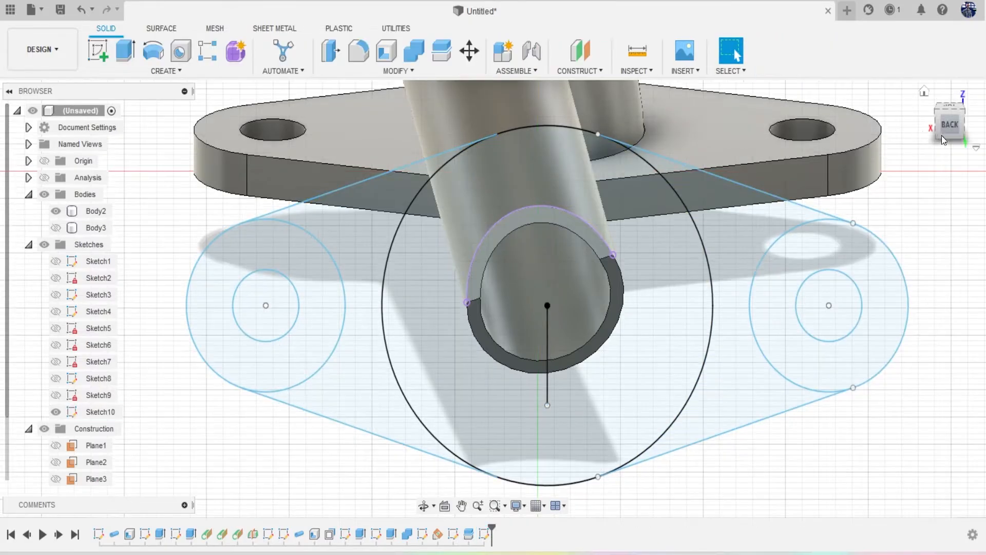
Extrude the five flange profiles, leaving out the two bolt holes, -12 mm back over the branch pipe as a Join.
mouse_move(947, 131)
left_mouse_down()
mouse_move(970, 172)
mouse_move(960, 149)
mouse_move(922, 121)
mouse_move(960, 141)
mouse_move(889, 146)
mouse_move(896, 136)
left_mouse_up()
scroll(895, 136, "up", 1)
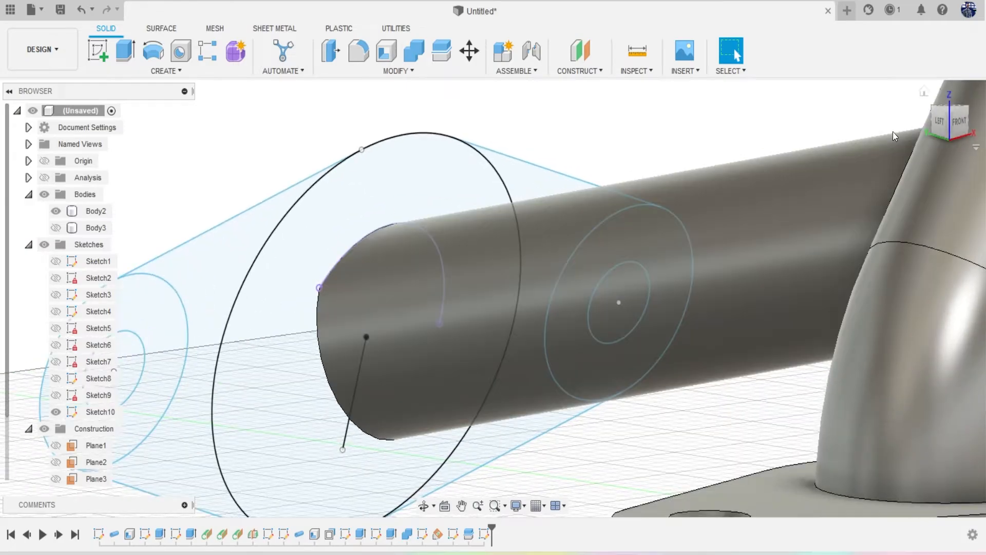
left_click(926, 93)
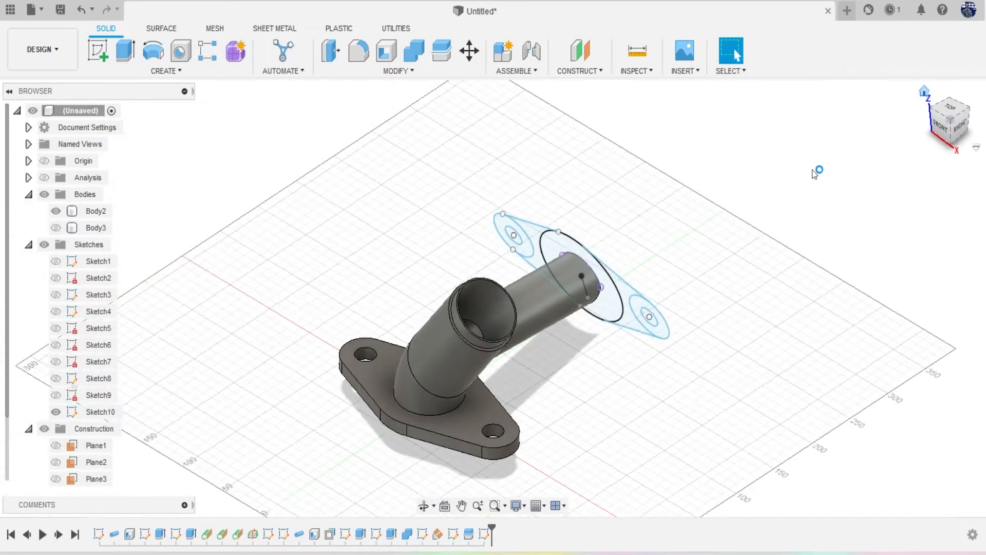
mouse_move(954, 130)
left_mouse_down()
mouse_move(929, 119)
mouse_move(932, 156)
left_mouse_up()
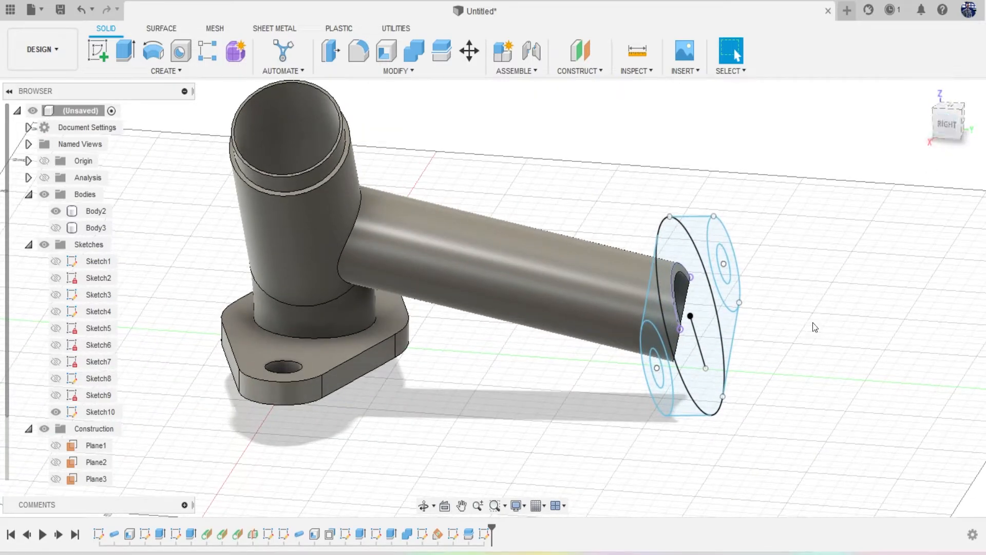
key("e")
scroll(674, 254, "up", 3)
left_click(674, 254)
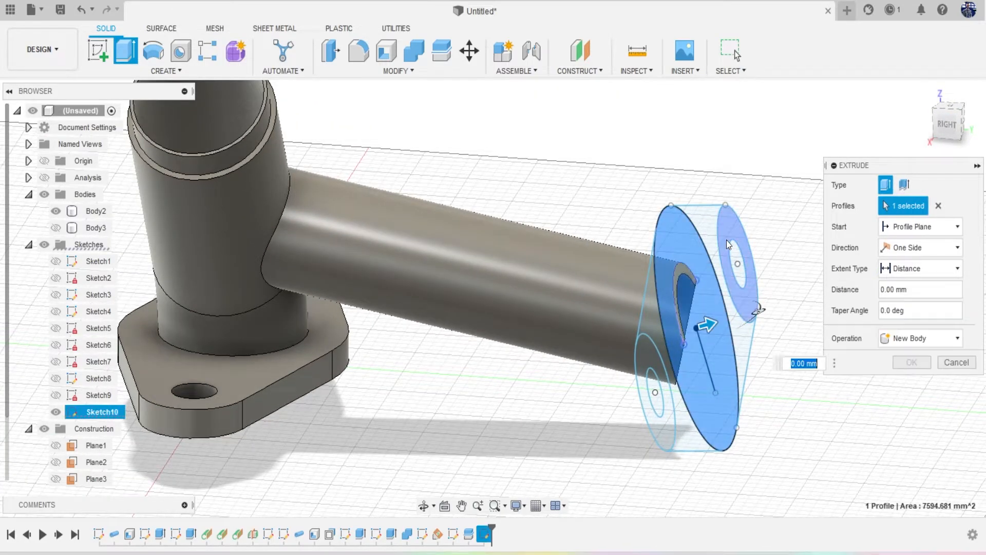
left_click(713, 227)
left_click(669, 297)
left_click(655, 315)
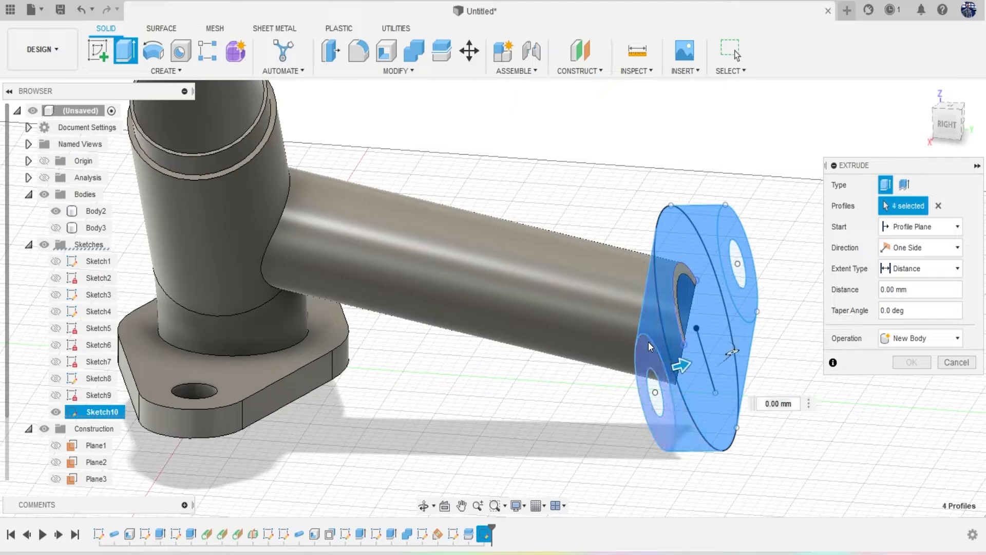
left_click(648, 341)
left_click(943, 128)
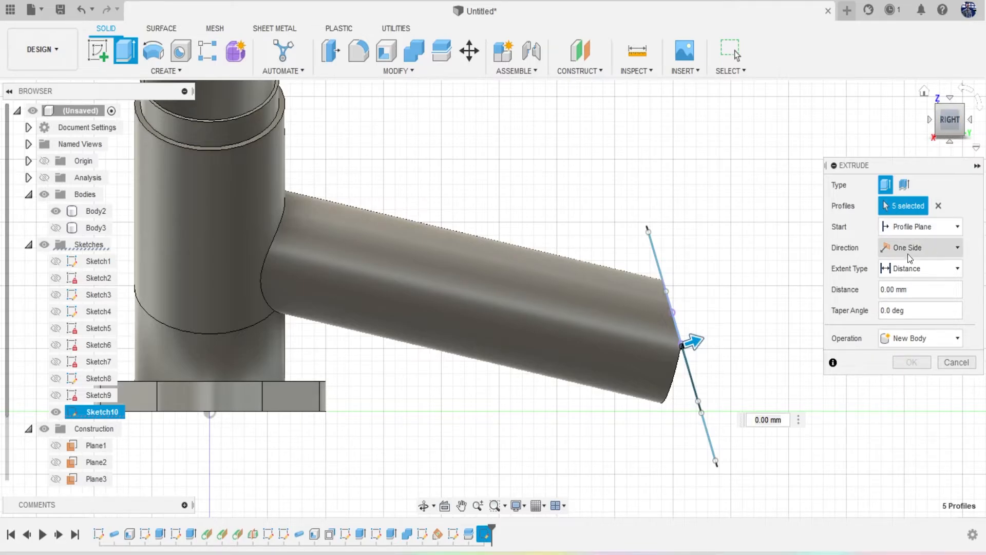
left_click_drag(695, 340, 686, 344)
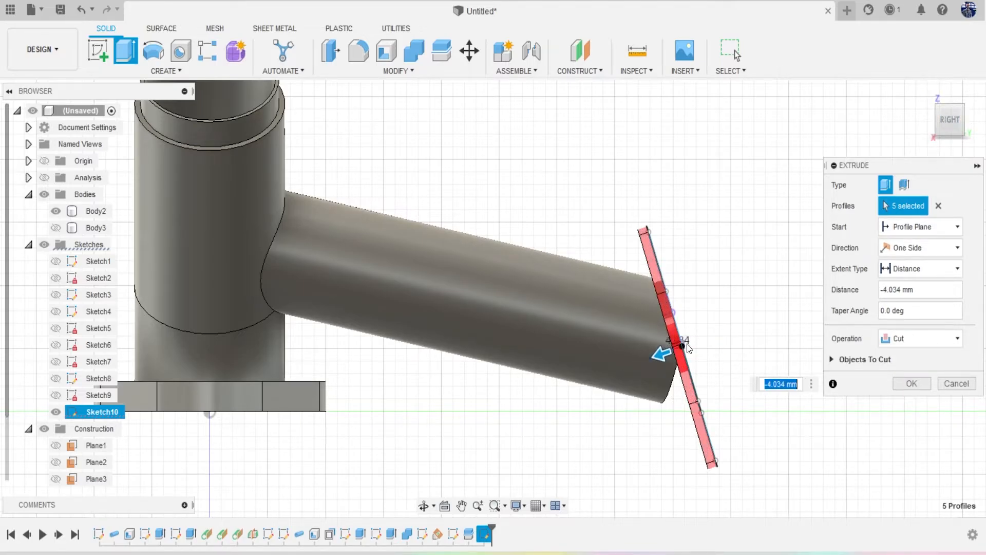
type("-12")
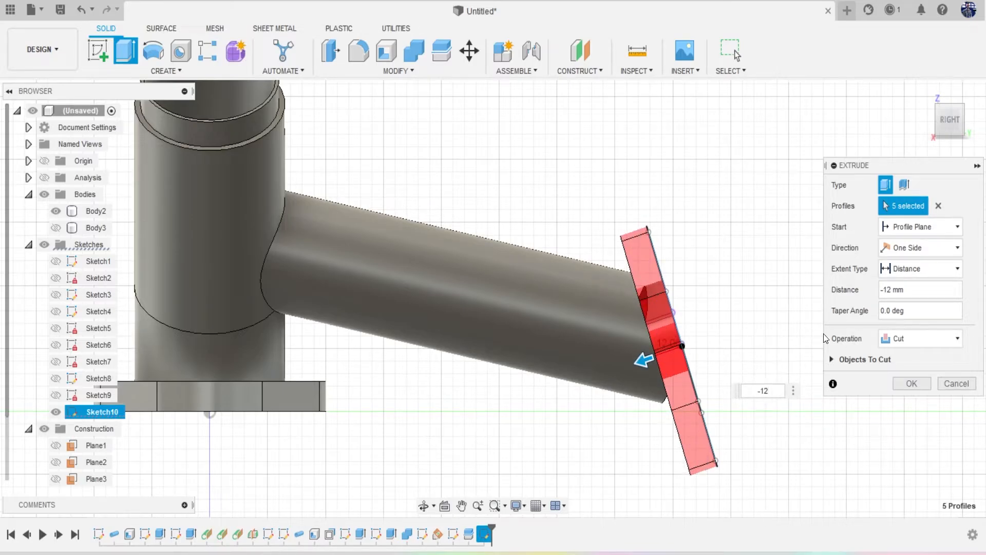
left_click(920, 343)
left_click(916, 354)
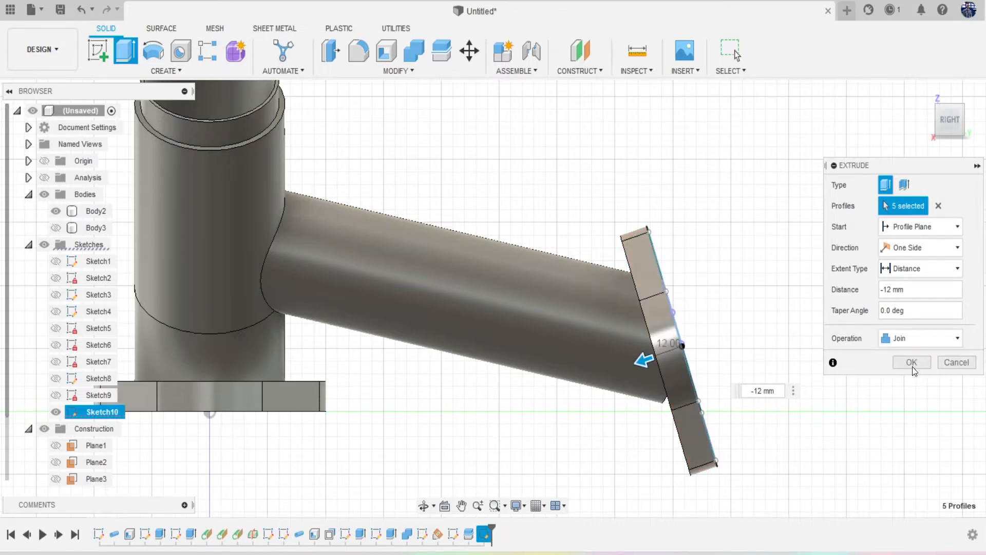
left_click(908, 364)
Try to replace the branch pipe's exposed end face with the back face of the angled flange.
mouse_move(949, 122)
left_mouse_down()
mouse_move(974, 127)
mouse_move(962, 88)
mouse_move(932, 124)
mouse_move(930, 145)
mouse_move(948, 102)
mouse_move(942, 85)
mouse_move(976, 128)
mouse_move(946, 113)
left_mouse_up()
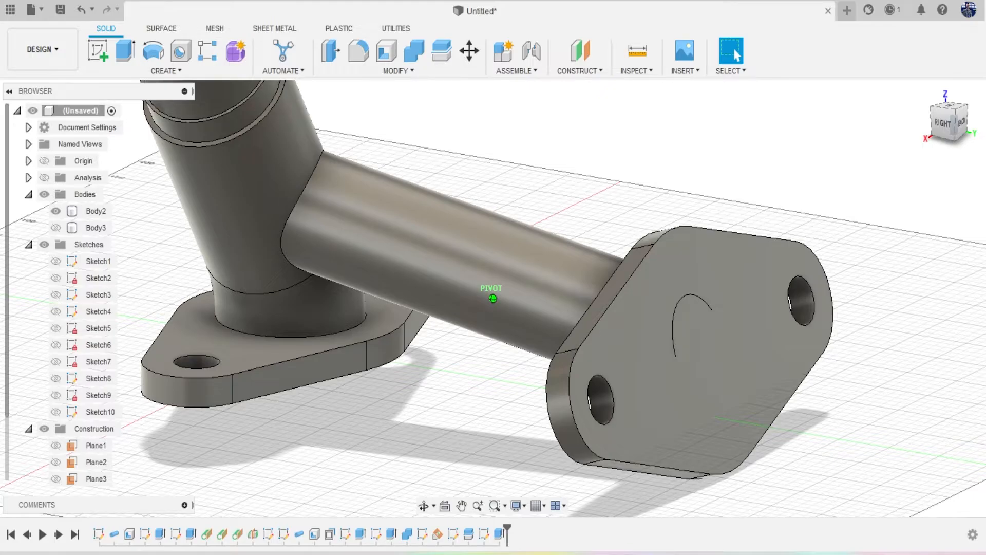
mouse_move(493, 298)
middle_mouse_down("shift")
mouse_move(483, 296)
mouse_move(560, 211)
mouse_move(390, 200)
mouse_move(415, 243)
mouse_move(521, 301)
mouse_move(666, 259)
middle_mouse_up("shift")
scroll(440, 400, "up", 8)
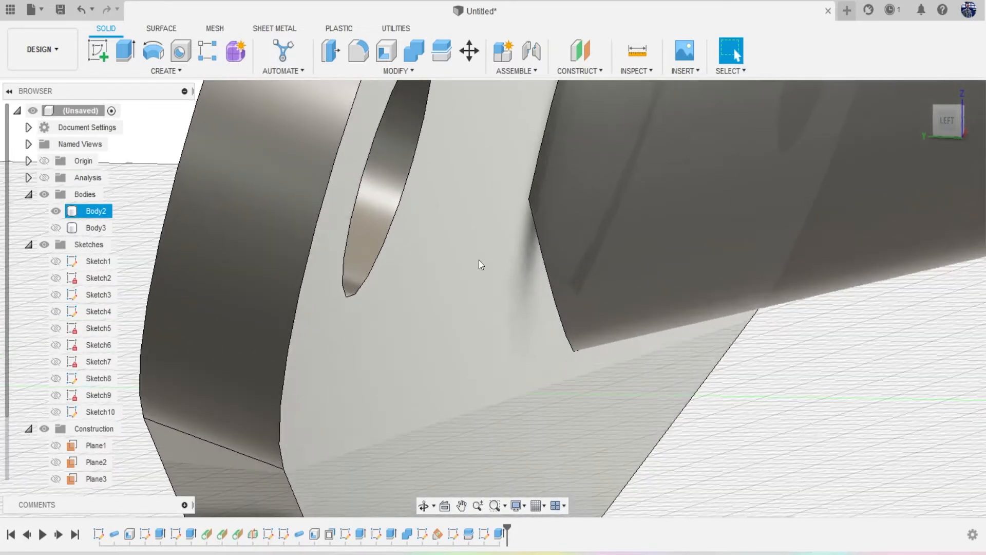
mouse_move(949, 124)
left_mouse_down()
mouse_move(977, 117)
mouse_move(964, 114)
left_mouse_up()
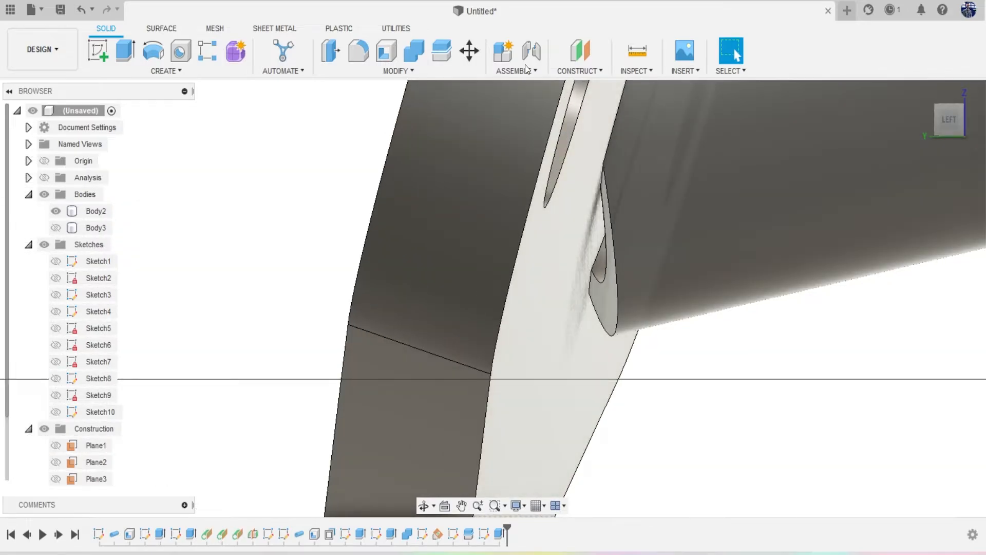
left_click(400, 73)
left_click(405, 210)
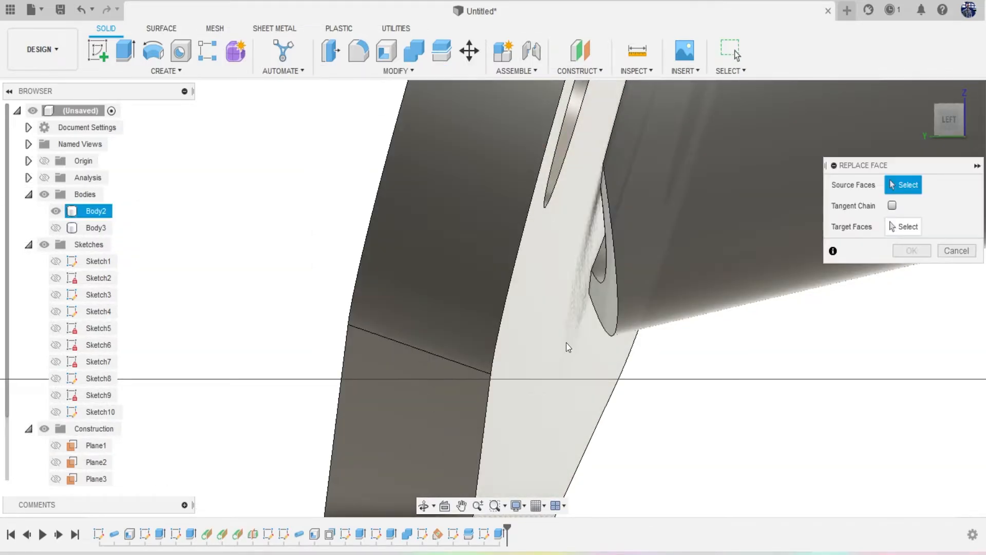
left_click(608, 300)
left_click(894, 227)
left_click(551, 303)
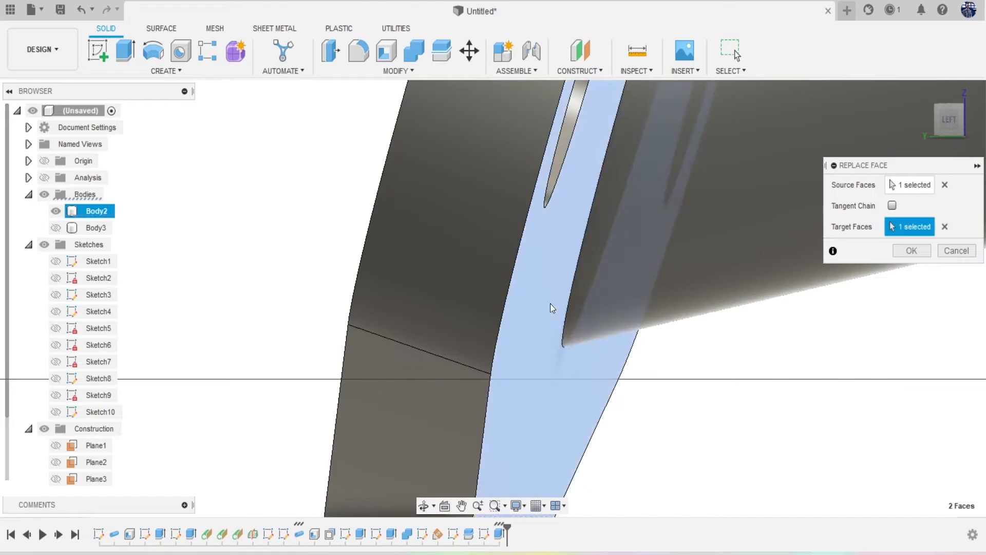
left_click(919, 250)
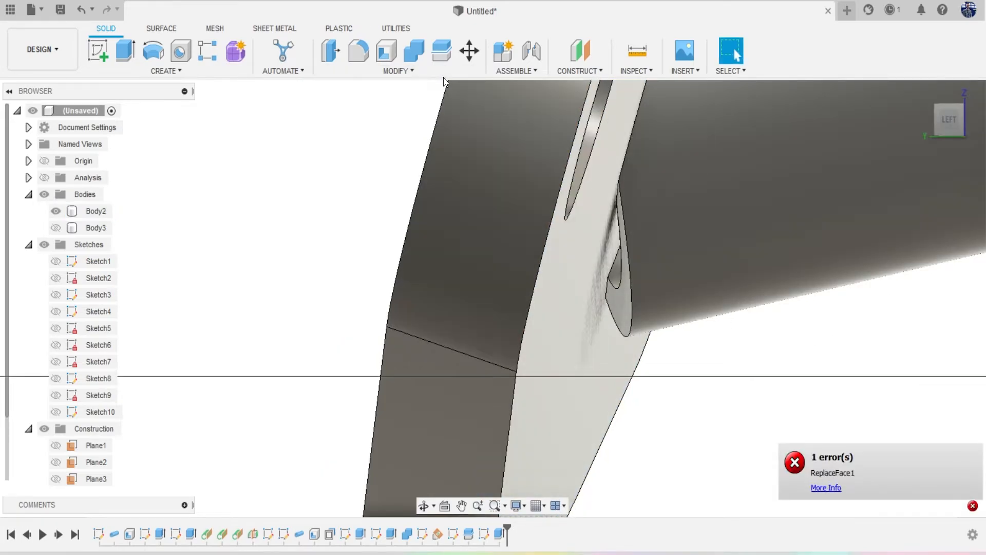
Retry Replace Face with the pipe's end face as source and the flange's back face as target.
left_click(425, 73)
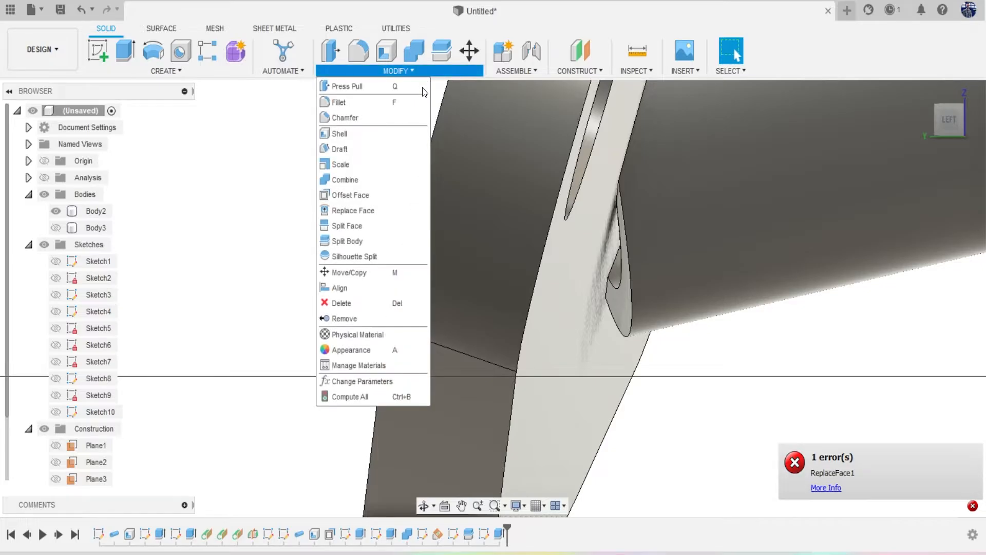
left_click(403, 203)
left_click(627, 315)
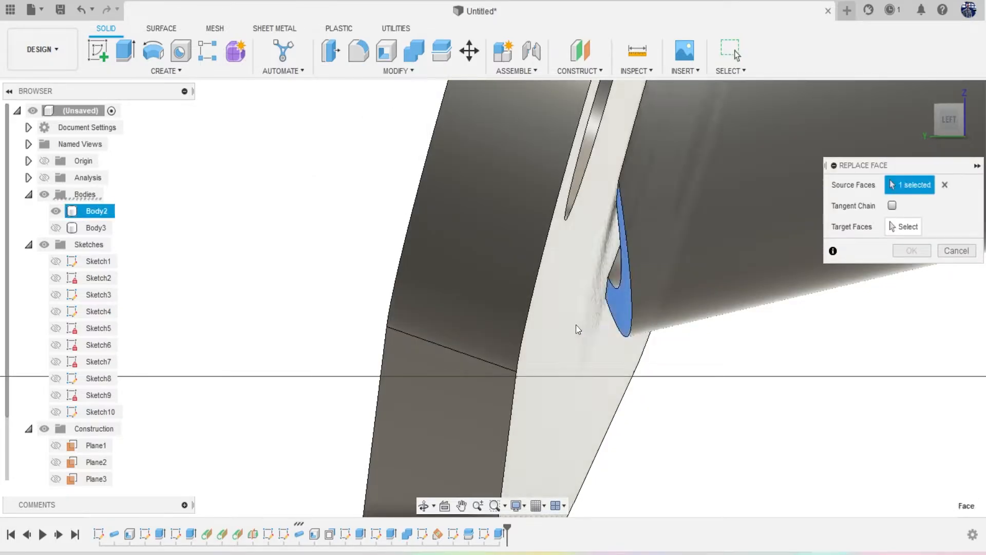
left_click(574, 325)
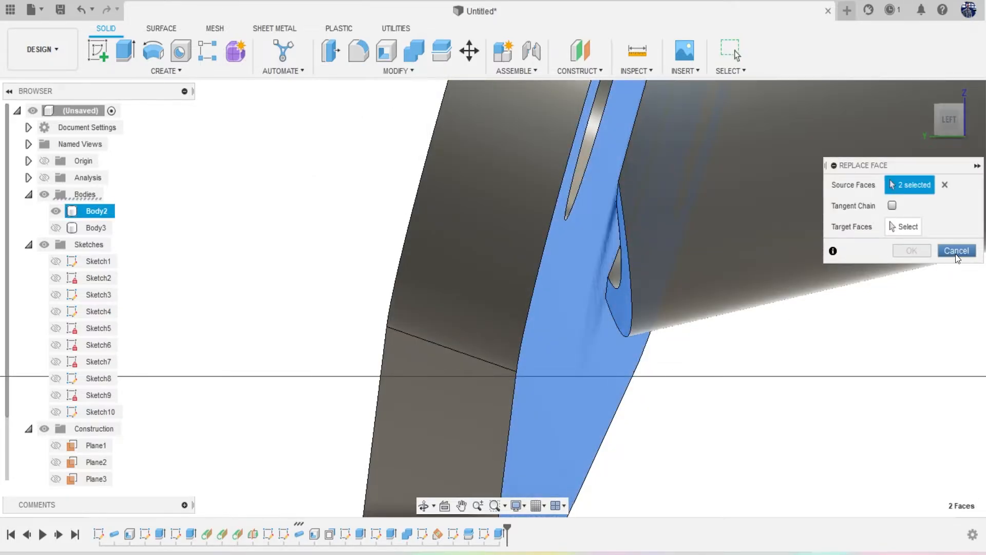
left_click(940, 185)
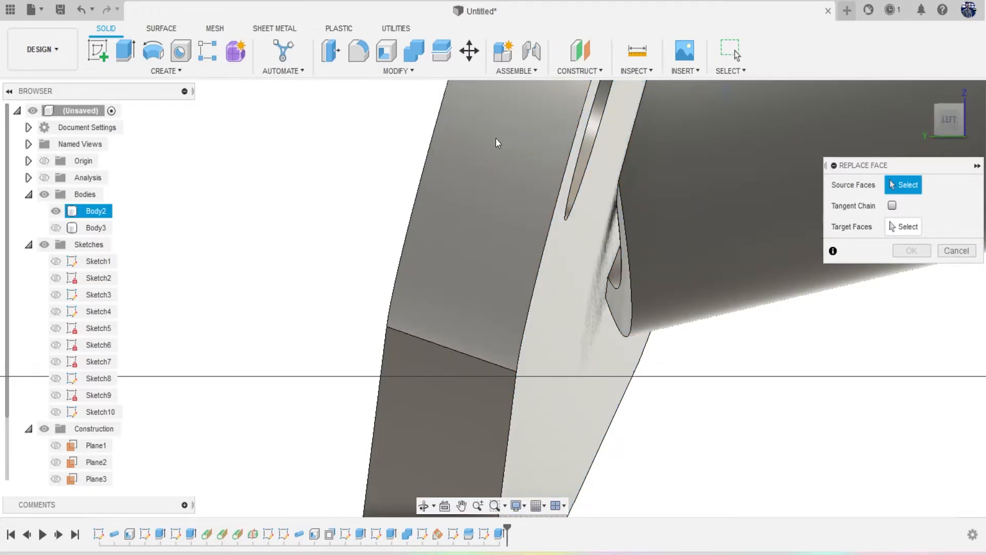
left_click(625, 312)
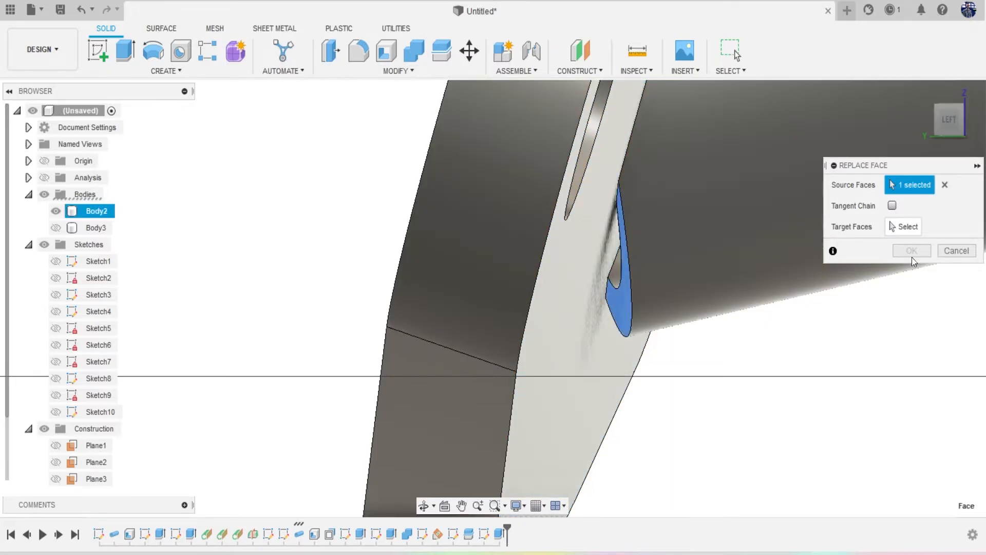
left_click(560, 338)
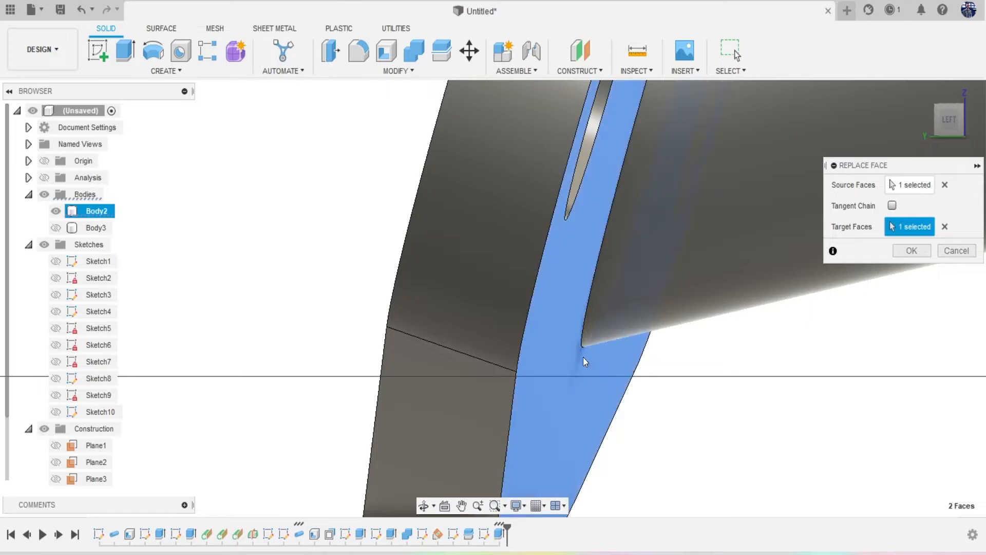
left_click(919, 250)
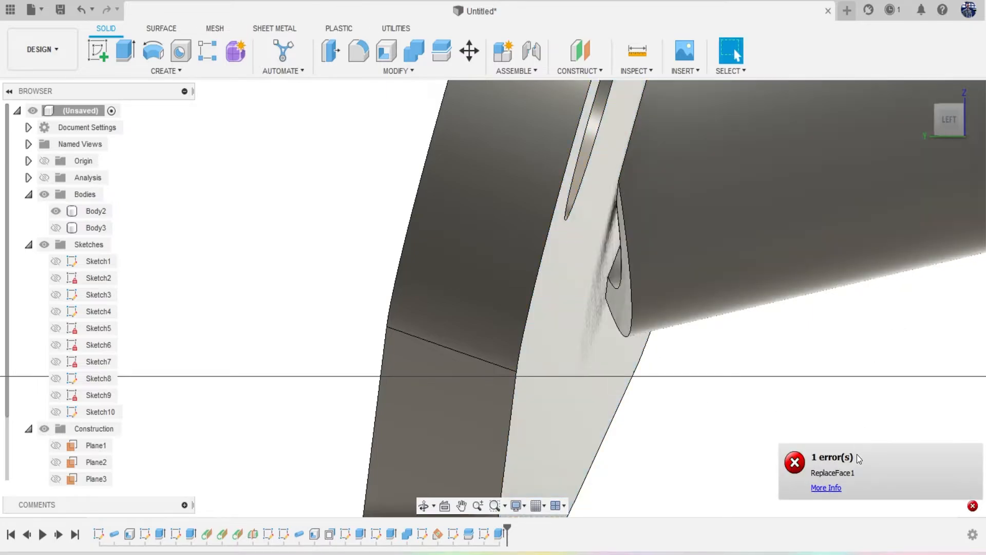
left_click(828, 488)
left_click(951, 475)
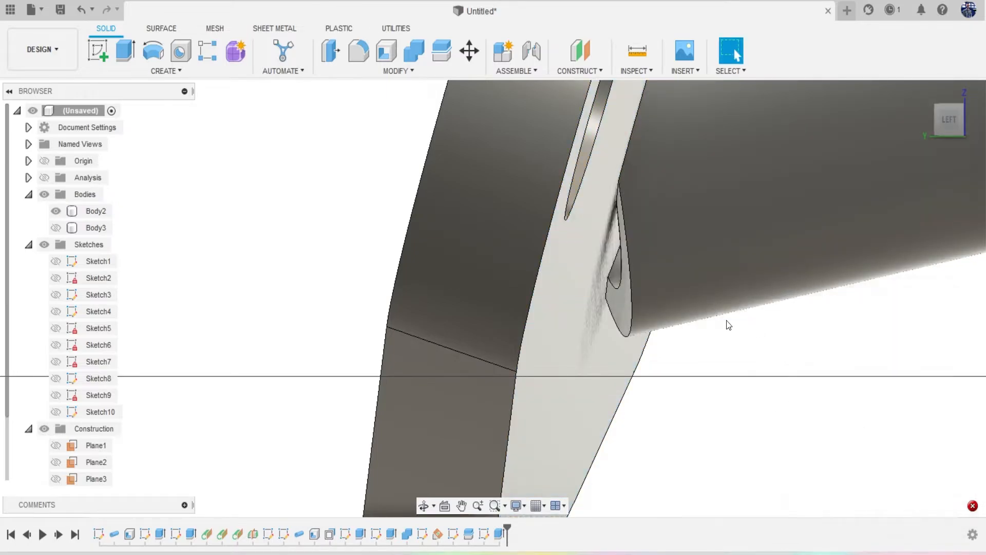
Offset the branch pipe's exposed end face by 5.518 mm toward the flange.
left_click(621, 309)
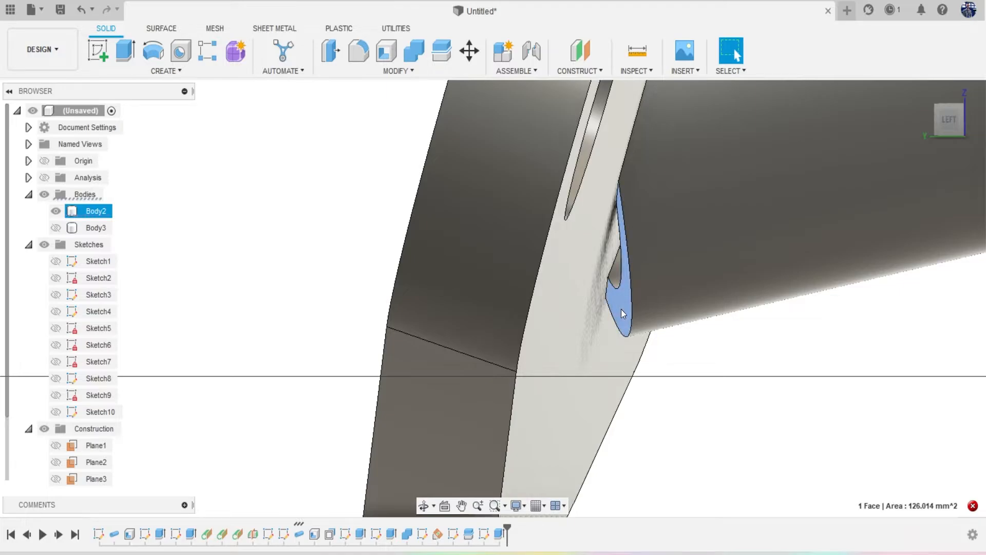
left_click(333, 53)
left_click_drag(612, 309, 545, 328)
scroll(711, 339, "down", 4)
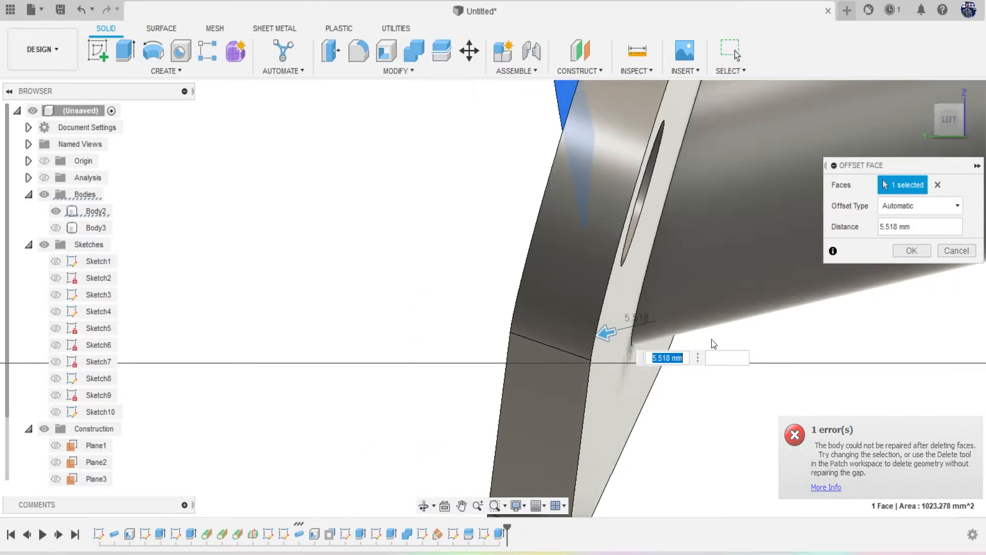
left_click(907, 248)
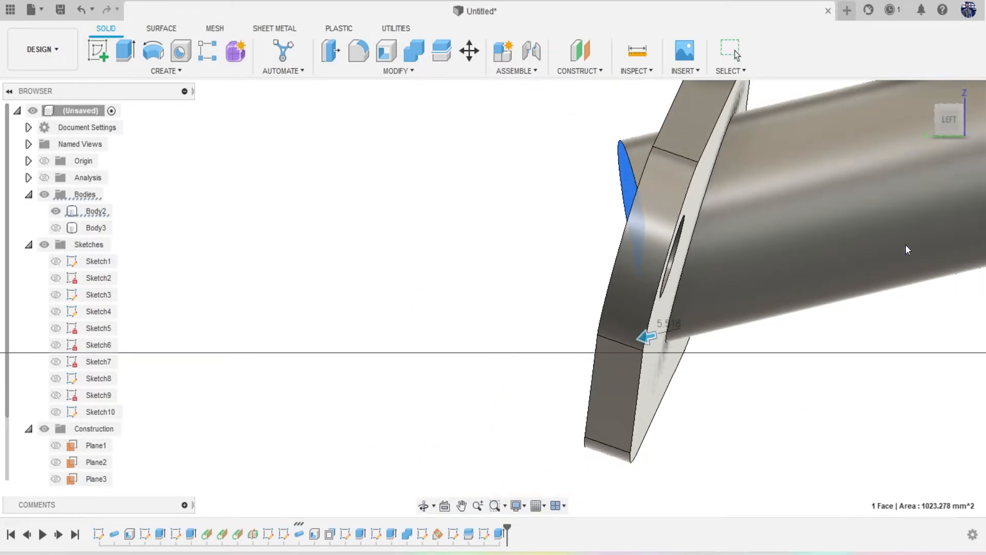
Extrude the angled flange's outer face outward 39.328 mm as a cut against the protruding pipe end.
mouse_move(938, 109)
left_mouse_down()
mouse_move(953, 117)
mouse_move(958, 142)
mouse_move(975, 143)
mouse_move(985, 105)
mouse_move(976, 130)
left_mouse_up()
middle_click_drag(566, 203, 656, 258)
left_click(376, 251)
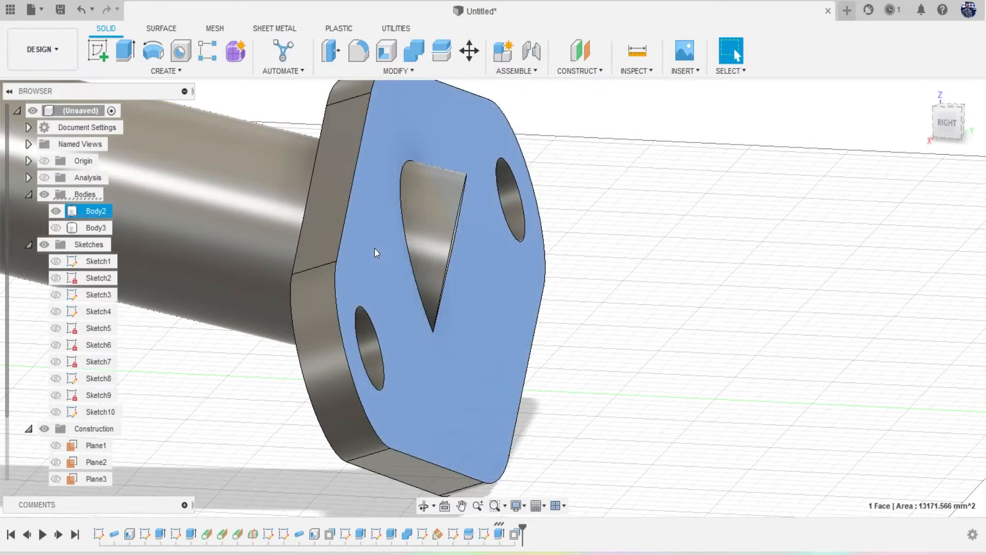
key("e")
left_click_drag(389, 244, 499, 209)
left_click_drag(513, 257, 547, 262)
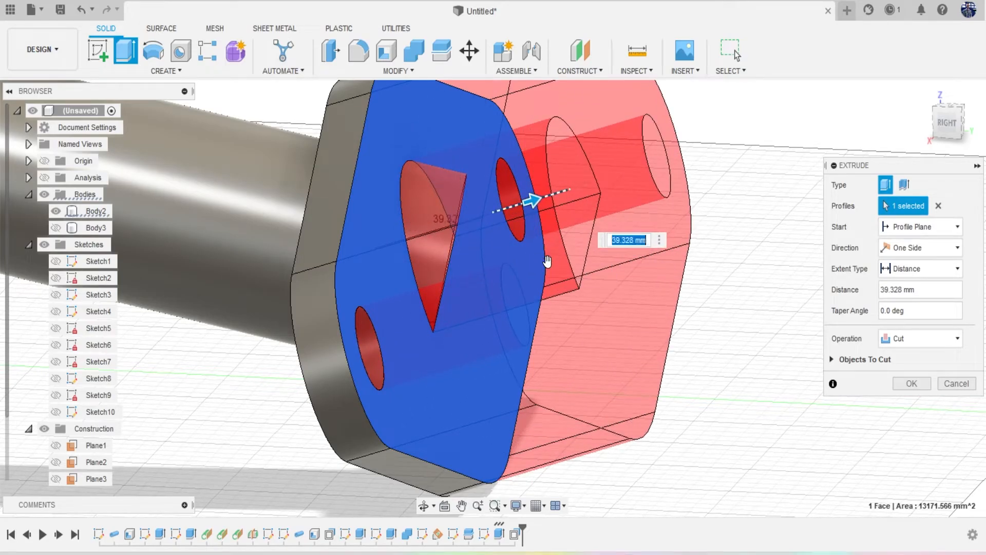
left_click(909, 386)
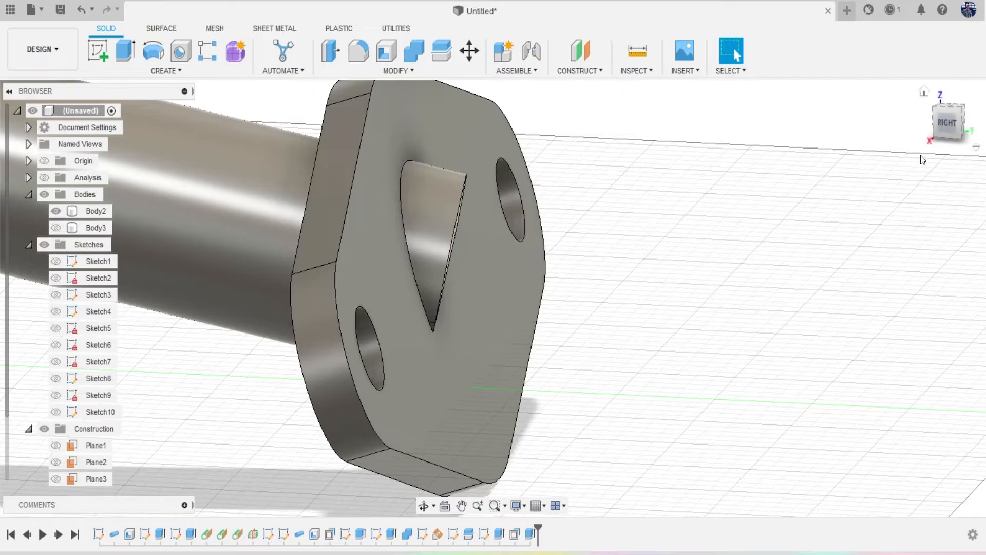
Split Body2 using the angled flange's outer face as the splitting tool, and hide the cut-off pipe end.
left_click(944, 130)
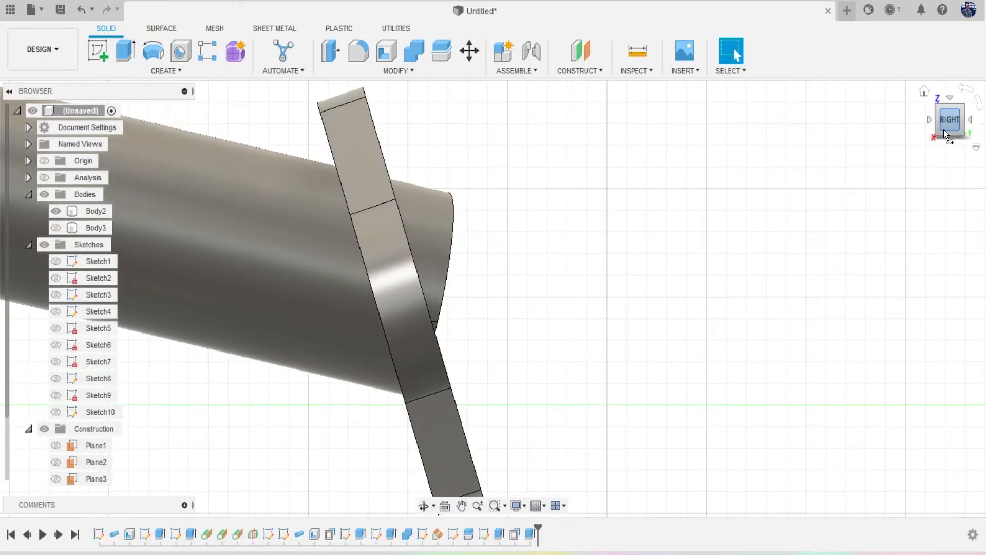
left_click(441, 51)
left_click(430, 208)
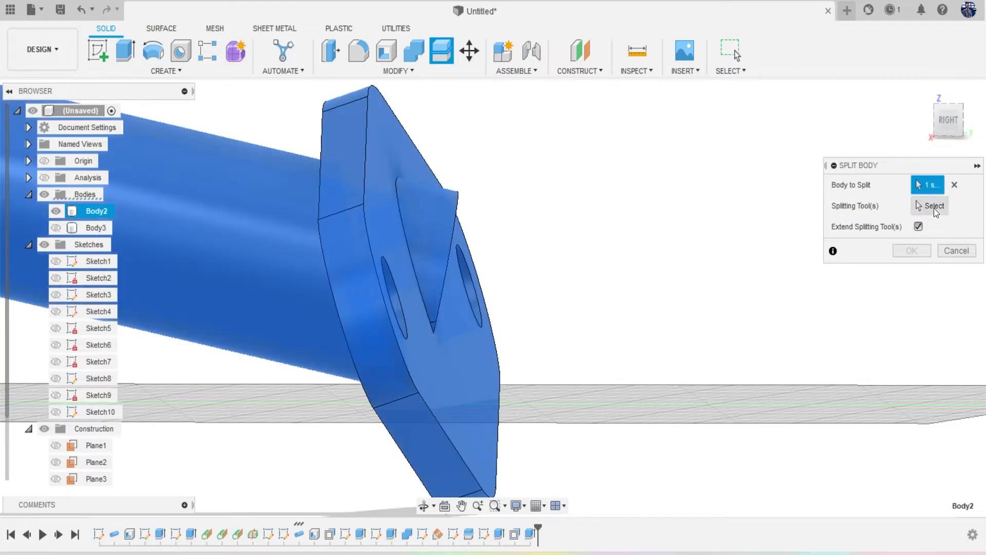
left_click(934, 206)
left_click(375, 183)
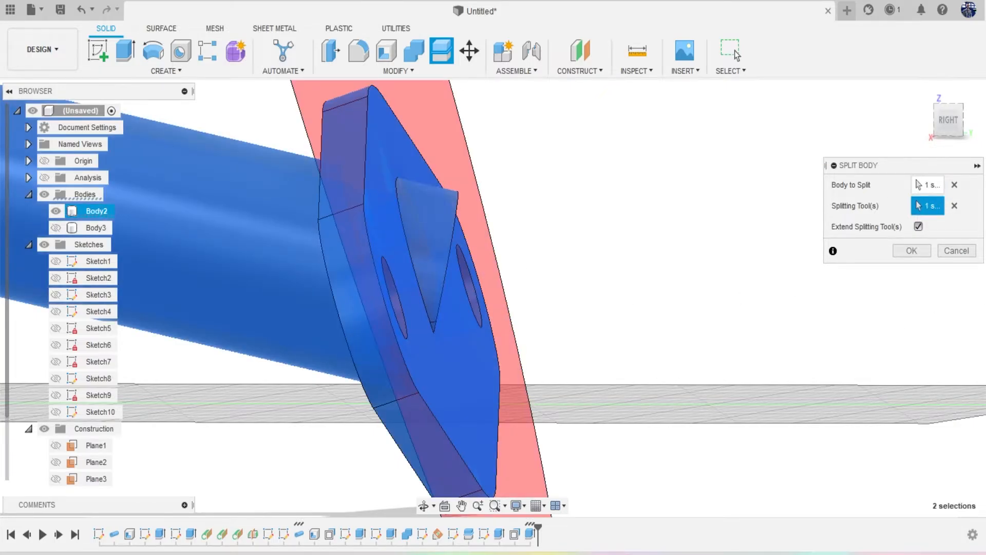
left_click(918, 255)
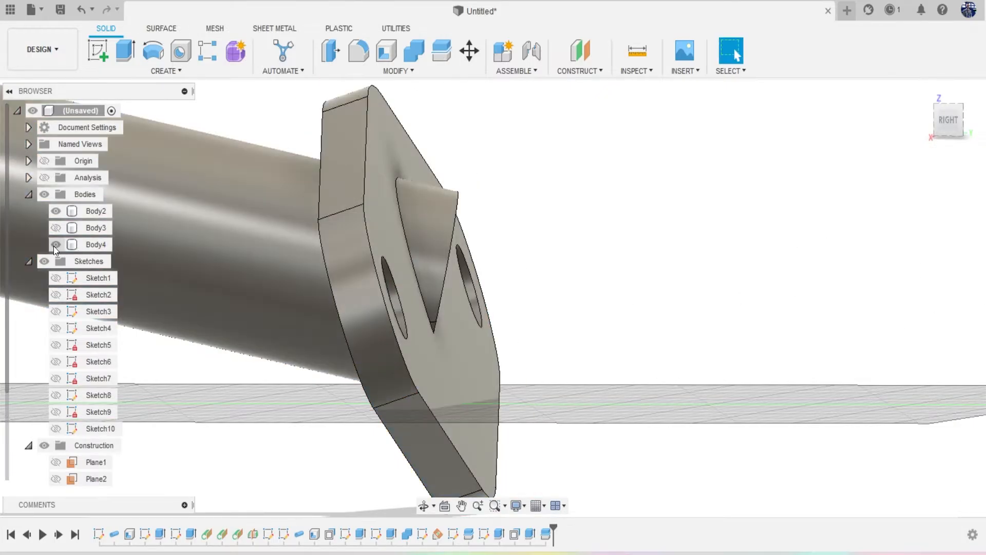
left_click(900, 163)
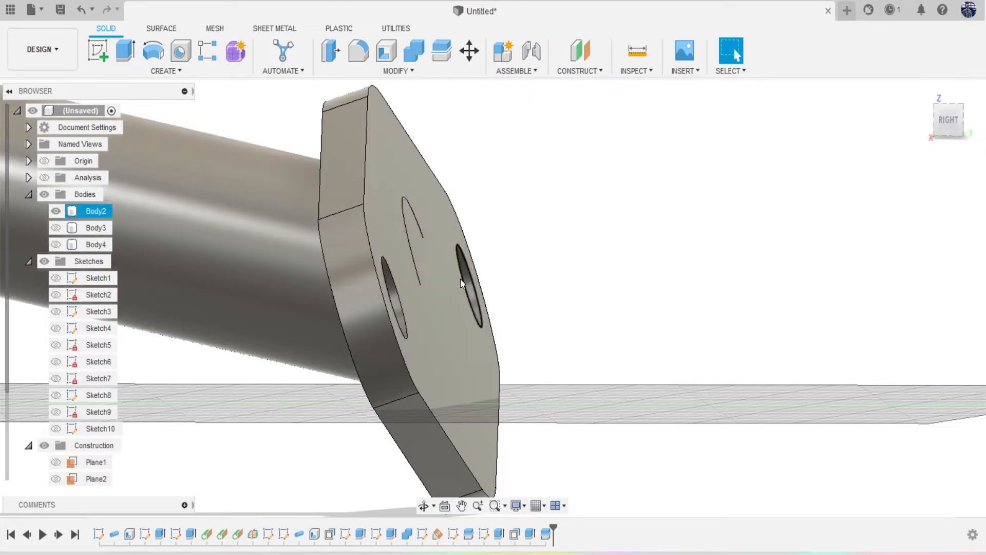
scroll(461, 283, "down", 10)
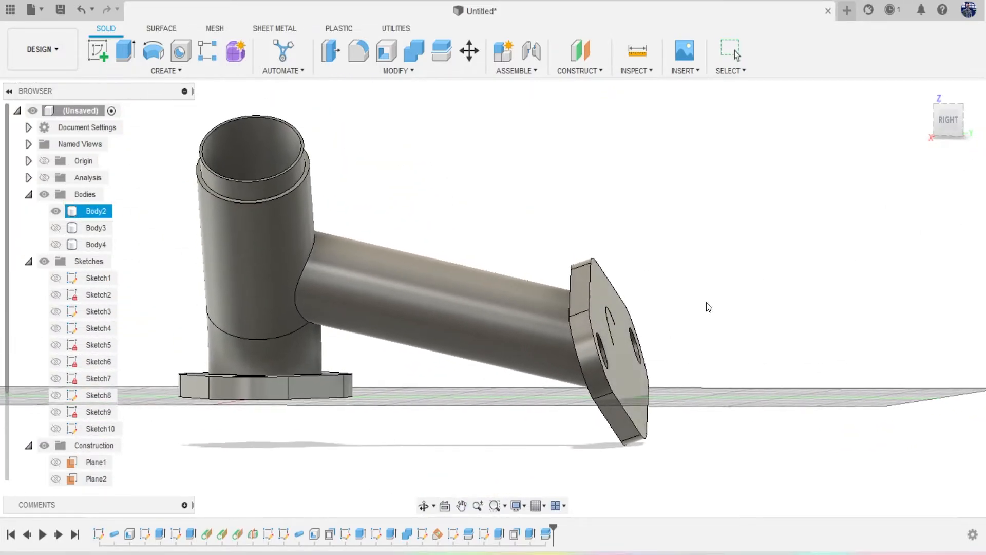
Show the section analysis and start a sketch on the solid flange face seen through the branch pipe's bore.
key("Escape")
mouse_move(949, 127)
left_mouse_down()
mouse_move(953, 149)
mouse_move(969, 157)
mouse_move(983, 141)
mouse_move(964, 114)
mouse_move(980, 109)
mouse_move(964, 144)
mouse_move(927, 145)
mouse_move(961, 124)
left_mouse_up()
left_click(45, 177)
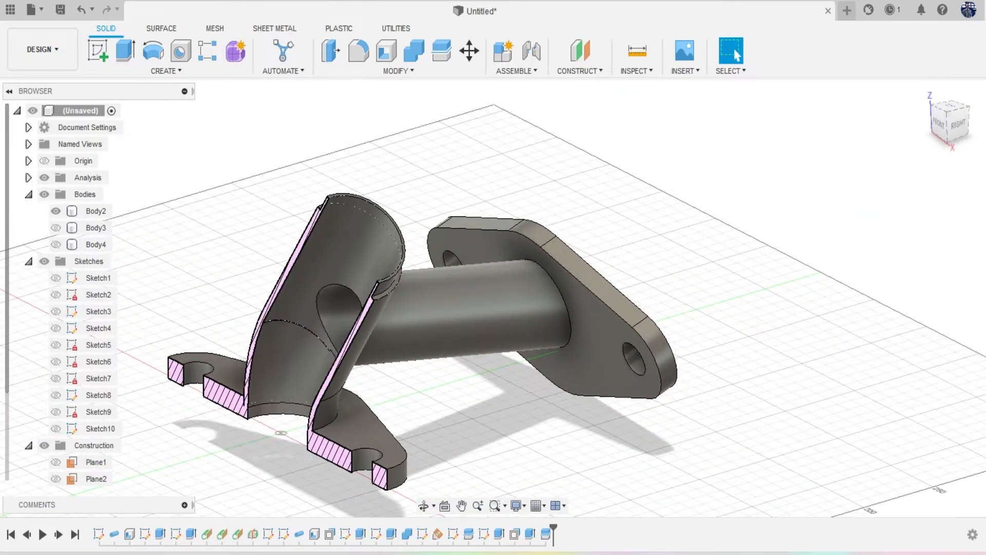
mouse_move(974, 129)
left_mouse_down()
mouse_move(941, 135)
mouse_move(973, 136)
mouse_move(966, 125)
mouse_move(982, 125)
mouse_move(968, 128)
left_mouse_up()
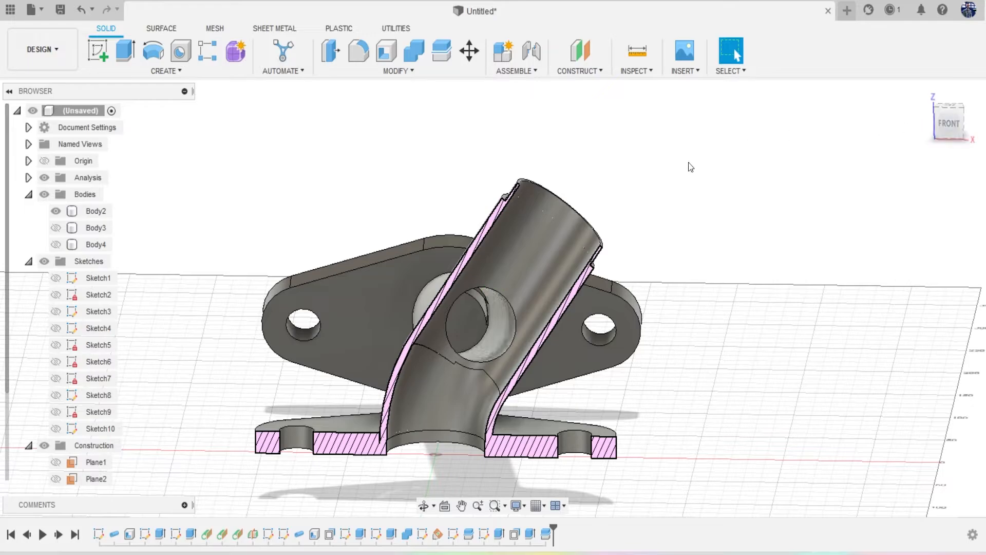
scroll(464, 323, "up", 3)
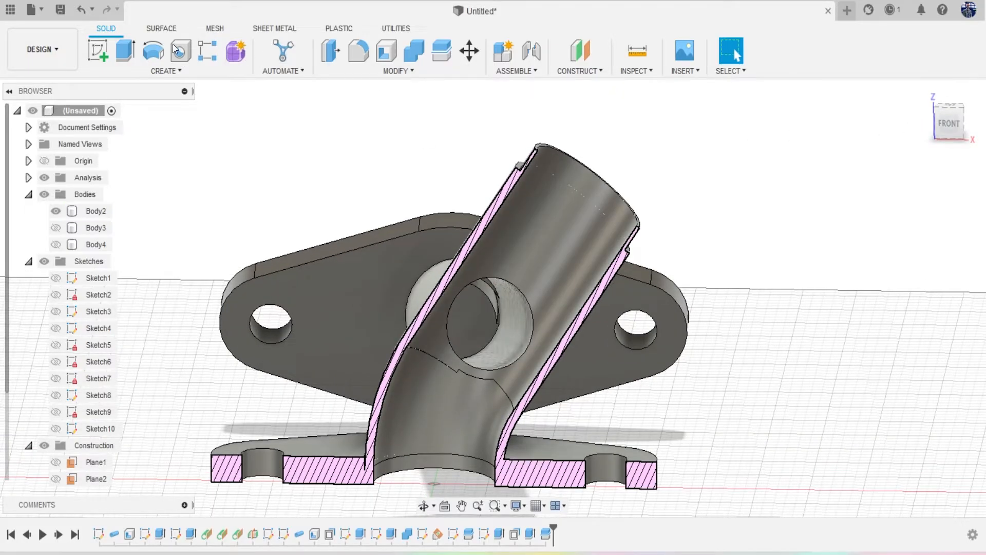
left_click(92, 53)
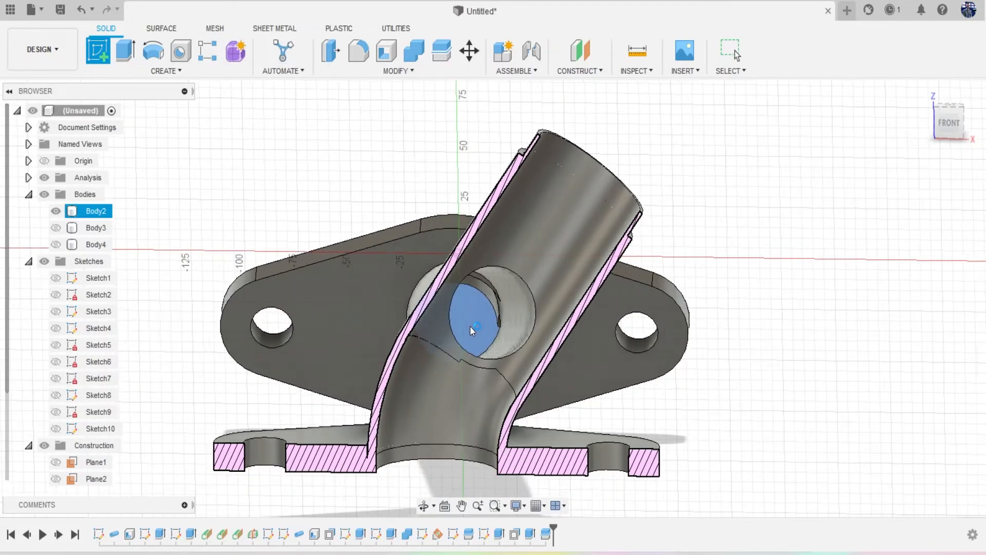
left_click(470, 325)
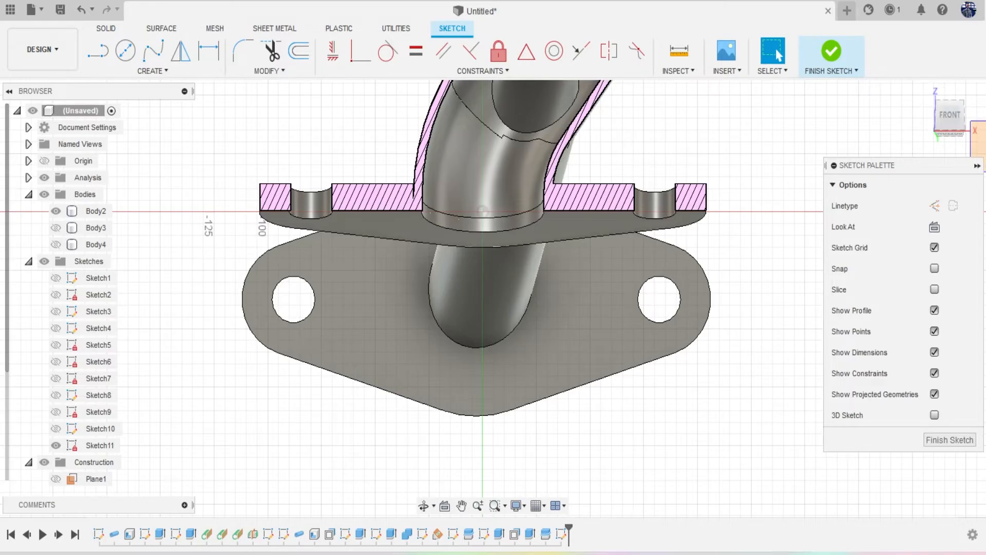
Extrude the circular bore profile -29.885 mm as a cut through the angled flange.
mouse_move(938, 132)
left_mouse_down()
mouse_move(980, 129)
mouse_move(926, 136)
left_mouse_up()
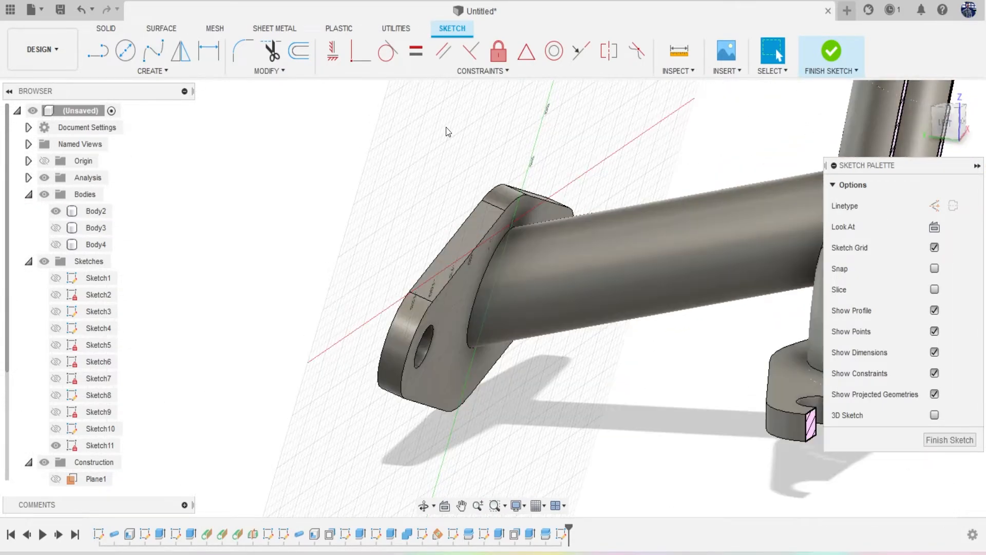
key("e")
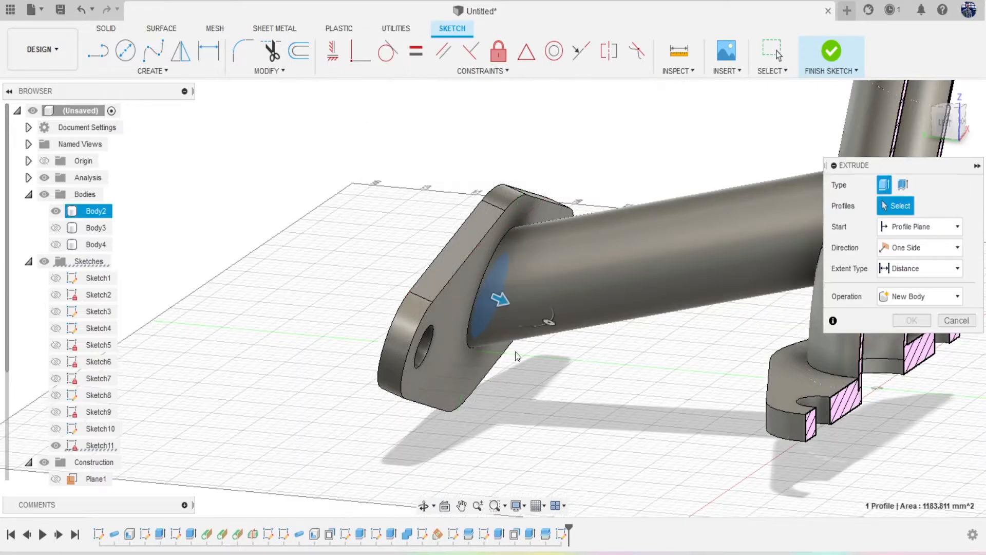
left_click_drag(493, 302, 420, 264)
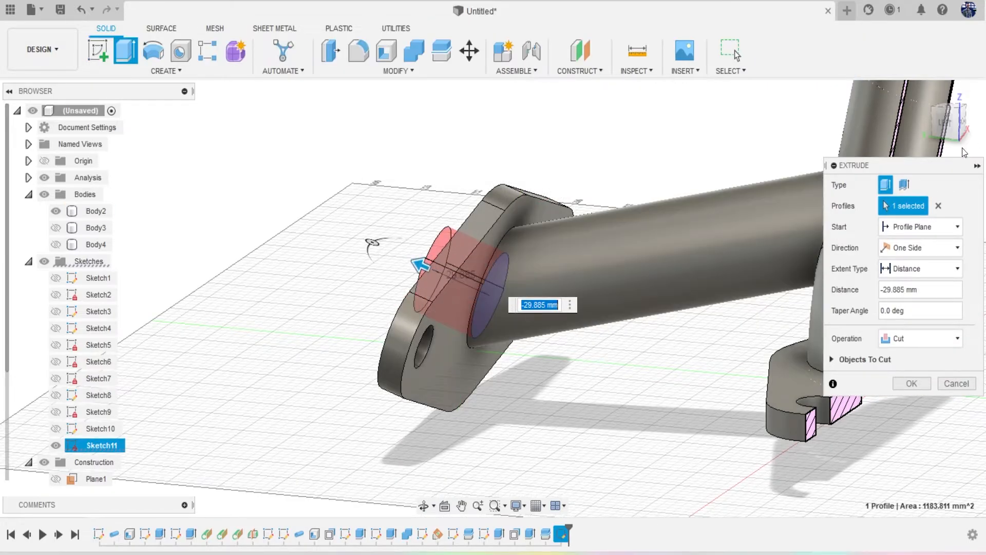
mouse_move(960, 140)
left_mouse_down()
mouse_move(985, 146)
mouse_move(929, 146)
left_mouse_up()
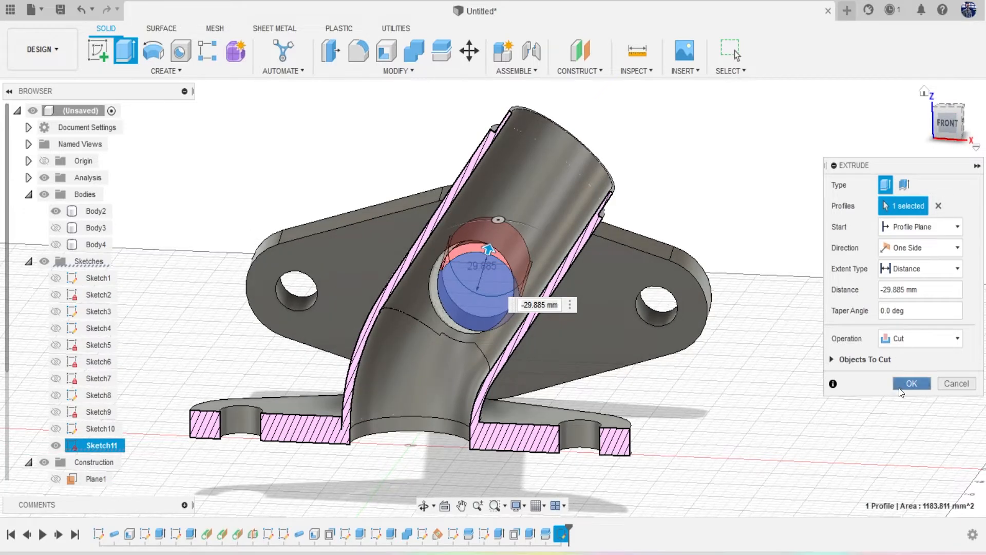
left_click(900, 392)
mouse_move(948, 127)
left_mouse_down()
mouse_move(856, 136)
mouse_move(873, 134)
left_mouse_up()
middle_click_drag(447, 509, 535, 512, "shift")
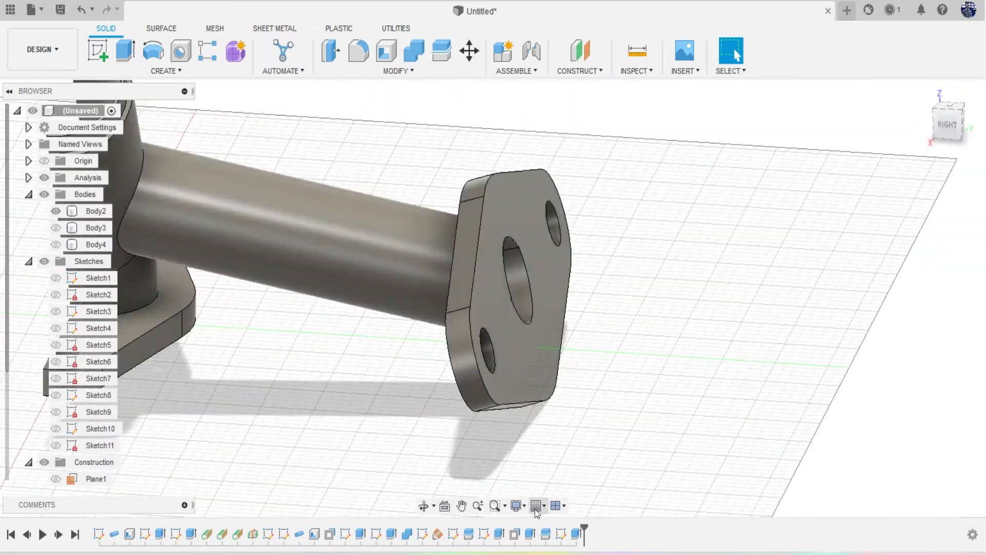
Delete the last extrude cut through the angled flange from the model history.
left_click(577, 537)
right_click(577, 537)
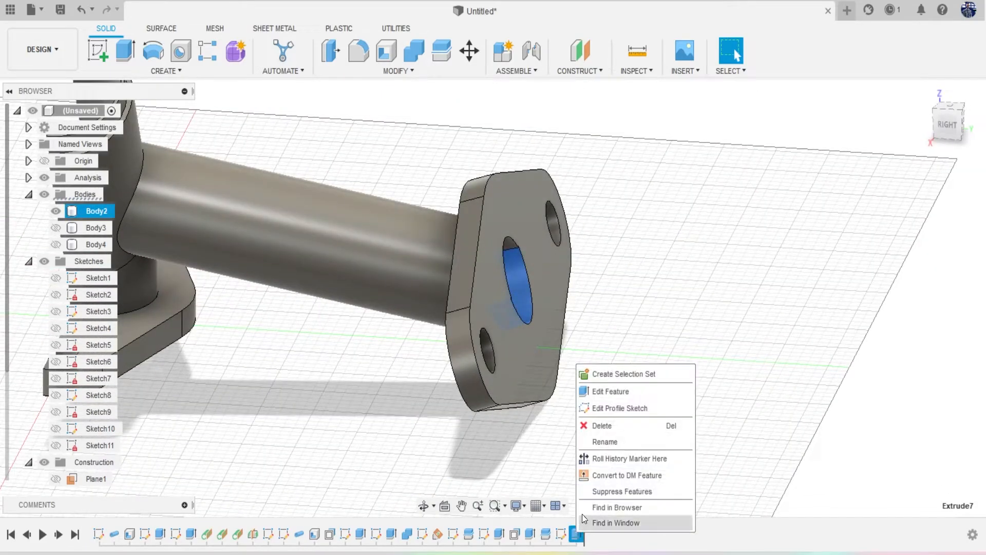
left_click(593, 424)
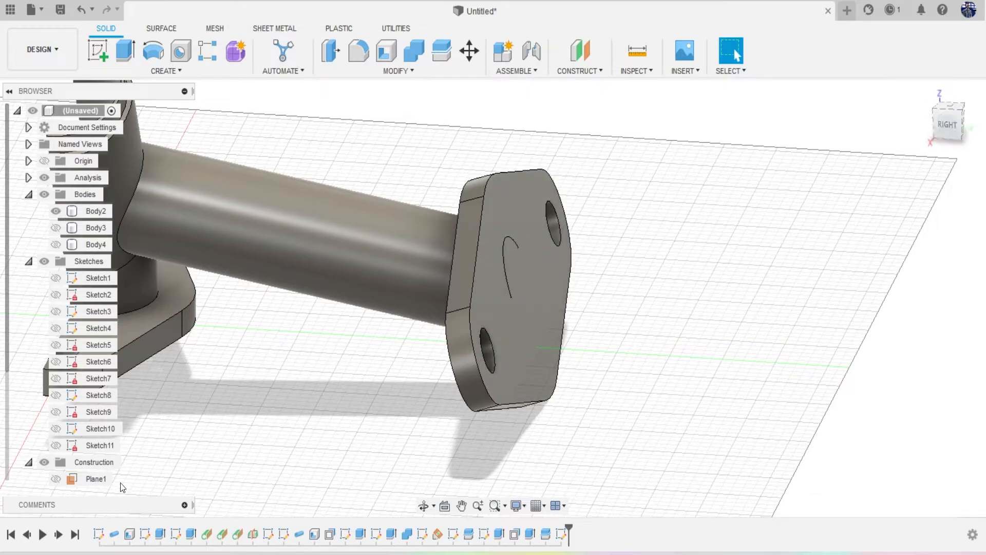
Hide the section analysis, check the branch flange's bore on the GrabCAD drawing in the browser, and return to the Fusion 360 model.
scroll(442, 236, "up", 2)
scroll(379, 344, "down", 4)
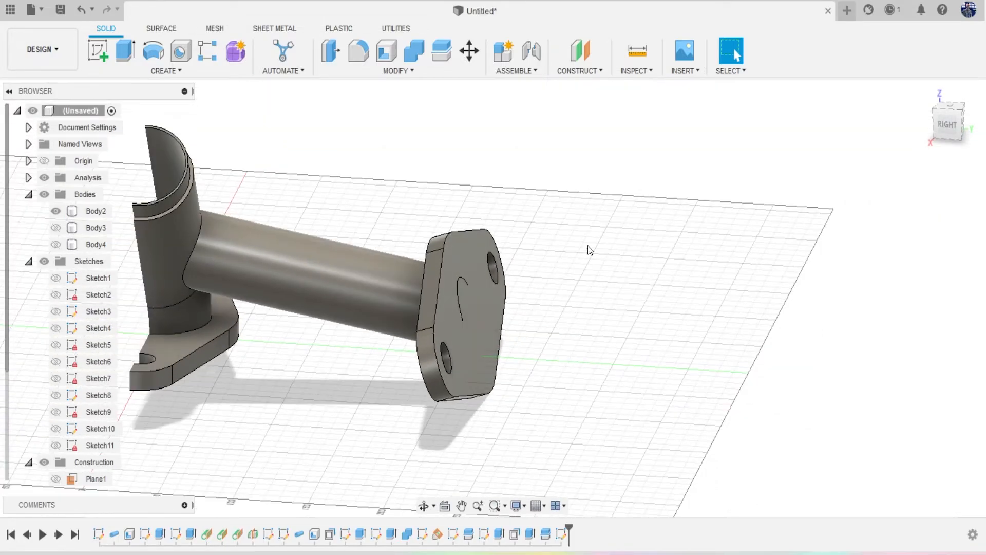
left_click(43, 177)
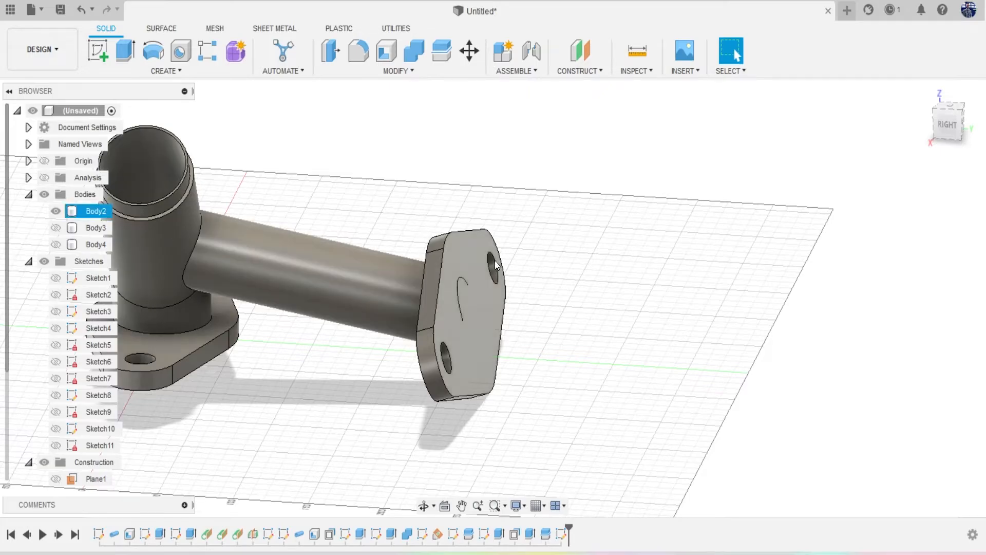
middle_click_drag(684, 357, 856, 366)
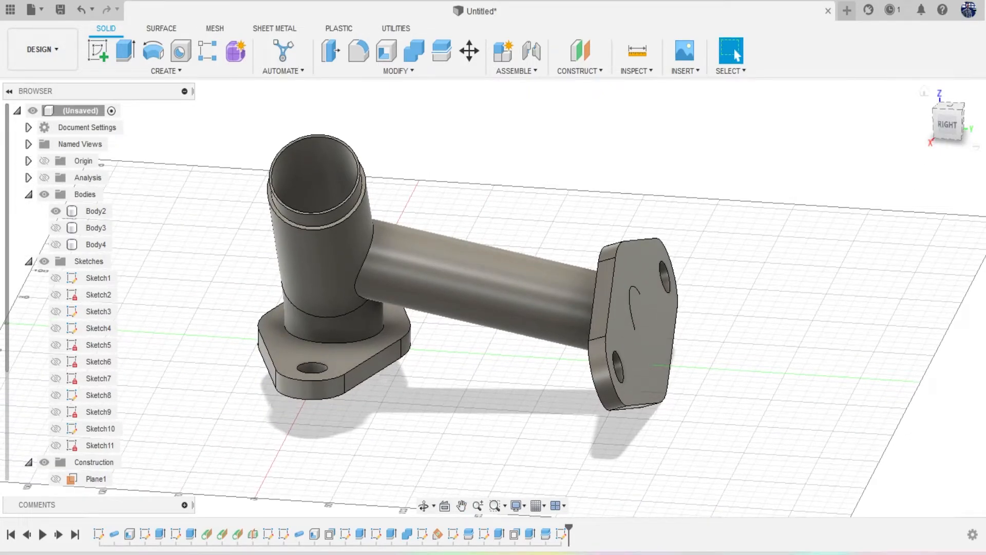
mouse_move(985, 134)
left_mouse_down()
mouse_move(473, 183)
mouse_move(210, 126)
left_mouse_up()
double_click(393, 106)
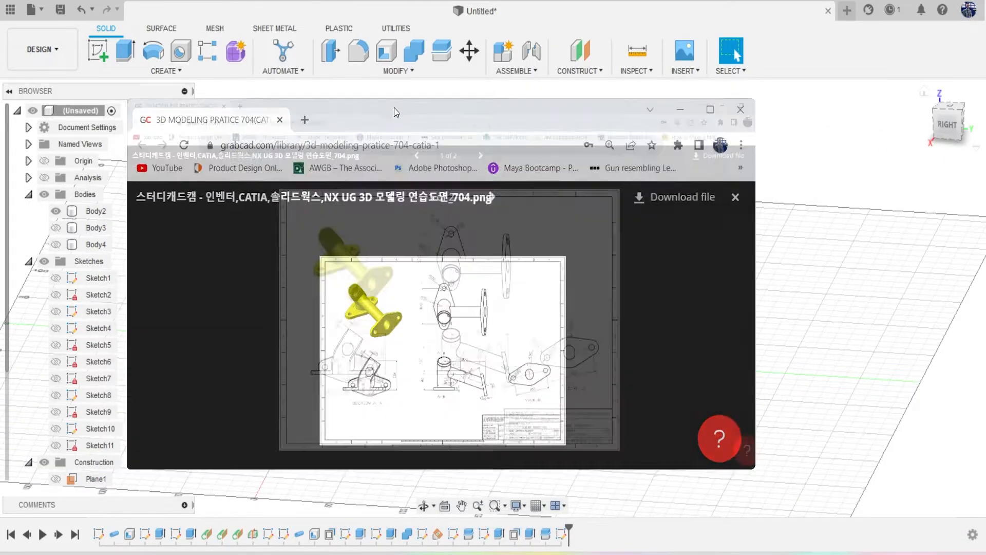
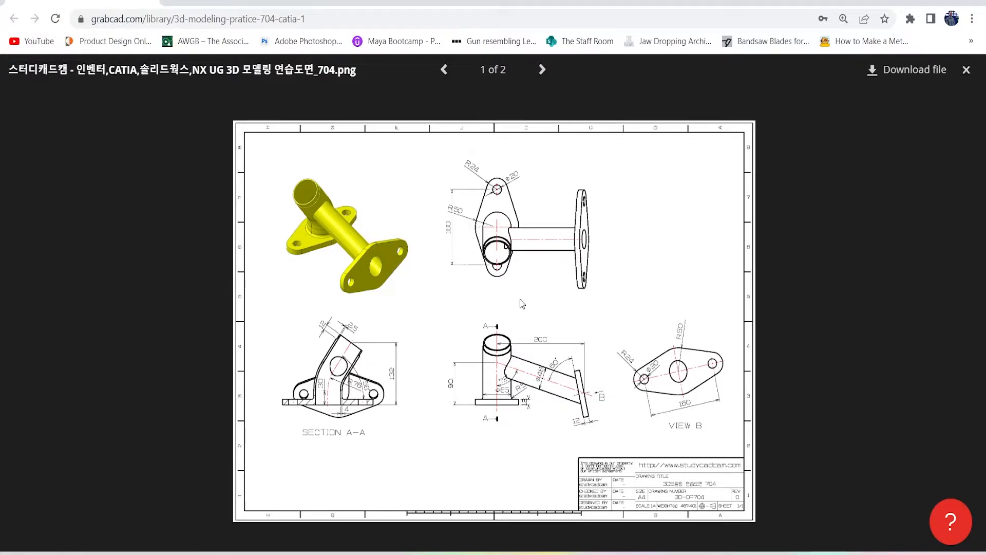
key("alt+Tab")
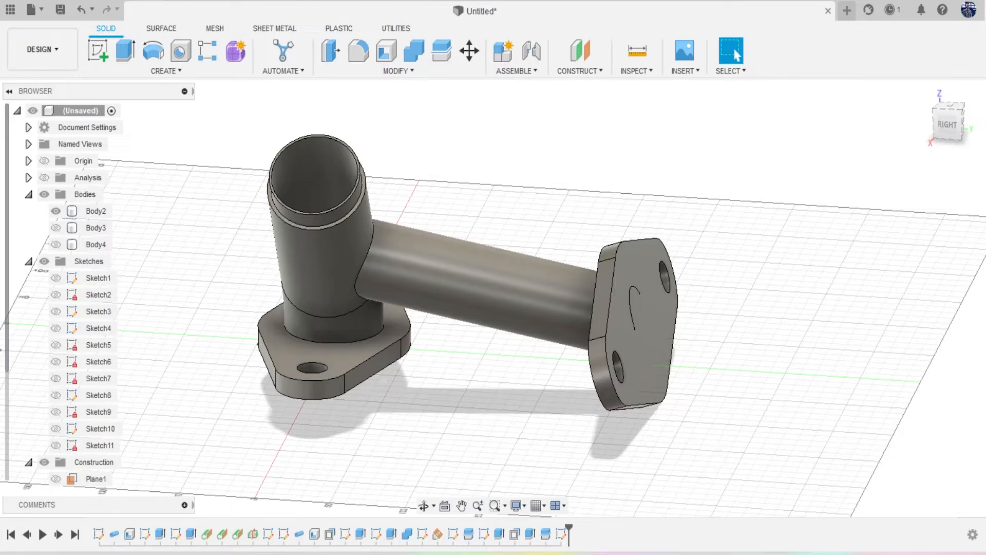
Hide Sketch7, show Sketch8, and examine how its branch centerline runs from the main pipe to the angled flange.
mouse_move(948, 127)
left_mouse_down()
mouse_move(909, 147)
mouse_move(889, 122)
mouse_move(857, 145)
mouse_move(820, 135)
mouse_move(831, 118)
mouse_move(813, 142)
mouse_move(770, 148)
left_mouse_up()
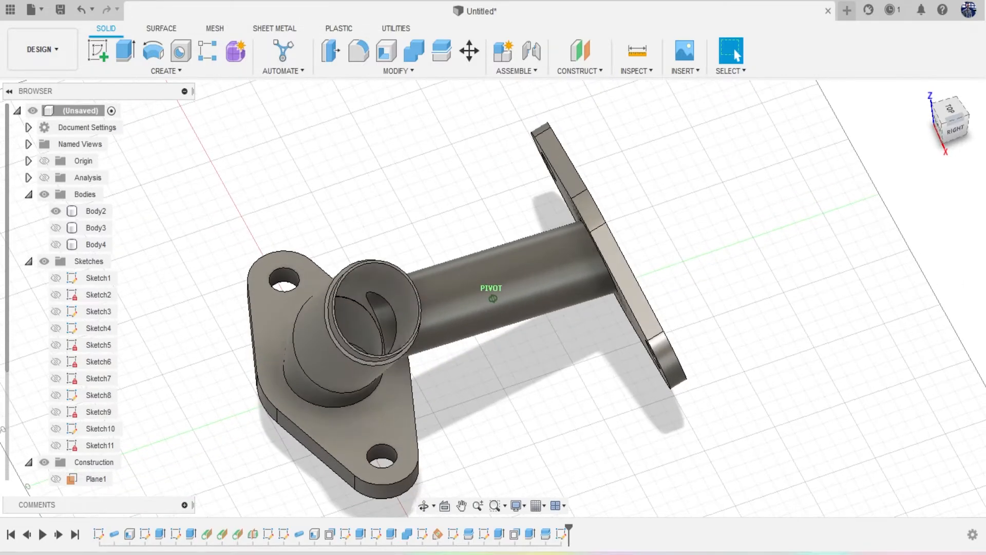
mouse_move(966, 135)
left_mouse_down()
mouse_move(956, 148)
mouse_move(954, 134)
left_mouse_up()
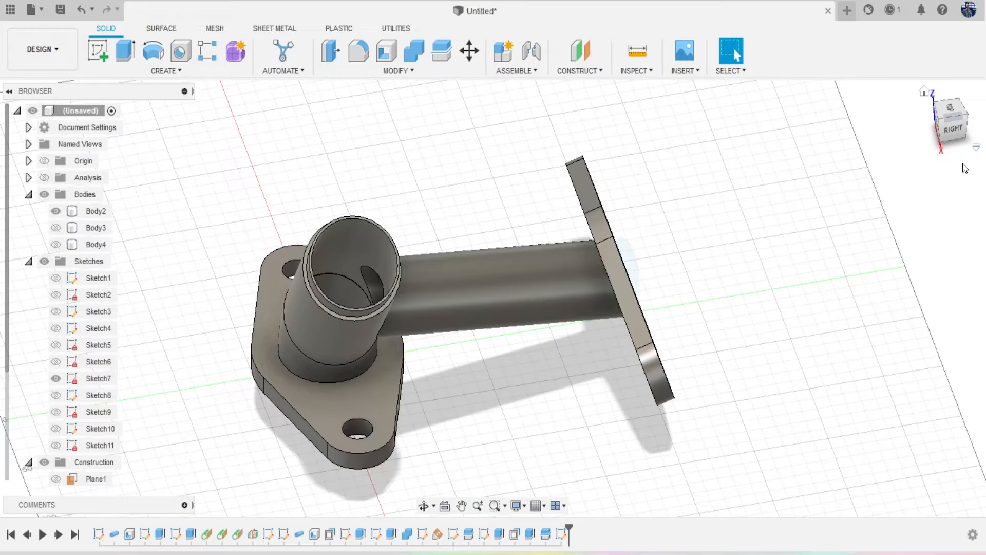
left_click_drag(967, 138, 928, 105)
scroll(449, 338, "up", 5)
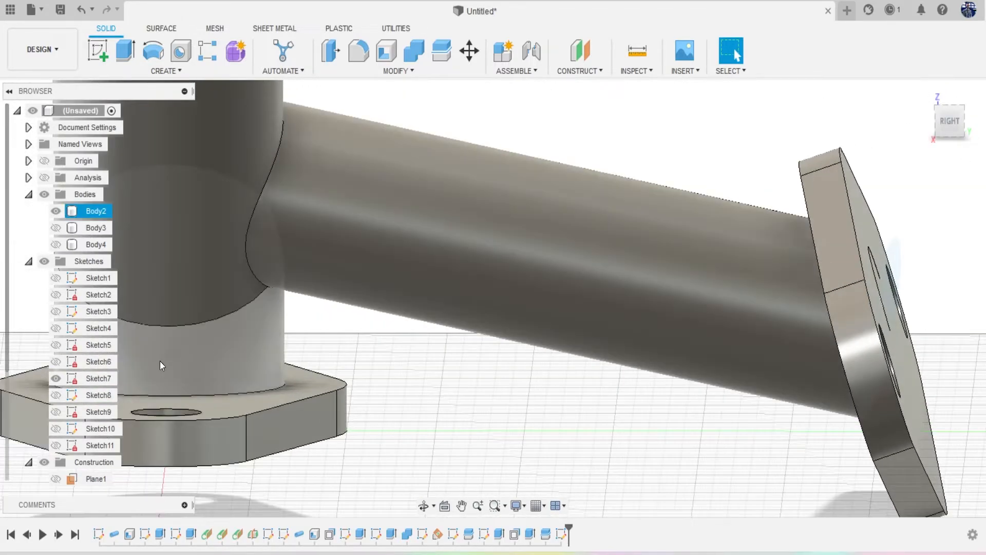
left_click(57, 380)
left_click(58, 363)
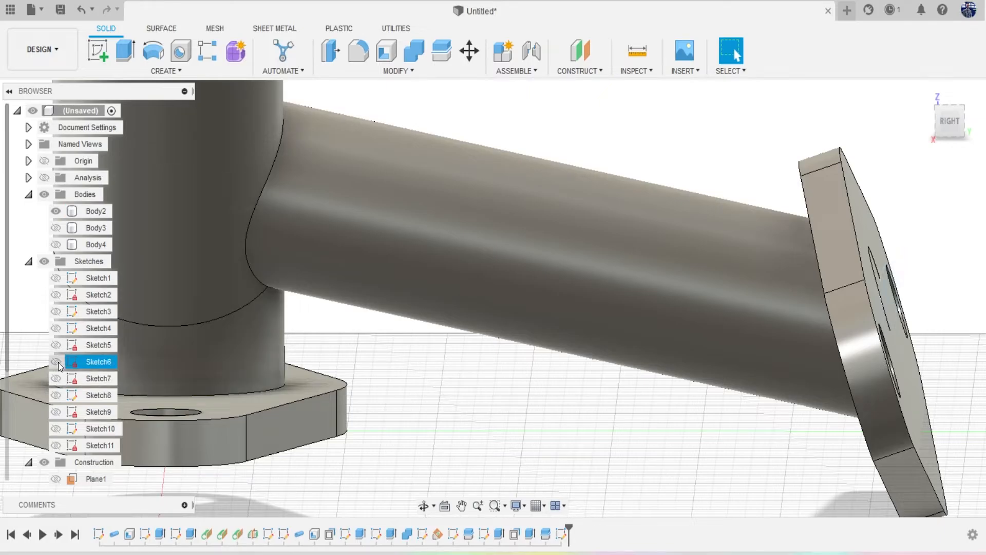
left_click(56, 395)
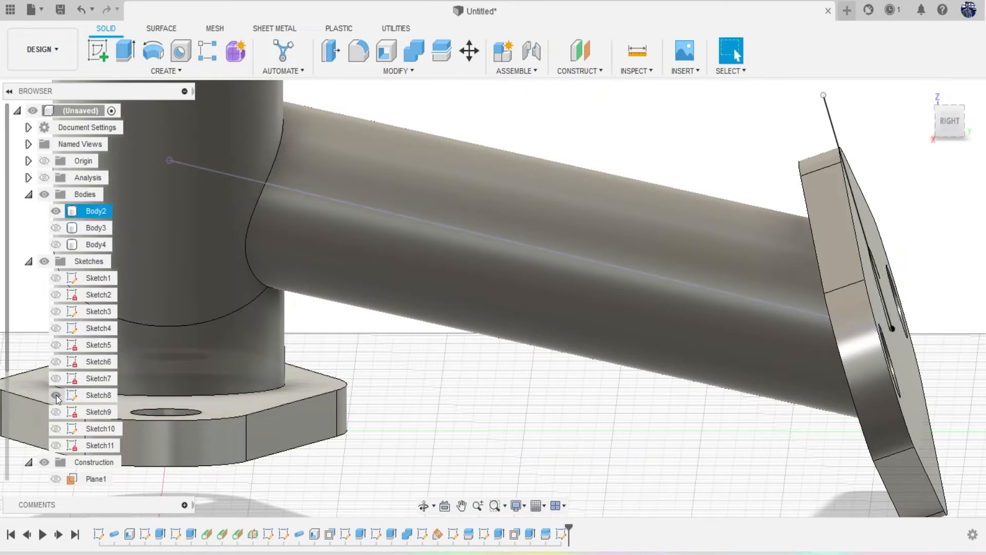
mouse_move(965, 140)
left_mouse_down()
mouse_move(985, 195)
mouse_move(979, 172)
left_mouse_up()
key("ctrl+a")
scroll(740, 274, "down", 5)
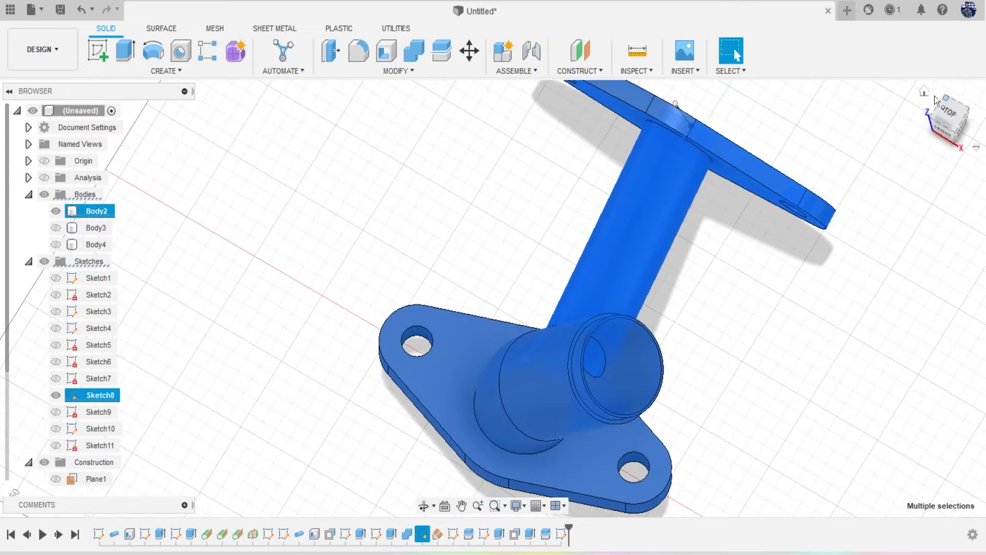
left_click_drag(957, 124, 936, 119)
middle_click_drag(493, 329, 514, 262, "shift")
Compare Sketch7, Sketch8, Sketch9 and Sketch10 against the branch and its flange by toggling their visibility, leaving them all hidden.
left_click(58, 414)
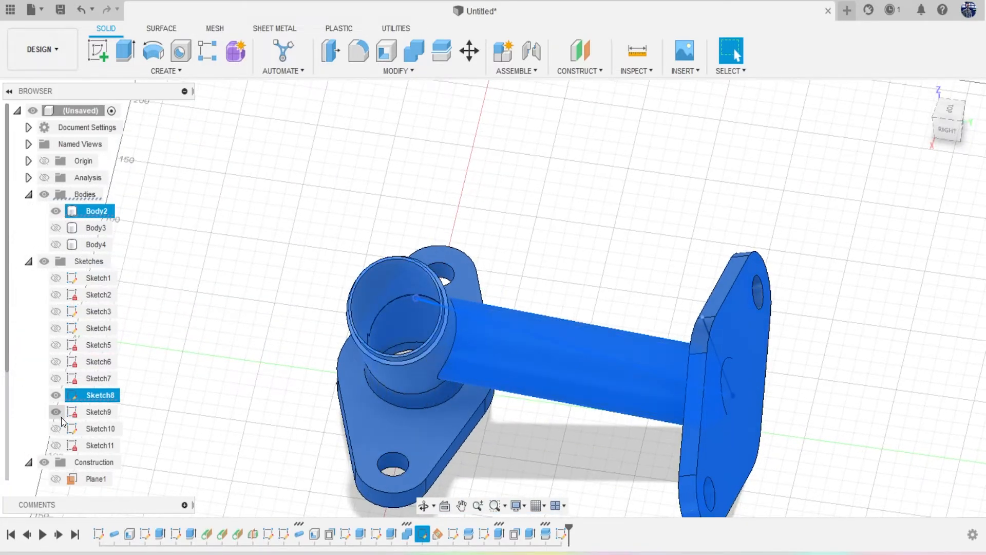
left_click(619, 247)
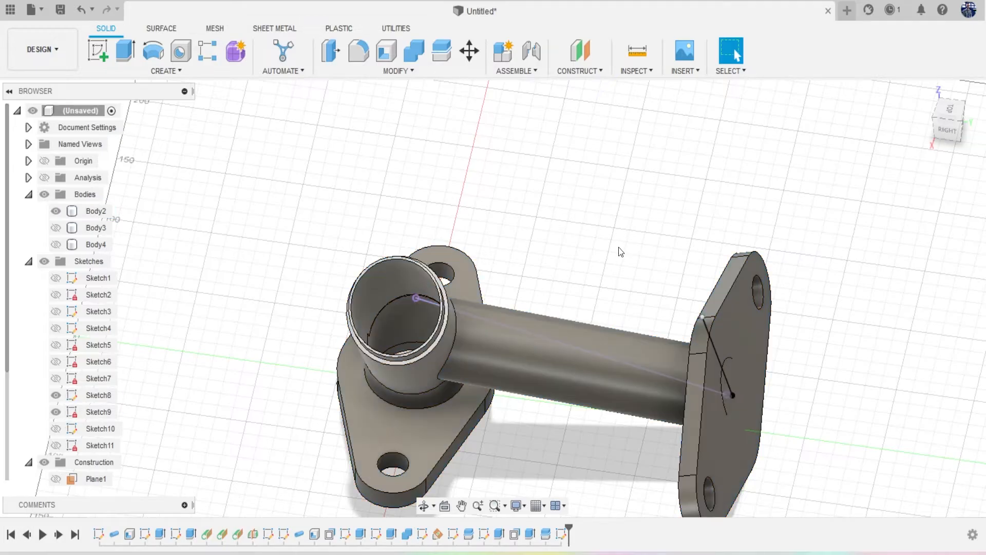
left_click(56, 429)
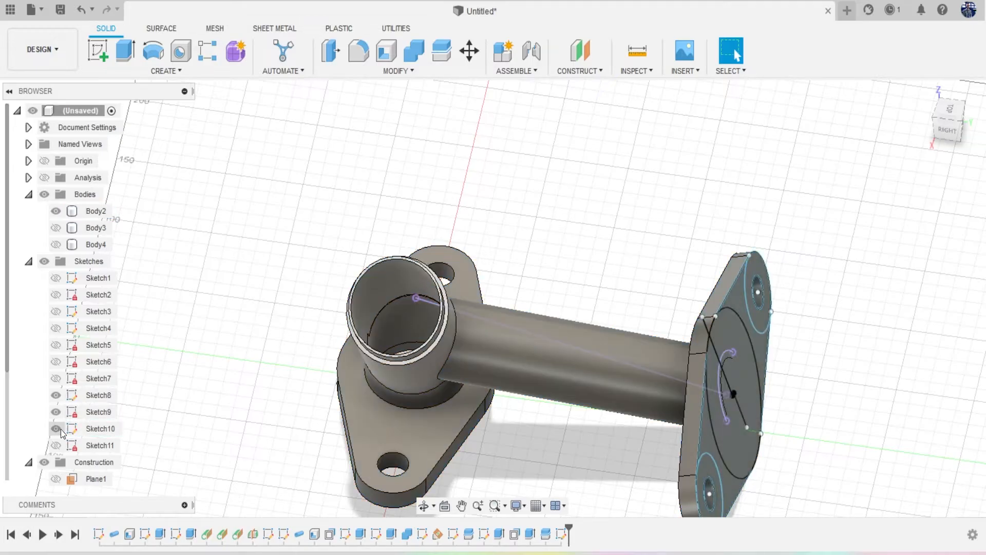
left_click(60, 429)
left_click(58, 396)
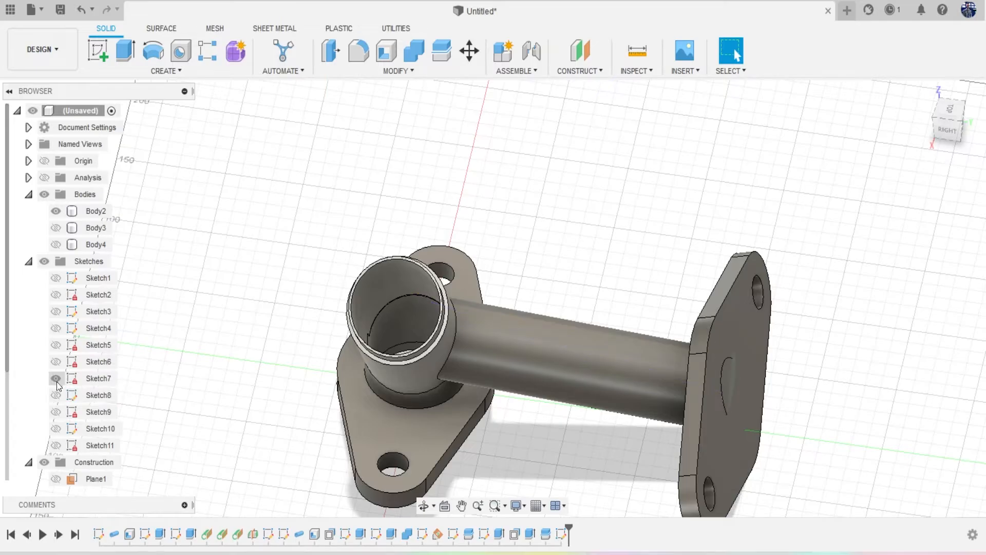
left_click(56, 379)
left_click(56, 378)
left_click(56, 428)
left_click(56, 429)
left_click(57, 395)
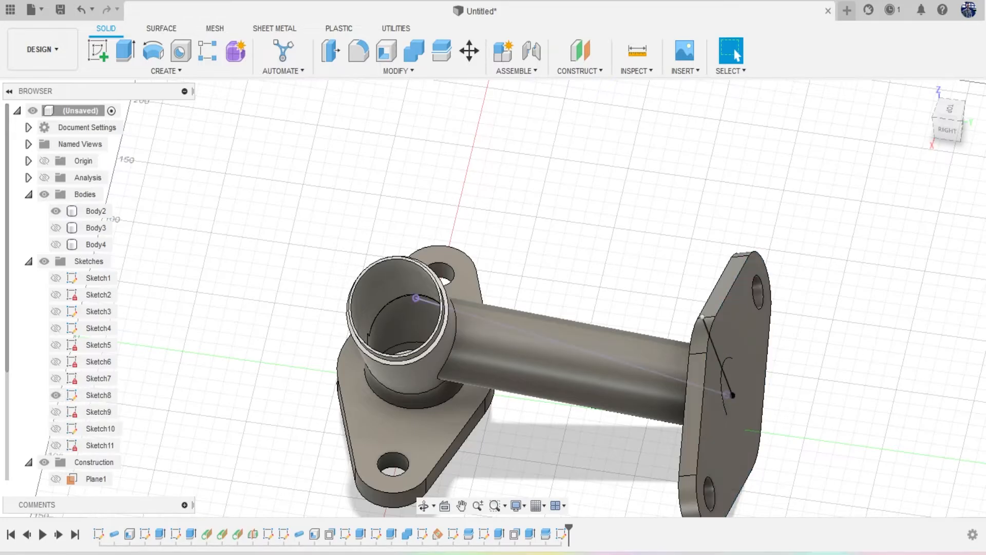
left_click(948, 126)
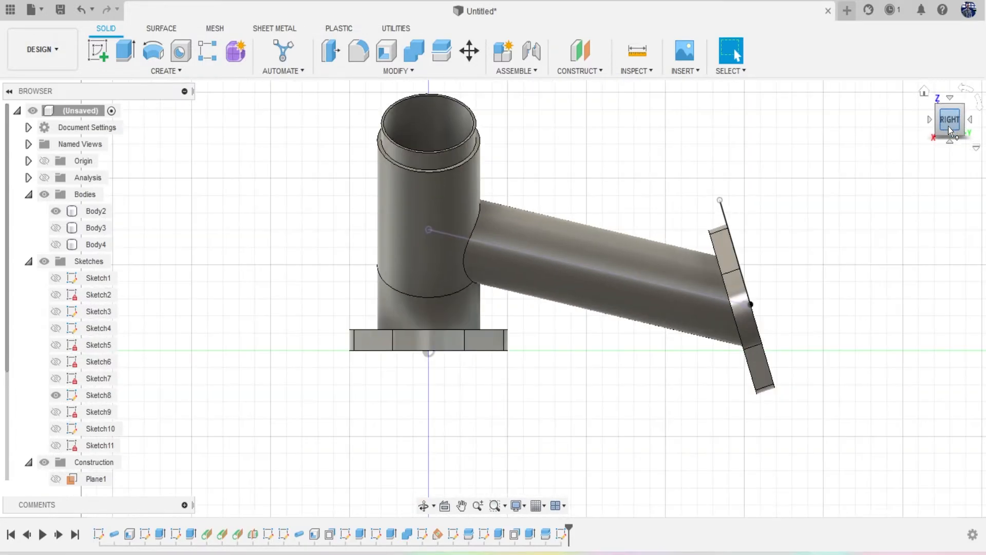
mouse_move(948, 125)
left_mouse_down()
mouse_move(980, 138)
mouse_move(985, 193)
mouse_move(963, 167)
mouse_move(963, 127)
mouse_move(954, 128)
left_mouse_up()
left_click(56, 395)
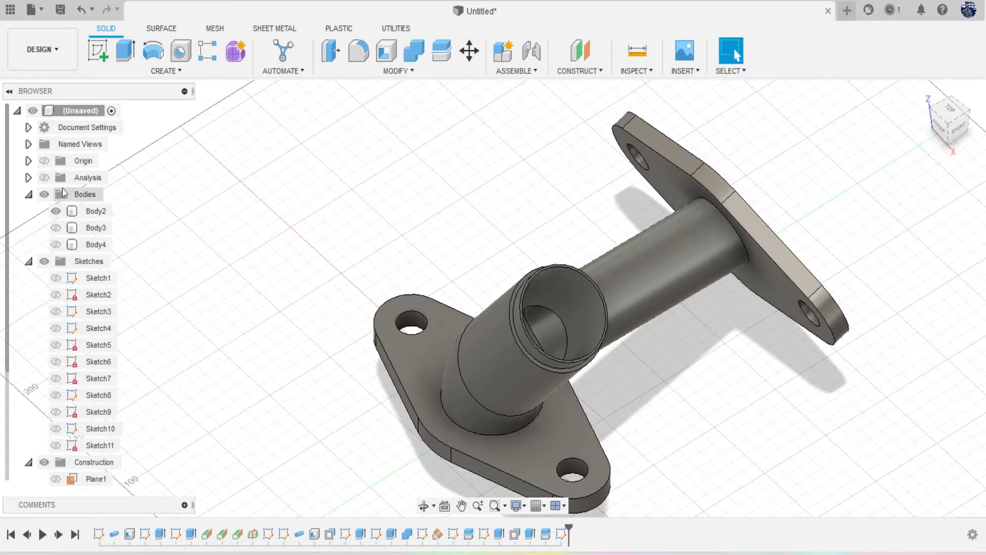
Show the section analysis again and create a construction axis through the branch pipe's cylindrical face.
left_click(44, 178)
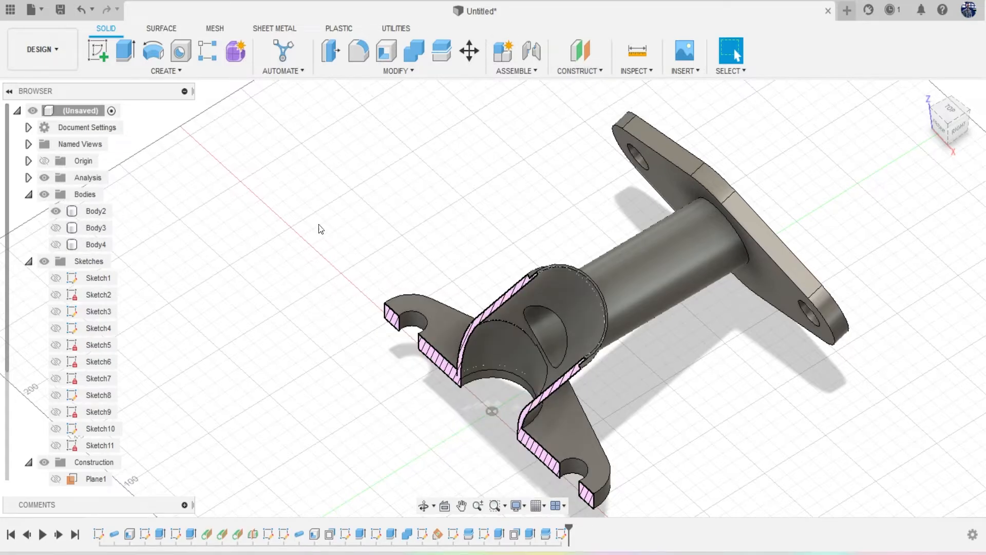
left_click(585, 71)
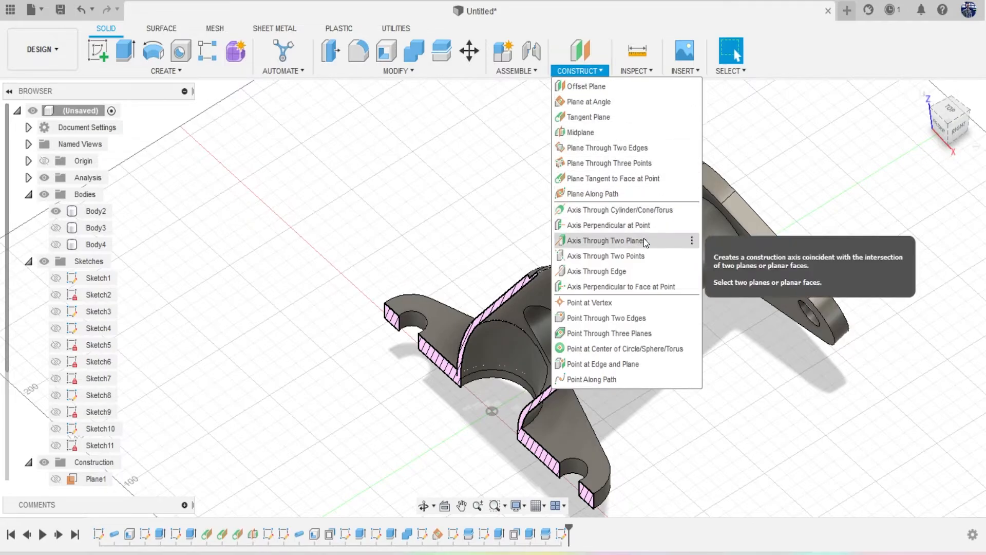
left_click(648, 211)
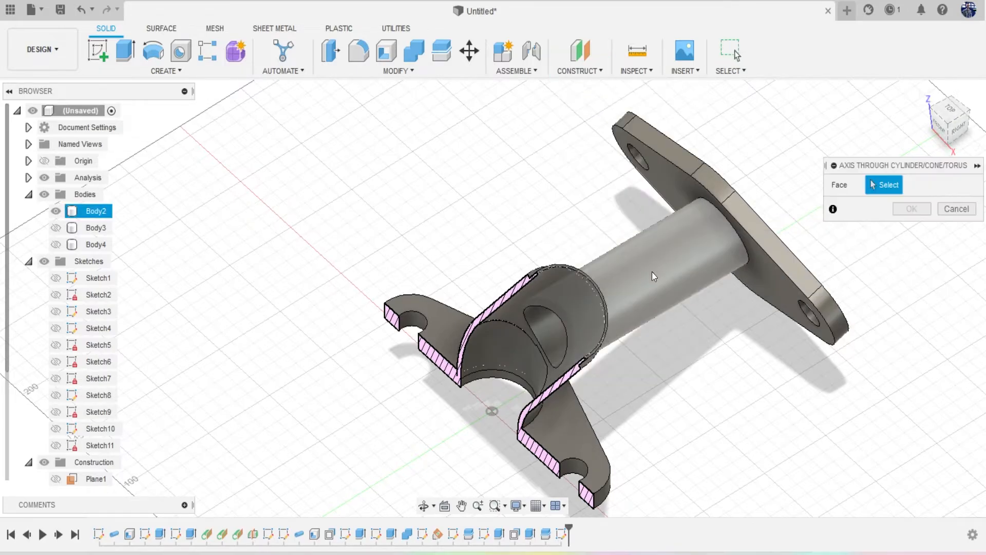
left_click(652, 272)
left_click(911, 209)
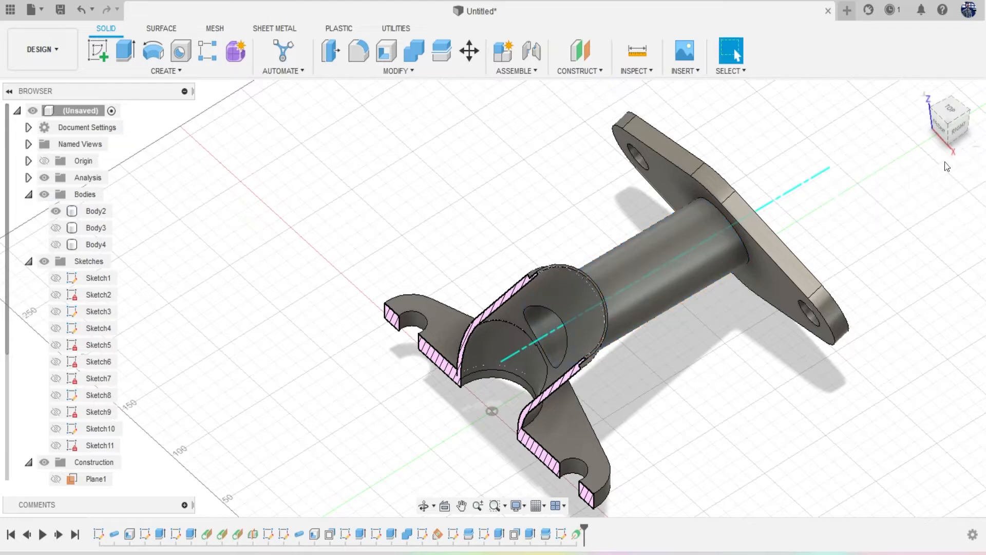
mouse_move(952, 125)
left_mouse_down()
mouse_move(974, 115)
mouse_move(921, 143)
left_mouse_up()
left_click(938, 129)
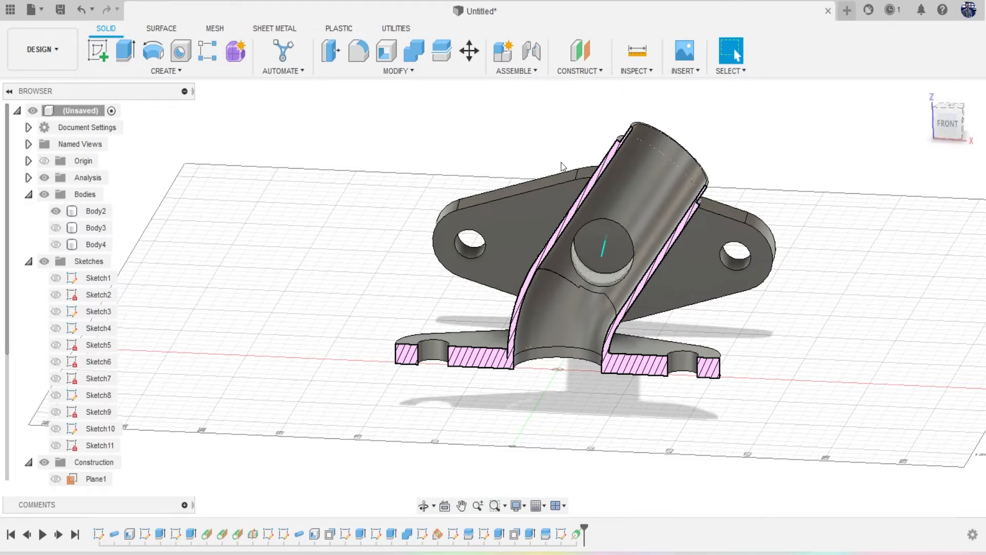
left_click(580, 71)
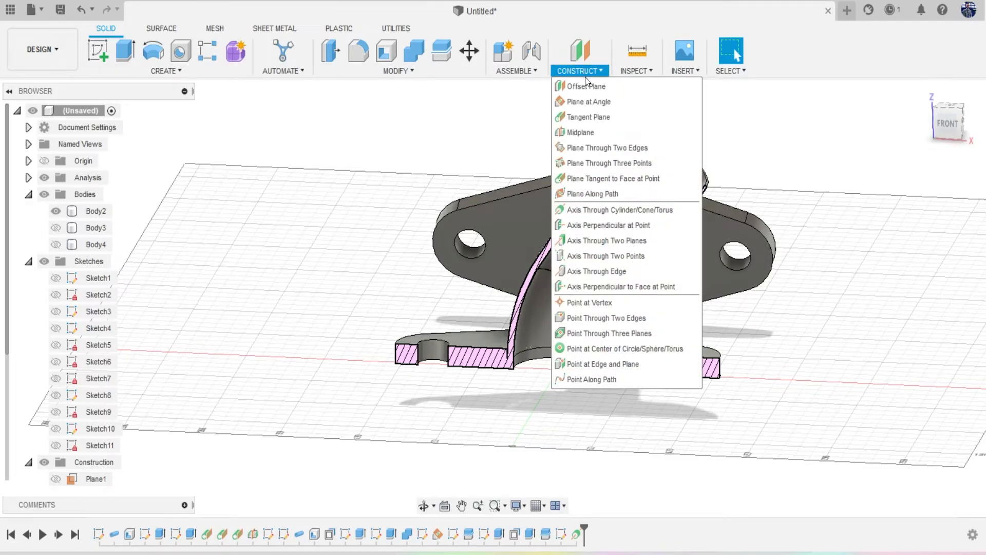
left_click(608, 192)
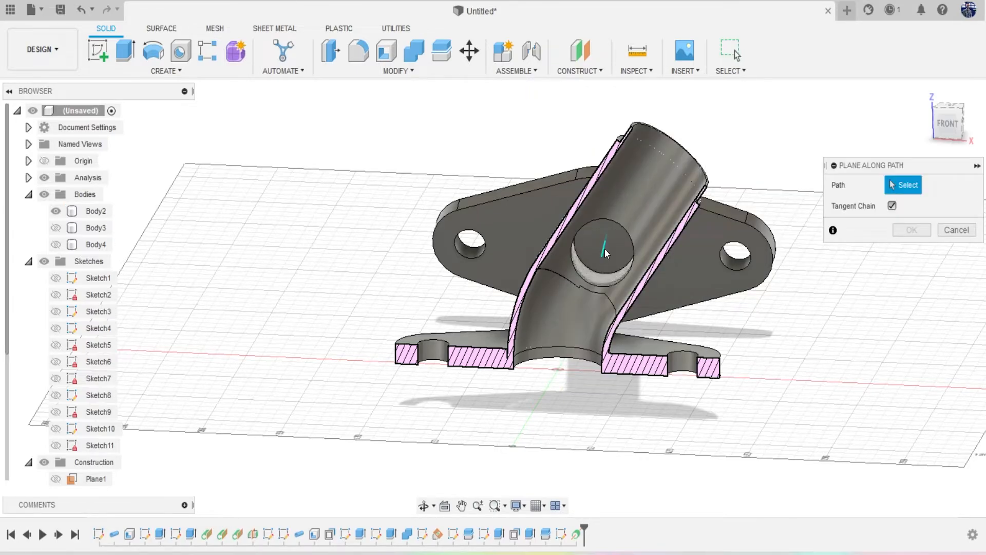
scroll(606, 252, "up", 4)
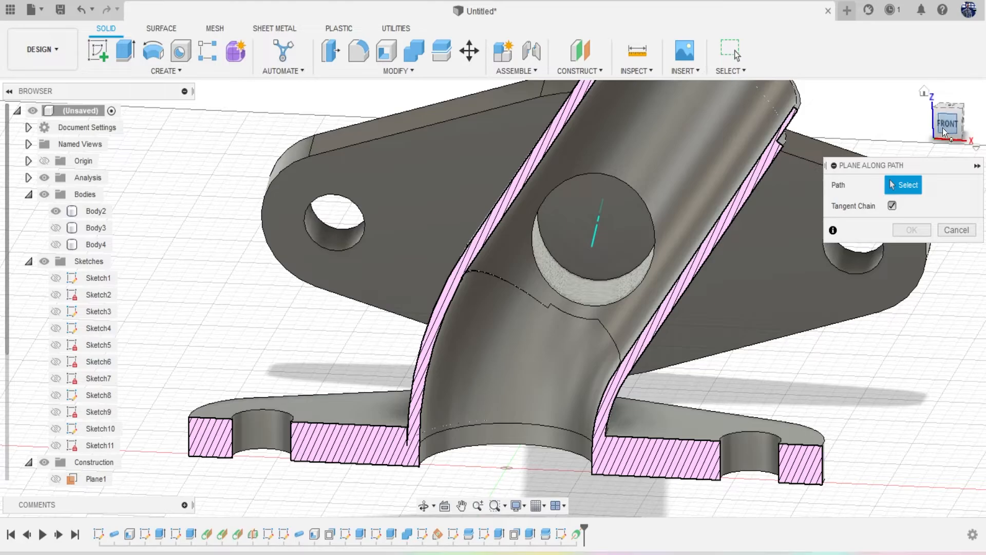
mouse_move(942, 127)
left_mouse_down()
mouse_move(922, 126)
mouse_move(922, 136)
left_mouse_up()
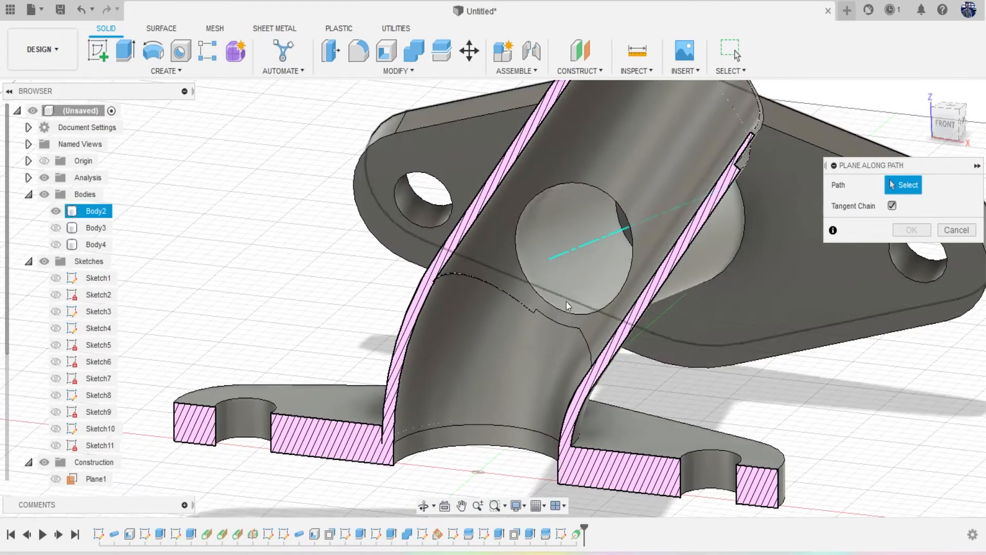
left_click(954, 228)
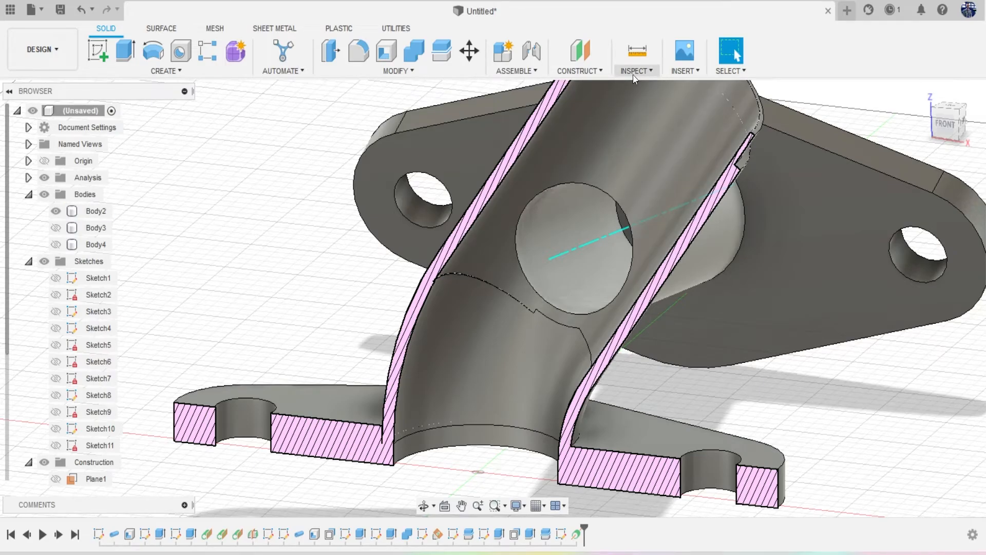
Create a construction plane at an angle of 0 degrees through the branch pipe's axis.
left_click(578, 71)
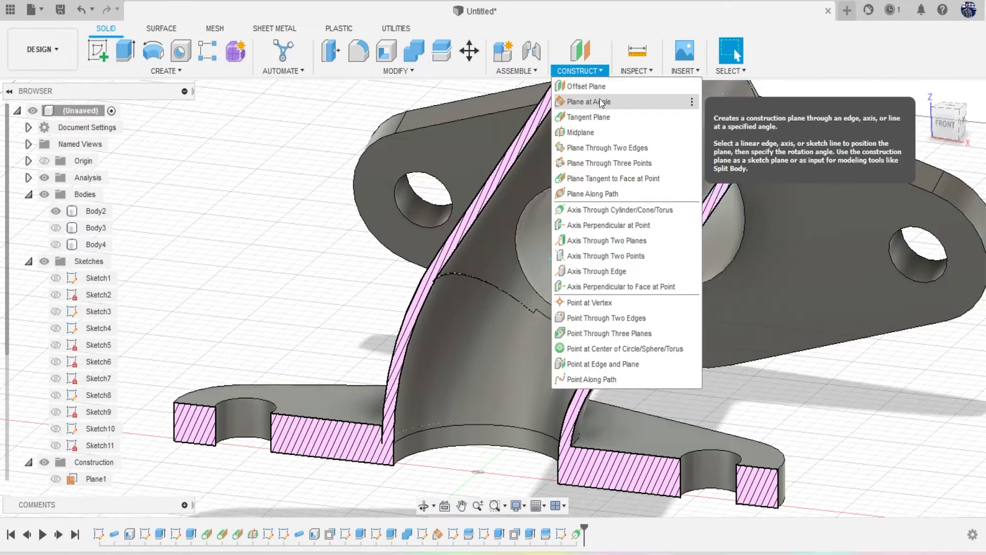
left_click(599, 100)
left_click(583, 250)
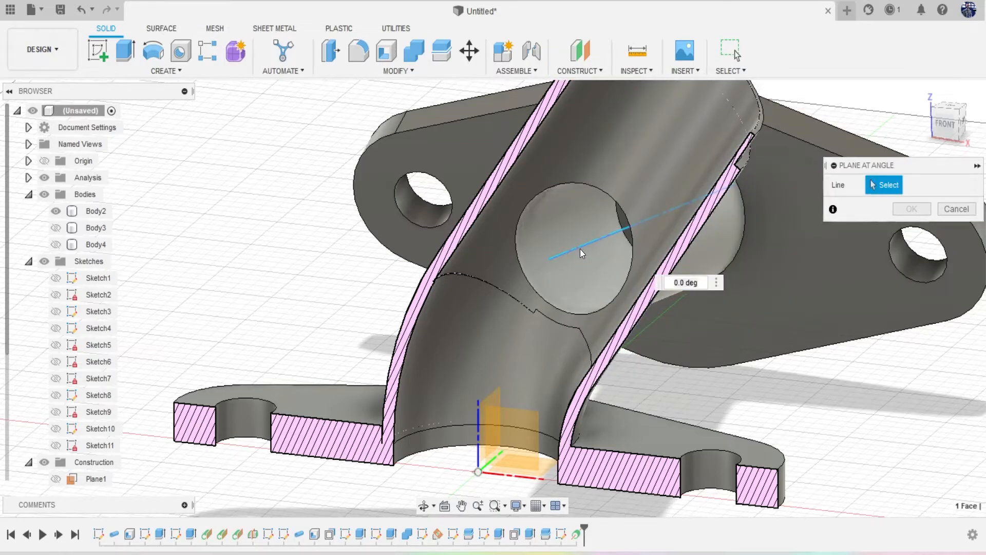
left_click(939, 124)
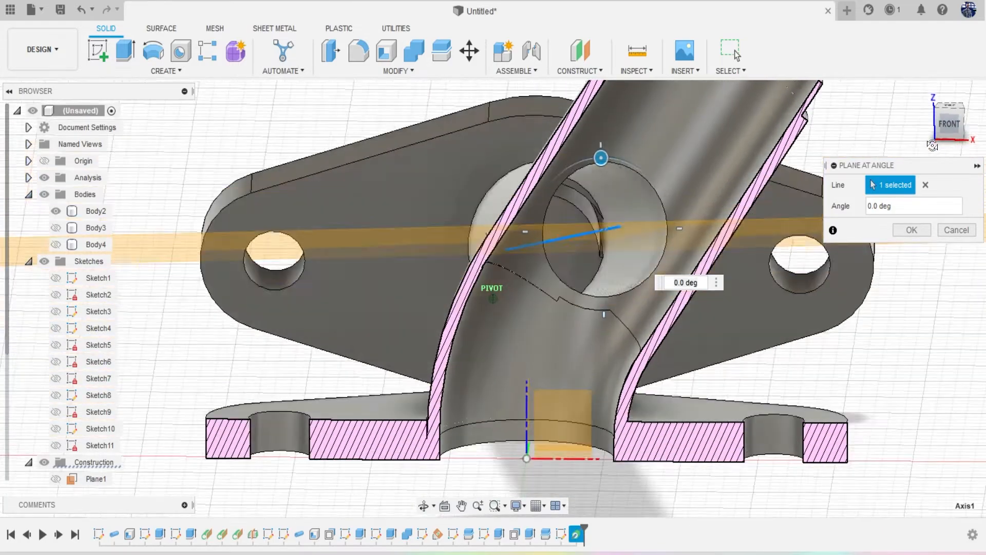
left_click_drag(932, 145, 923, 146)
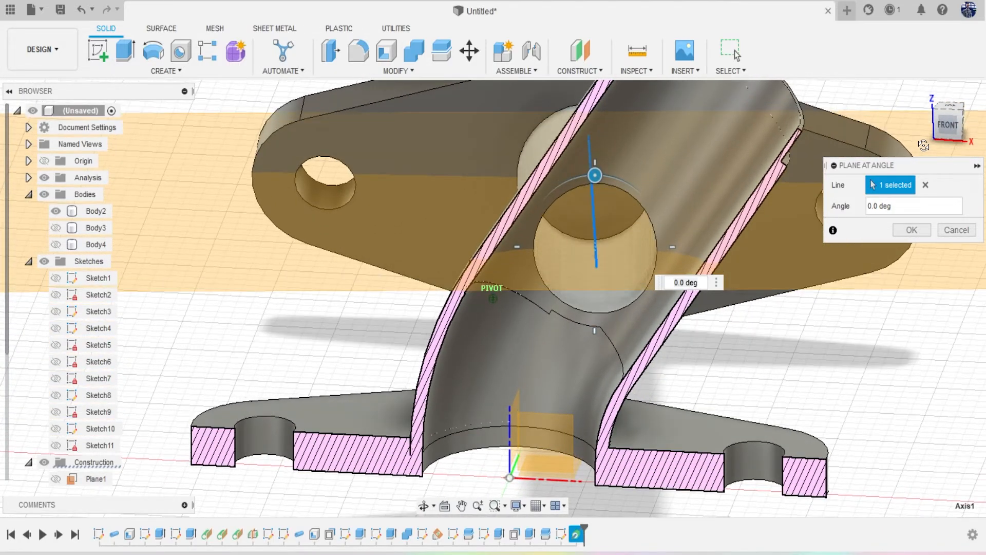
left_click(901, 226)
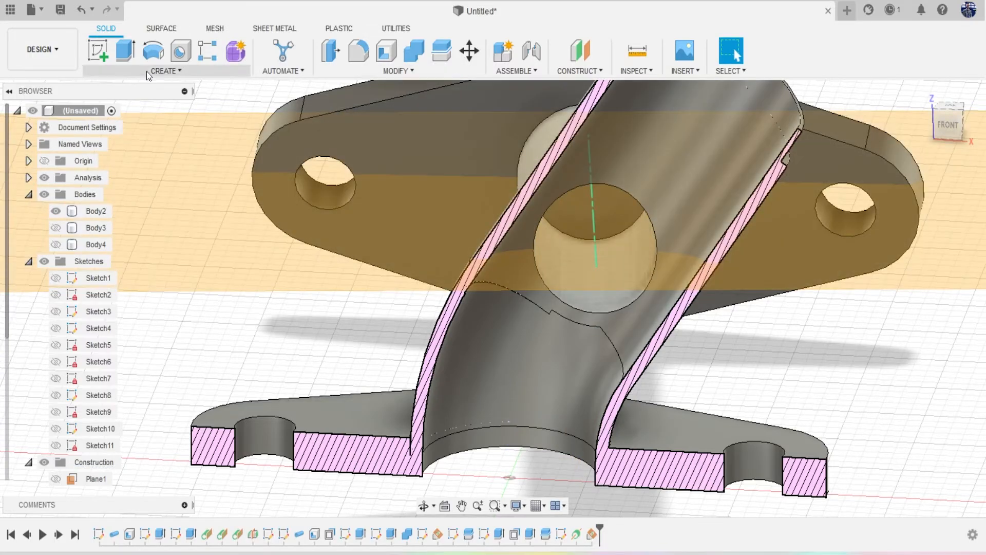
Start a sketch on the new angled plane and project the branch pipe's cylindrical face into it.
left_click(92, 50)
left_click(619, 246)
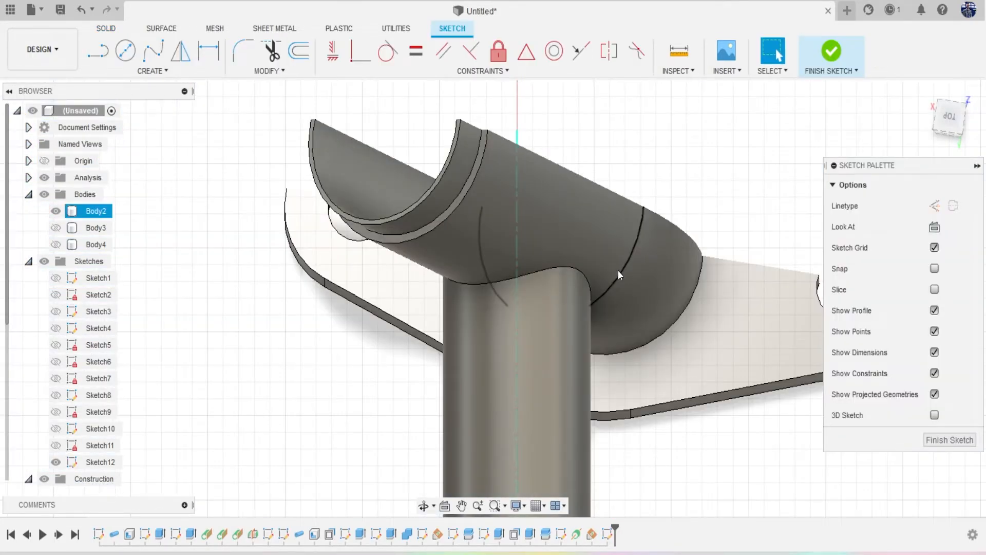
key("p")
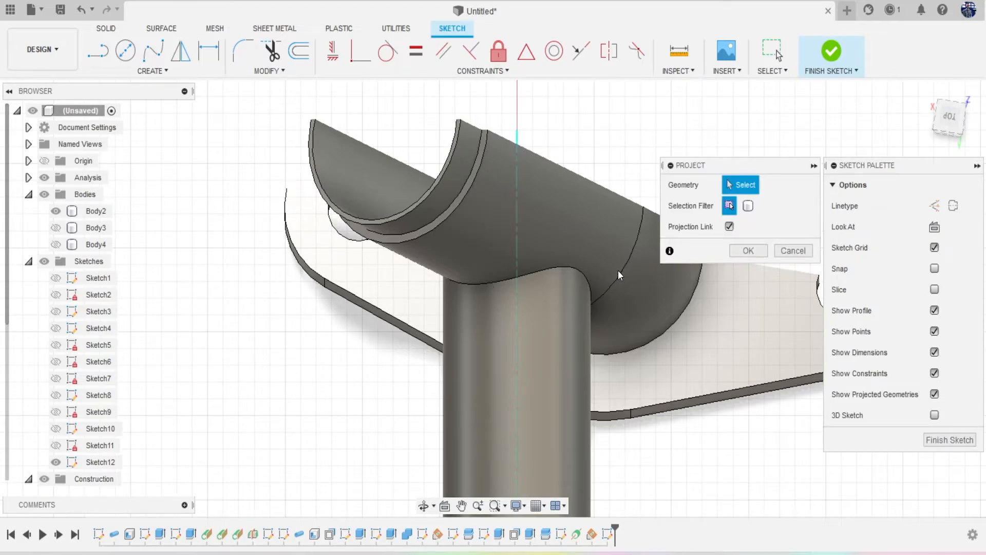
left_click(748, 205)
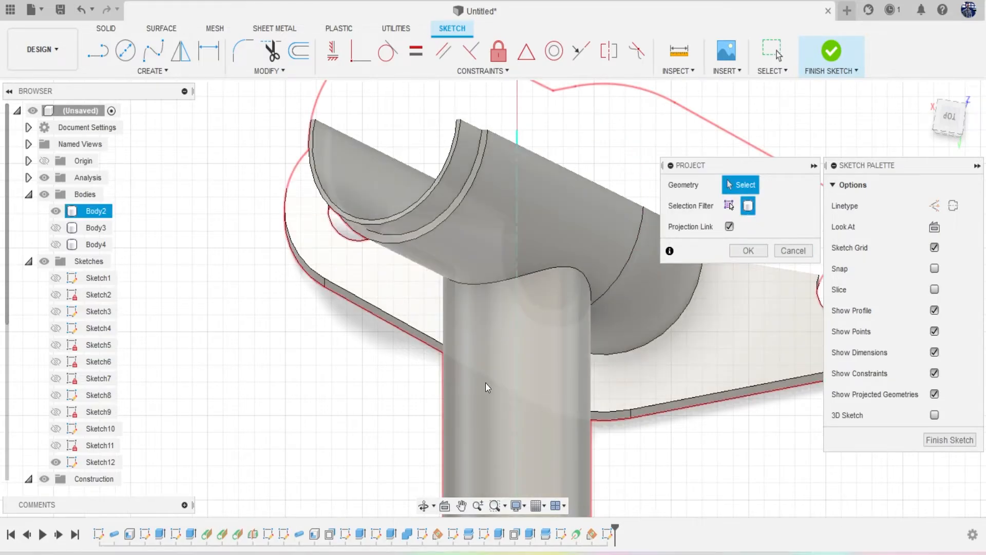
left_click(729, 205)
left_click(536, 340)
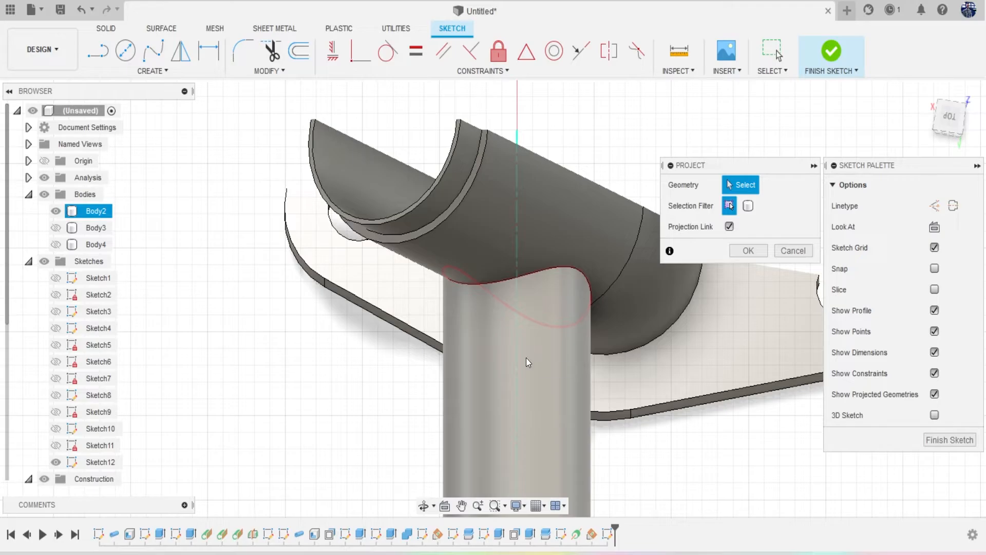
left_click(748, 250)
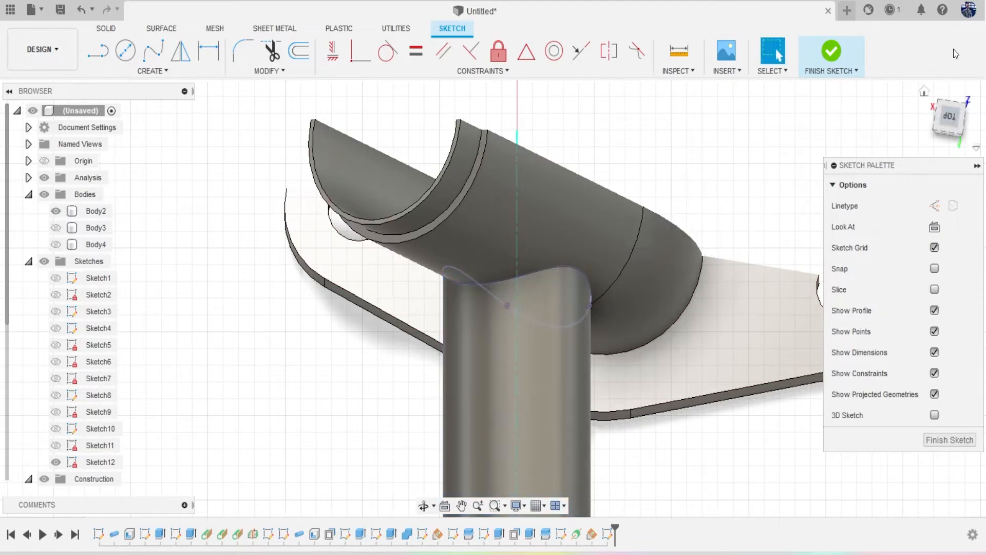
Sketch a short line along the branch axis inside the main pipe's bore and finish the sketch.
left_click_drag(950, 129, 984, 120)
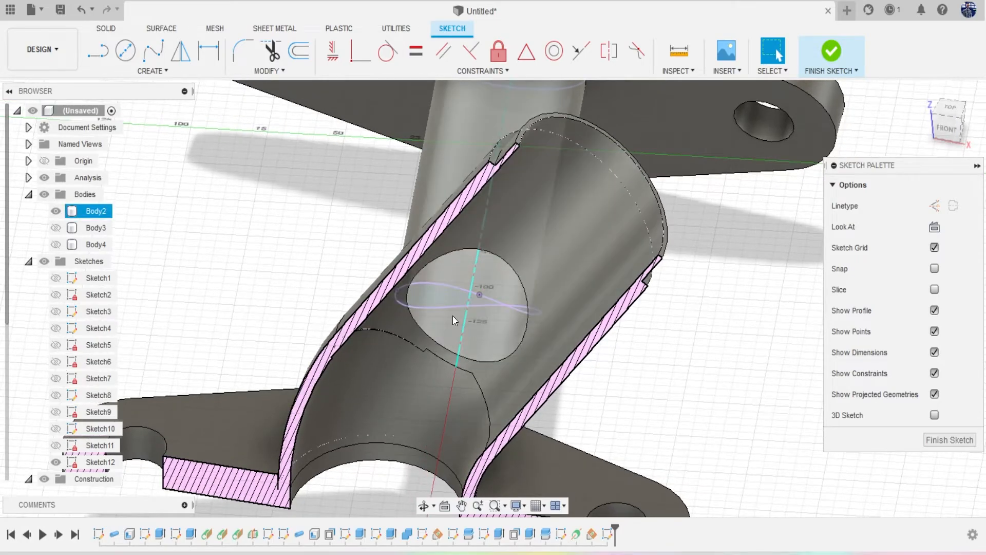
left_click(950, 132)
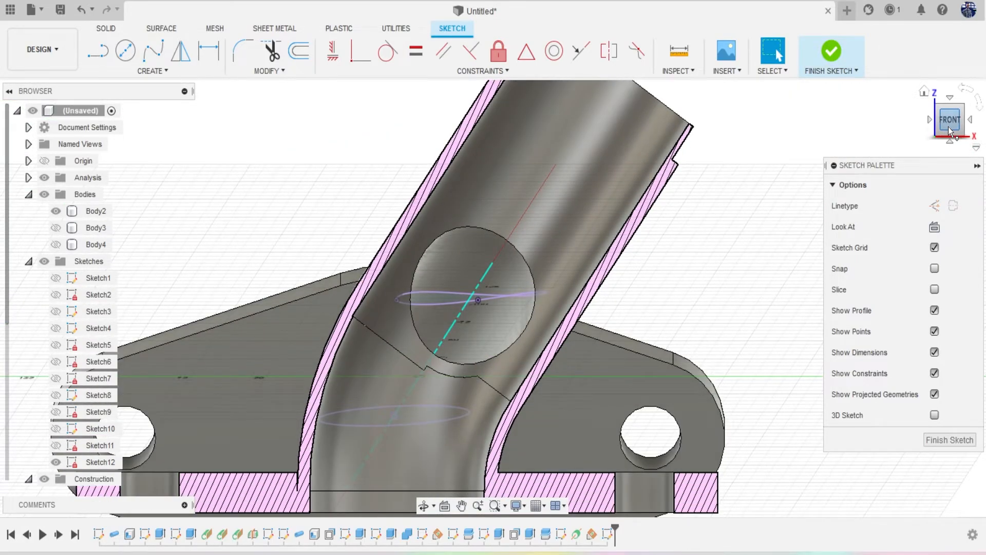
left_click_drag(949, 127, 932, 154)
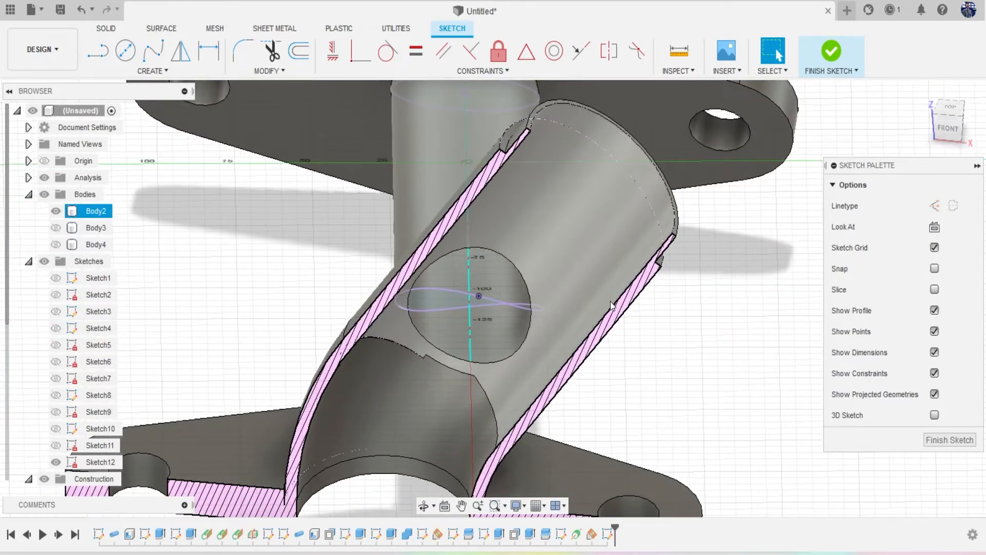
key("l")
scroll(471, 277, "up", 3)
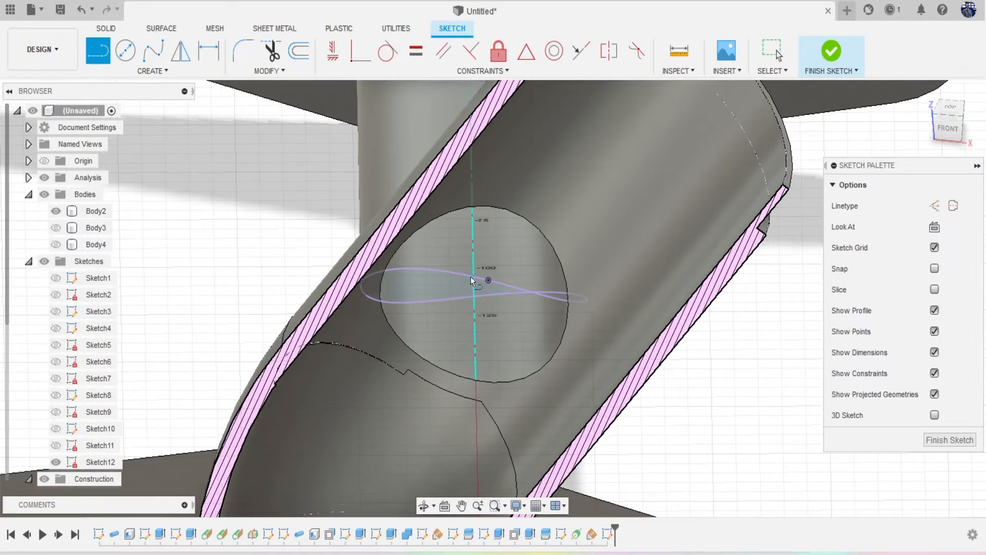
left_click(473, 283)
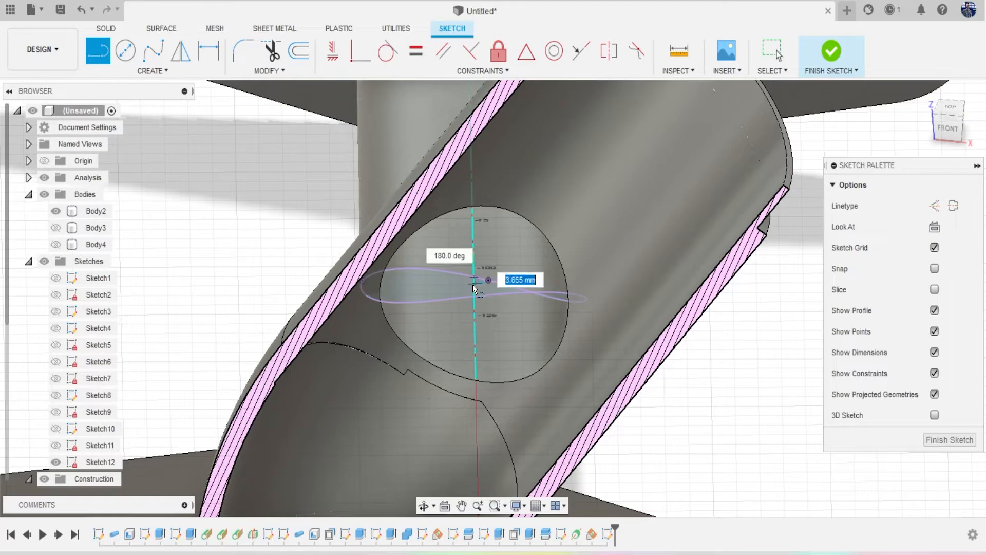
left_click(840, 47)
Create a plane along the short sketch line at a proportional distance of 0.814 and enlarge its extents beyond the branch opening.
left_click(566, 71)
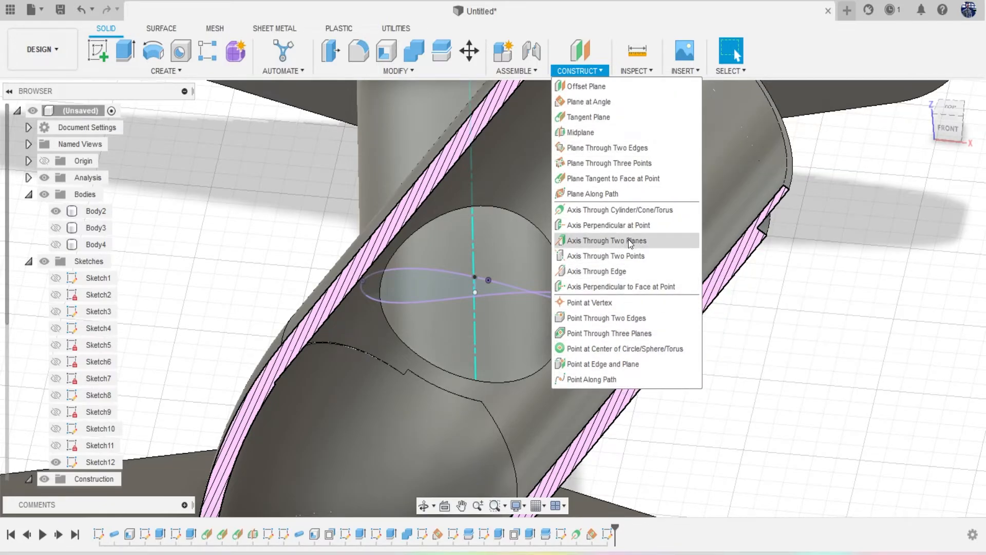
left_click(621, 198)
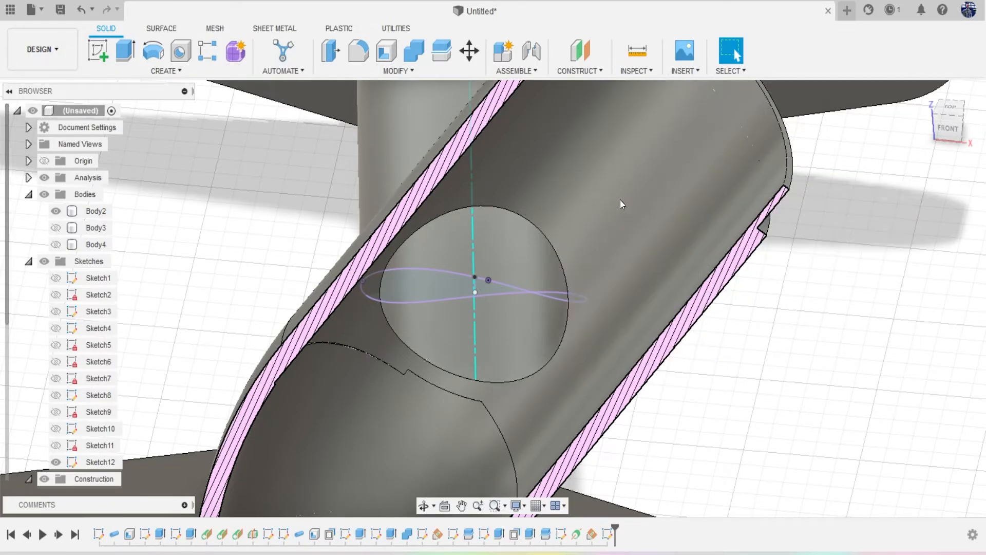
left_click(475, 291)
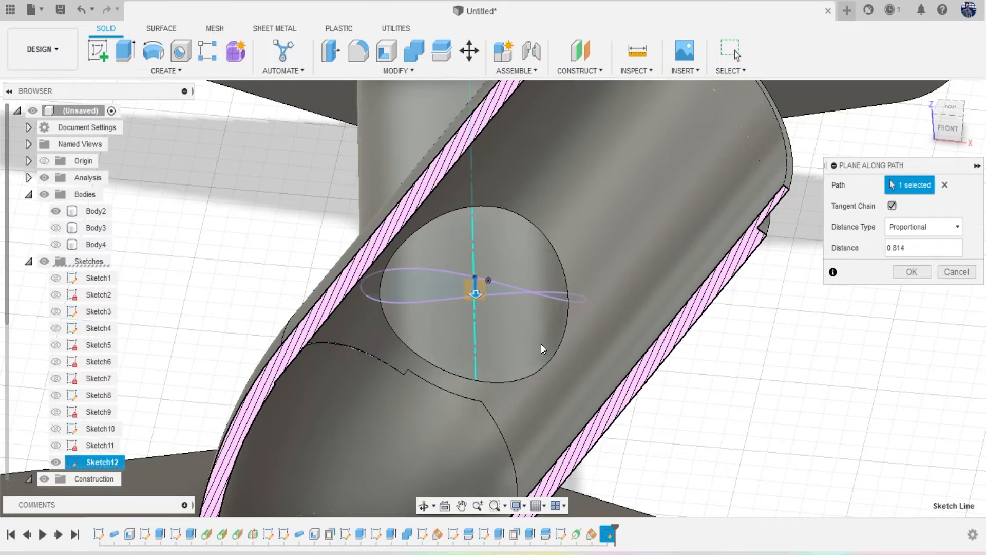
left_click(945, 126)
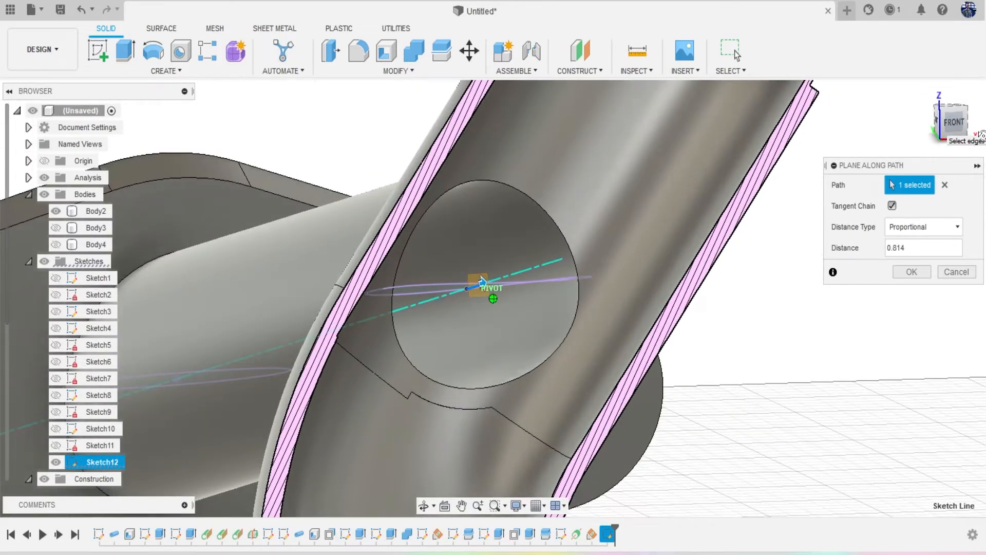
left_click_drag(982, 135, 967, 149)
scroll(477, 349, "up", 3)
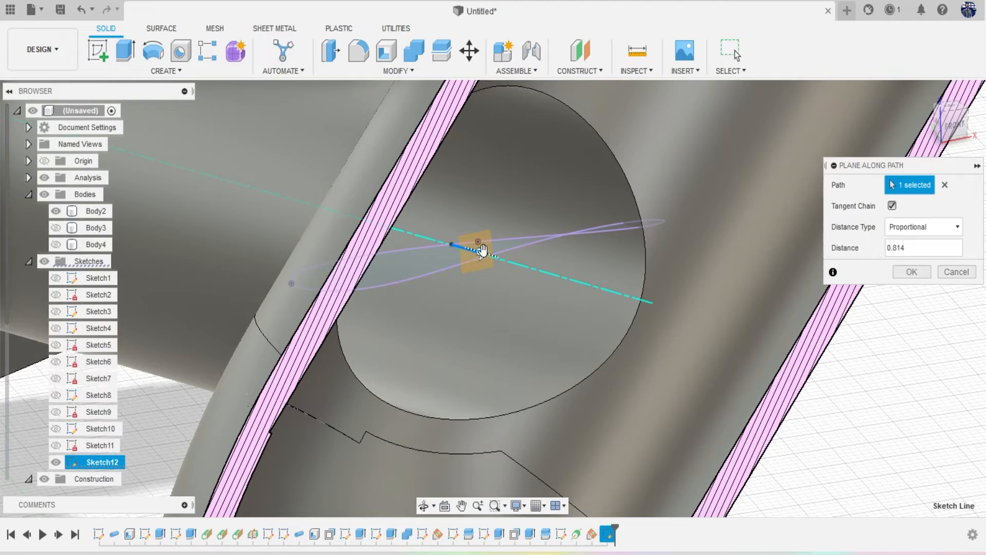
left_click(912, 272)
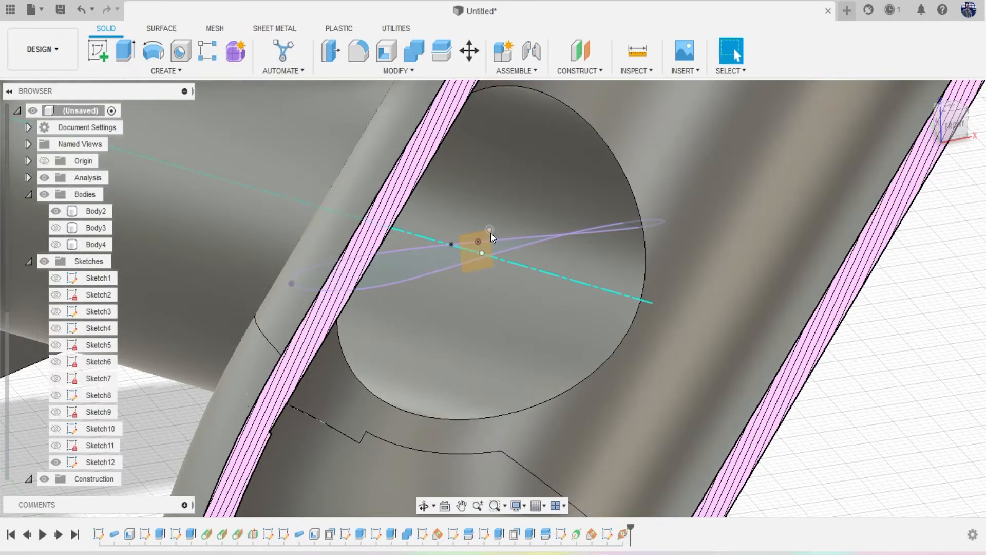
left_click_drag(467, 270, 245, 85)
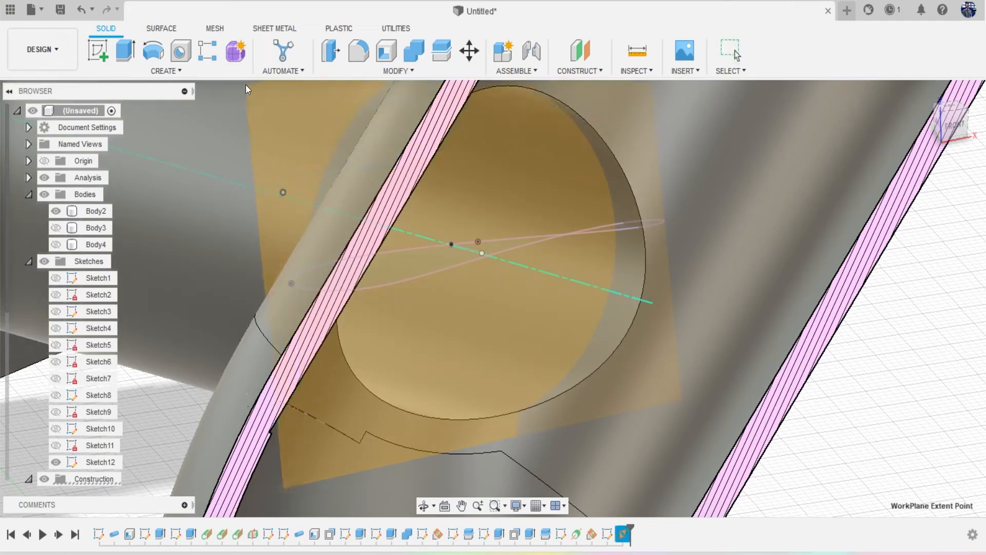
Start a sketch on the new plane across the branch opening, then reopen that sketch for editing.
left_click(947, 127)
scroll(479, 235, "down", 5)
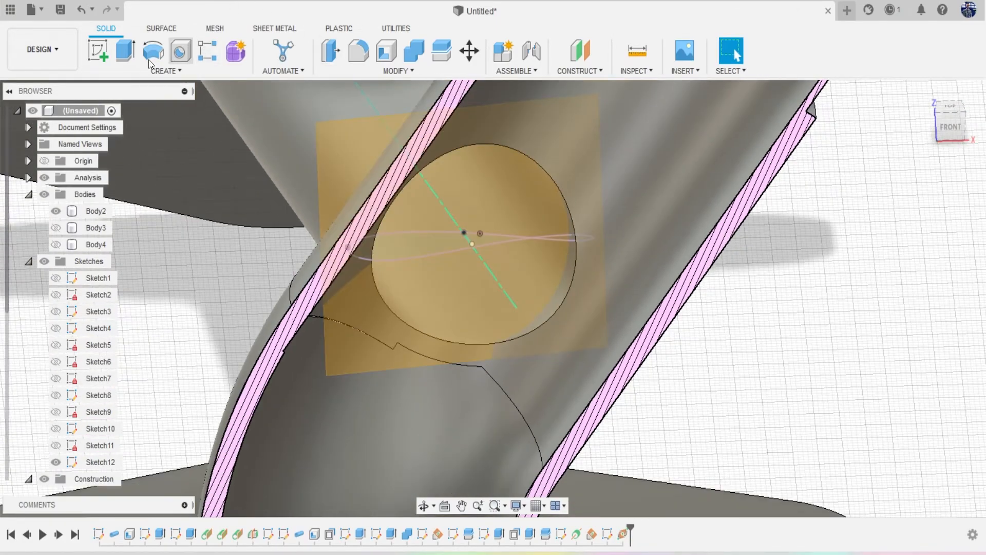
left_click(97, 50)
left_click(463, 186)
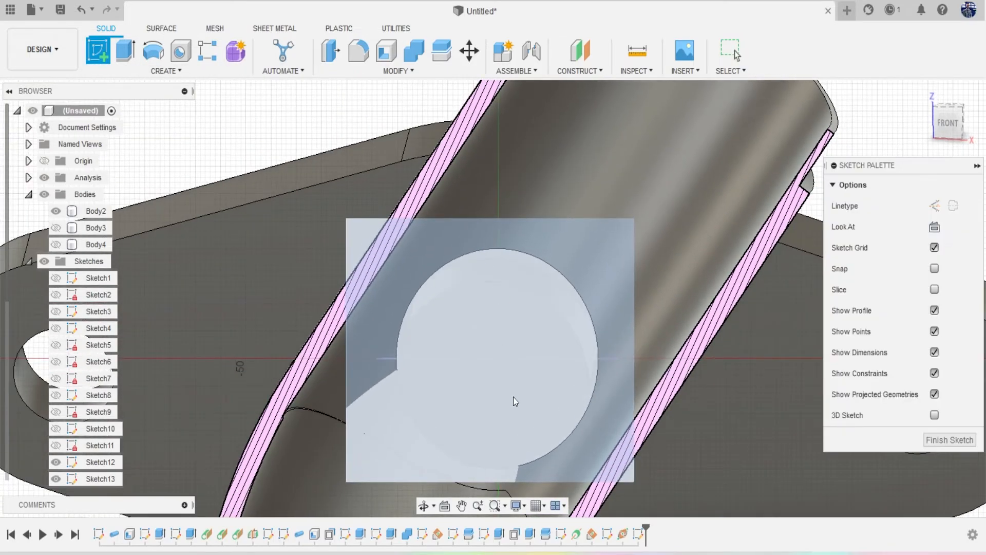
scroll(504, 384, "down", 4)
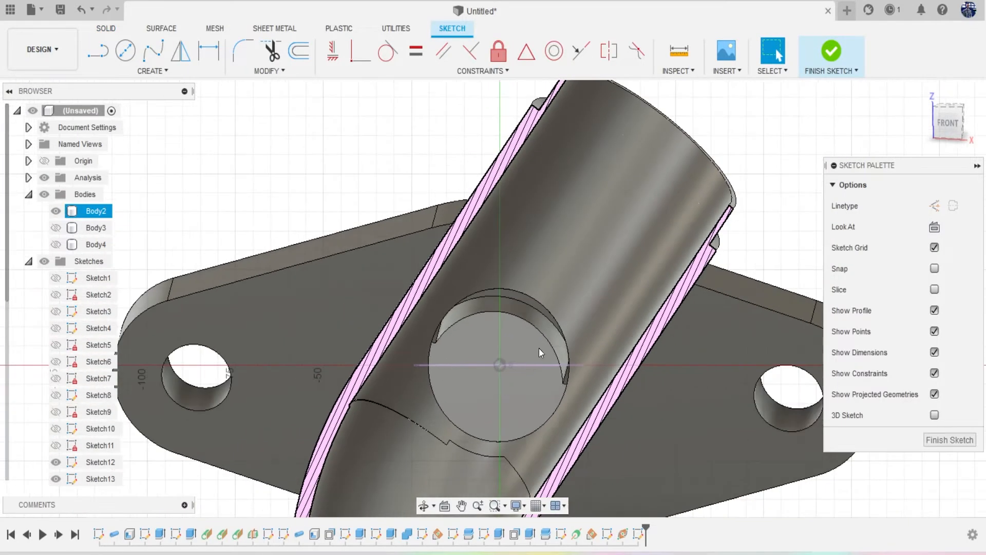
mouse_move(964, 133)
left_mouse_down()
mouse_move(949, 125)
mouse_move(953, 132)
left_mouse_up()
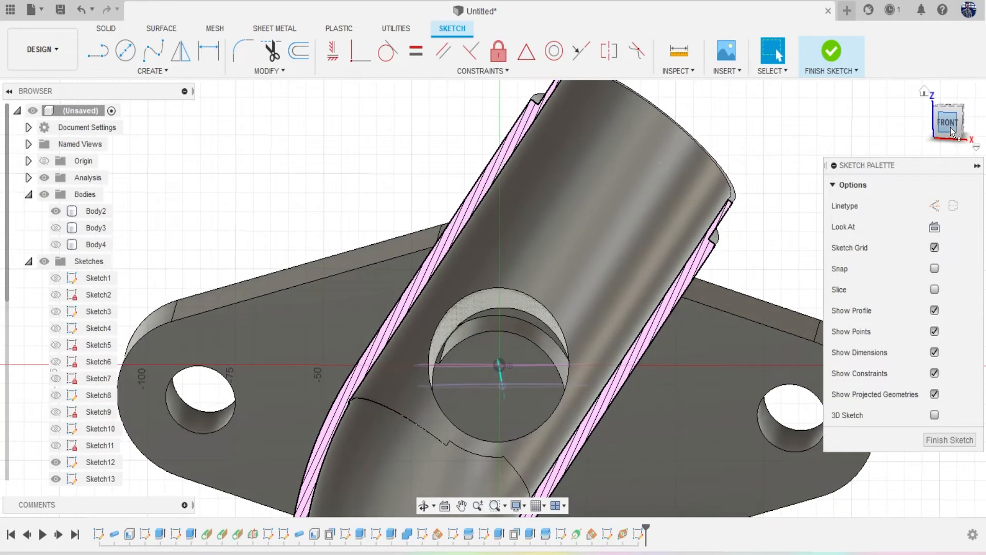
left_click(950, 131)
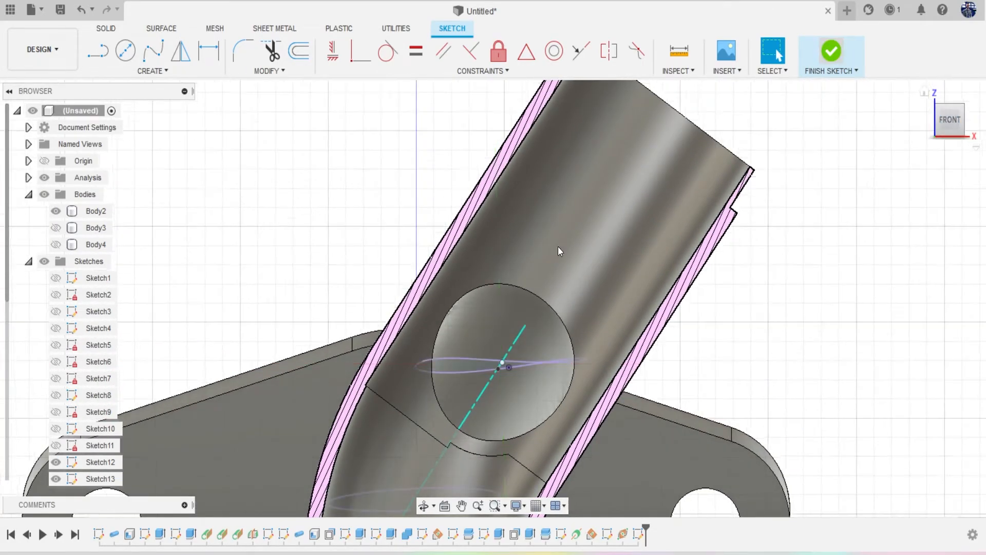
right_click(639, 538)
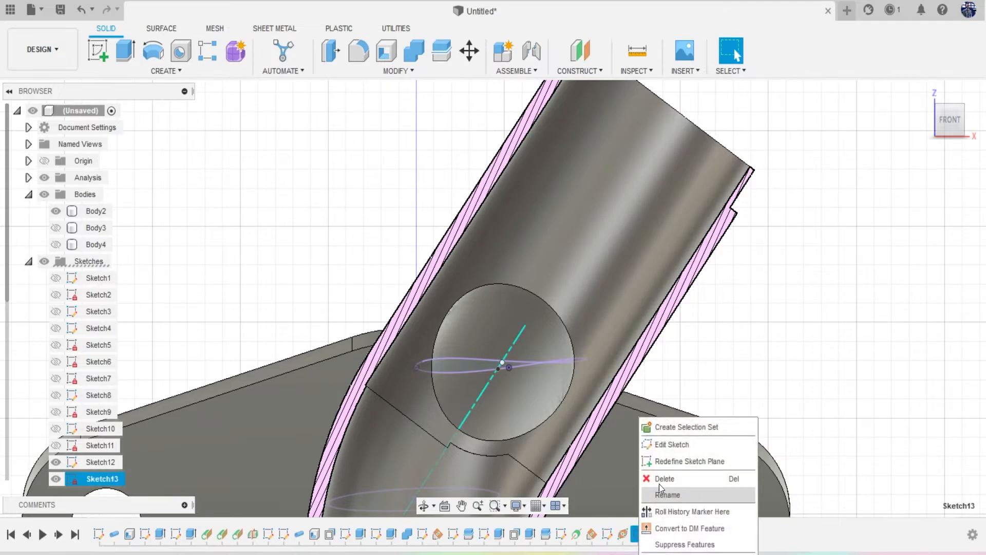
left_click(664, 440)
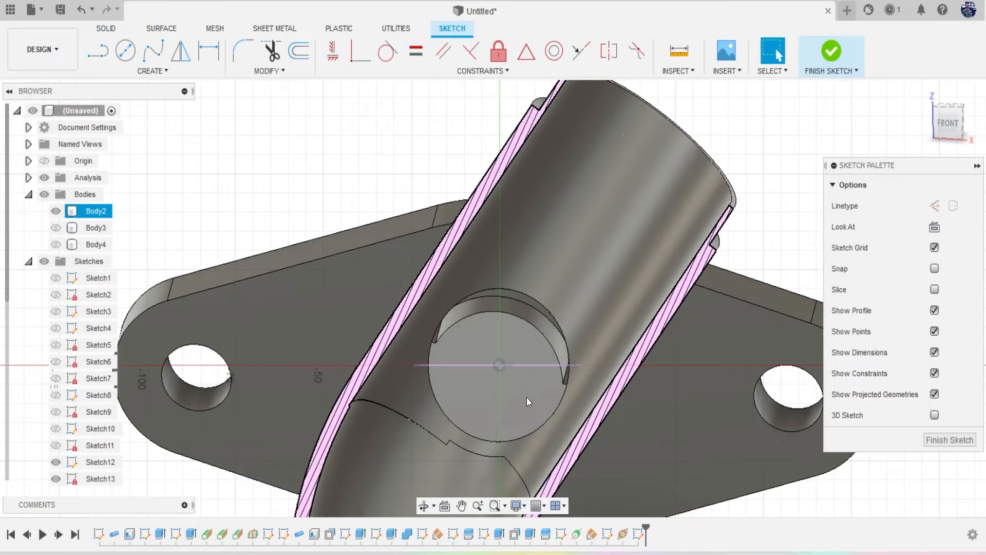
Project the main pipe's inner face, including the branch opening's outline, into the sketch.
scroll(526, 396, "up", 3)
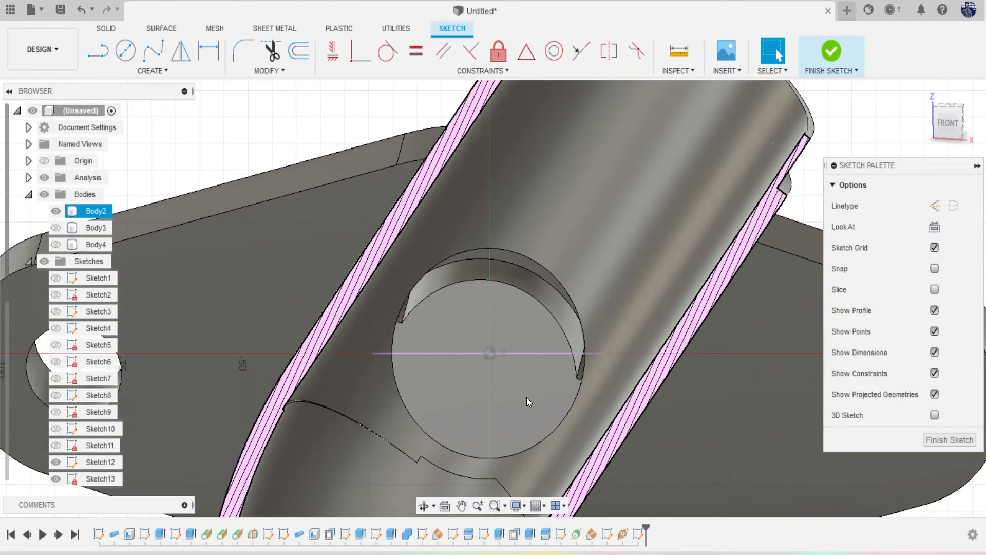
key("c")
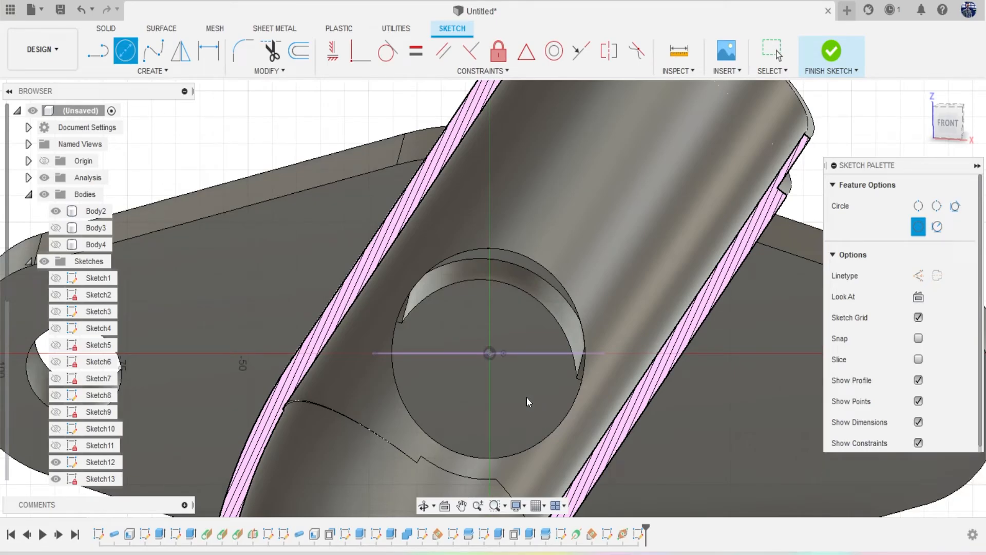
key("p")
left_click(528, 398)
left_click(528, 205)
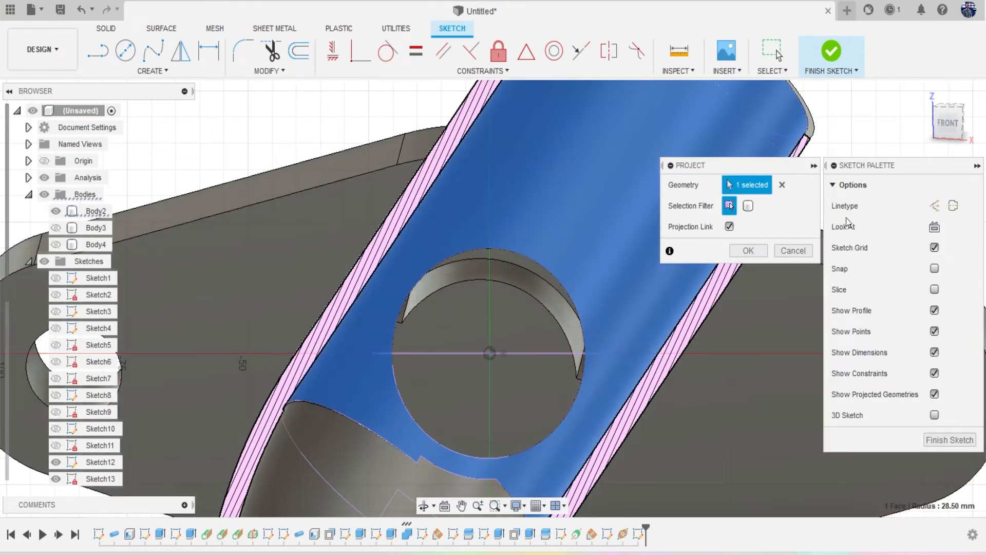
left_click(743, 251)
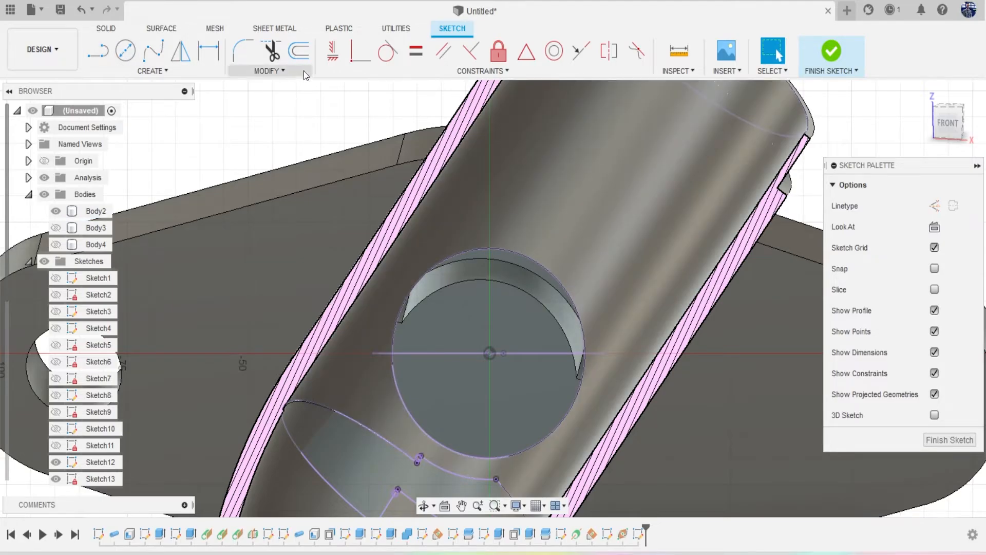
Offset the projected outline of the branch opening inward by 0.1 mm.
left_click(298, 52)
left_click(523, 251)
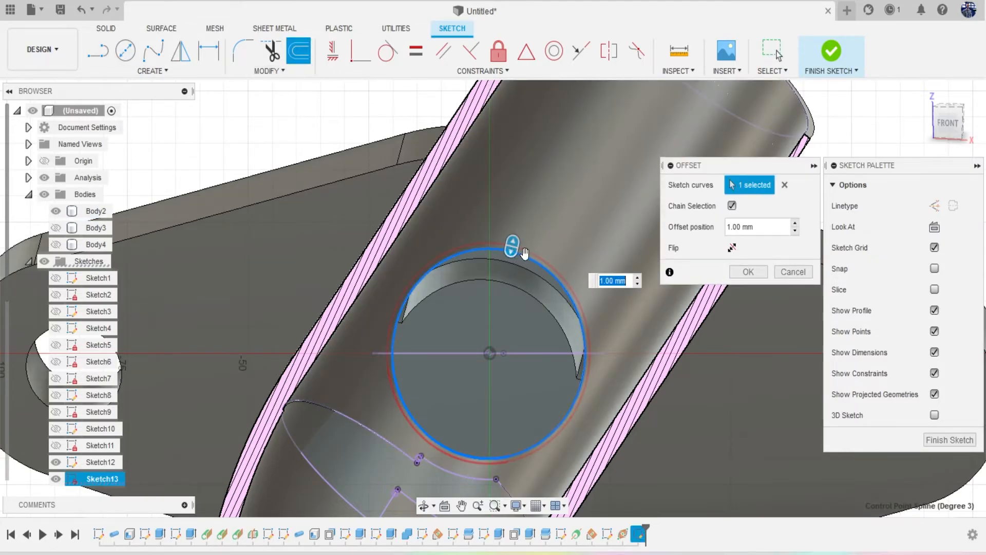
left_click_drag(517, 246, 516, 252)
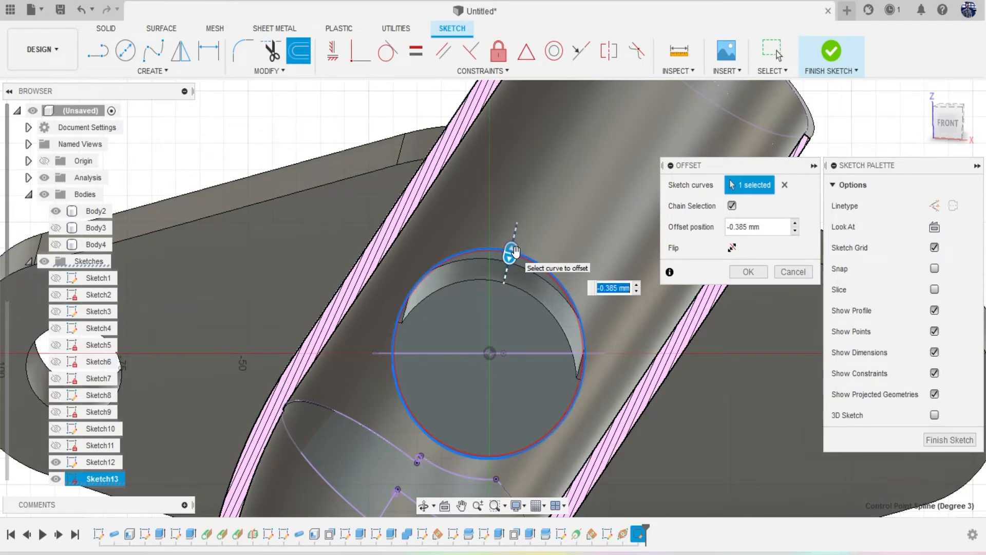
type("-0.1")
key("Return")
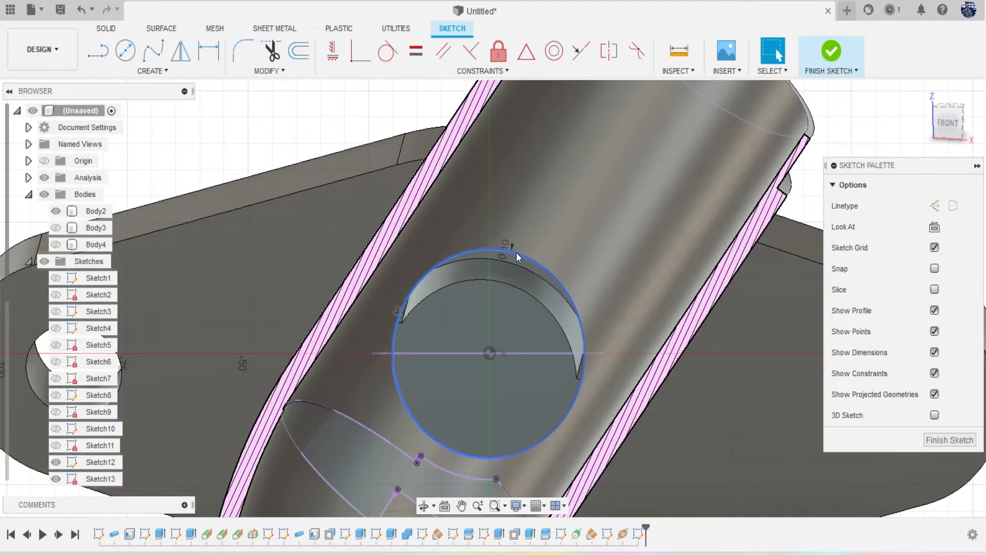
Extrude the bore profile as a cut with a distance of -221.053 mm through the branch pipe and its angled flange.
key("e")
left_click(463, 340)
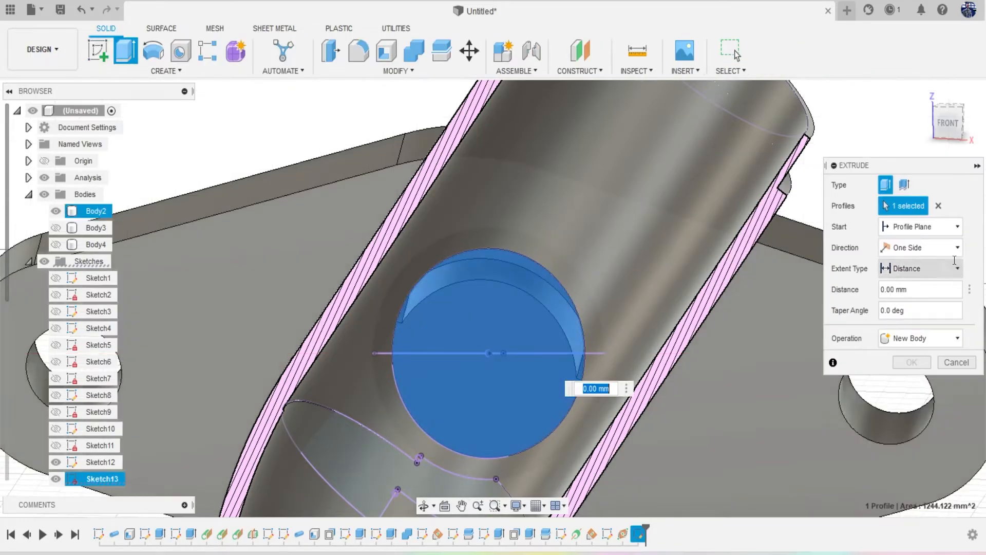
left_click_drag(946, 136, 901, 122)
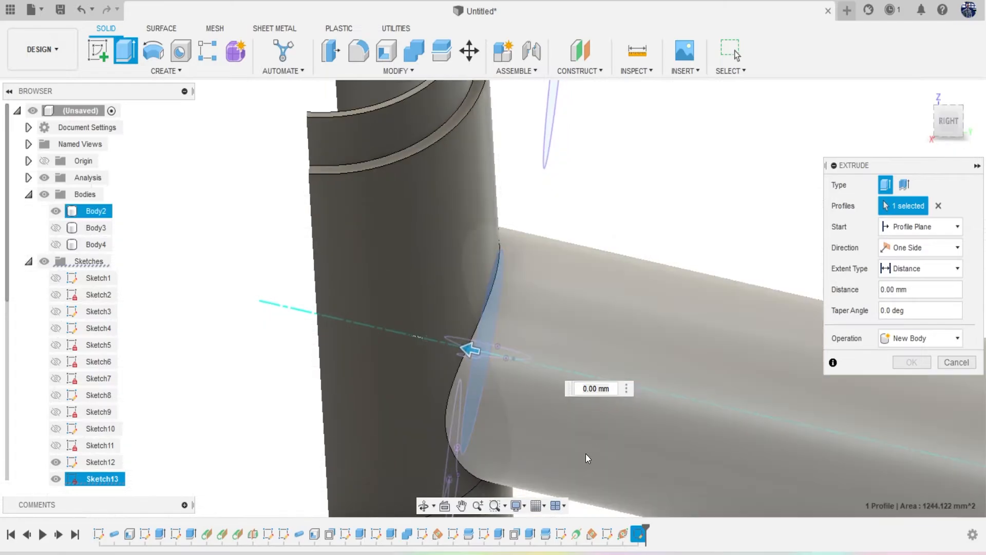
scroll(654, 364, "down", 4)
middle_click_drag(653, 364, 415, 241)
scroll(415, 242, "down", 1)
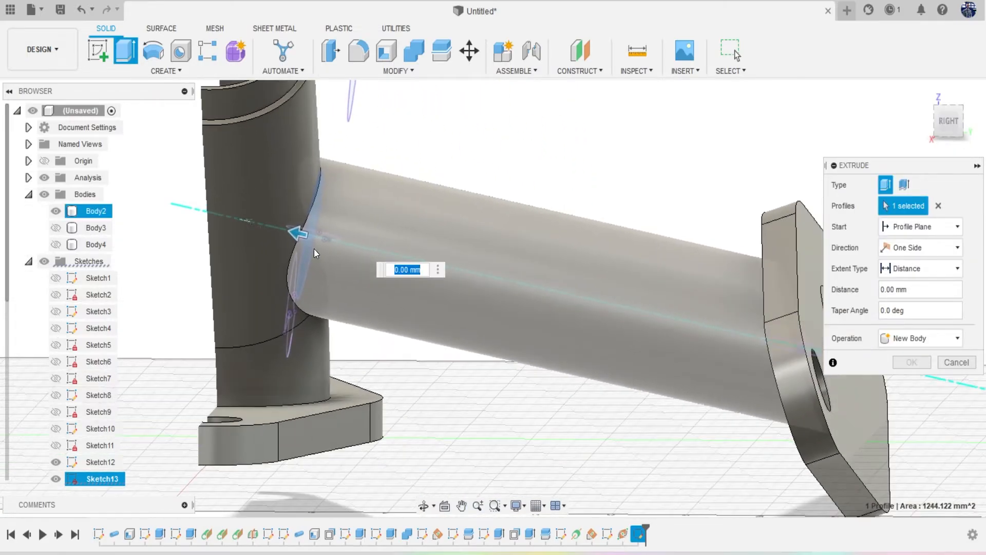
left_click_drag(304, 236, 920, 426)
scroll(669, 454, "down", 2)
scroll(668, 454, "down", 2)
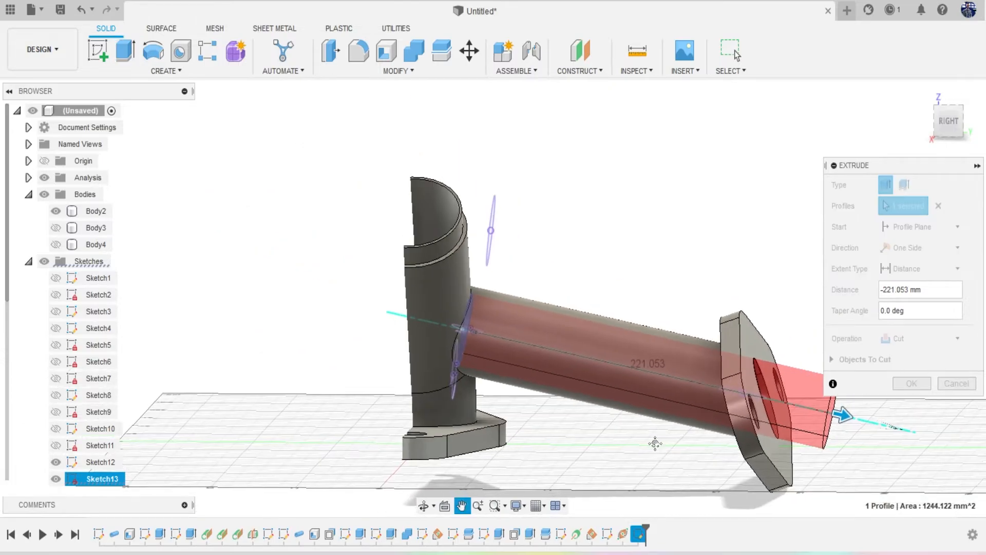
left_click(912, 382)
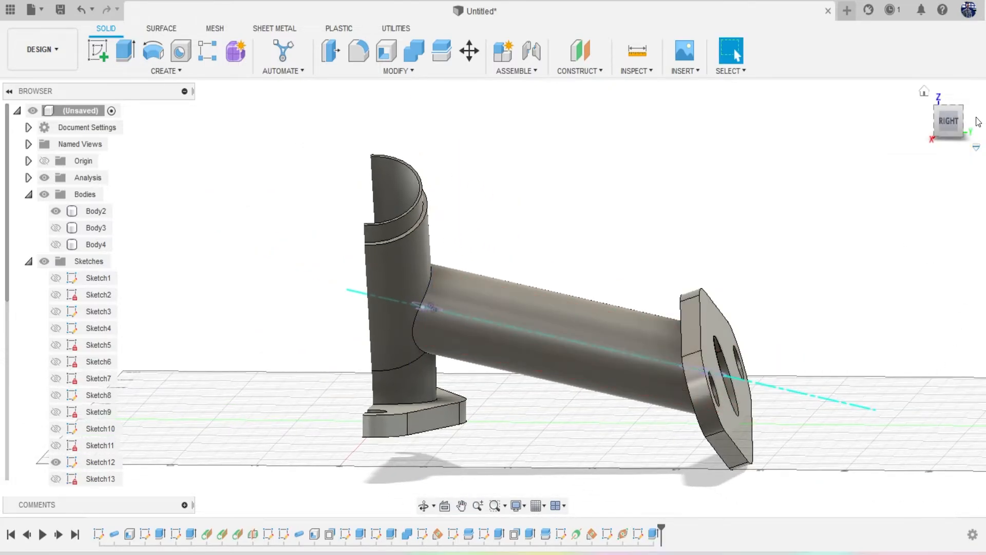
Hide Sketch12 and the branch's construction axis, Axis1.
mouse_move(904, 135)
left_mouse_down()
mouse_move(822, 165)
mouse_move(745, 111)
mouse_move(719, 154)
mouse_move(560, 200)
mouse_move(393, 138)
mouse_move(388, 166)
mouse_move(486, 190)
left_mouse_up()
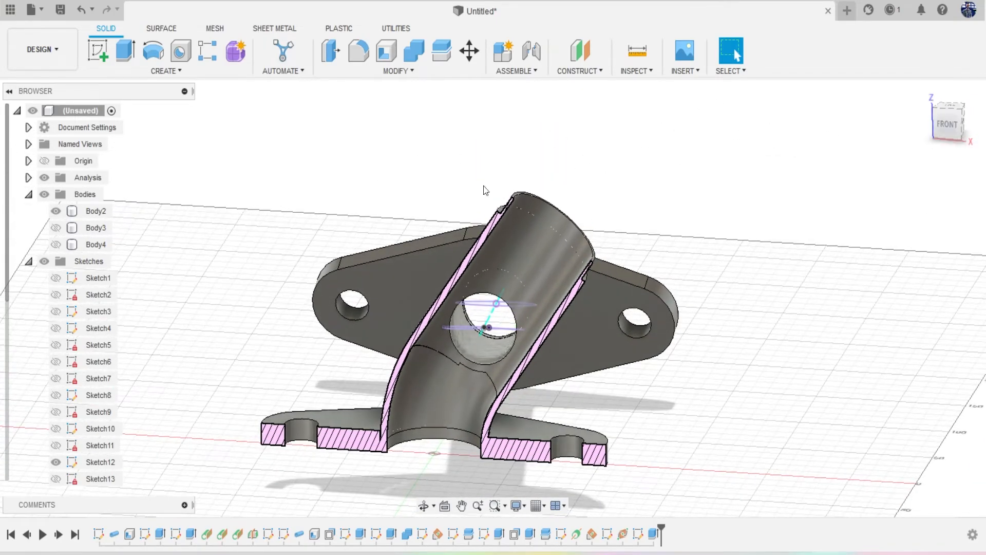
left_click(55, 462)
scroll(346, 363, "down", 1)
scroll(103, 385, "down", 2)
scroll(75, 384, "down", 3)
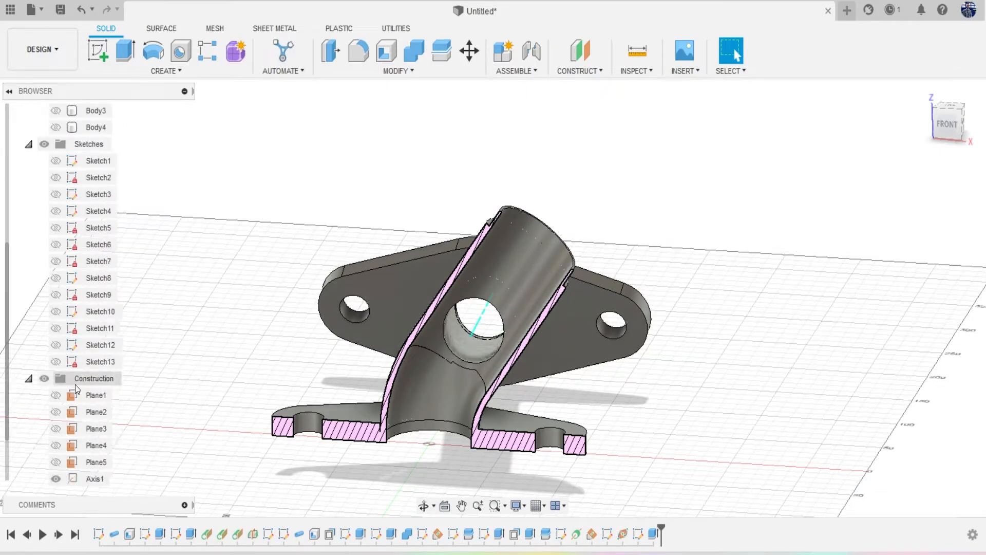
left_click(77, 445)
left_click(56, 445)
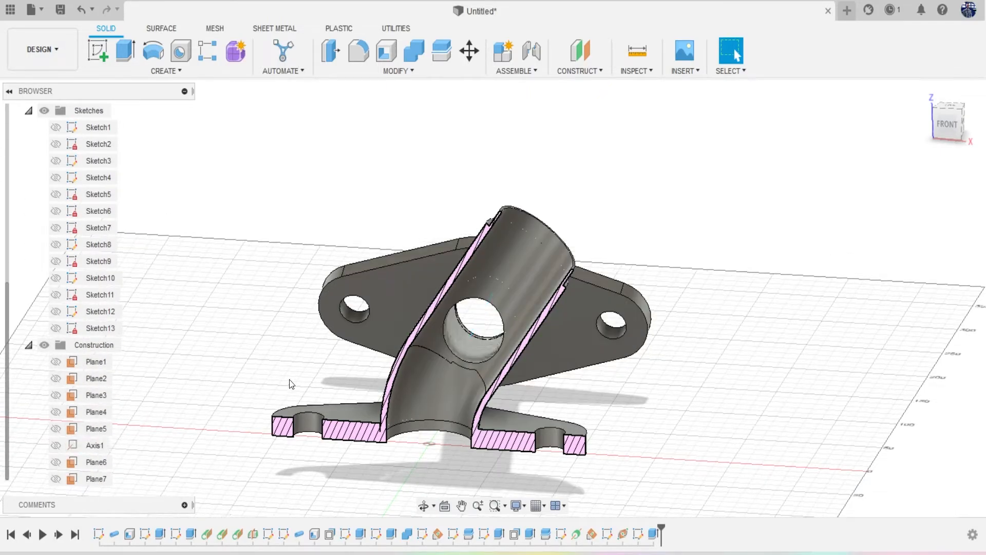
Turn off the section analysis to display the complete flanged pipe body.
middle_click_drag(333, 377, 402, 344)
scroll(604, 261, "up", 2)
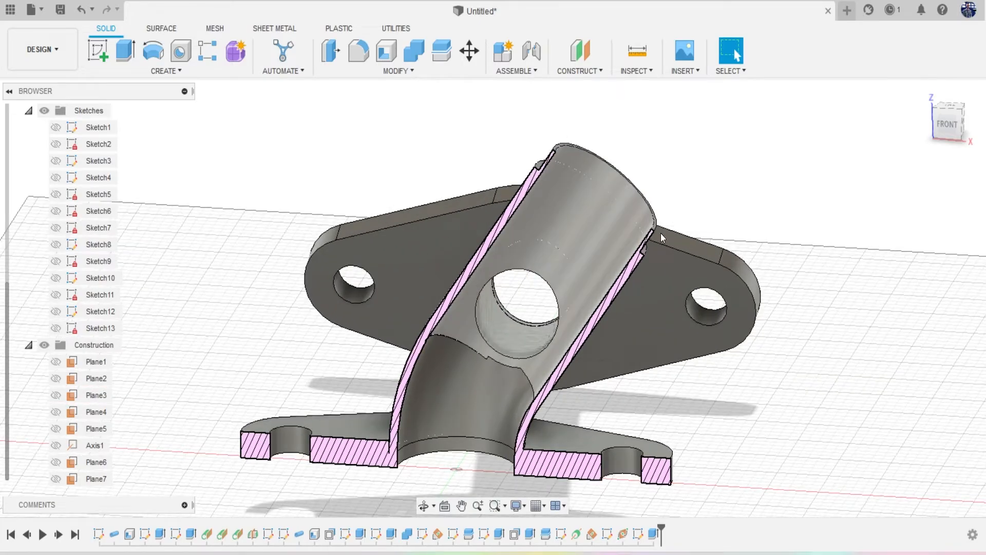
scroll(661, 234, "up", 3)
scroll(599, 248, "down", 2)
middle_click_drag(599, 248, 615, 200)
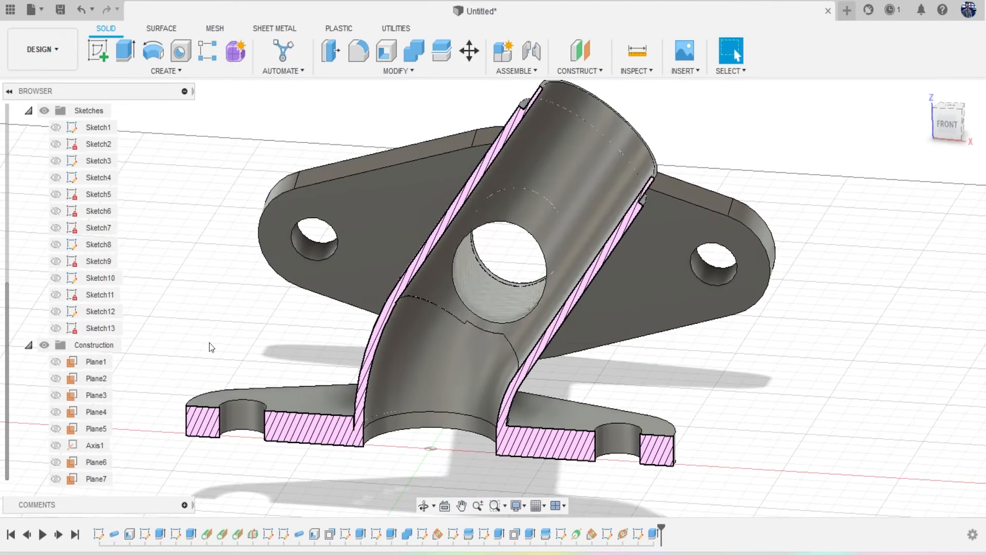
scroll(85, 233, "up", 5)
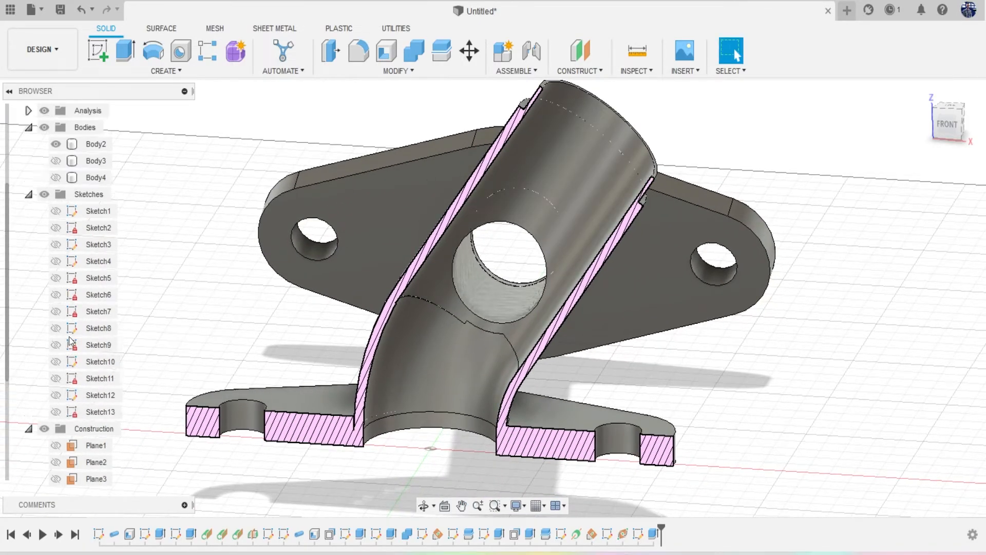
left_click(42, 177)
Start a fillet with a 5 mm radius on the edge where the main pipe meets the base flange.
scroll(535, 284, "down", 2)
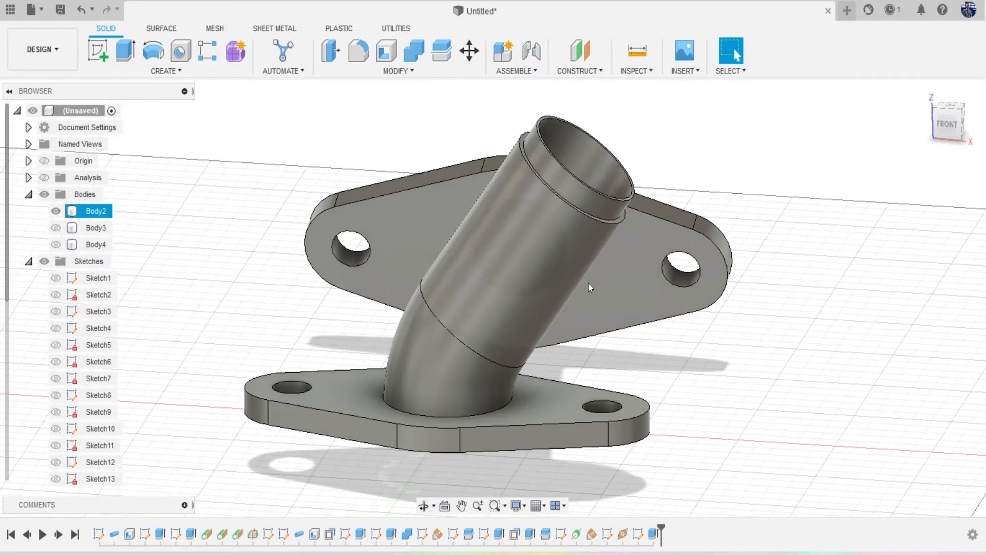
middle_click_drag(588, 283, 650, 278)
mouse_move(944, 128)
left_mouse_down()
mouse_move(906, 170)
mouse_move(868, 159)
mouse_move(862, 187)
left_mouse_up()
mouse_move(493, 298)
middle_mouse_down("shift")
mouse_move(355, 231)
mouse_move(262, 249)
mouse_move(206, 246)
mouse_move(370, 236)
mouse_move(463, 216)
mouse_move(471, 286)
middle_mouse_up("shift")
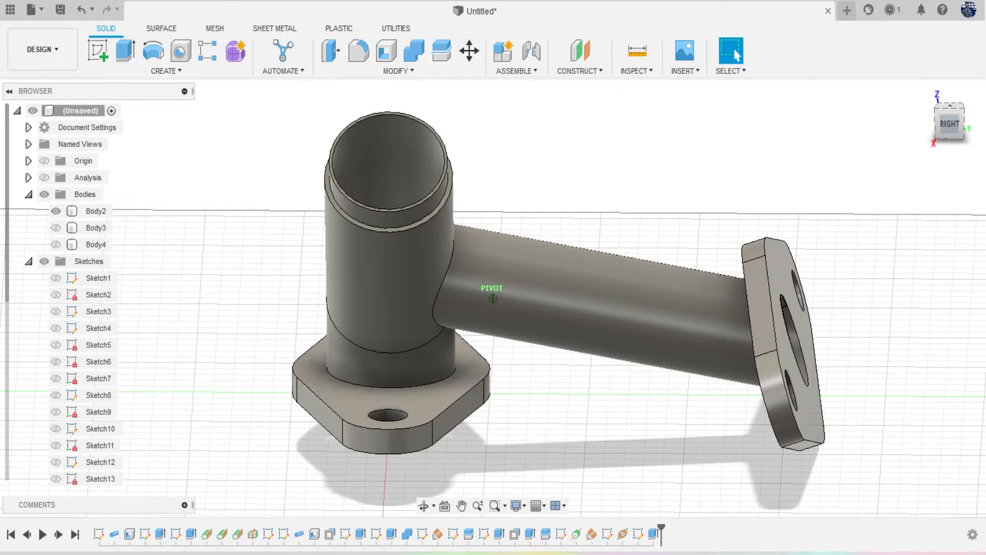
middle_click_drag(681, 109, 701, 110, "shift")
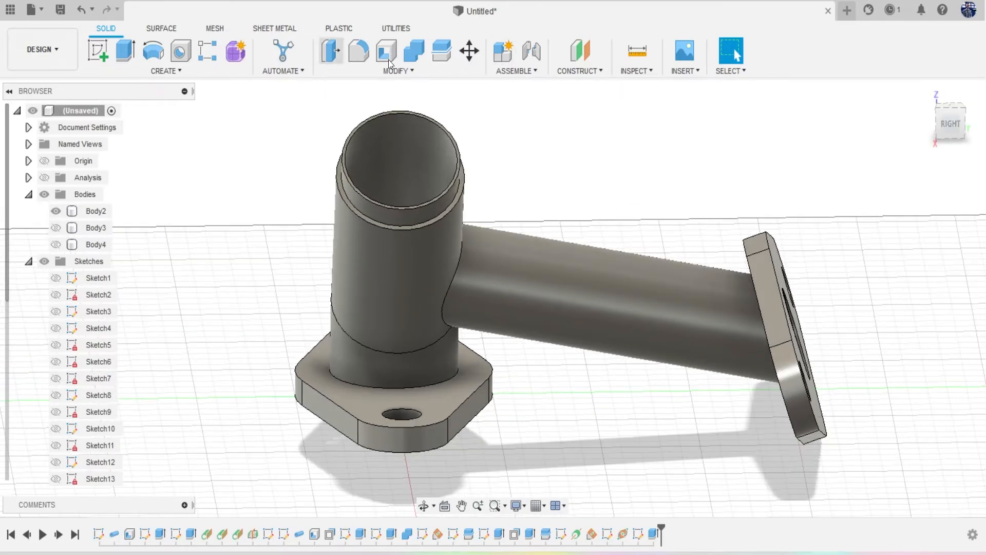
left_click(358, 52)
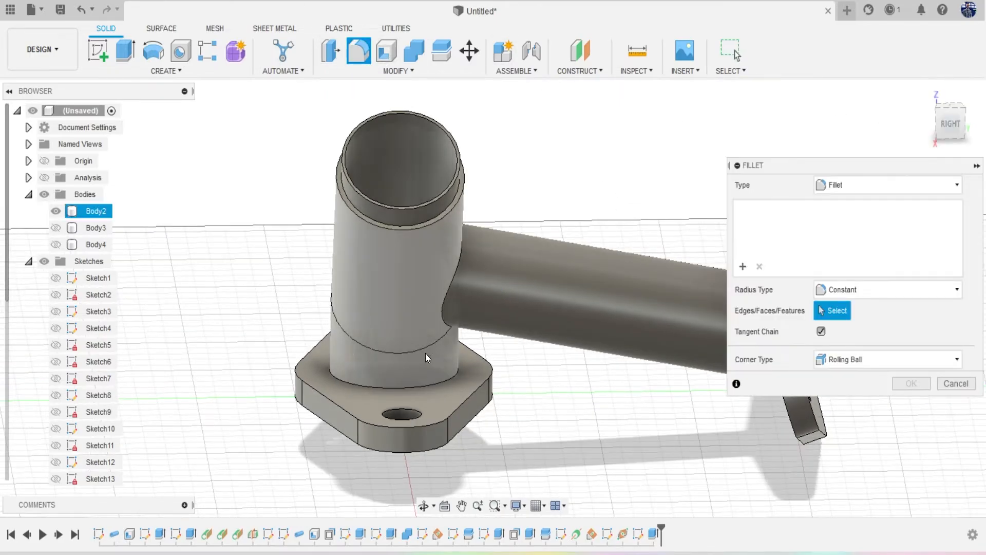
left_click(415, 383)
type("5")
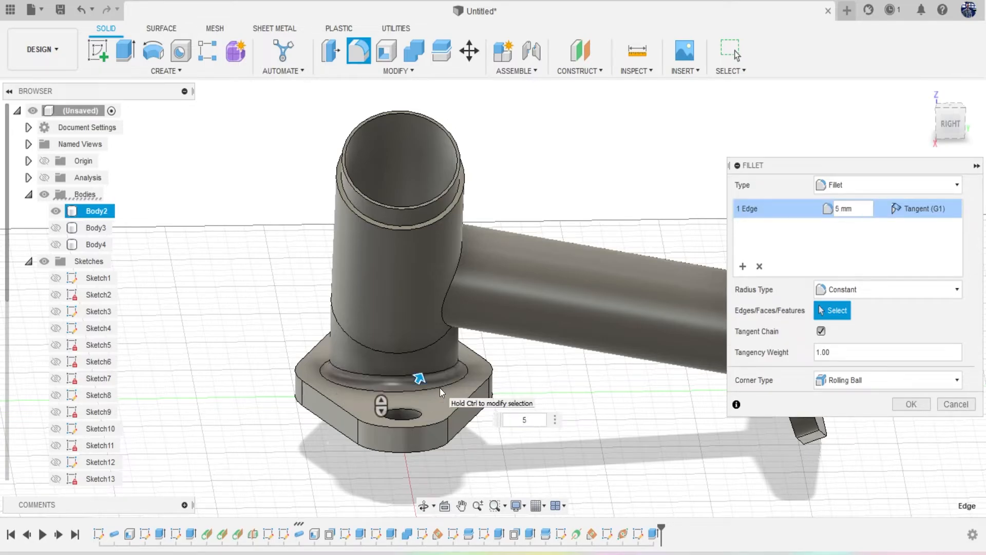
Add the edge where the branch pipe meets the angled flange to the 5 mm fillet and apply it.
middle_click_drag(579, 380, 360, 324)
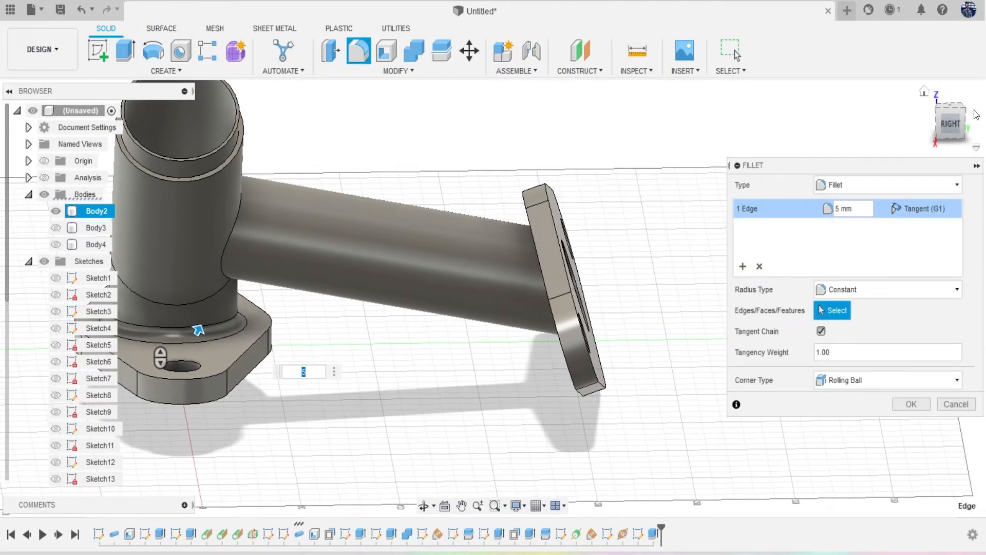
left_click_drag(959, 116, 982, 107)
scroll(576, 312, "up", 2)
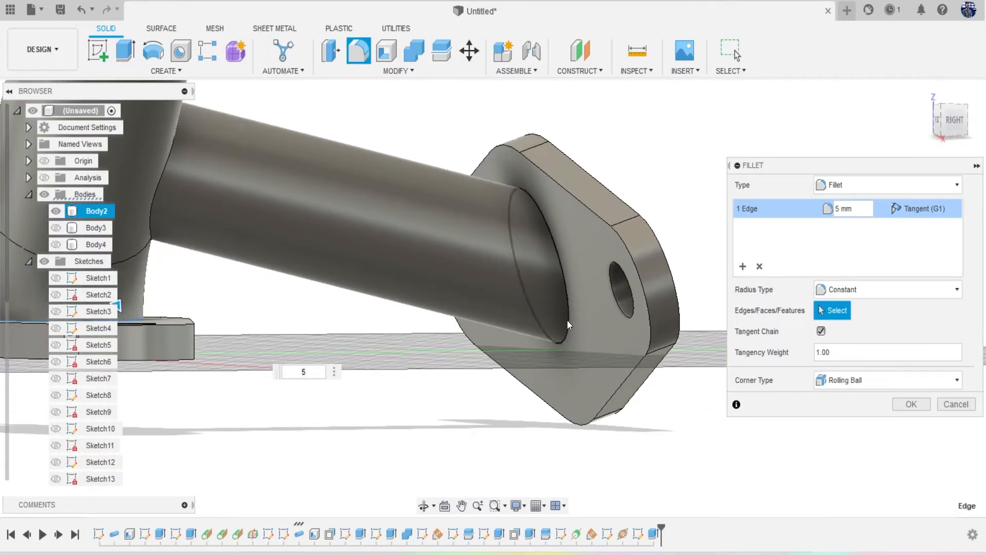
left_click(567, 320)
scroll(538, 350, "down", 3)
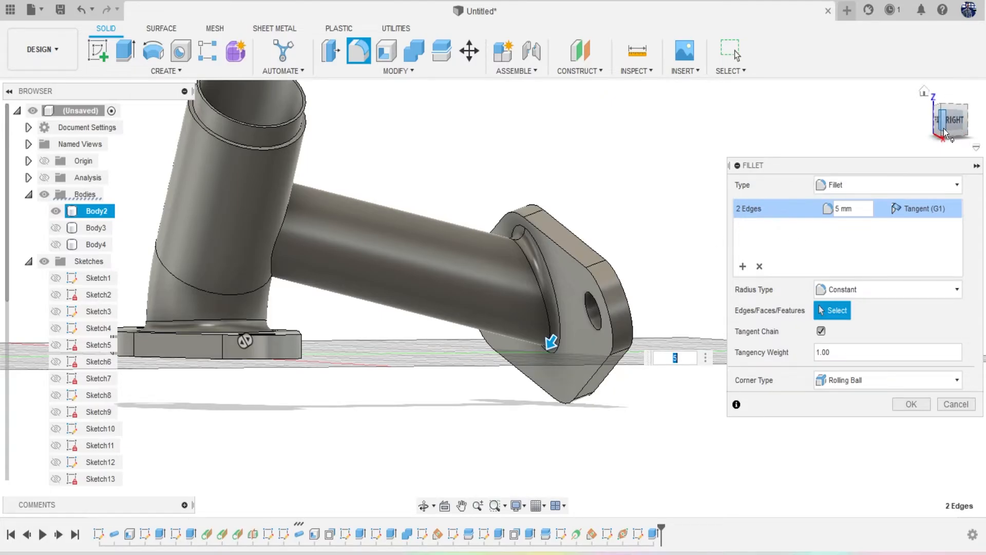
mouse_move(944, 129)
left_mouse_down()
mouse_move(964, 111)
mouse_move(980, 114)
mouse_move(970, 132)
mouse_move(960, 124)
mouse_move(978, 131)
left_mouse_up()
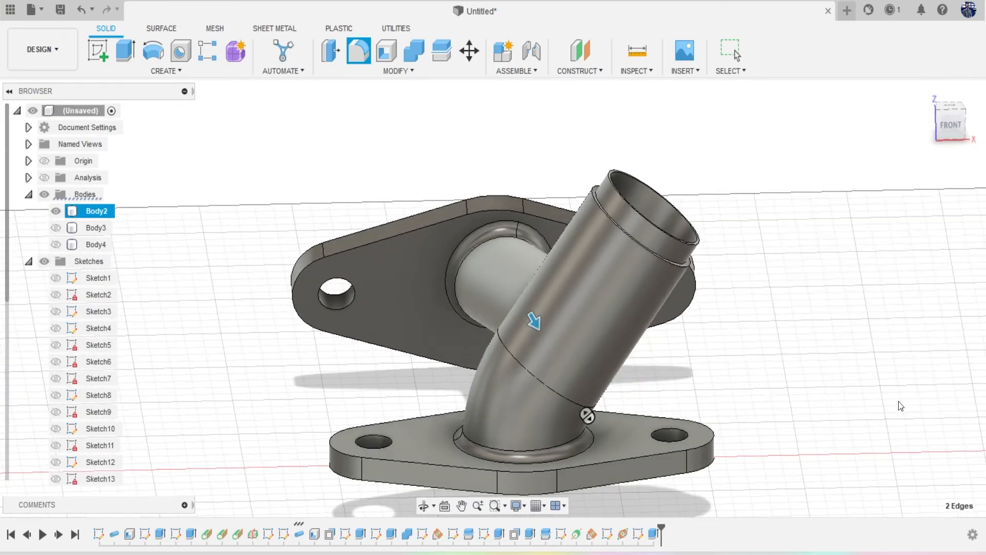
left_click(899, 402)
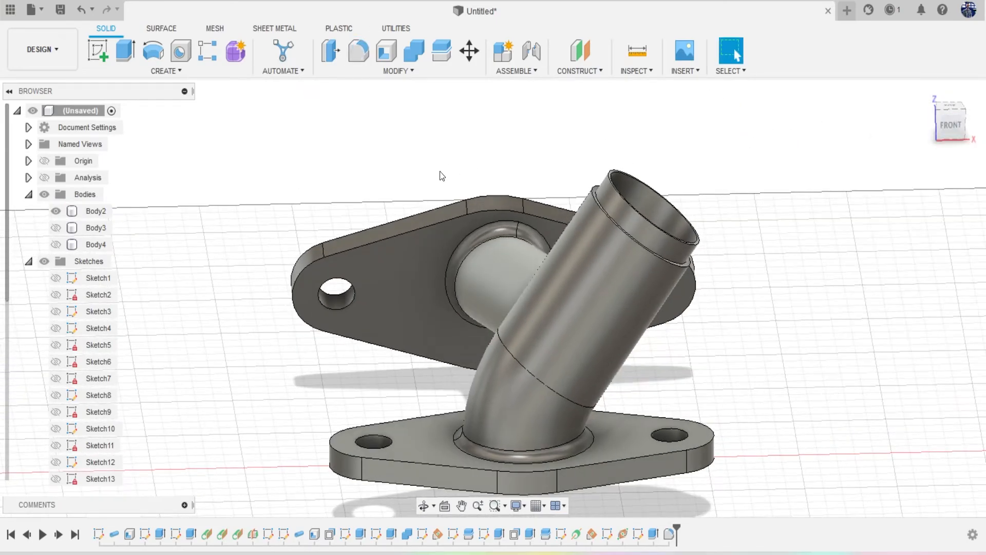
Fillet the outer rims and bolt-hole edges on the pipe-side faces of both flanges with a 2 mm radius.
left_click(359, 57)
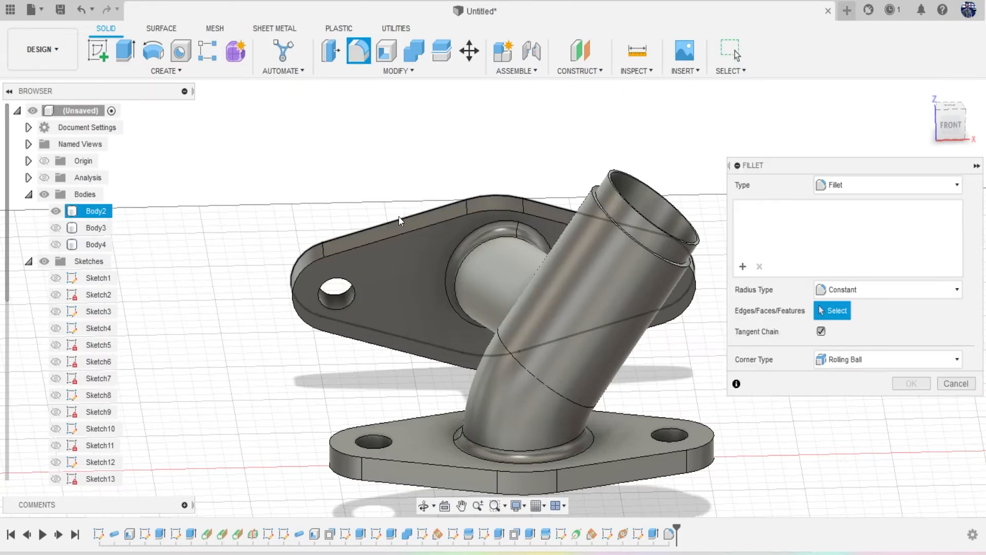
left_click(396, 233)
left_click(446, 467)
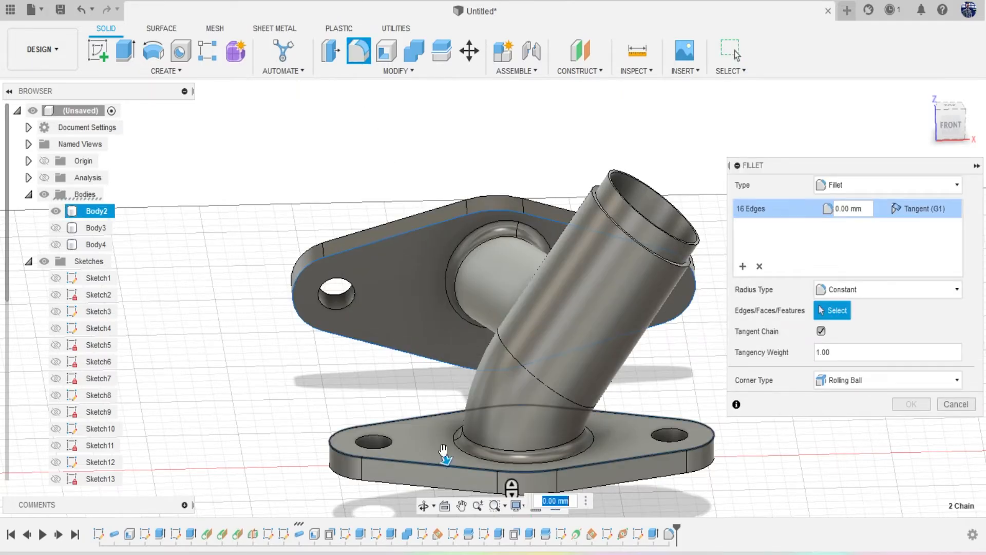
left_click(386, 441)
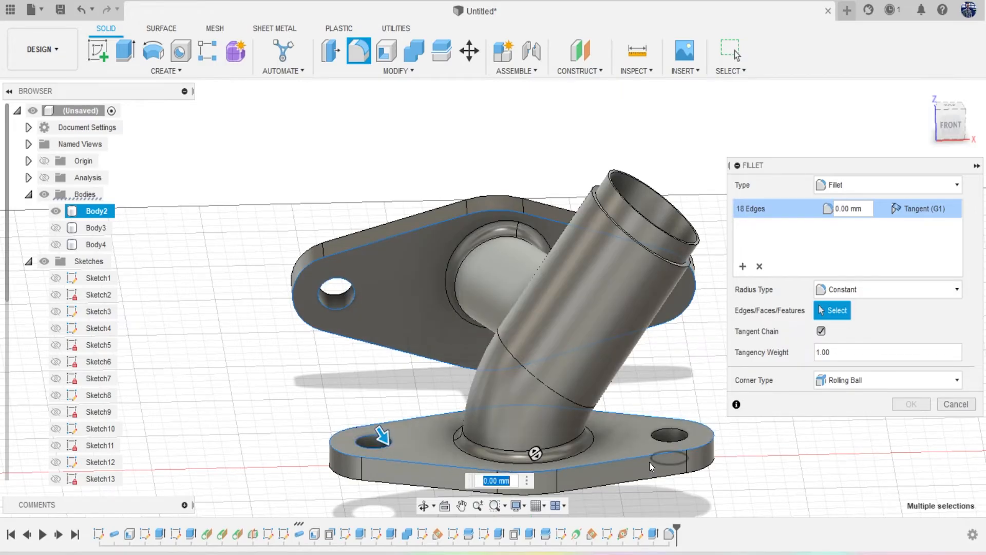
left_click(655, 441)
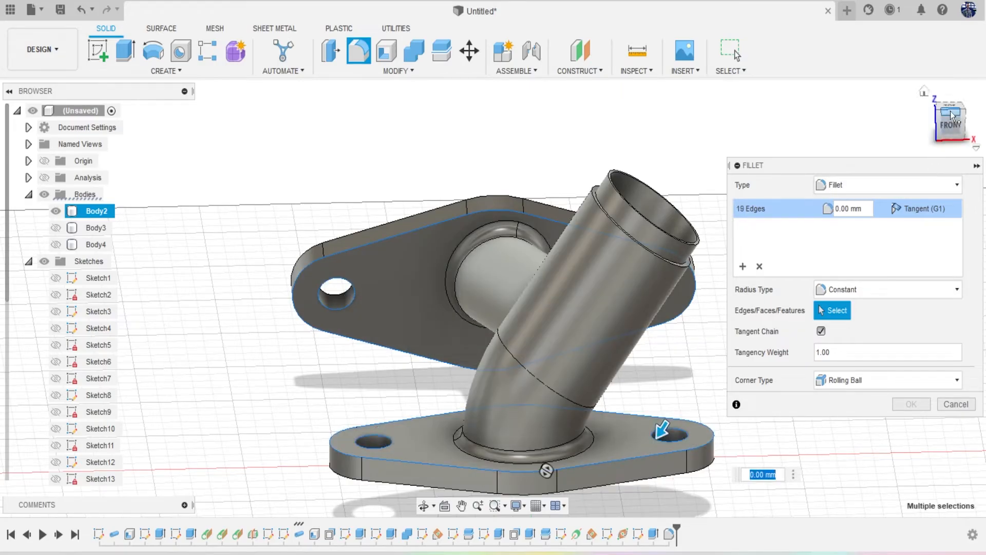
left_click_drag(953, 135, 923, 116)
left_click(661, 293)
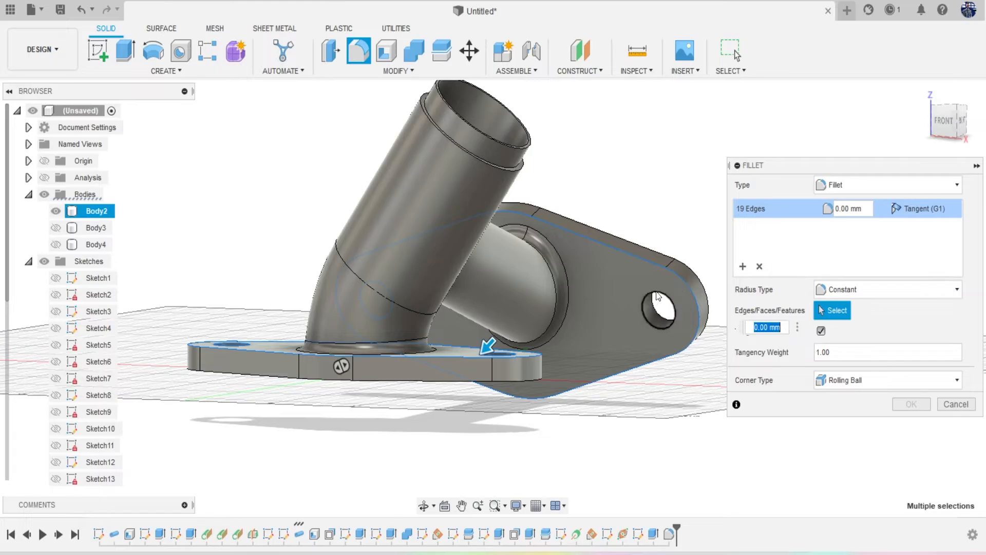
type("2")
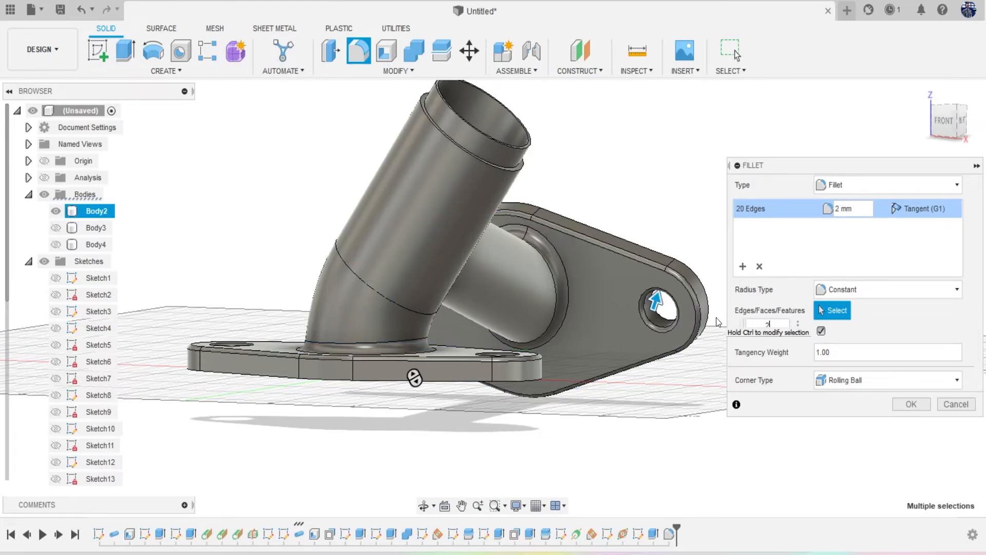
left_click(913, 405)
Turn the flanged pipe to a right-side angled view and switch to the Render workspace.
left_click(959, 145)
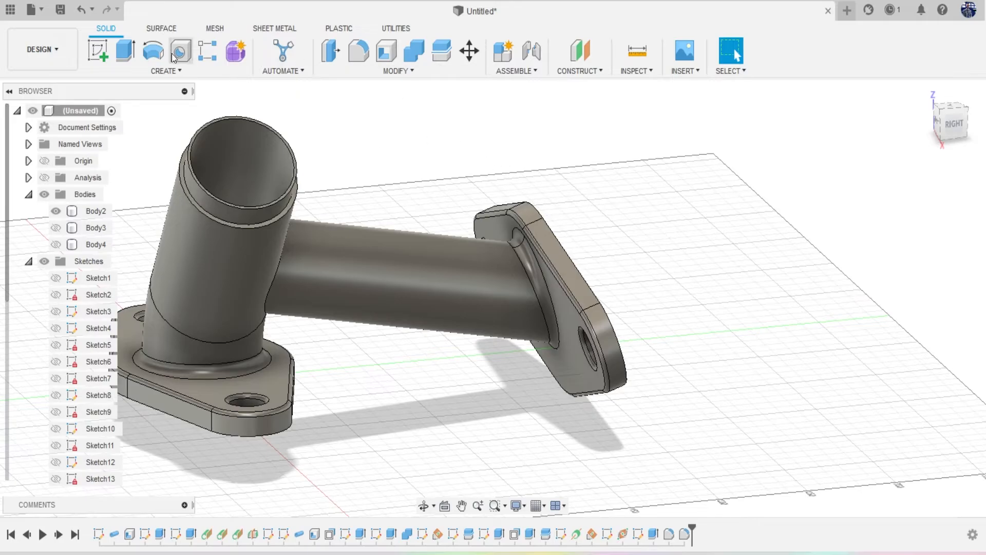
left_click(42, 49)
left_click(57, 146)
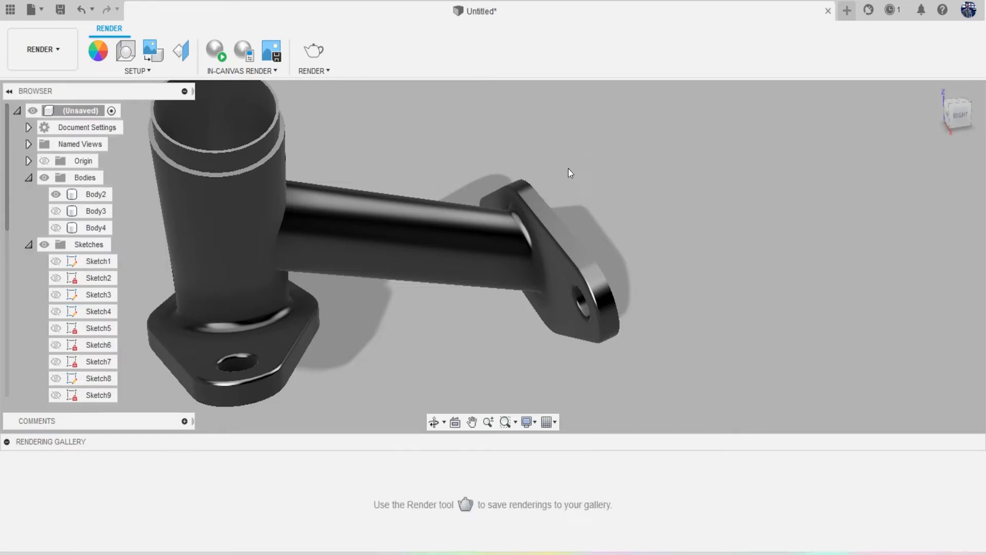
Apply the Aluminum - Anodized Glossy (Blue) appearance from the library's metals to the pipe body.
key("a")
left_click_drag(780, 151, 636, 93)
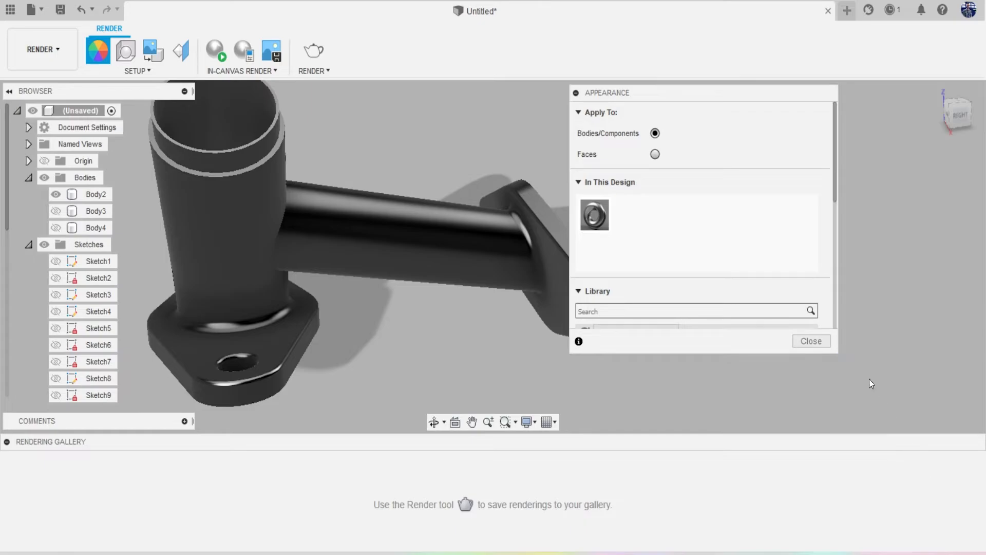
left_click_drag(839, 353, 930, 483)
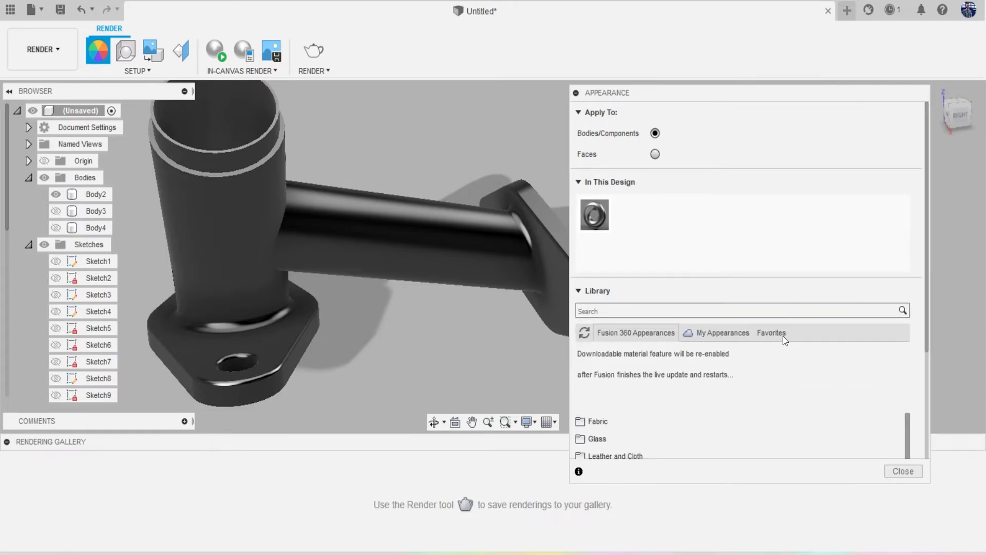
scroll(758, 402, "down", 3)
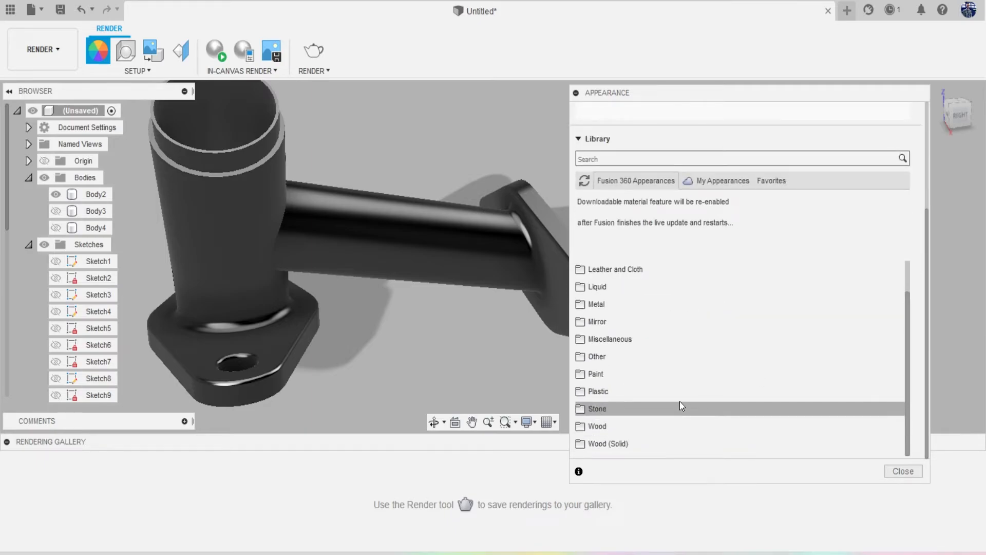
left_click(627, 305)
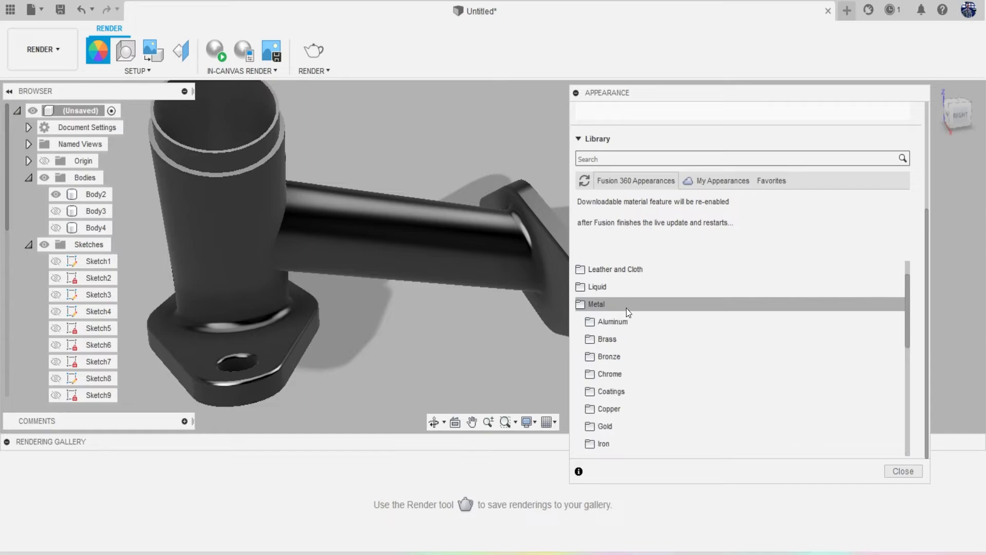
left_click(625, 319)
scroll(666, 335, "down", 1)
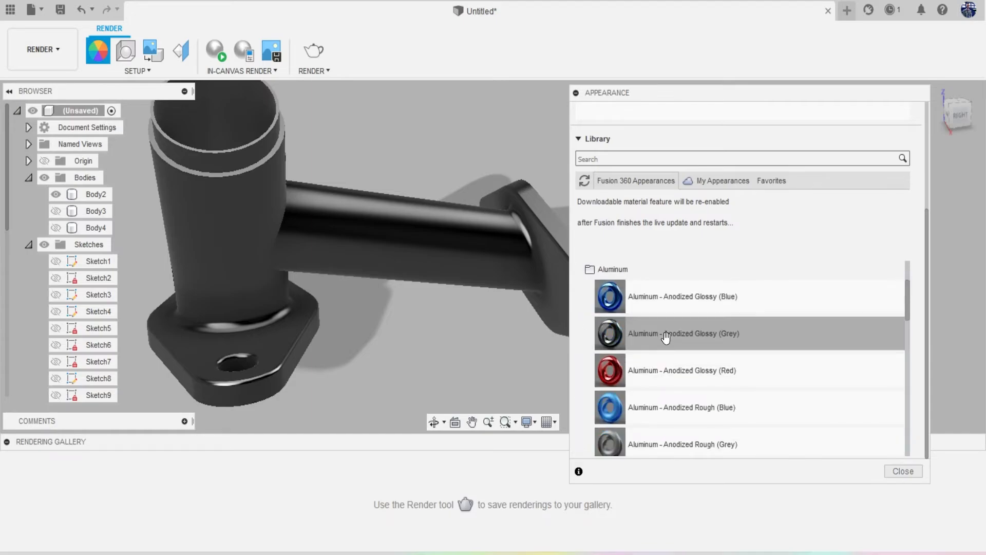
left_click_drag(670, 311, 385, 260)
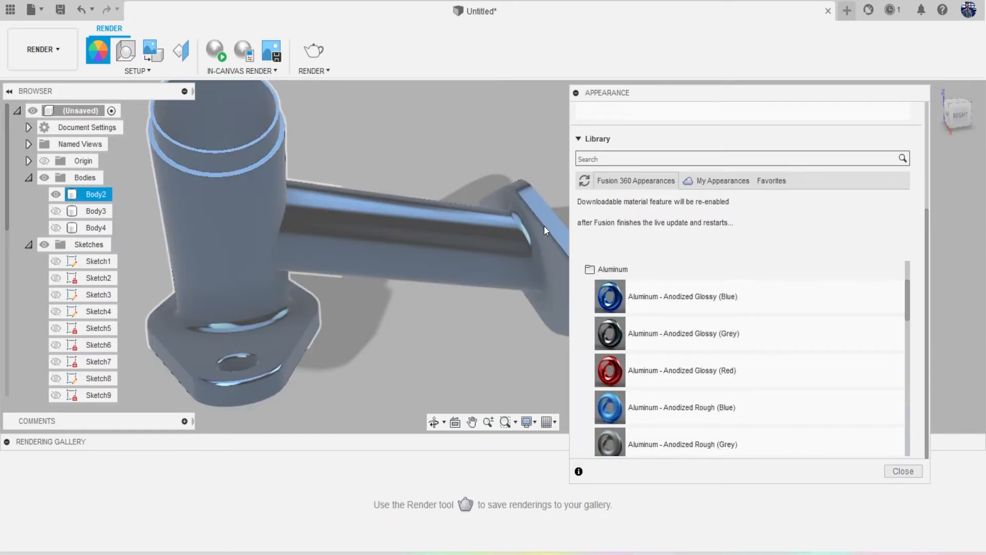
Recolour the blue anodized aluminum appearance to yellow with RGB 224, 222, 116 and finish the appearance editing.
scroll(535, 316, "down", 3)
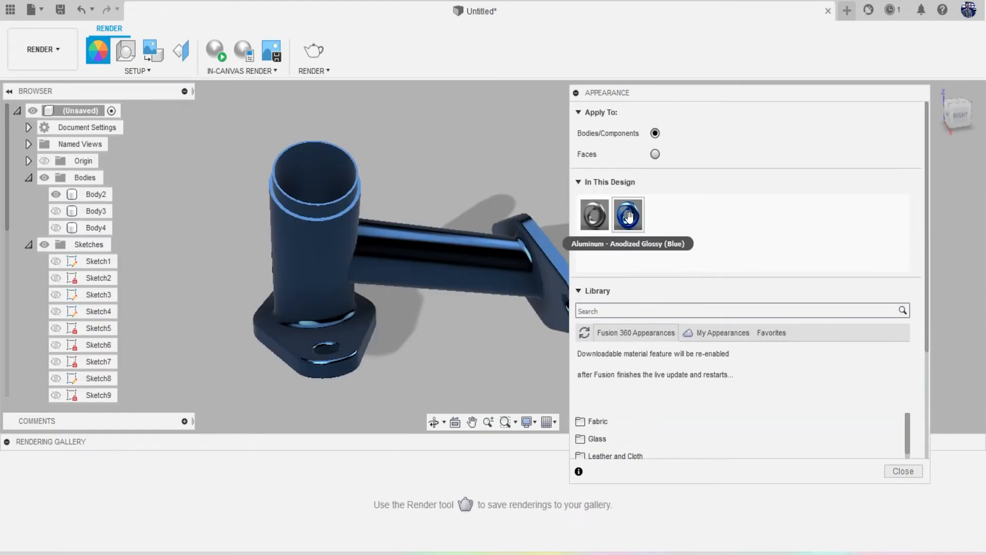
double_click(630, 220)
mouse_move(477, 177)
left_mouse_down()
mouse_move(523, 171)
mouse_move(494, 175)
left_mouse_up()
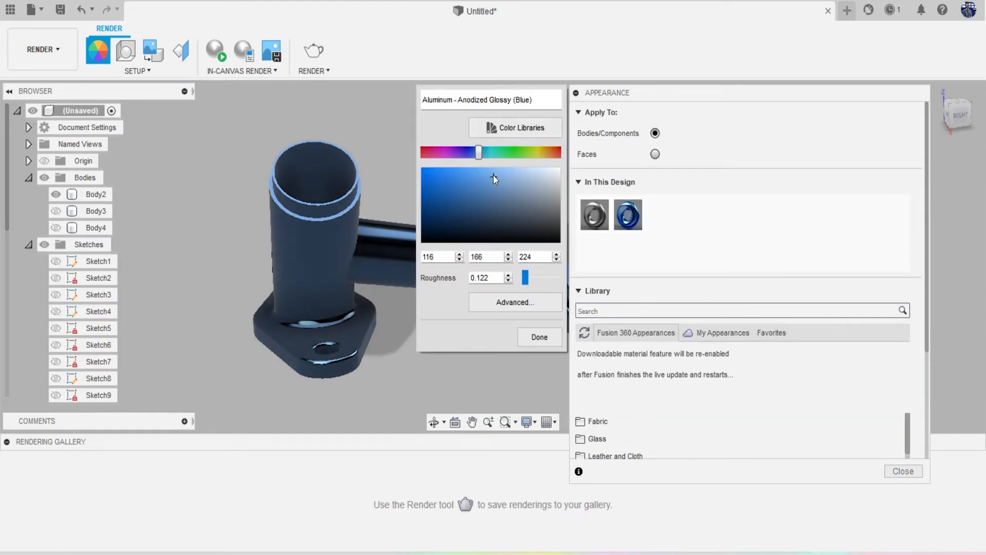
double_click(631, 221)
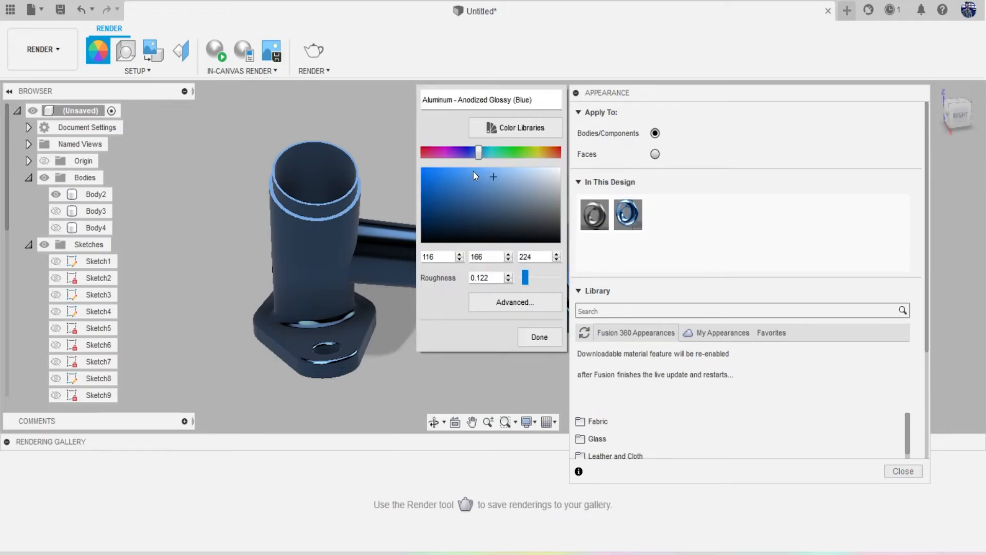
left_click_drag(482, 157, 534, 185)
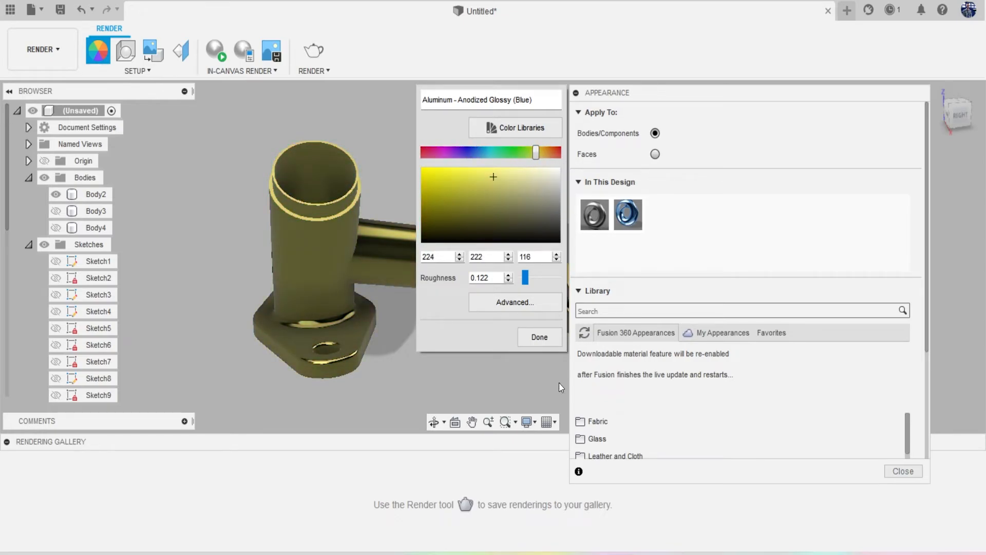
left_click(540, 337)
left_click(903, 470)
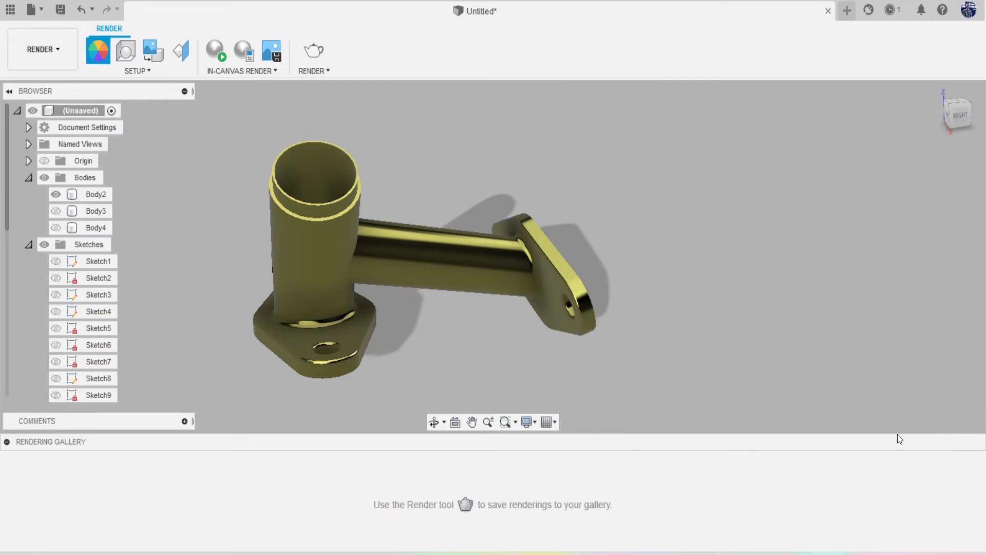
Save the design as "modelling challenge 3" in the 1ST YEAR B BLOCK 2021 location.
mouse_move(493, 257)
middle_mouse_down("shift")
mouse_move(519, 196)
mouse_move(473, 287)
mouse_move(339, 216)
mouse_move(313, 218)
mouse_move(293, 167)
mouse_move(296, 123)
mouse_move(370, 226)
mouse_move(490, 287)
mouse_move(514, 275)
mouse_move(498, 267)
middle_mouse_up("shift")
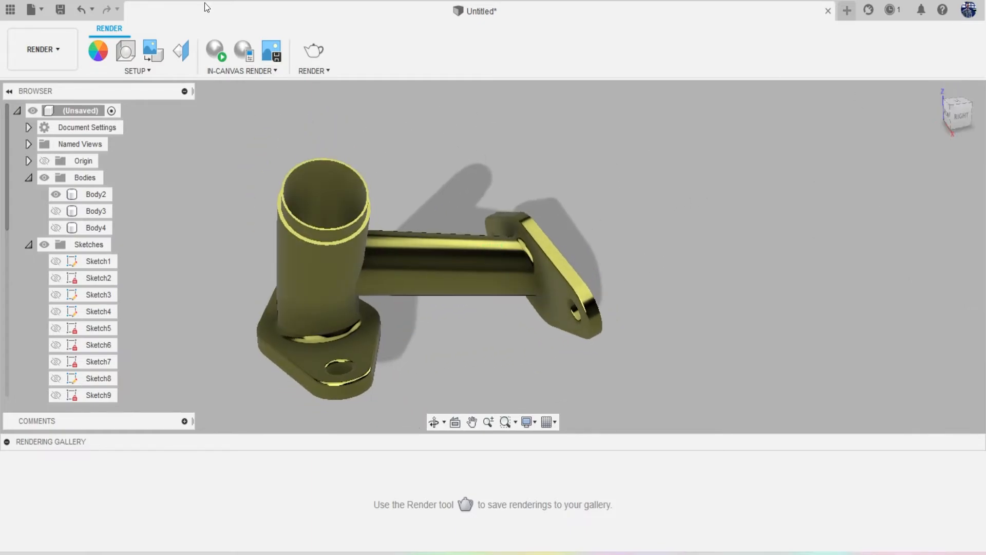
left_click(60, 10)
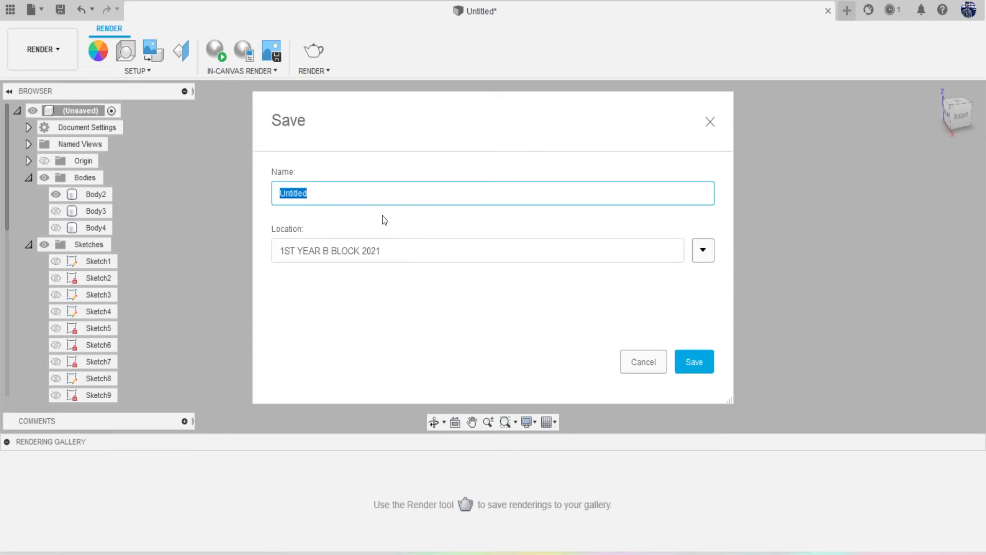
type("modelling hallenge")
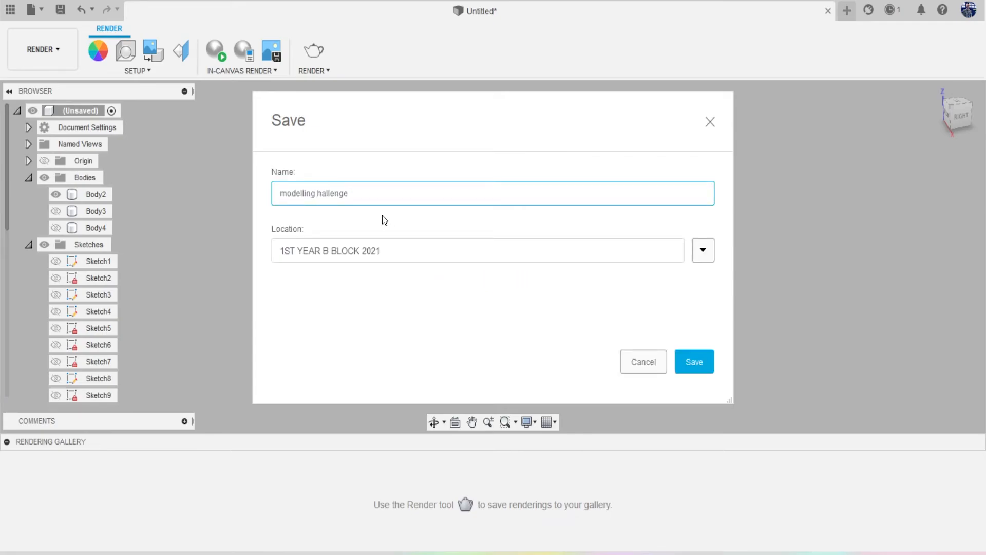
key("BackSpace")
key("BackSpace")
key("BackSpace")
key("BackSpace")
key("BackSpace")
key("BackSpace")
key("BackSpace")
key("BackSpace")
key("BackSpace")
type("challenge")
key("Return")
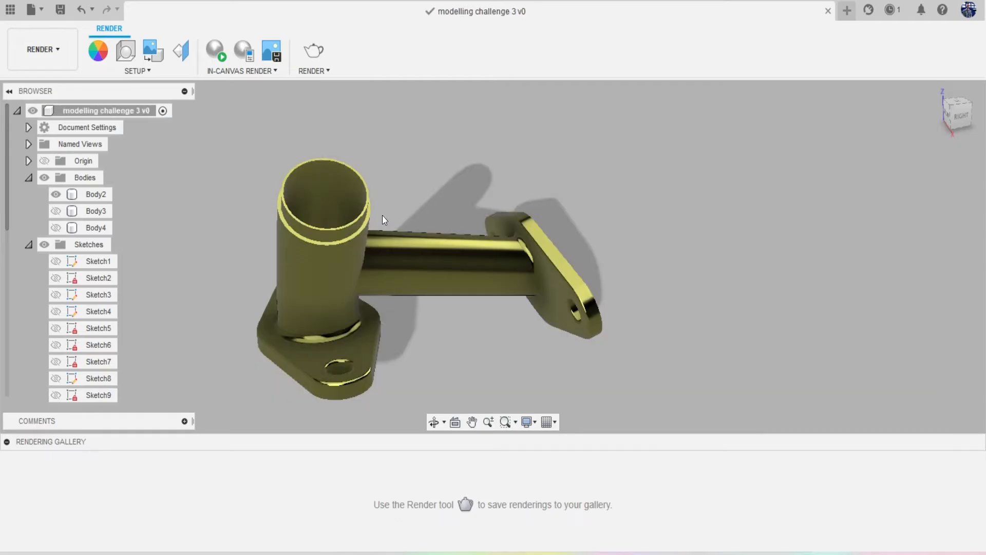
Compare the rendered pipe with the reference drawing on the GrabCAD page in the browser, and return to Fusion 360.
mouse_move(962, 120)
left_mouse_down()
mouse_move(957, 148)
mouse_move(885, 92)
mouse_move(976, 126)
mouse_move(959, 116)
left_mouse_up()
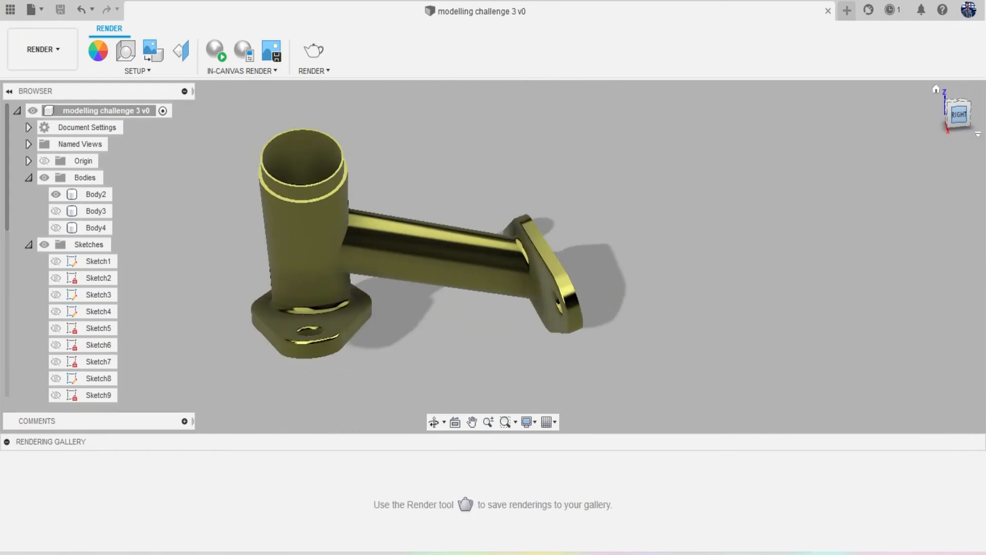
mouse_move(985, 82)
left_mouse_down()
mouse_move(788, 86)
mouse_move(373, 68)
left_mouse_up()
double_click(401, 51)
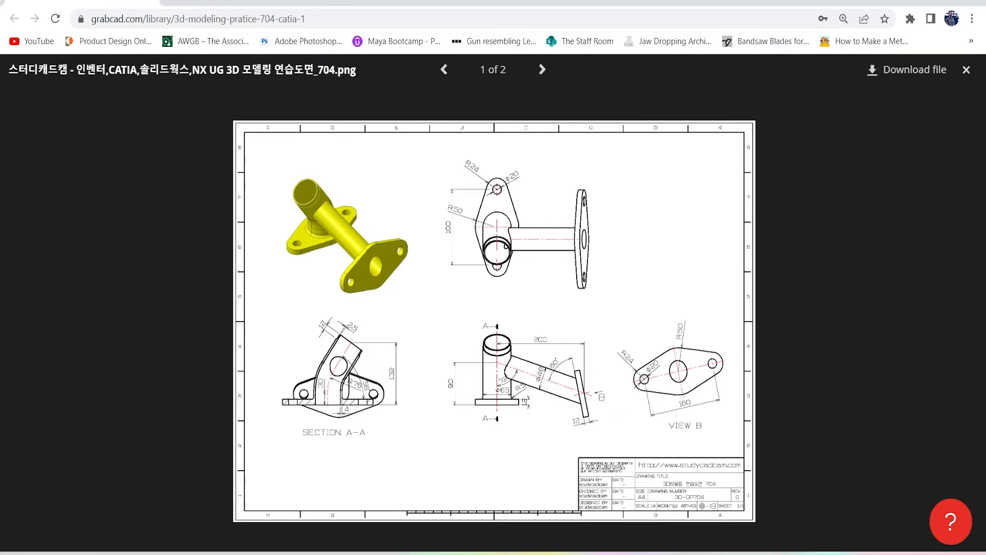
left_click_drag(132, 3, 985, 190)
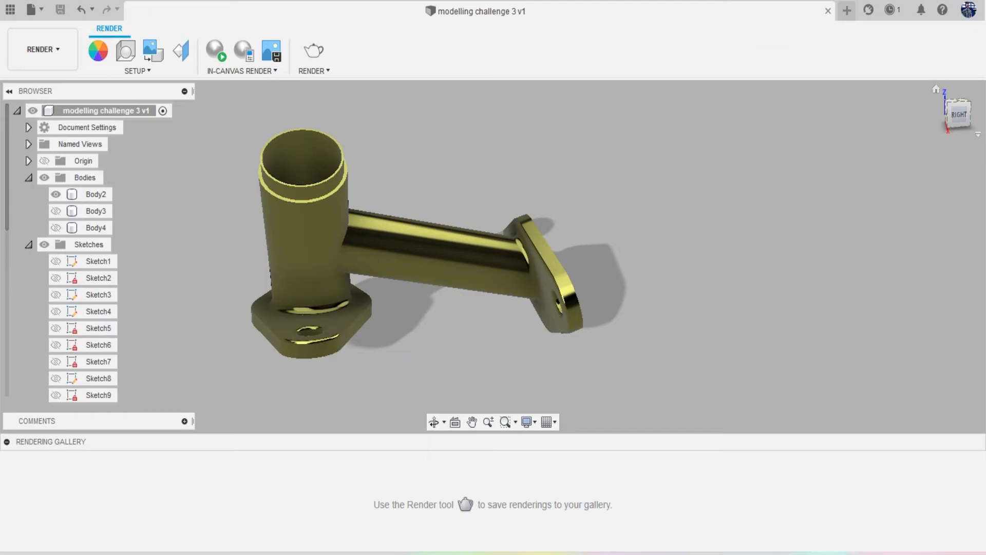
Apply the Warm Light environment from the environment library to the render scene.
mouse_move(961, 124)
left_mouse_down()
mouse_move(957, 160)
mouse_move(964, 123)
mouse_move(924, 128)
mouse_move(927, 114)
mouse_move(957, 132)
mouse_move(957, 105)
mouse_move(943, 129)
mouse_move(962, 146)
mouse_move(957, 119)
mouse_move(962, 128)
left_mouse_up()
left_click(126, 52)
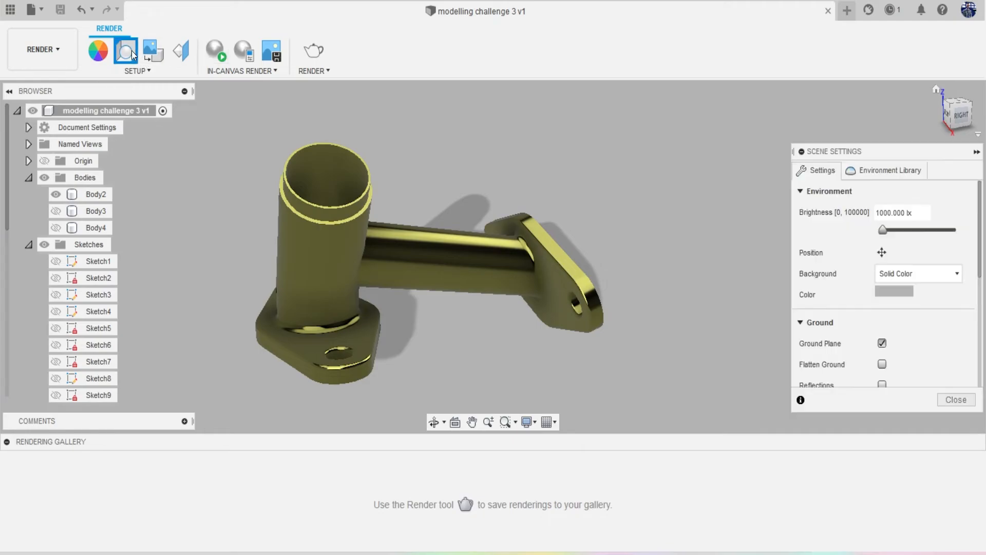
left_click(889, 170)
scroll(883, 300, "down", 5)
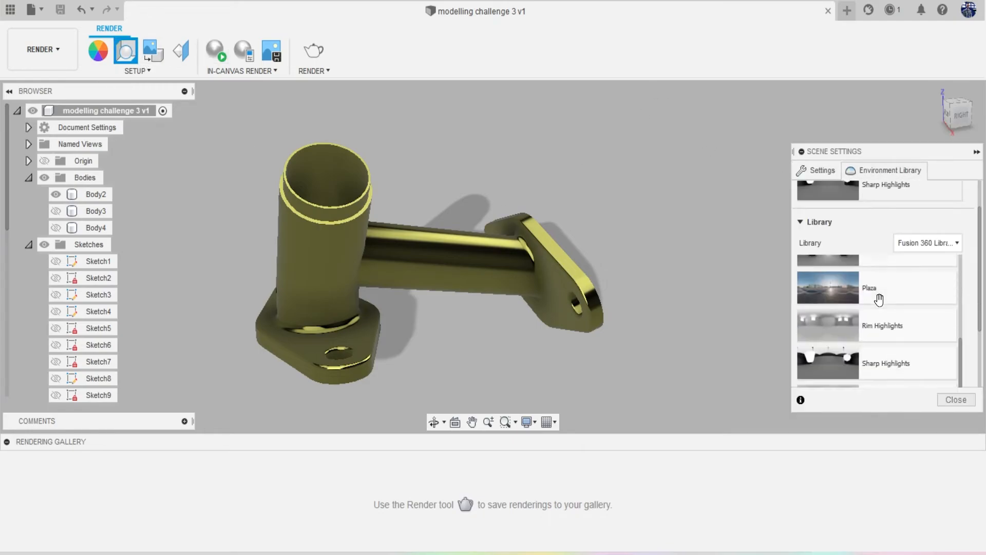
left_click_drag(888, 319, 590, 205)
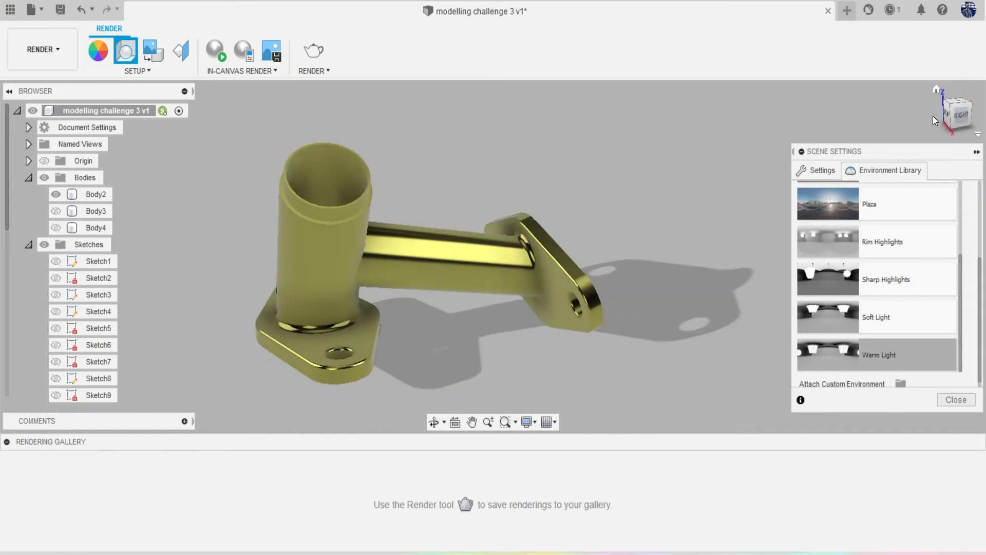
Enable Flatten Ground and Reflections for the ground plane in the scene settings.
mouse_move(952, 108)
left_mouse_down()
mouse_move(924, 98)
mouse_move(906, 114)
mouse_move(929, 104)
mouse_move(941, 114)
mouse_move(938, 100)
mouse_move(944, 128)
mouse_move(936, 106)
left_mouse_up()
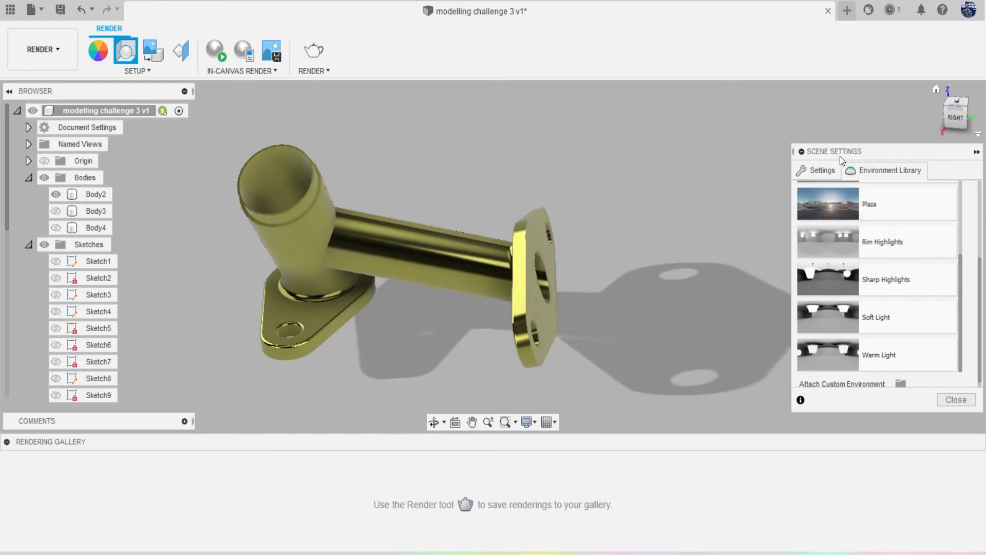
left_click(818, 173)
scroll(892, 310, "down", 3)
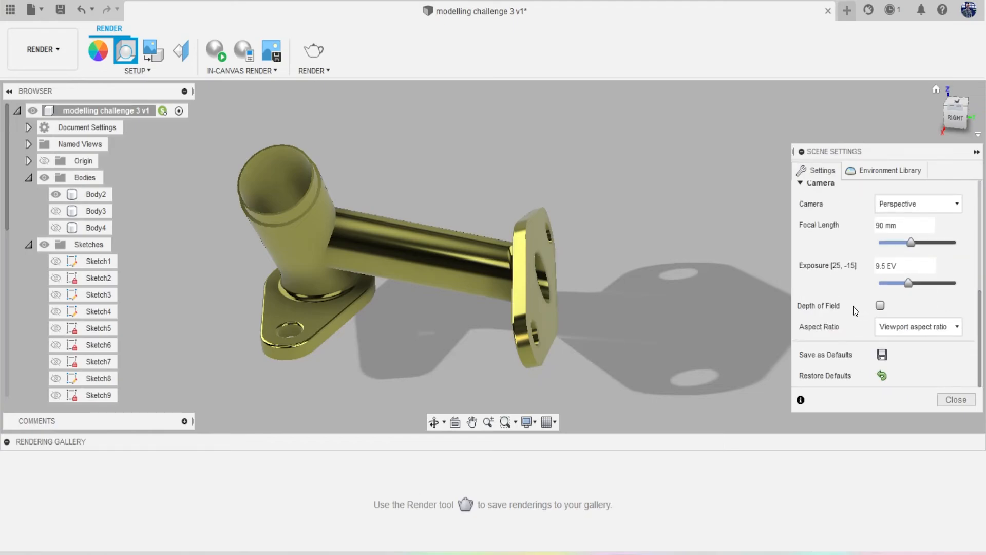
scroll(855, 314, "up", 3)
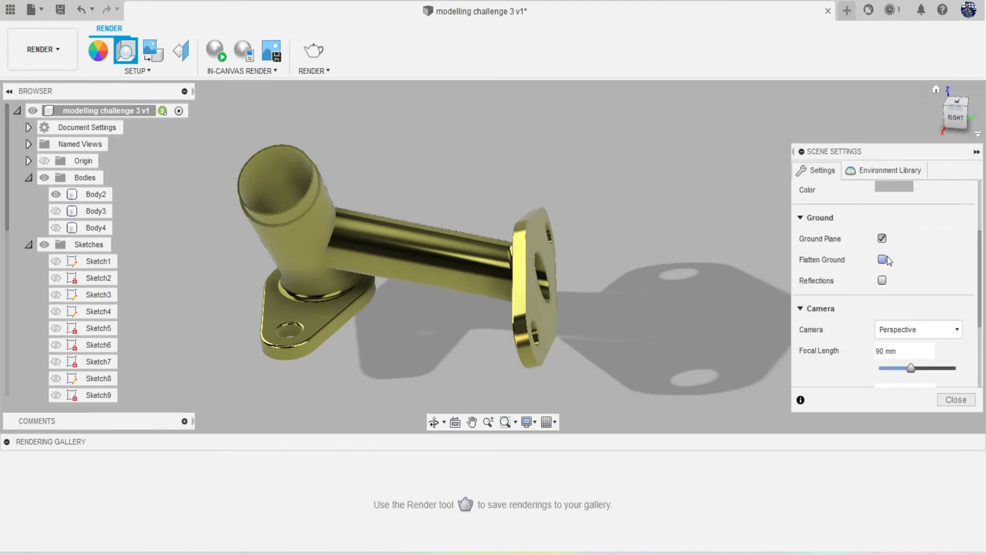
left_click(882, 280)
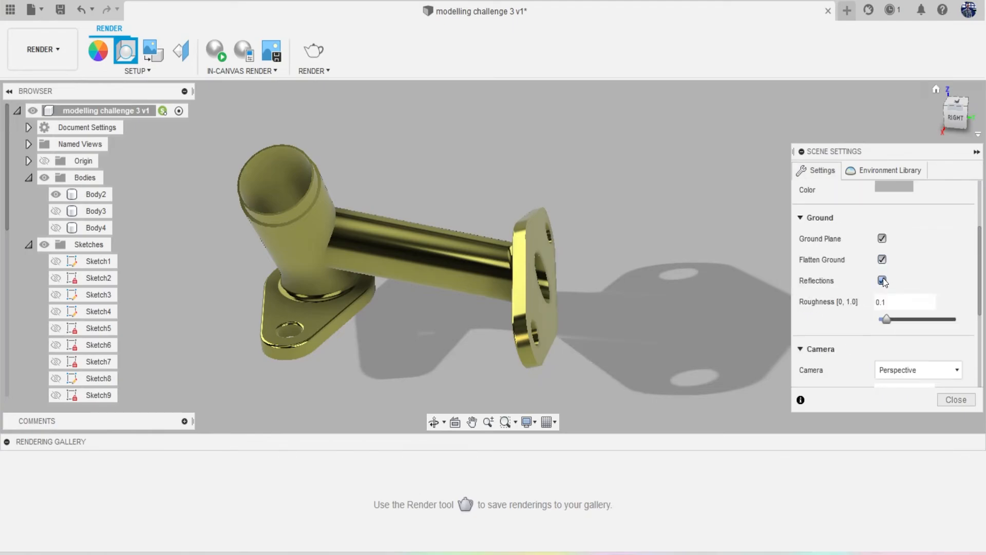
Darken the scene's solid background color to mid grey, RGB 127, 127, 127, and close the scene settings.
mouse_move(965, 117)
left_mouse_down()
mouse_move(982, 106)
mouse_move(966, 113)
left_mouse_up()
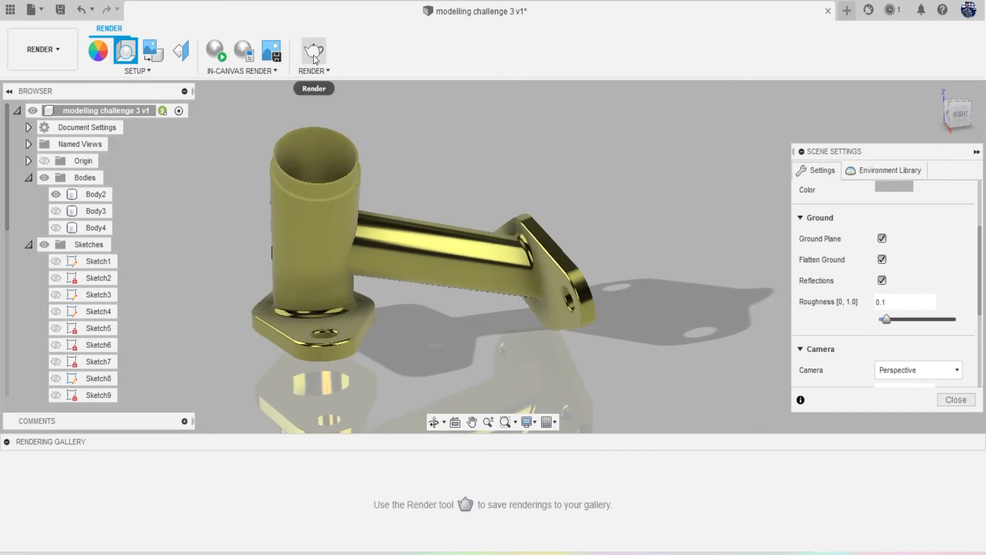
scroll(813, 241, "up", 3)
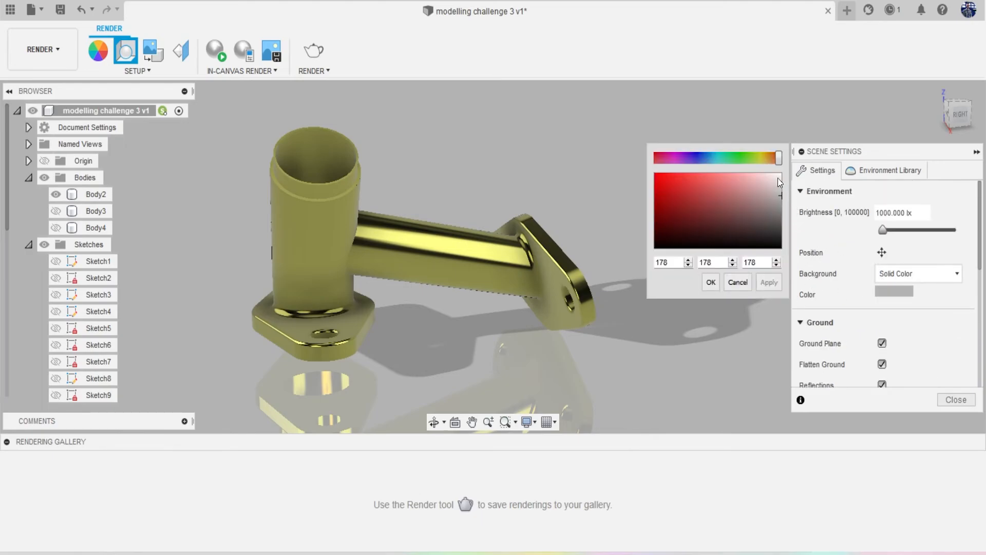
mouse_move(782, 198)
left_mouse_down()
mouse_move(782, 257)
mouse_move(779, 217)
left_mouse_up()
left_click(769, 281)
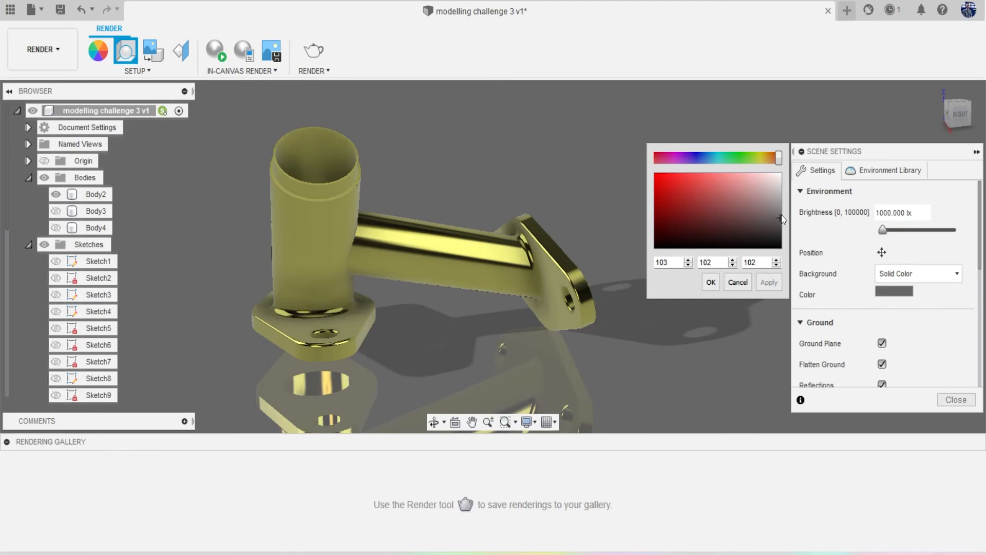
left_click_drag(781, 215, 781, 211)
left_click(764, 285)
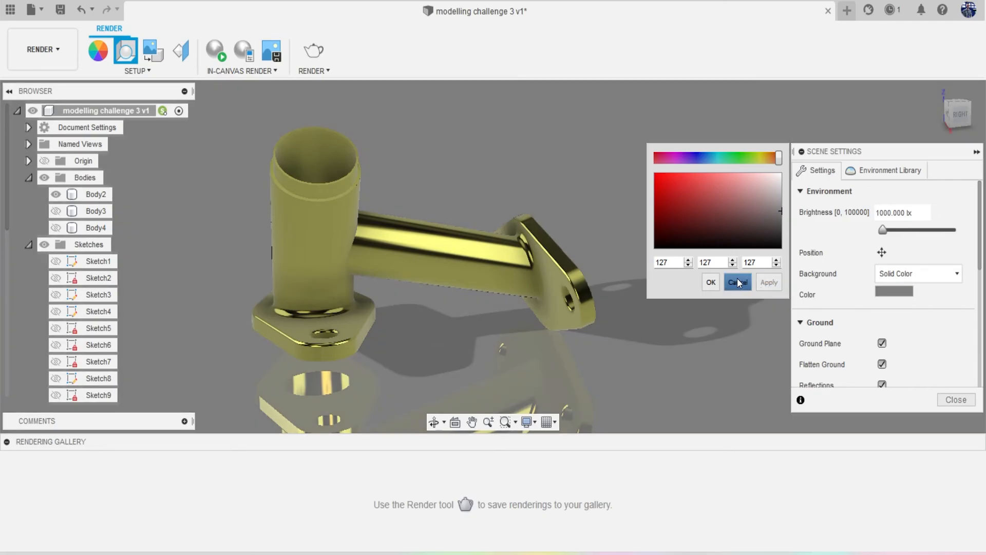
left_click(712, 284)
left_click(956, 400)
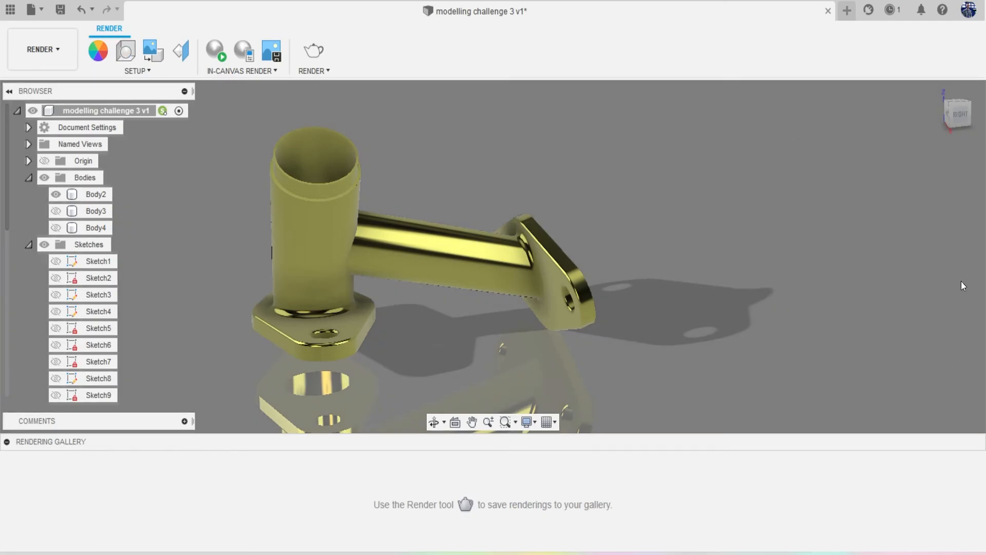
Save the design as a new version with the description "User Saved".
mouse_move(955, 114)
left_mouse_down()
mouse_move(970, 124)
mouse_move(974, 98)
mouse_move(967, 119)
mouse_move(959, 115)
left_mouse_up()
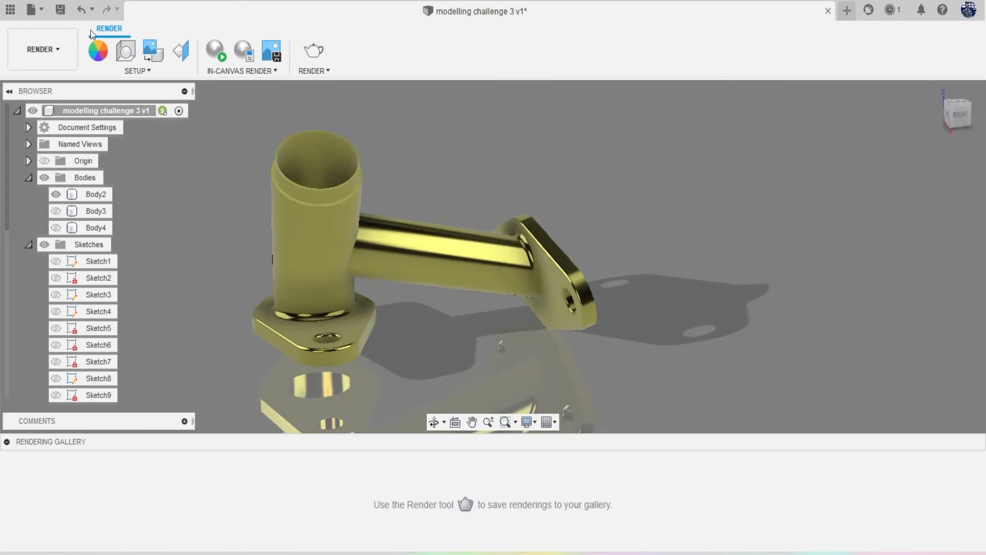
left_click(60, 10)
left_click(468, 307)
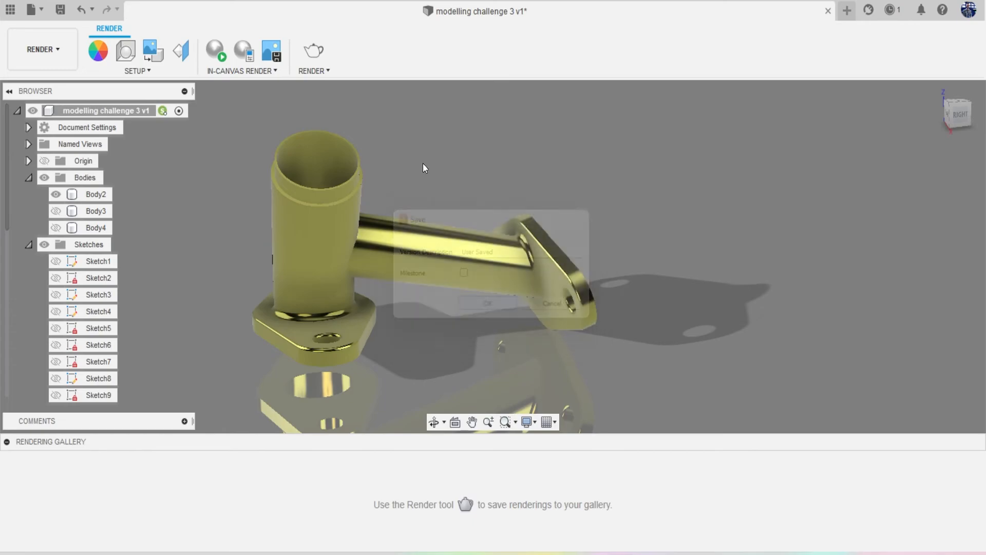
Render the pipe with the Cloud Renderer at Final quality, 1536 x 506 px, and open the rendered image from the rendering gallery.
left_click(314, 51)
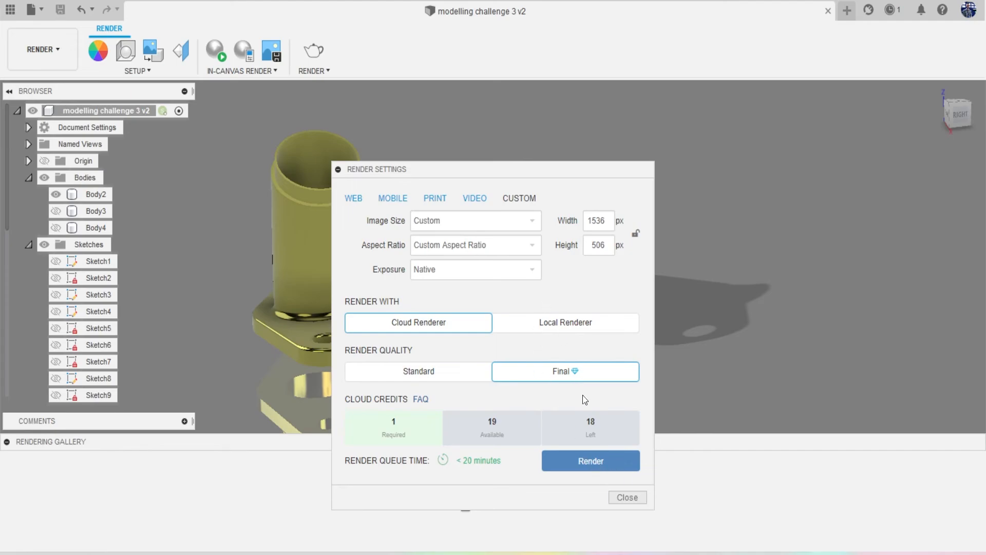
left_click(593, 464)
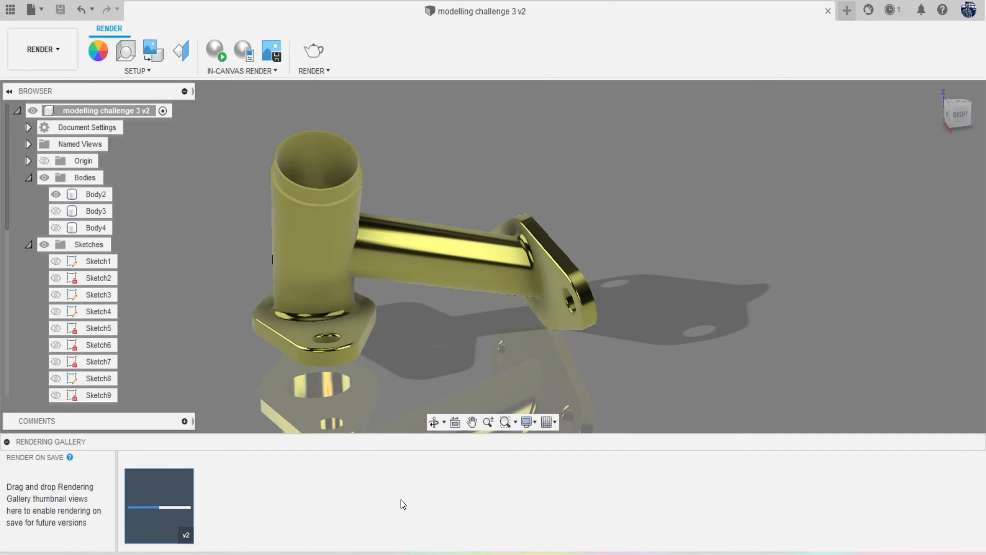
left_click(168, 498)
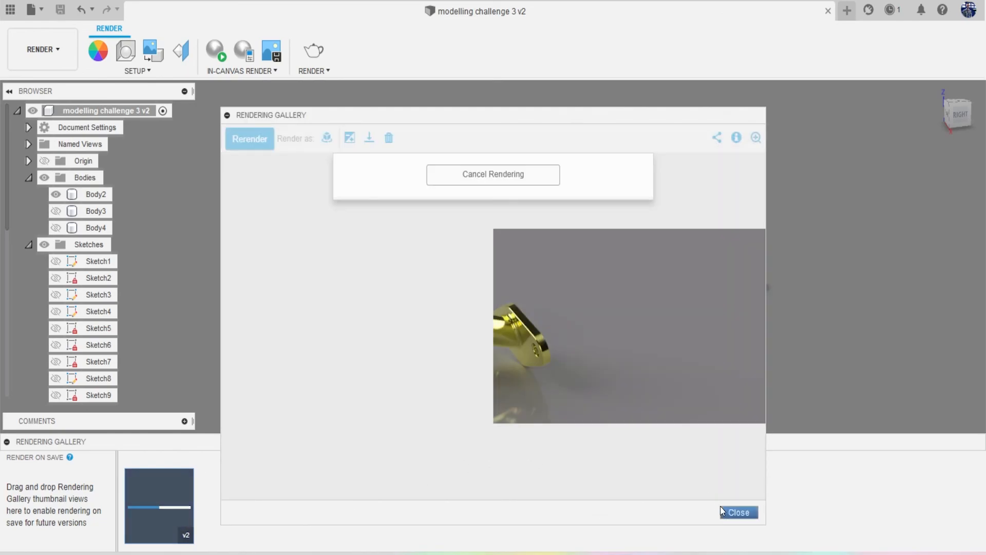
left_click(739, 512)
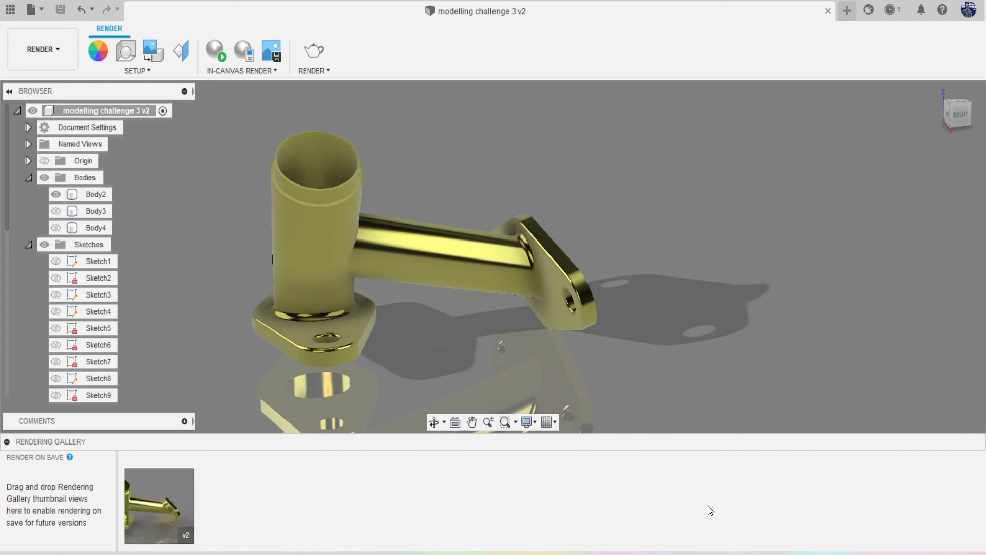
left_click(137, 511)
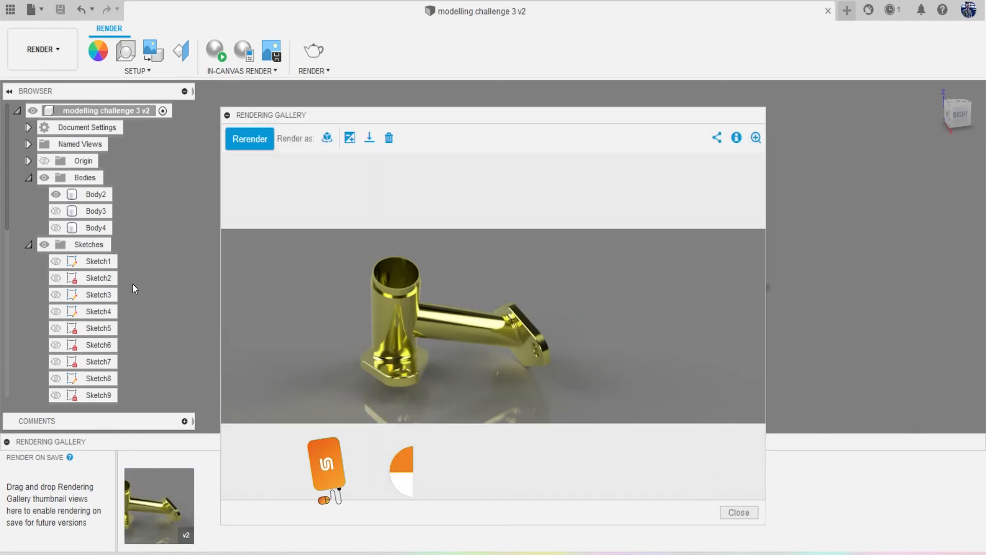